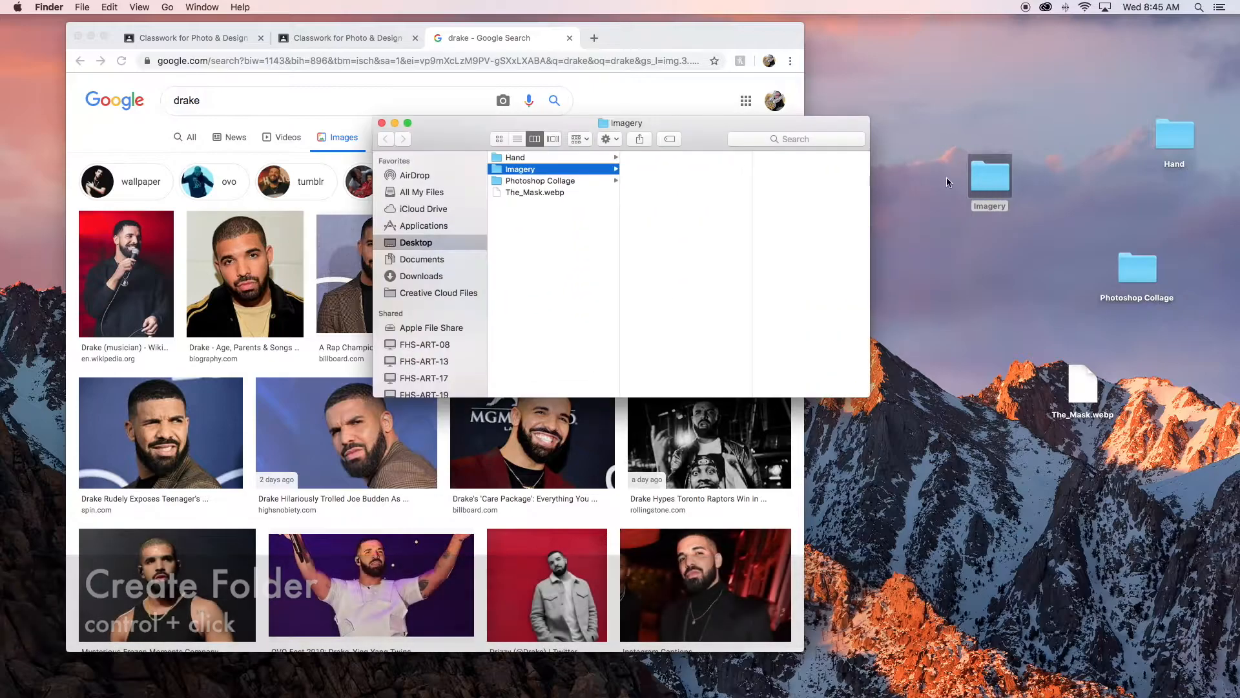
- Move the Imagery folder window beside the browser as a drop target and return to the Drake image results
{"action": "left_click_drag", "start_coordinate": [660, 120], "coordinate": [984, 113]}
{"action": "left_click", "coordinate": [649, 85]}
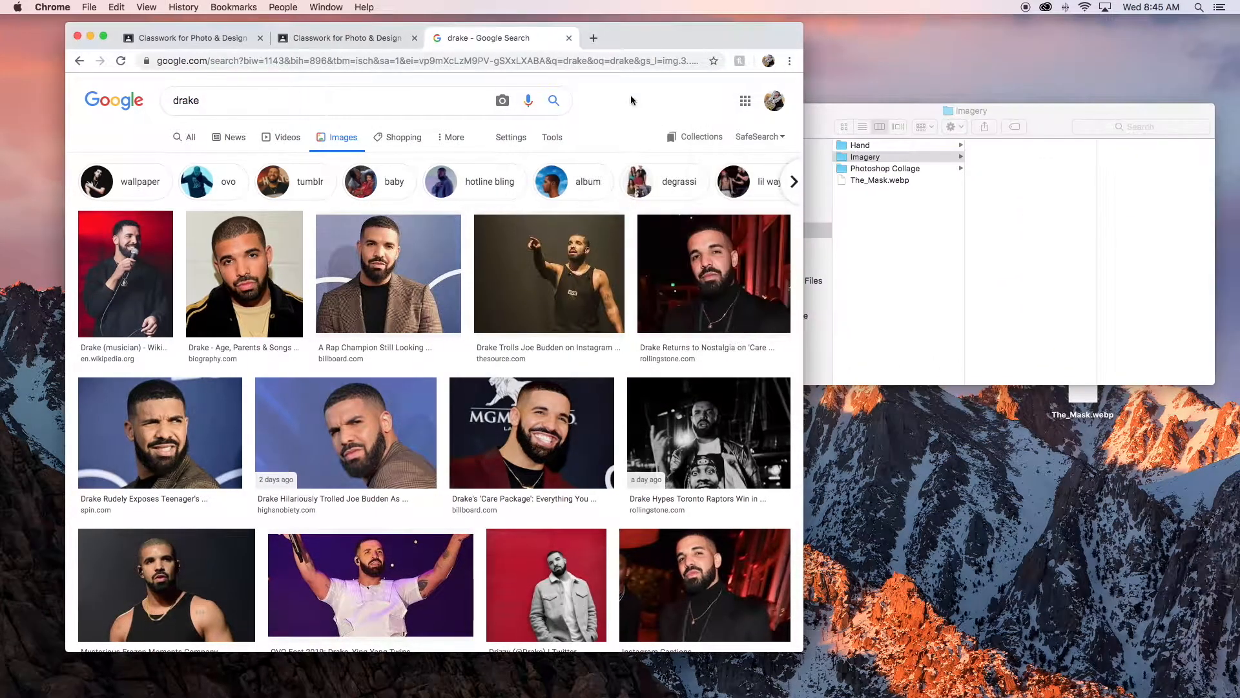
{"action": "scroll", "coordinate": [571, 233], "scroll_direction": "down", "scroll_amount": 15}
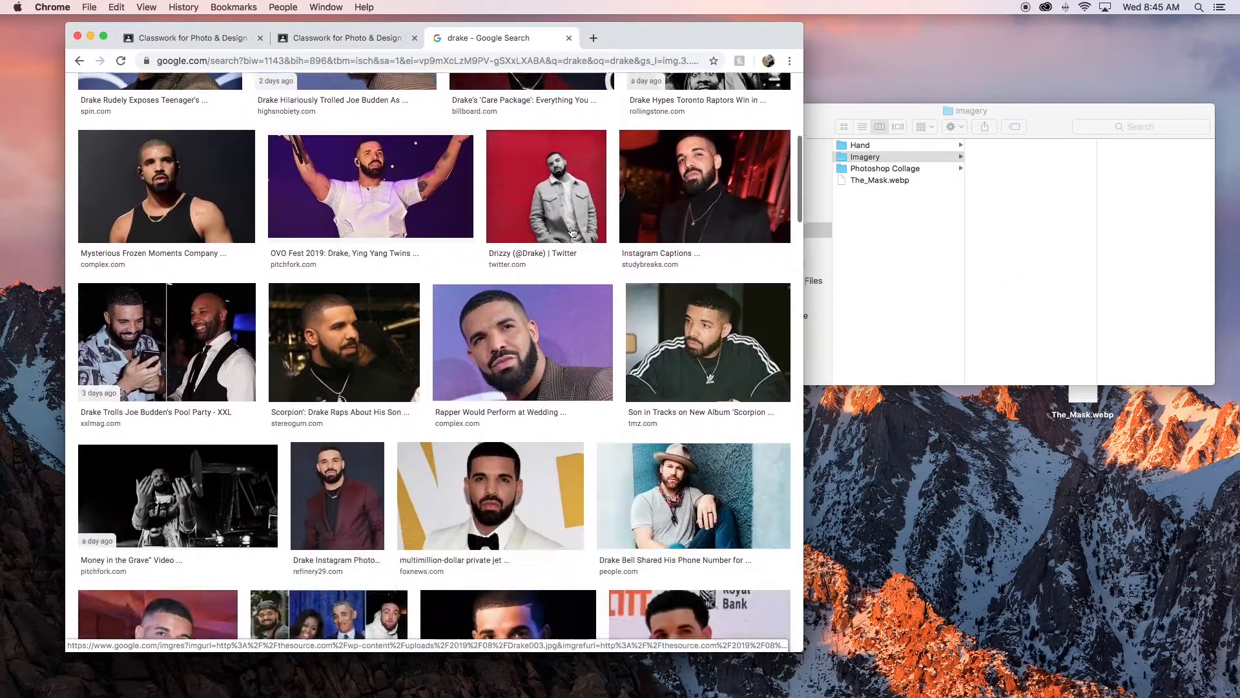
{"action": "scroll", "coordinate": [572, 232], "scroll_direction": "up", "scroll_amount": 15}
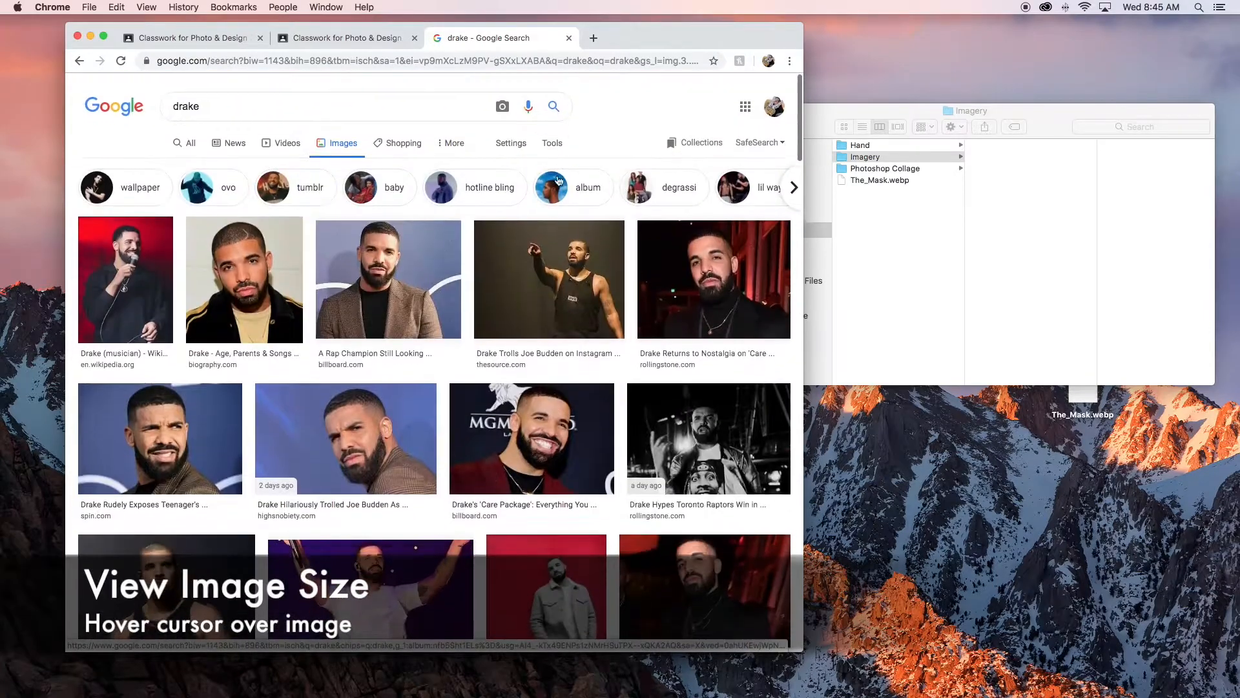
- Examine the Drake image results for pixel size, previewing the Source Magazine and KNBR 680 photos
{"action": "left_click", "coordinate": [558, 243]}
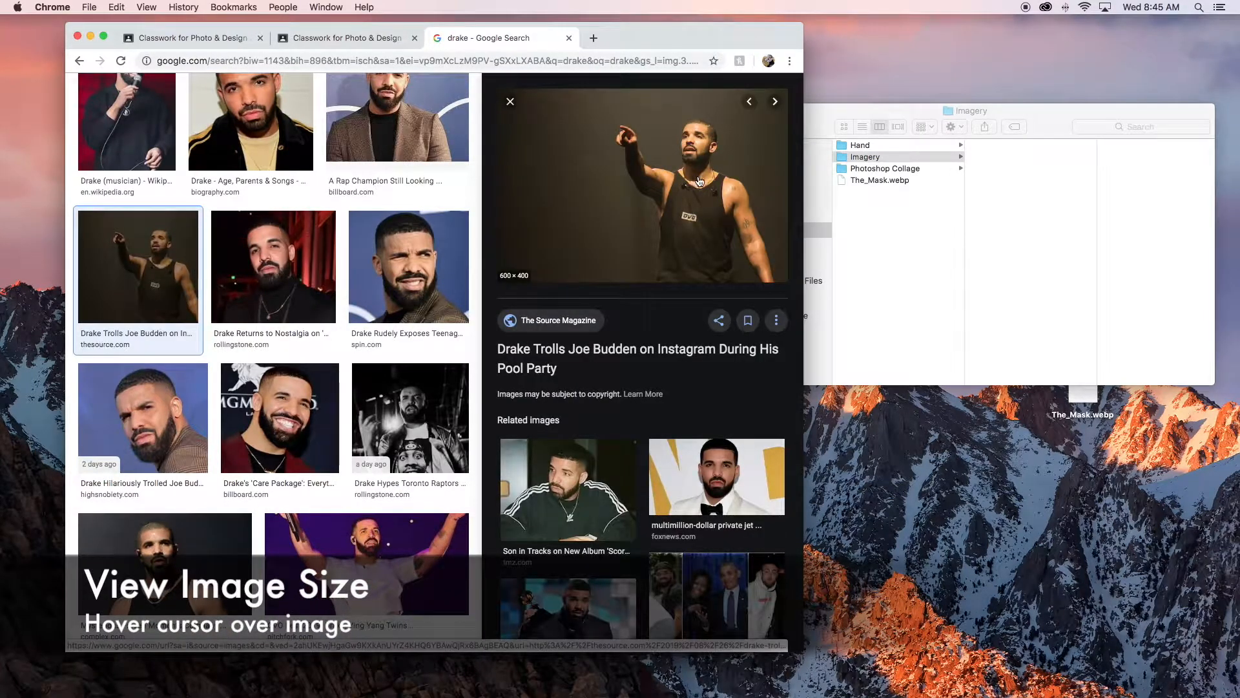
{"action": "scroll", "coordinate": [369, 248], "scroll_direction": "down", "scroll_amount": 8}
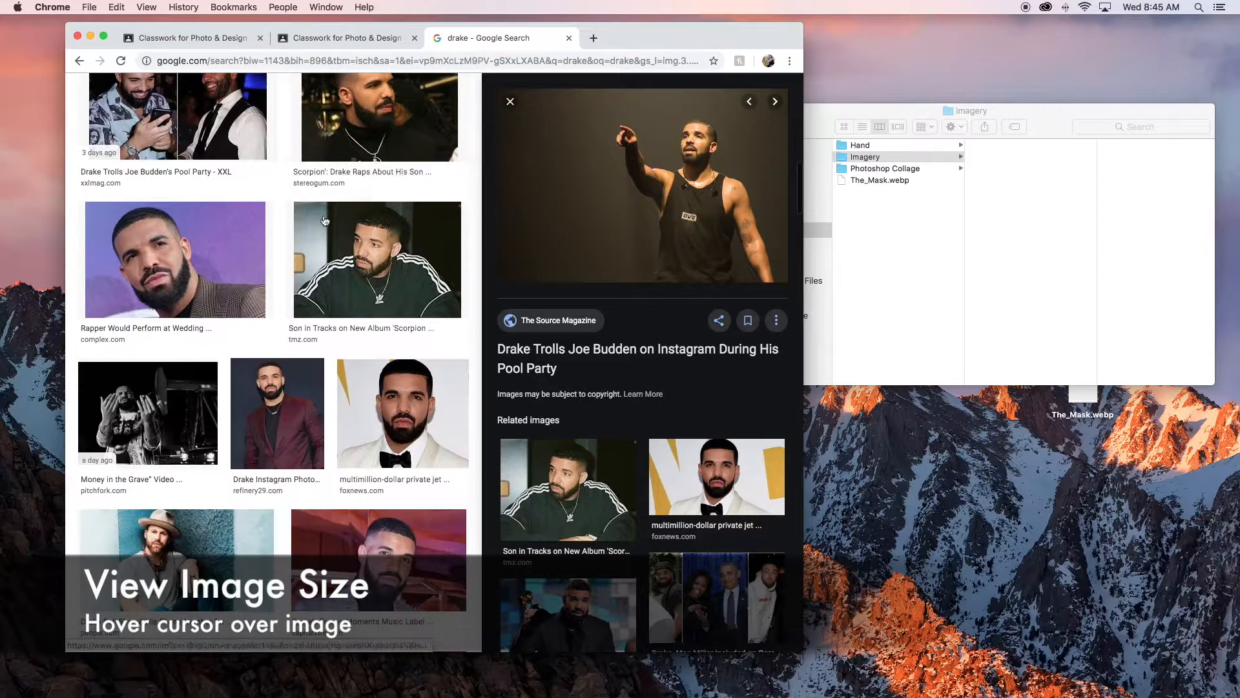
{"action": "mouse_move", "coordinate": [368, 248]}
{"action": "scroll", "coordinate": [368, 247], "scroll_direction": "down", "scroll_amount": 10}
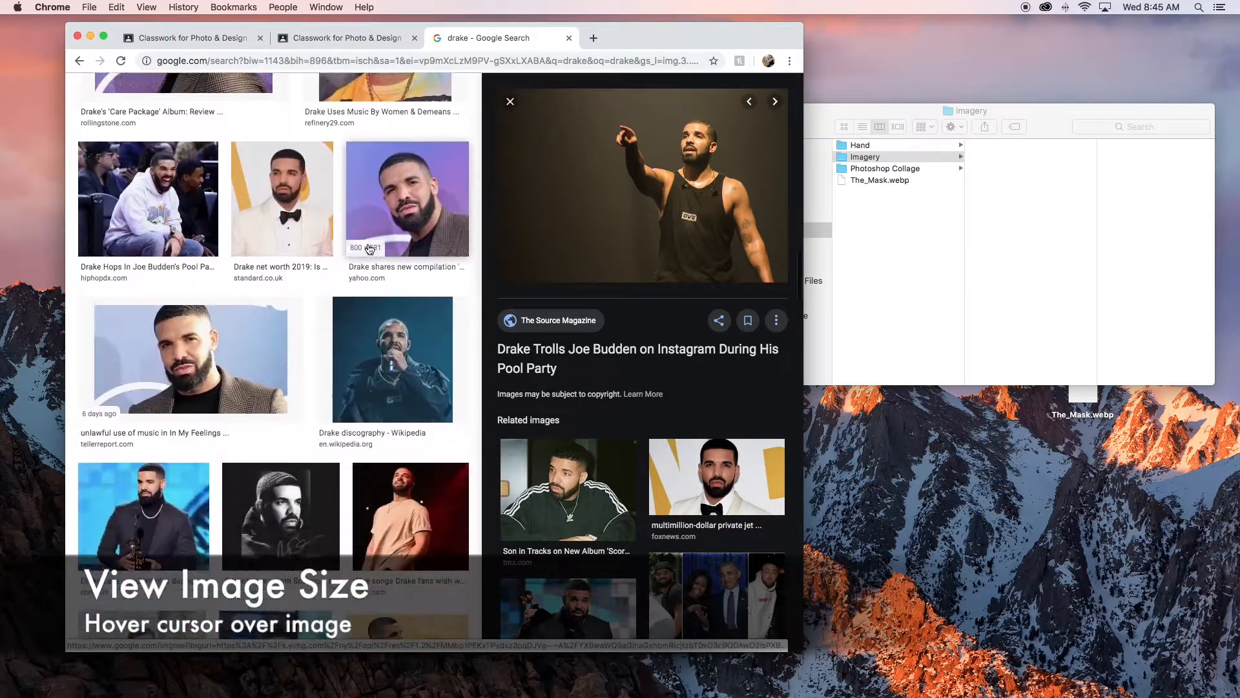
{"action": "scroll", "coordinate": [370, 248], "scroll_direction": "down", "scroll_amount": 3}
{"action": "left_click", "coordinate": [449, 295]}
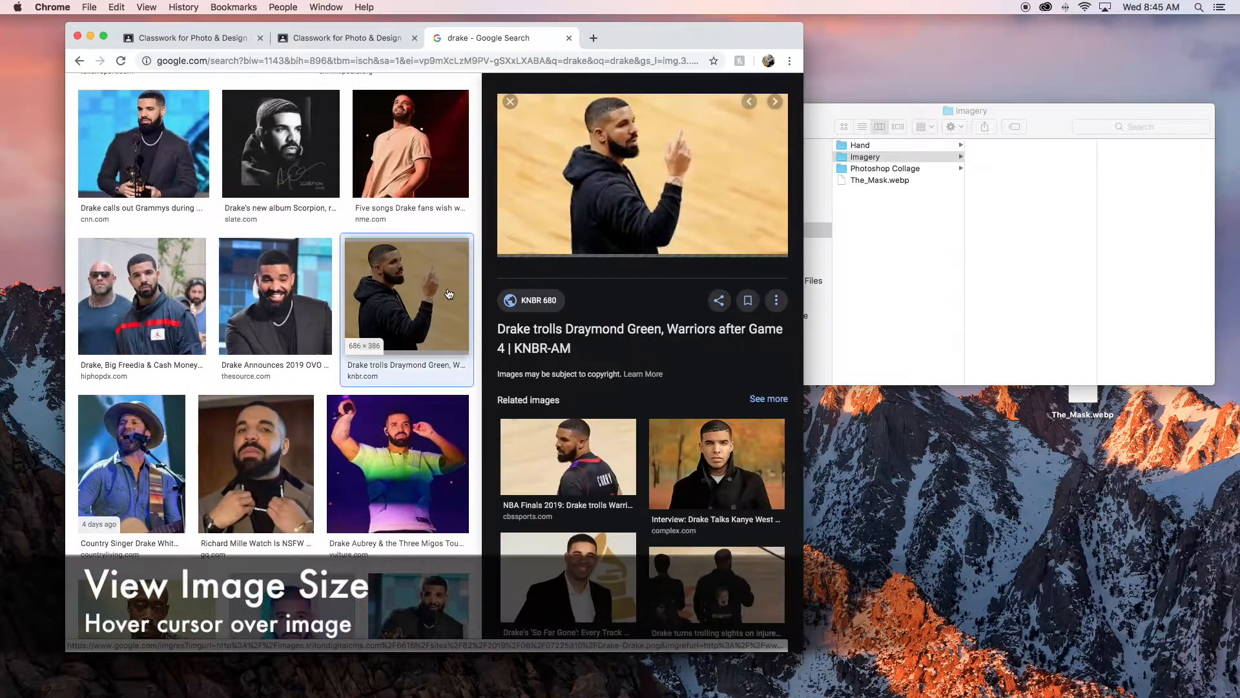
{"action": "scroll", "coordinate": [323, 355], "scroll_direction": "down", "scroll_amount": 5}
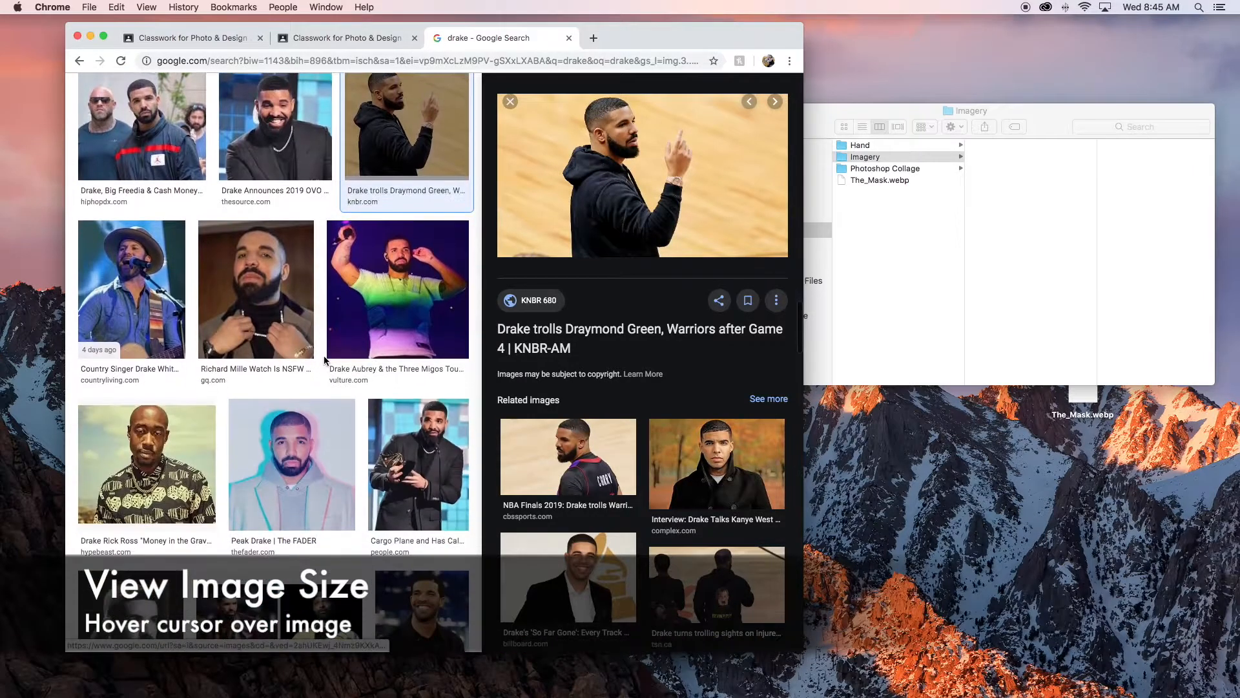
{"action": "scroll", "coordinate": [319, 360], "scroll_direction": "down", "scroll_amount": 10}
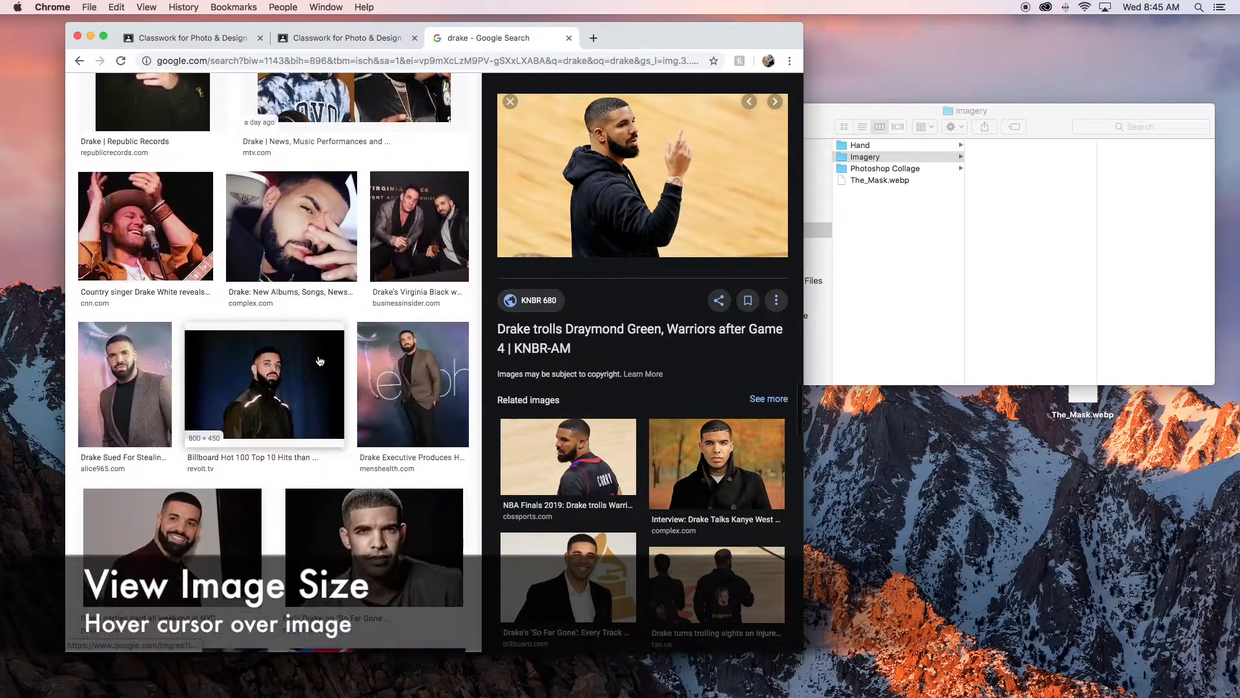
{"action": "scroll", "coordinate": [318, 361], "scroll_direction": "down", "scroll_amount": 10}
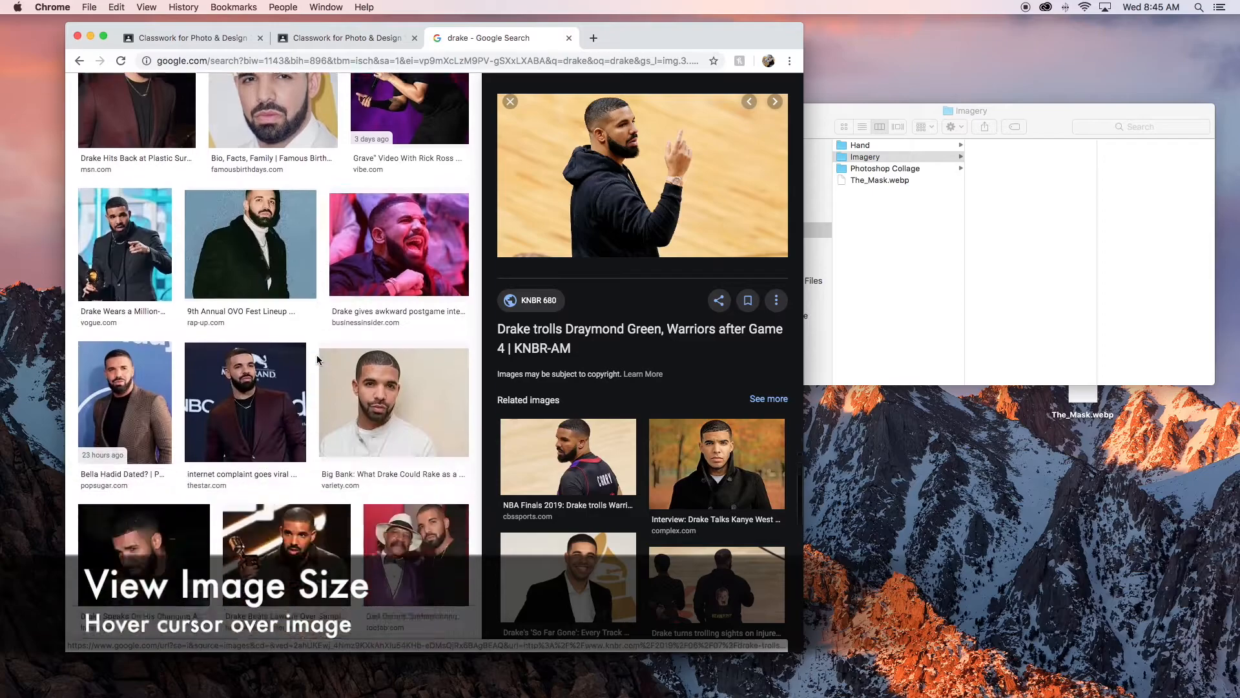
{"action": "scroll", "coordinate": [316, 359], "scroll_direction": "down", "scroll_amount": 2}
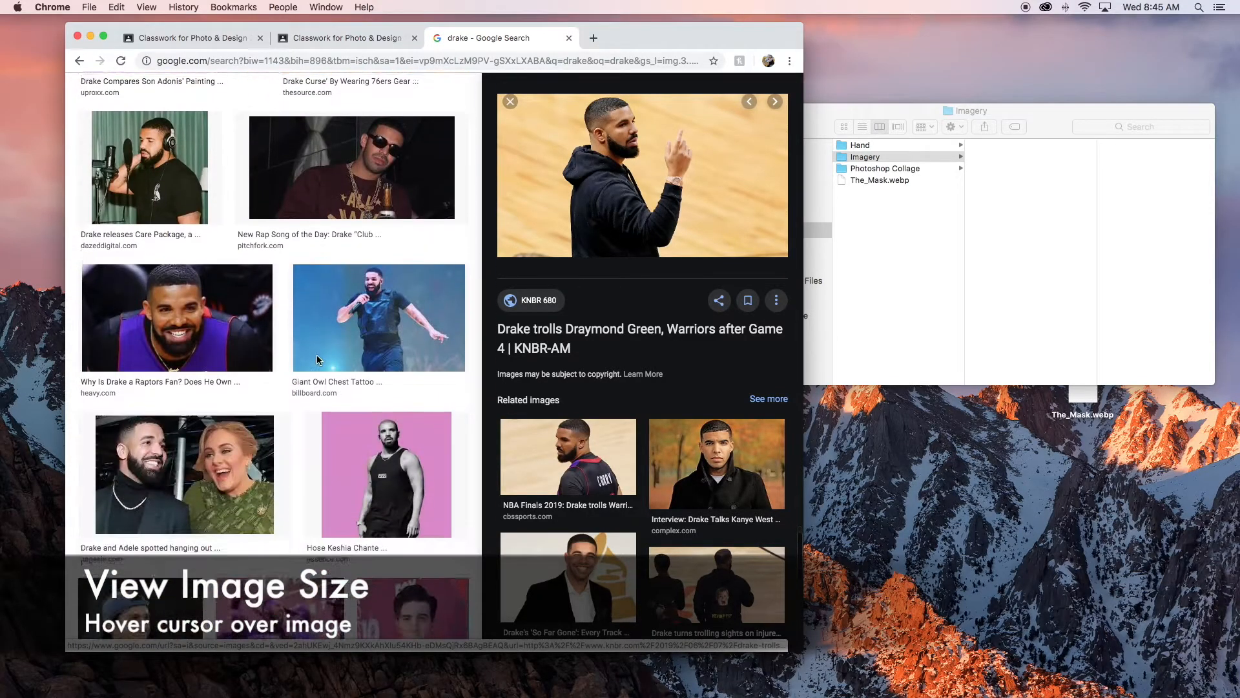
- Preview the Billboard and Vivid Seats stage photos of Drake to compare their image sizes
{"action": "left_click", "coordinate": [316, 359]}
{"action": "scroll", "coordinate": [342, 365], "scroll_direction": "down", "scroll_amount": 5}
{"action": "scroll", "coordinate": [349, 362], "scroll_direction": "down", "scroll_amount": 10}
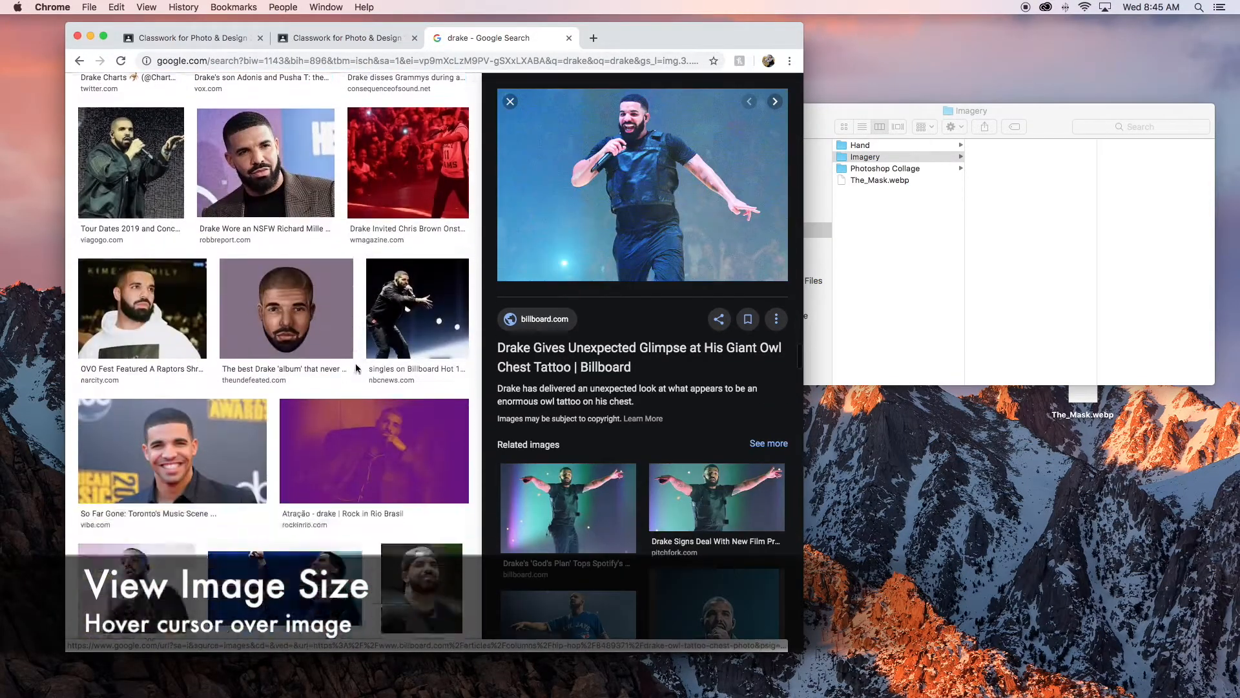
{"action": "left_click", "coordinate": [288, 312]}
{"action": "scroll", "coordinate": [288, 312], "scroll_direction": "down", "scroll_amount": 10}
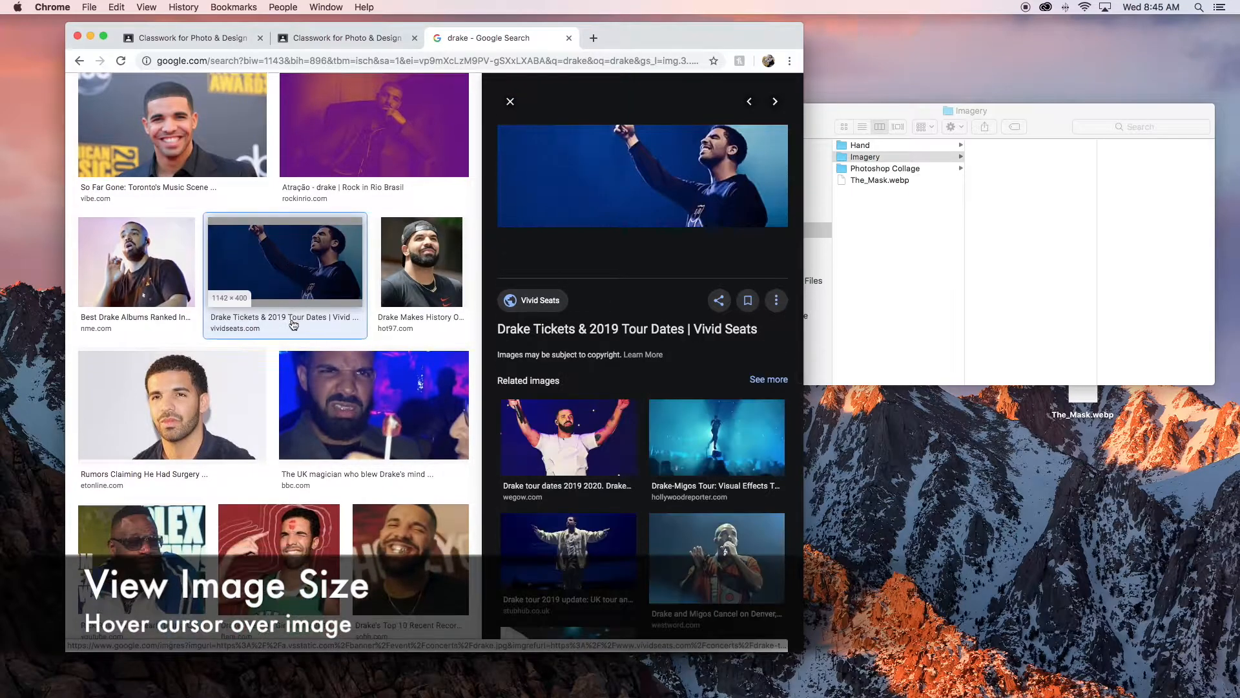
- Save the Vanity Fair photo of Drake in a gray sweater from the image results into the Imagery folder
{"action": "scroll", "coordinate": [340, 344], "scroll_direction": "down", "scroll_amount": 10}
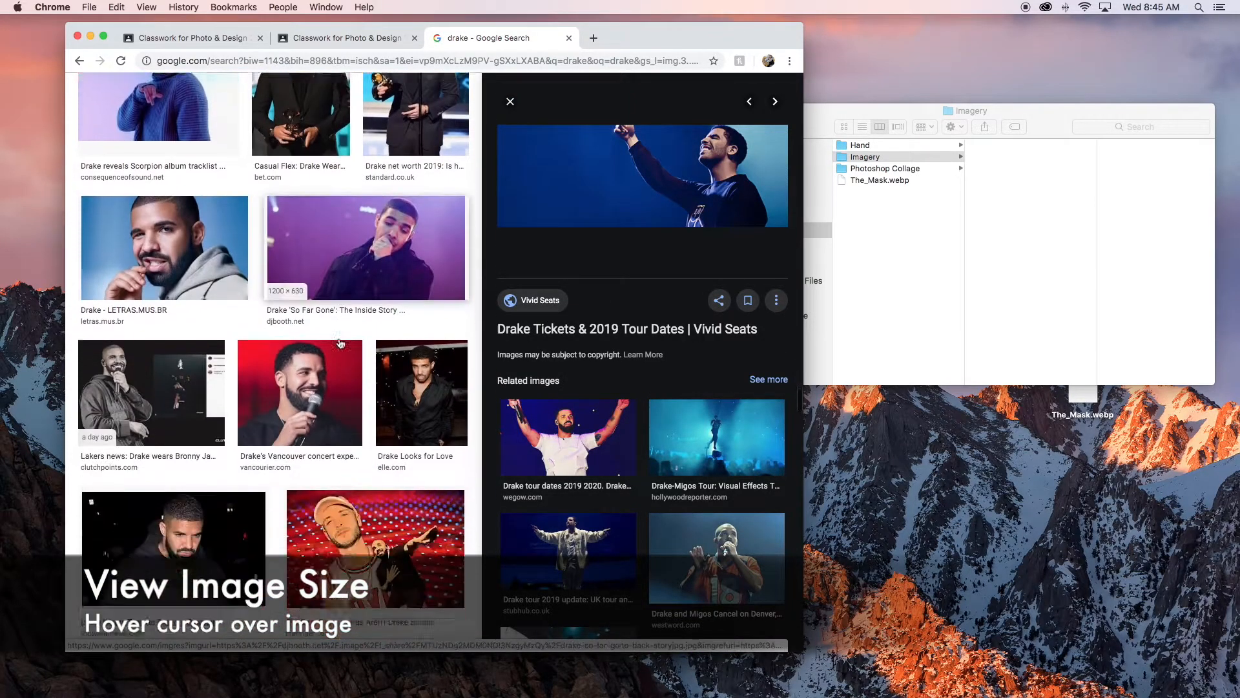
{"action": "scroll", "coordinate": [340, 344], "scroll_direction": "down", "scroll_amount": 5}
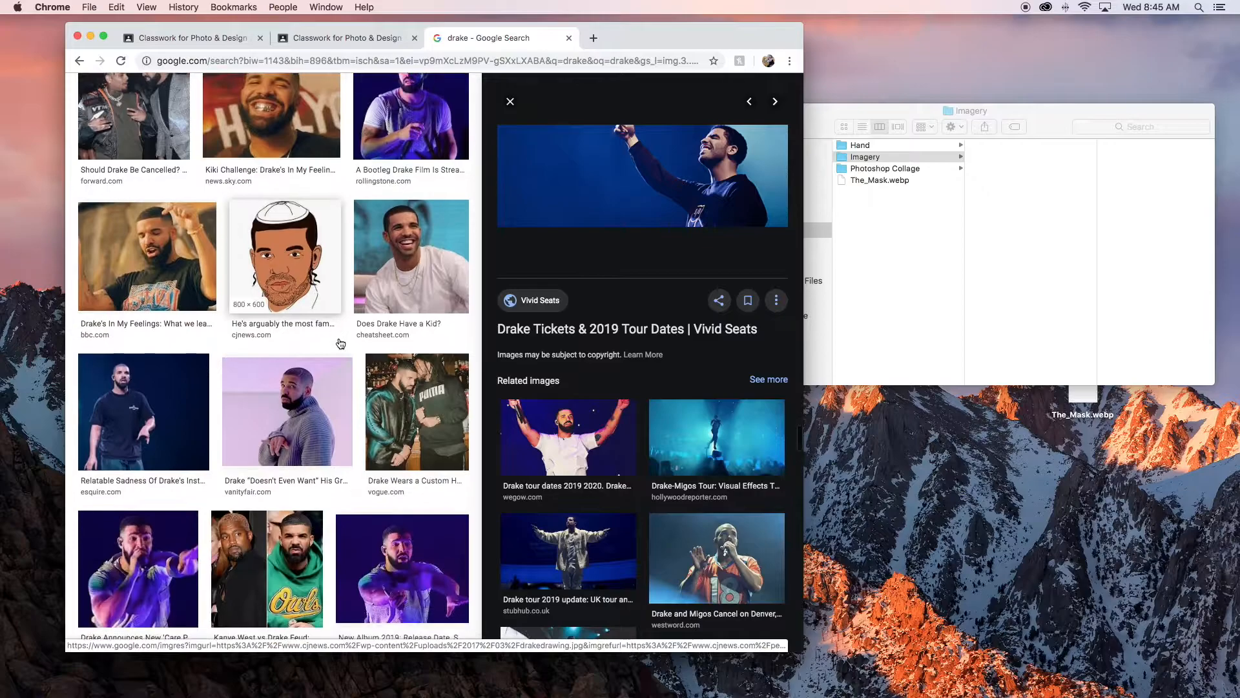
{"action": "left_click", "coordinate": [290, 241]}
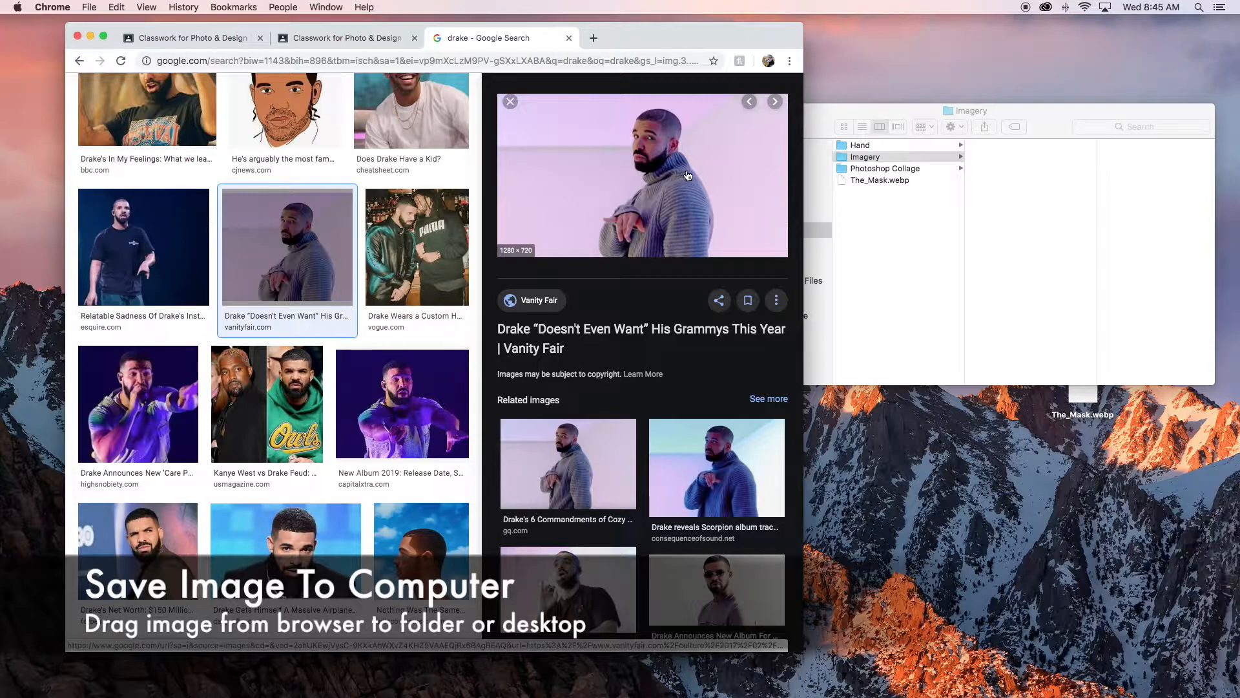
{"action": "left_click_drag", "start_coordinate": [689, 177], "coordinate": [991, 207]}
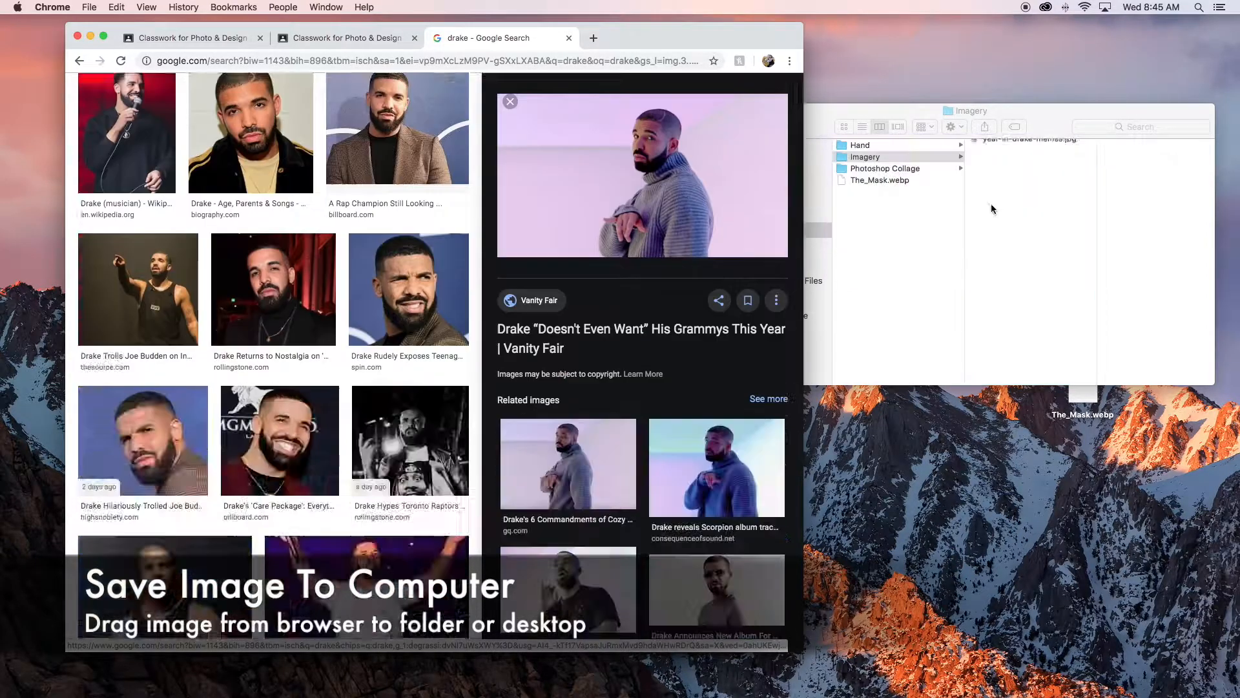
- Close the Drake photo preview and search Google Images for "skyline"
{"action": "scroll", "coordinate": [415, 186], "scroll_direction": "down", "scroll_amount": 10}
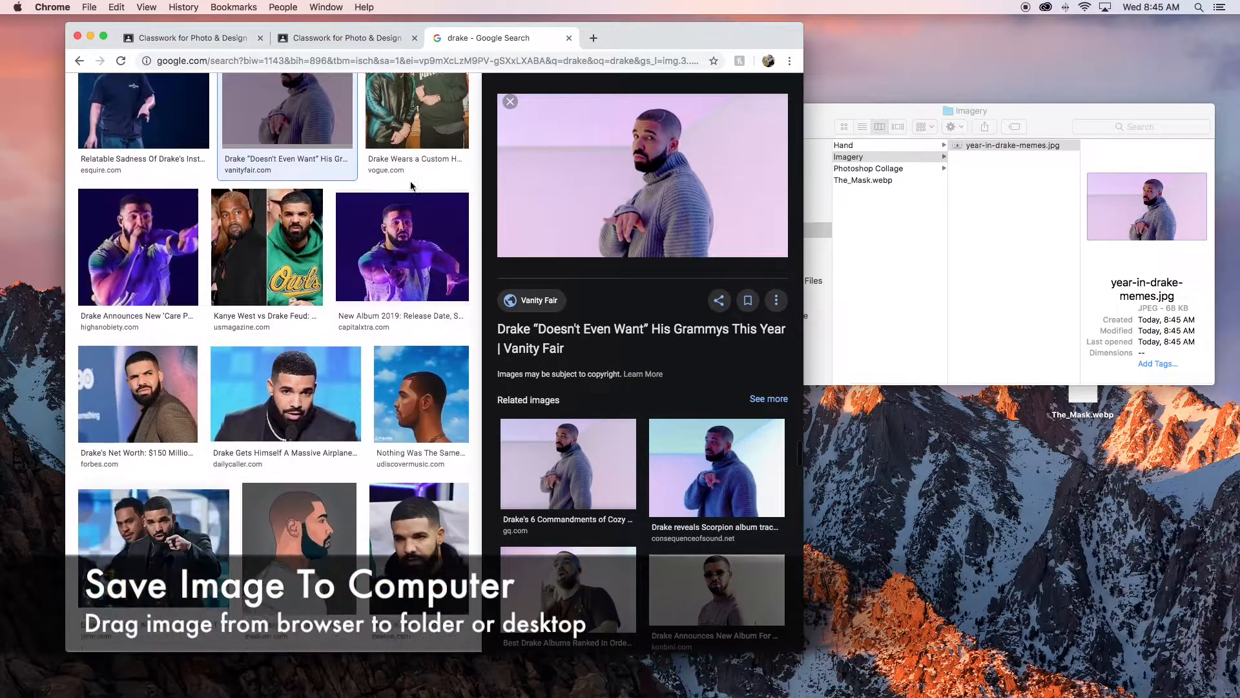
{"action": "scroll", "coordinate": [421, 201], "scroll_direction": "down", "scroll_amount": 15}
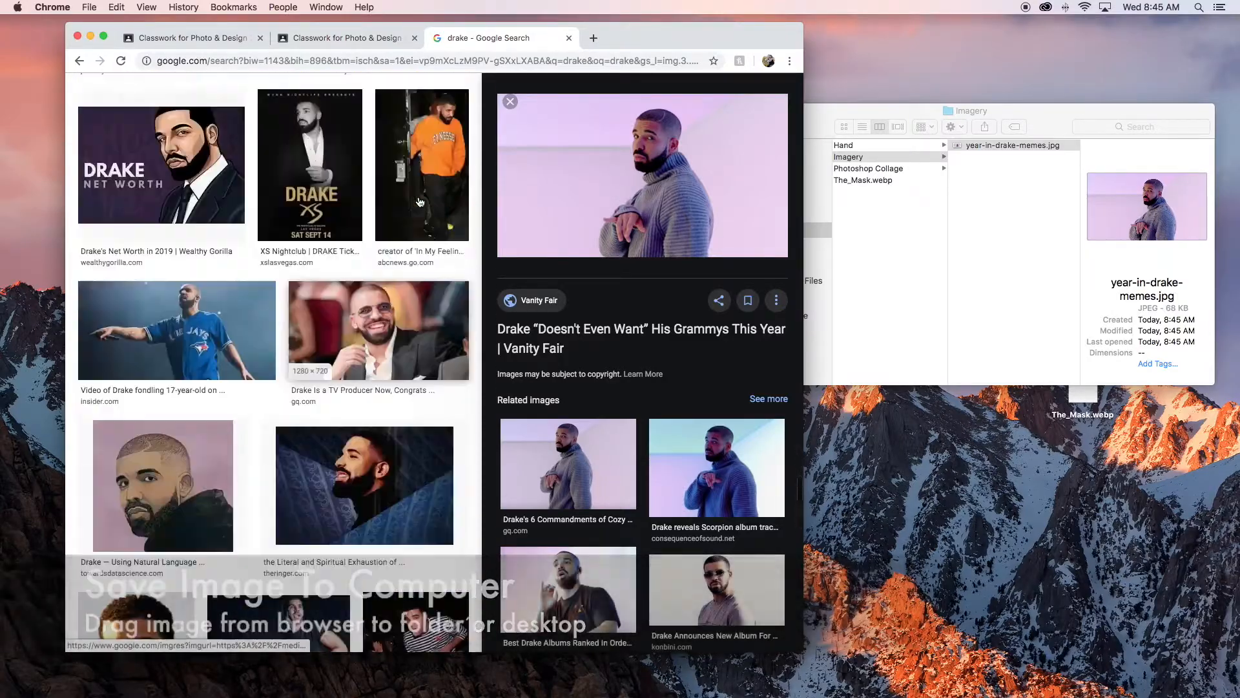
{"action": "scroll", "coordinate": [436, 220], "scroll_direction": "down", "scroll_amount": 10}
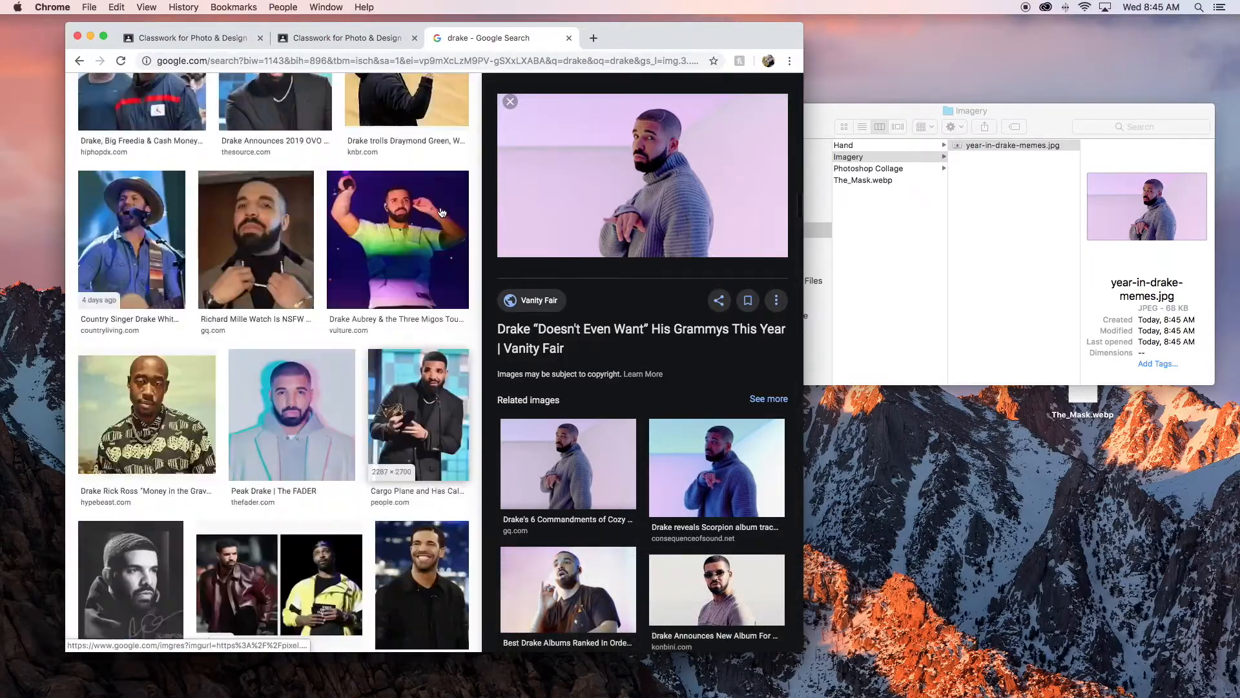
{"action": "key", "text": "Escape"}
{"action": "scroll", "coordinate": [395, 113], "scroll_direction": "up", "scroll_amount": 20}
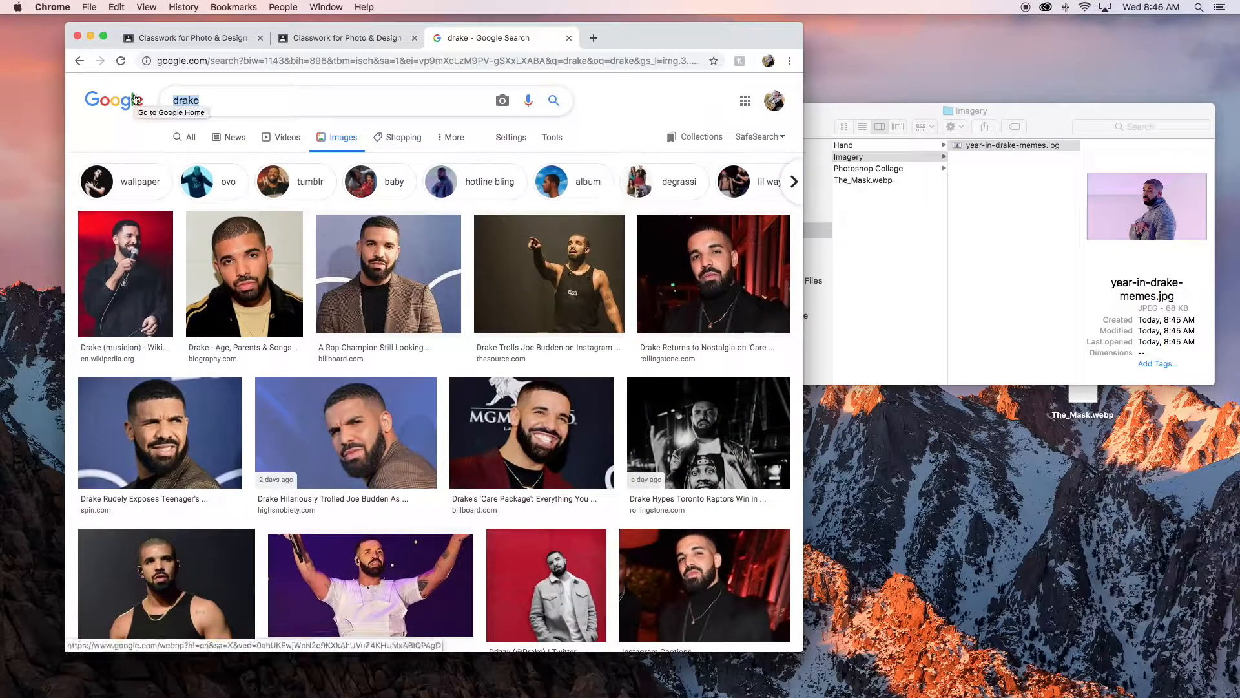
{"action": "type", "text": "skyline"}
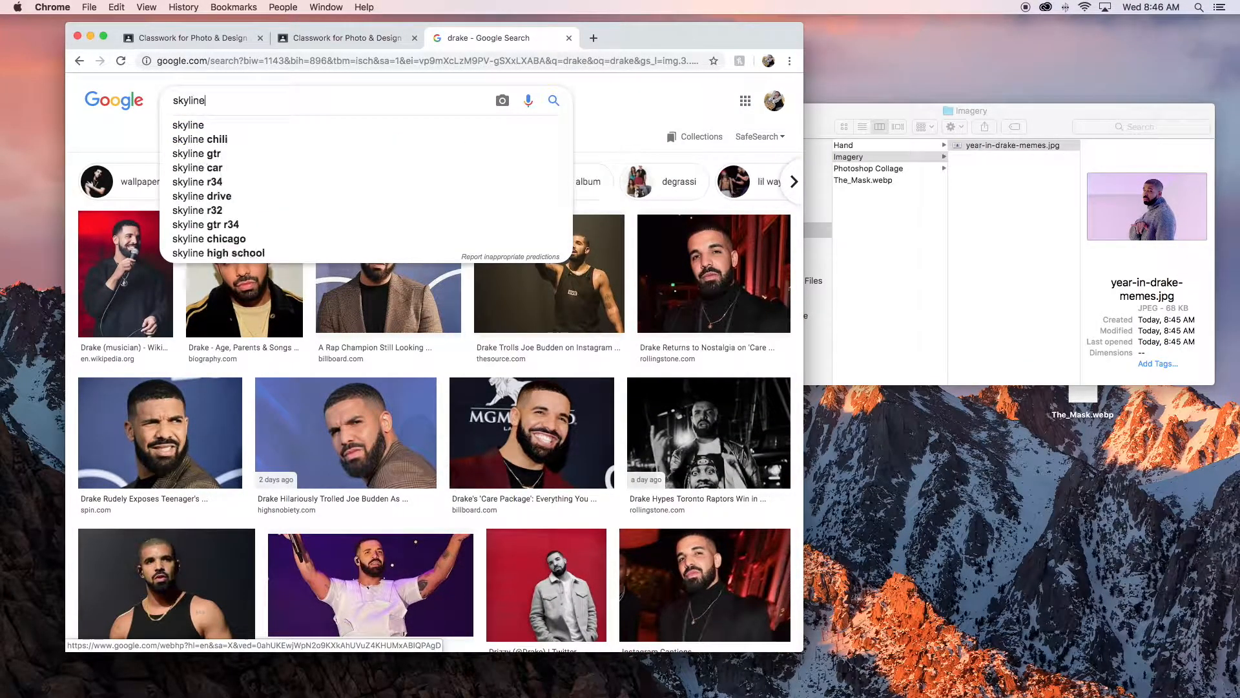
{"action": "key", "text": "Return"}
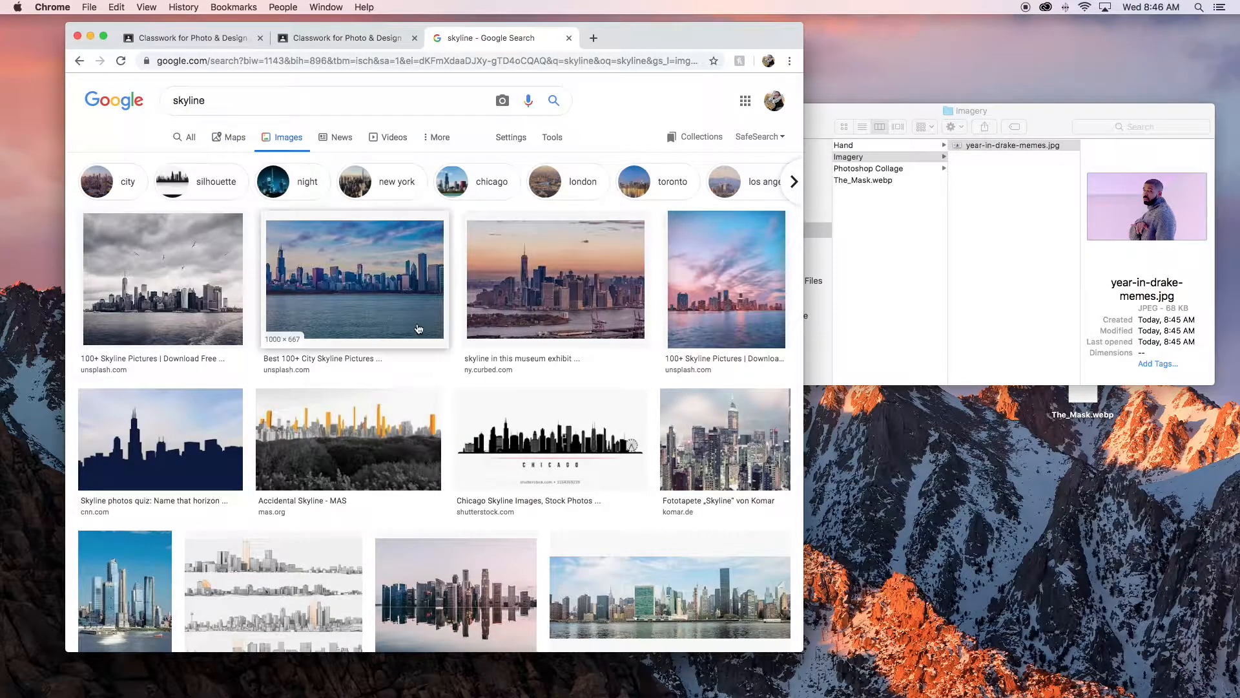
- Save the Wikimedia Commons photo of the Chicago skyline from the results into the Imagery folder
{"action": "scroll", "coordinate": [418, 329], "scroll_direction": "down", "scroll_amount": 5}
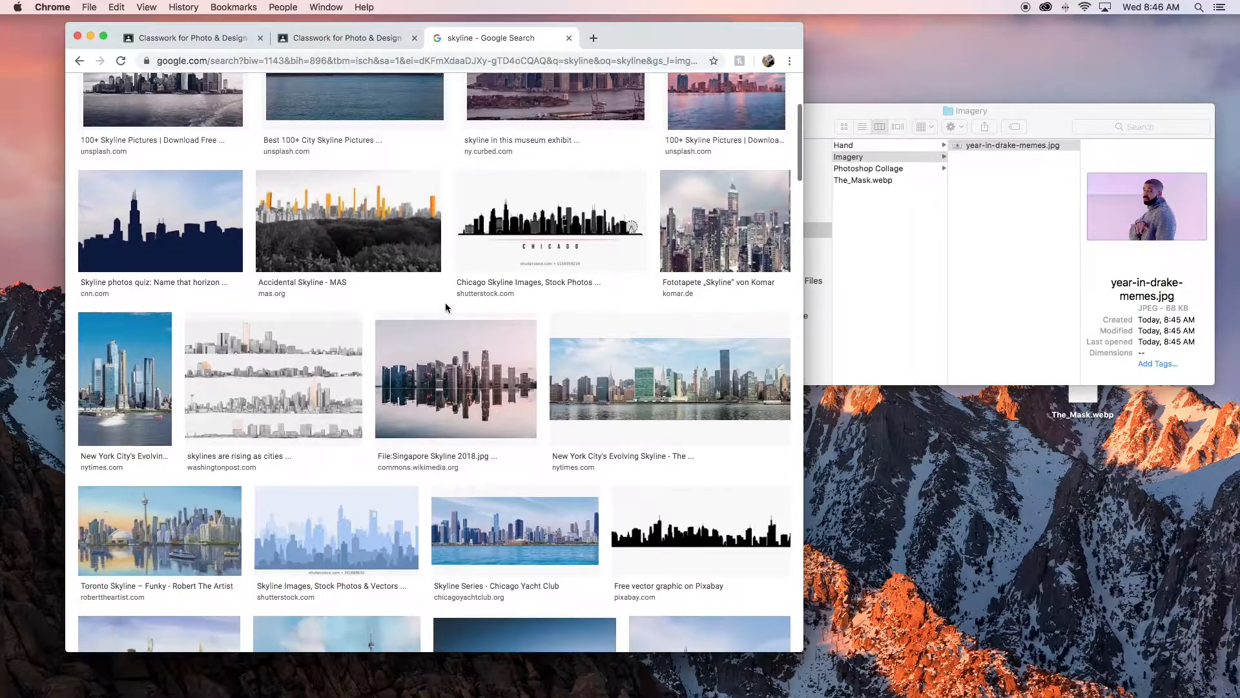
{"action": "scroll", "coordinate": [446, 306], "scroll_direction": "down", "scroll_amount": 8}
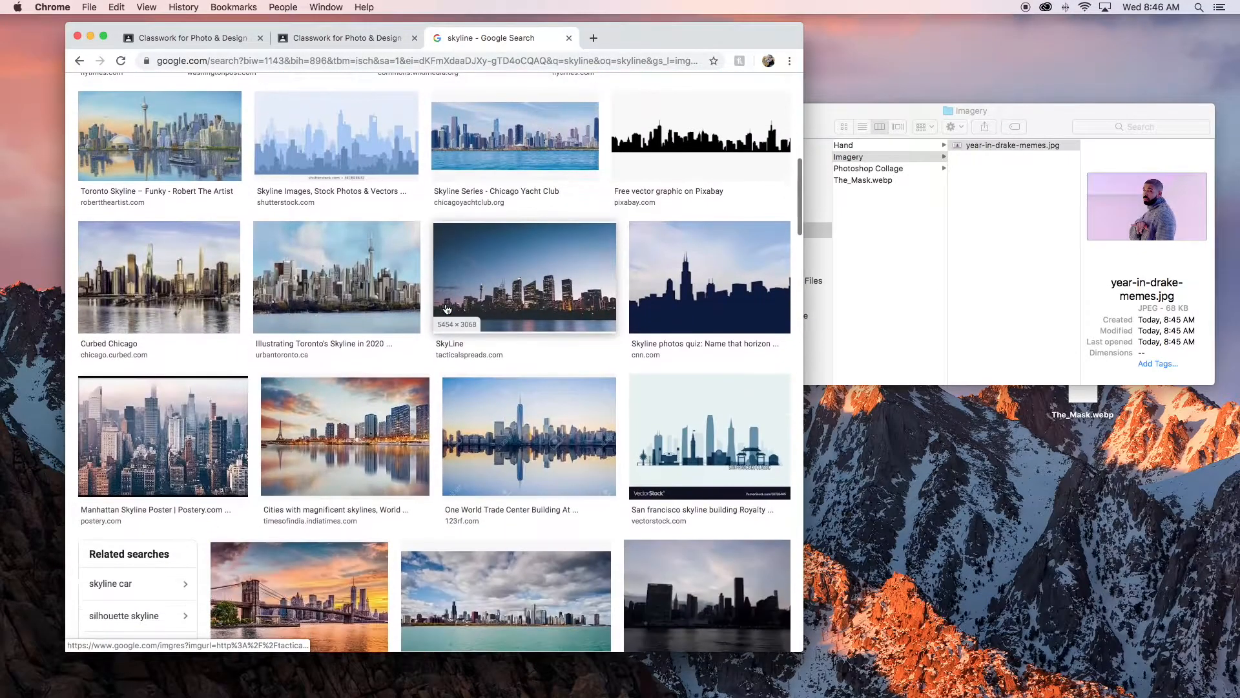
{"action": "scroll", "coordinate": [304, 274], "scroll_direction": "down", "scroll_amount": 3}
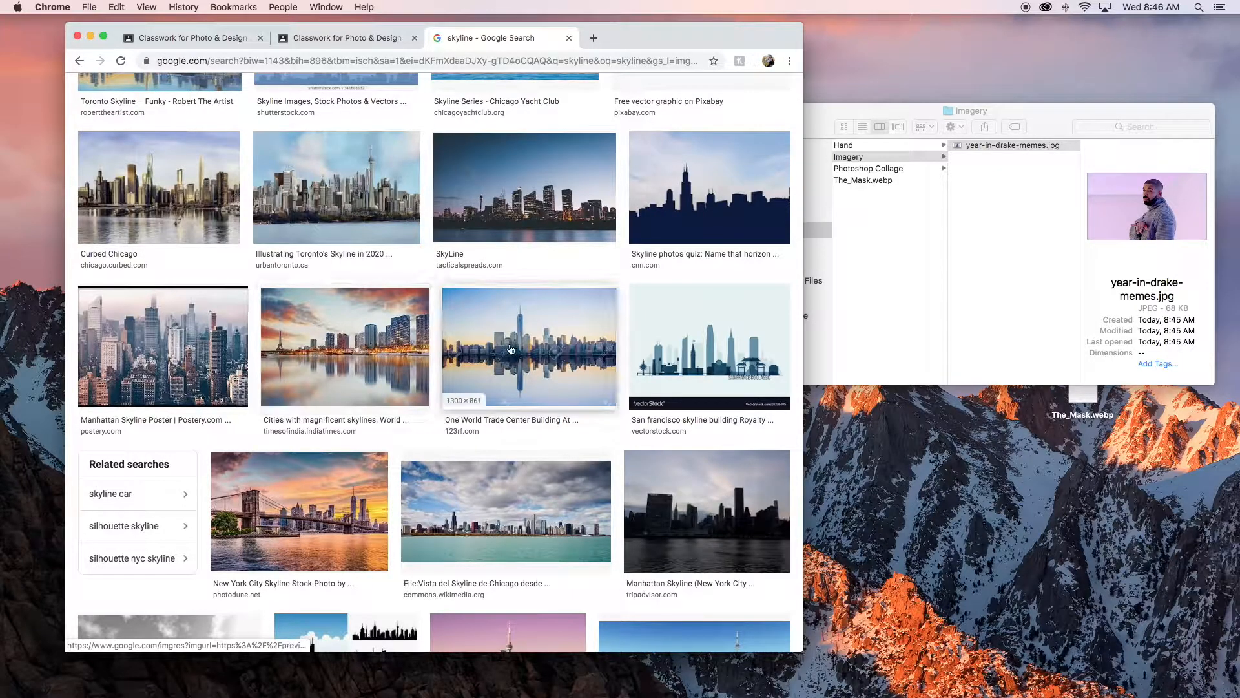
{"action": "scroll", "coordinate": [193, 336], "scroll_direction": "down", "scroll_amount": 1}
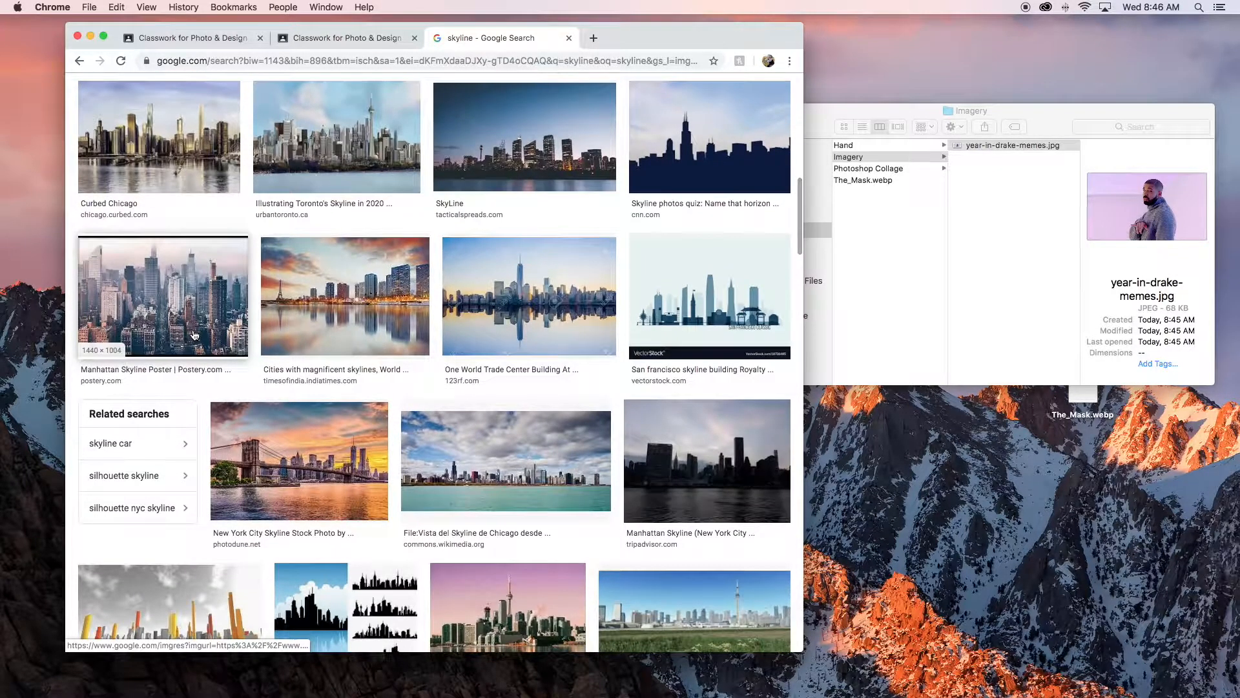
{"action": "scroll", "coordinate": [528, 253], "scroll_direction": "down", "scroll_amount": 4}
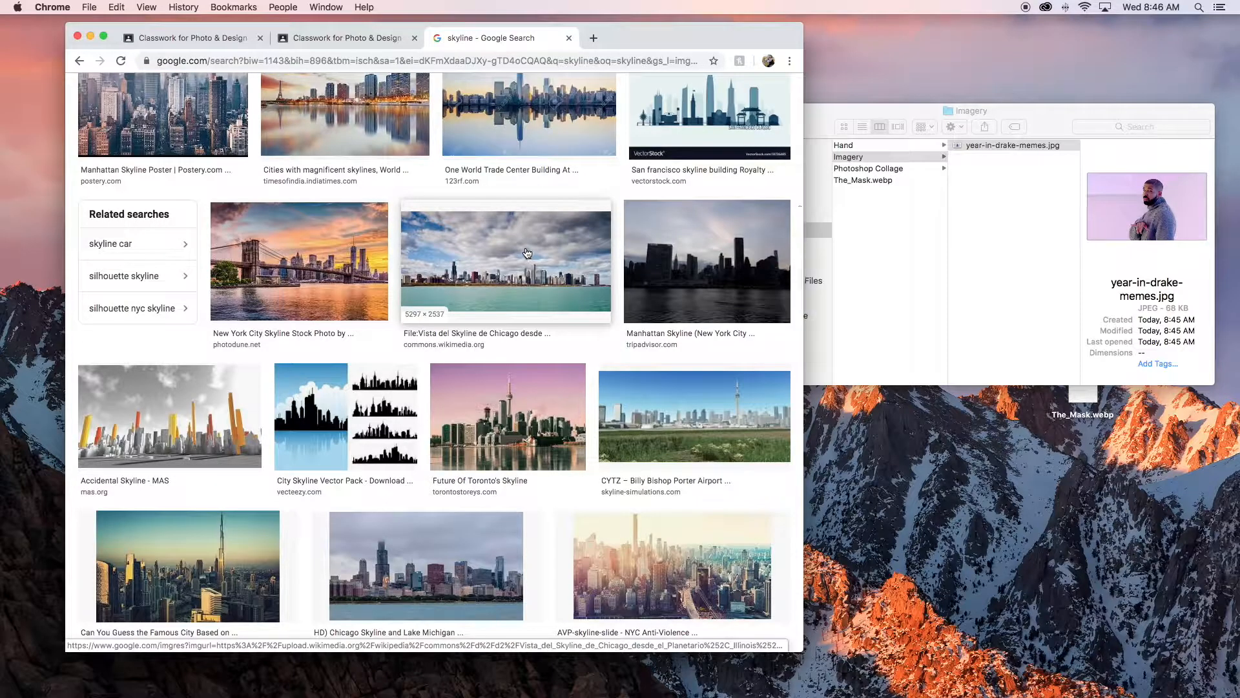
{"action": "left_click", "coordinate": [527, 253]}
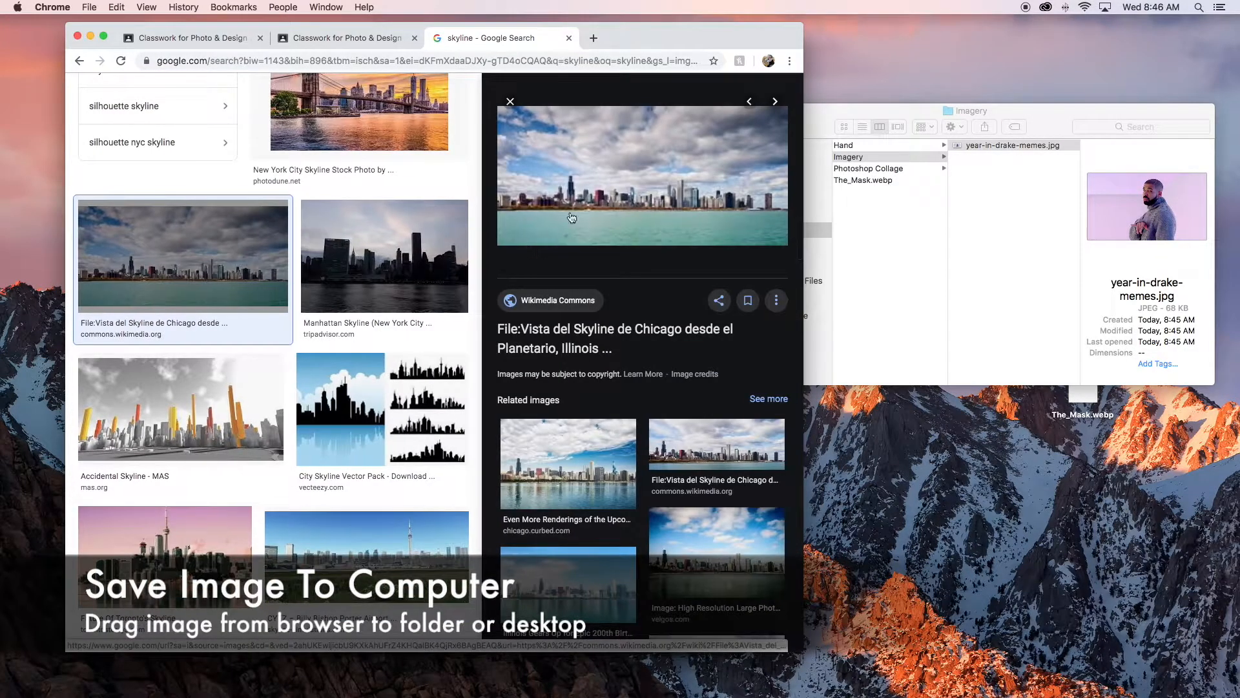
{"action": "left_click_drag", "start_coordinate": [611, 188], "coordinate": [1006, 220]}
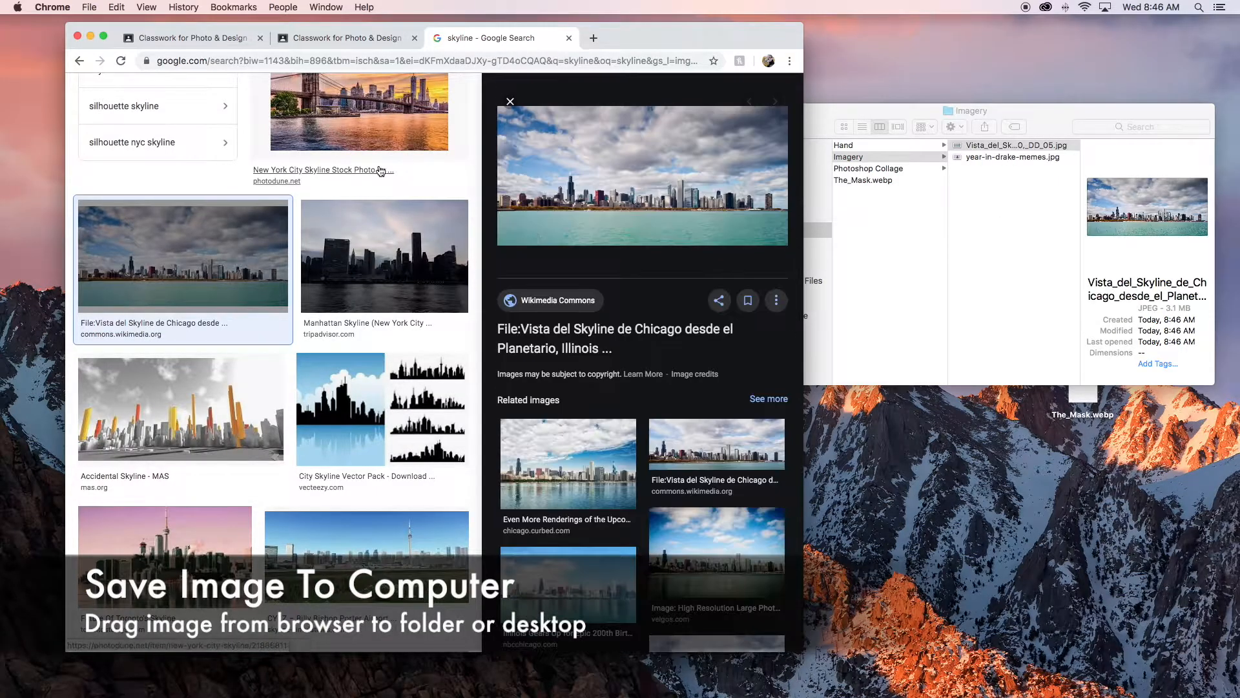
- Replace the skyline query with an image search for "oranges"
{"action": "scroll", "coordinate": [386, 186], "scroll_direction": "down", "scroll_amount": 10}
{"action": "scroll", "coordinate": [386, 186], "scroll_direction": "up", "scroll_amount": 10}
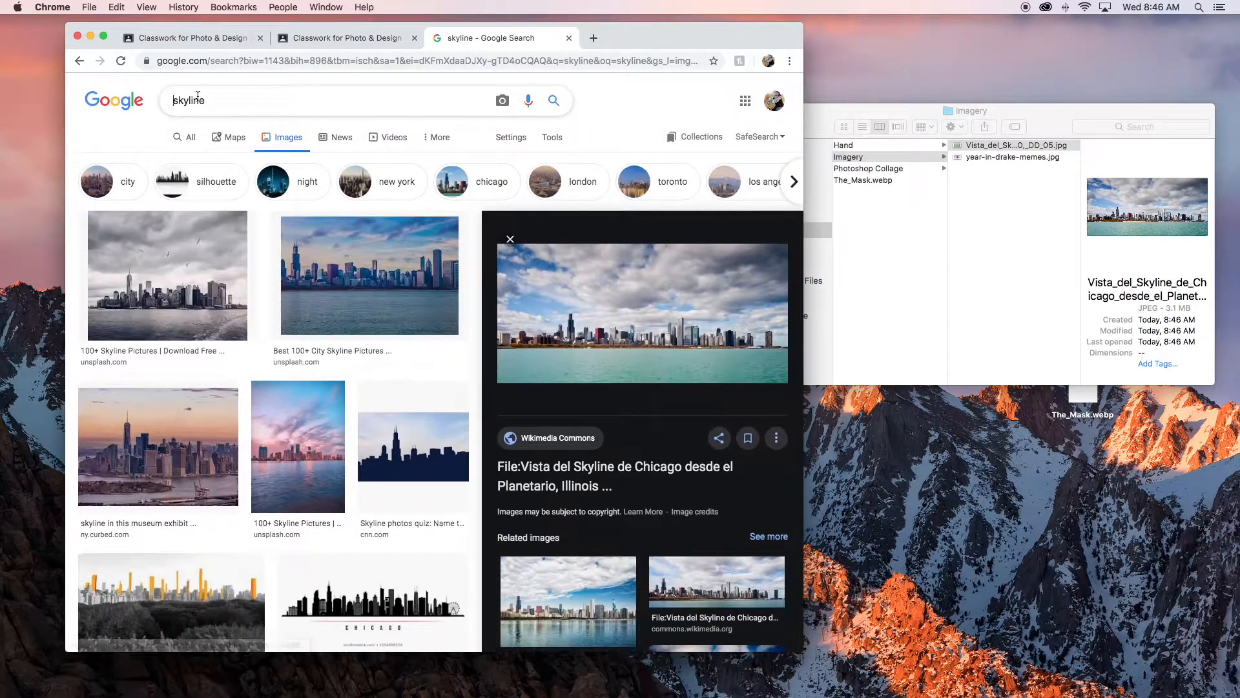
{"action": "type", "text": "oranges"}
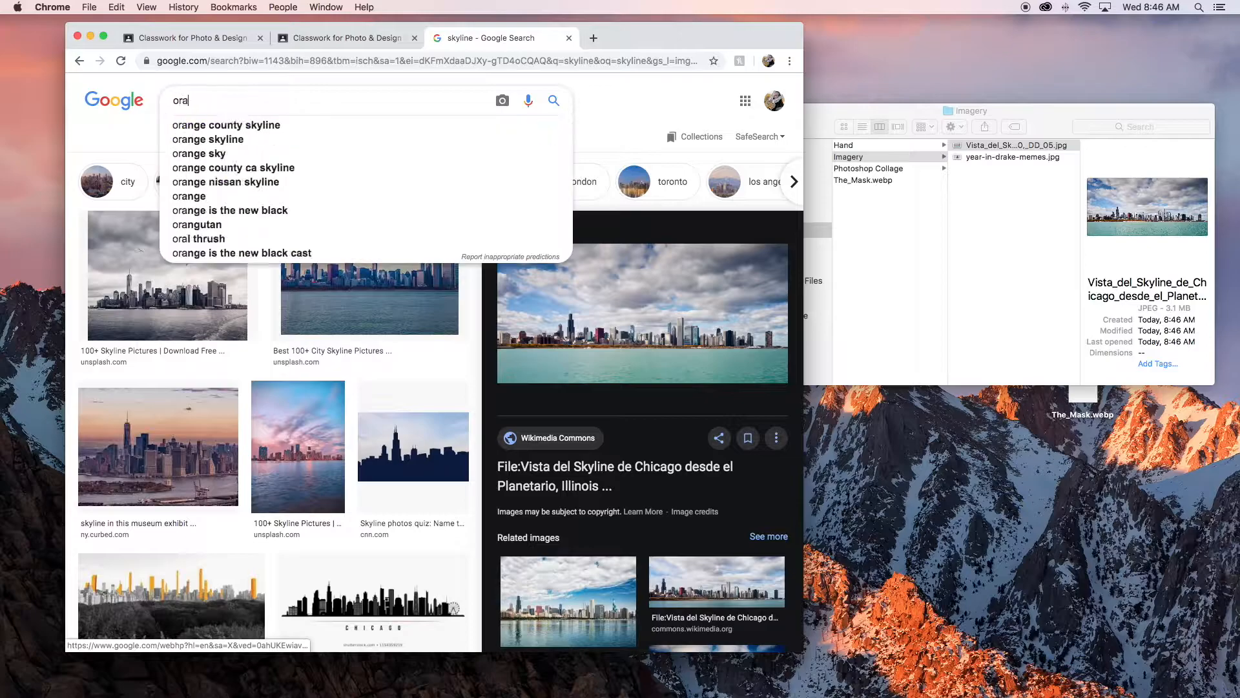
{"action": "key", "text": "Return"}
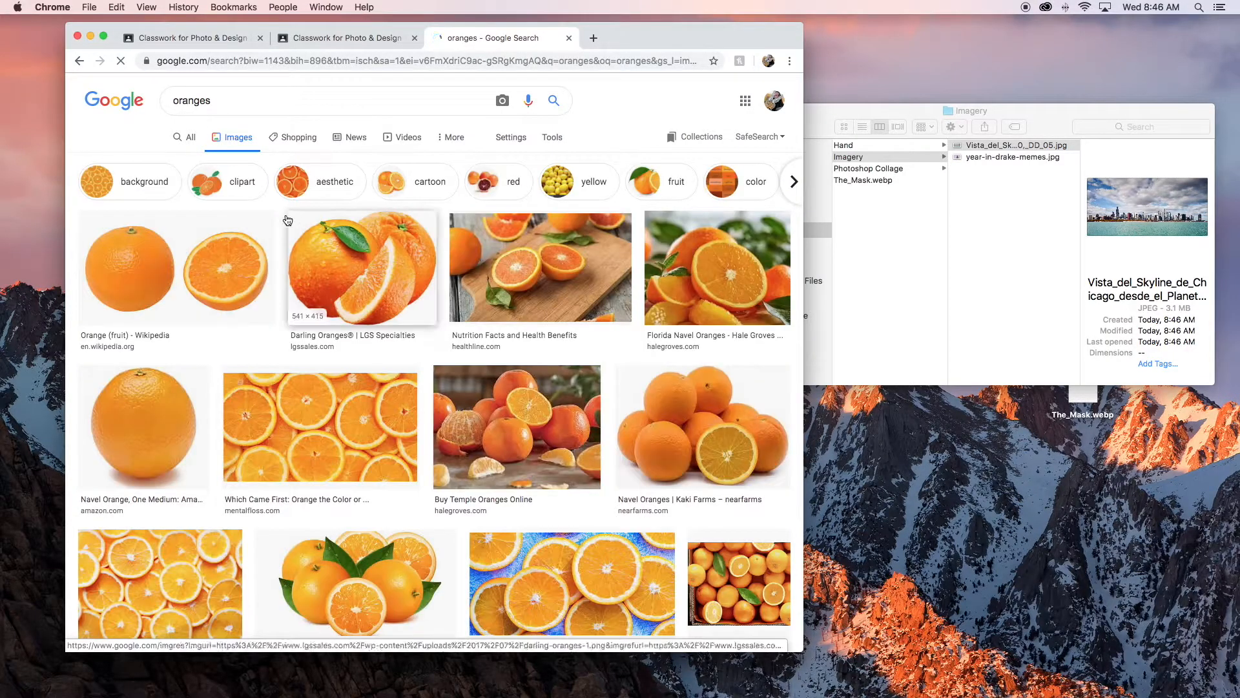
- Save the Wikipedia picture of a whole and a split orange into the Imagery folder
{"action": "left_click", "coordinate": [200, 259]}
{"action": "left_click_drag", "start_coordinate": [680, 188], "coordinate": [1030, 230]}
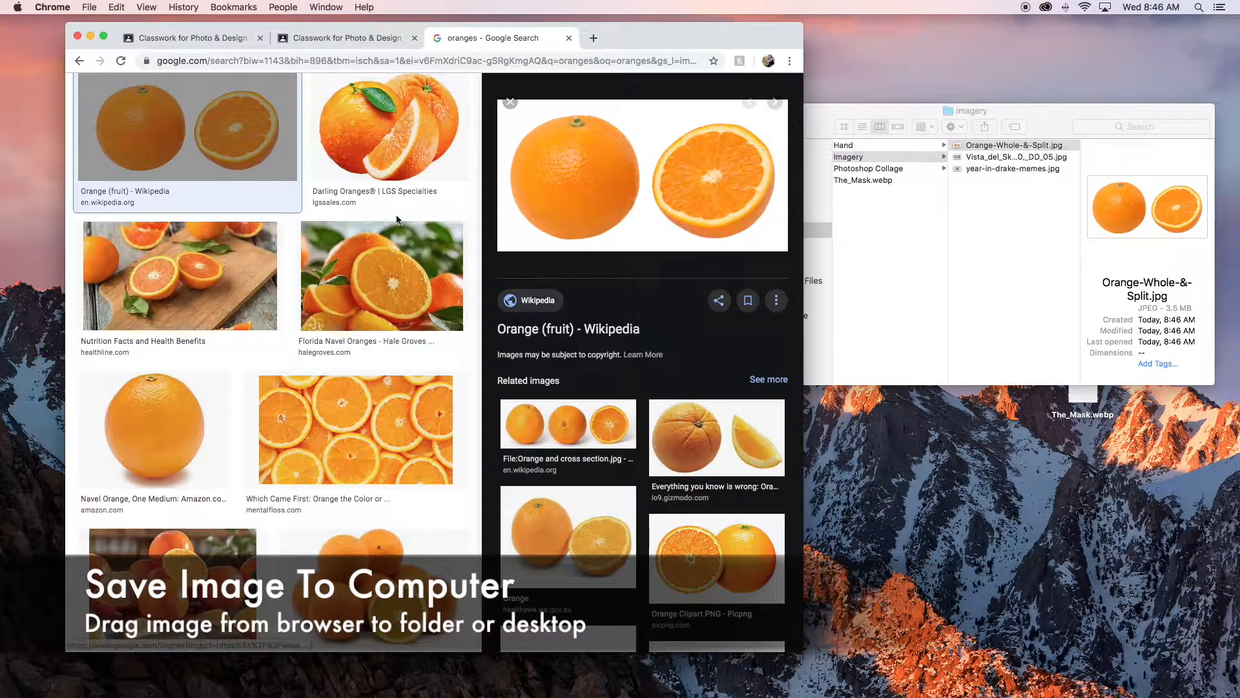
{"action": "scroll", "coordinate": [410, 221], "scroll_direction": "up", "scroll_amount": 5}
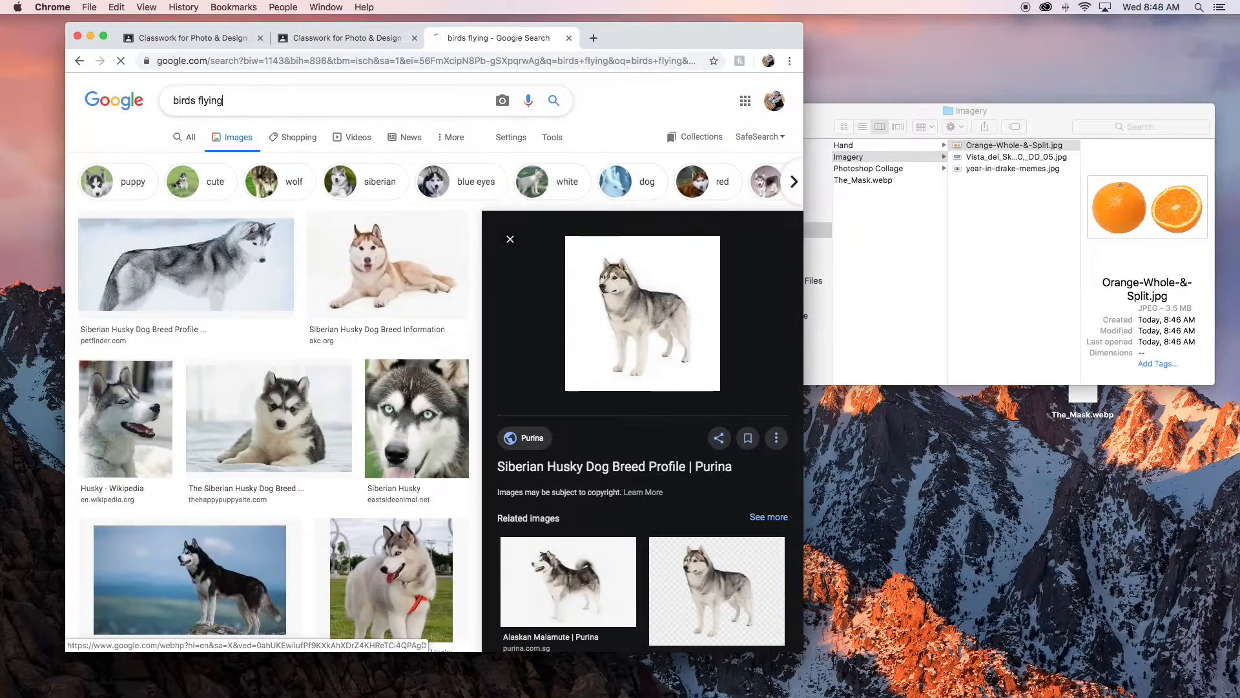
- Run the image search for "birds flying" and browse the results for a large bird picture
{"action": "key", "text": "Return"}
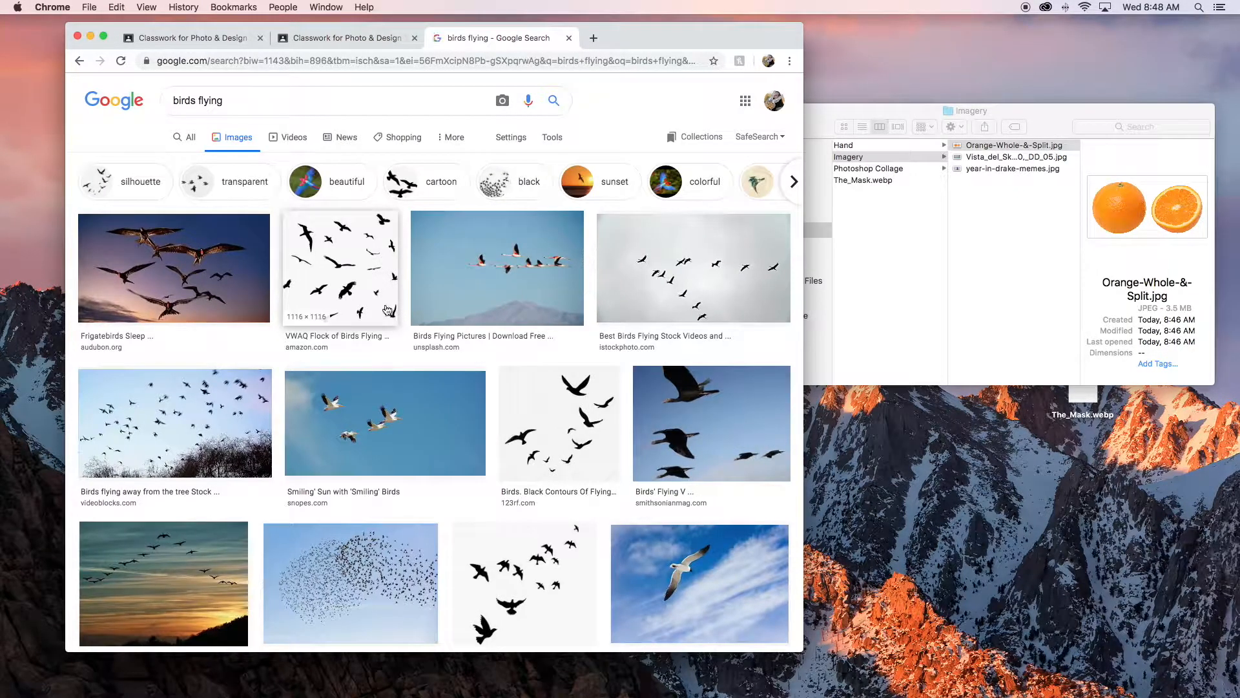
{"action": "scroll", "coordinate": [672, 299], "scroll_direction": "down", "scroll_amount": 5}
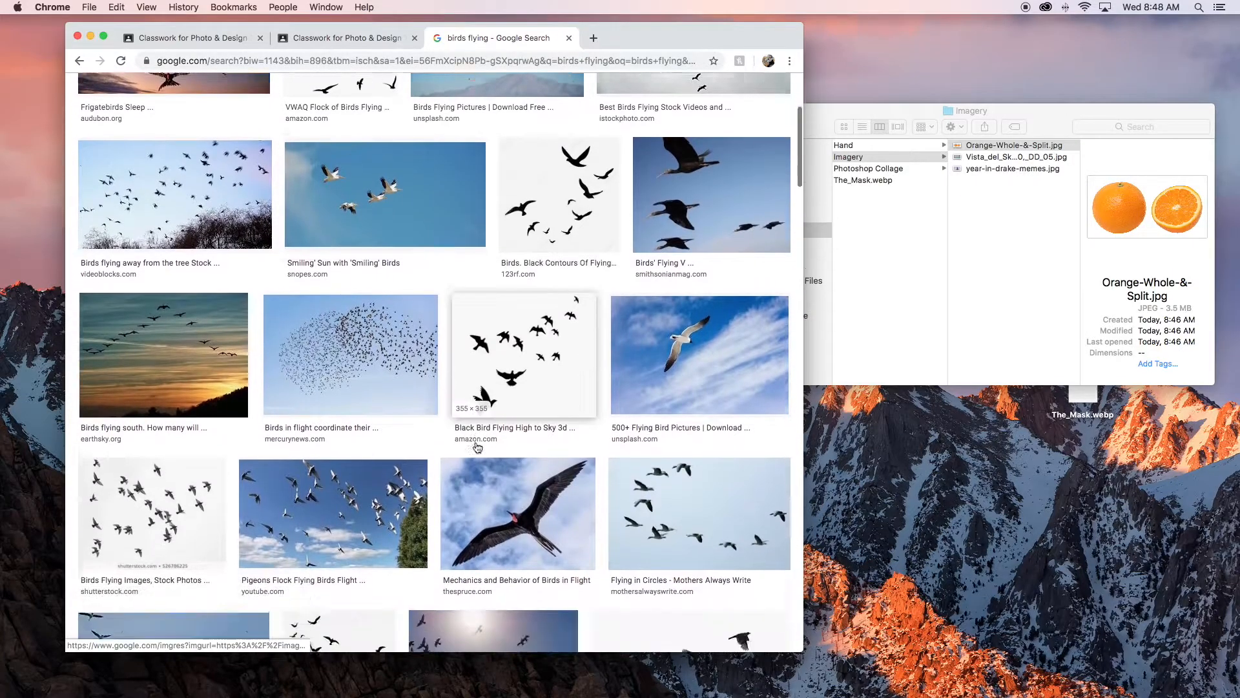
{"action": "scroll", "coordinate": [597, 430], "scroll_direction": "down", "scroll_amount": 7}
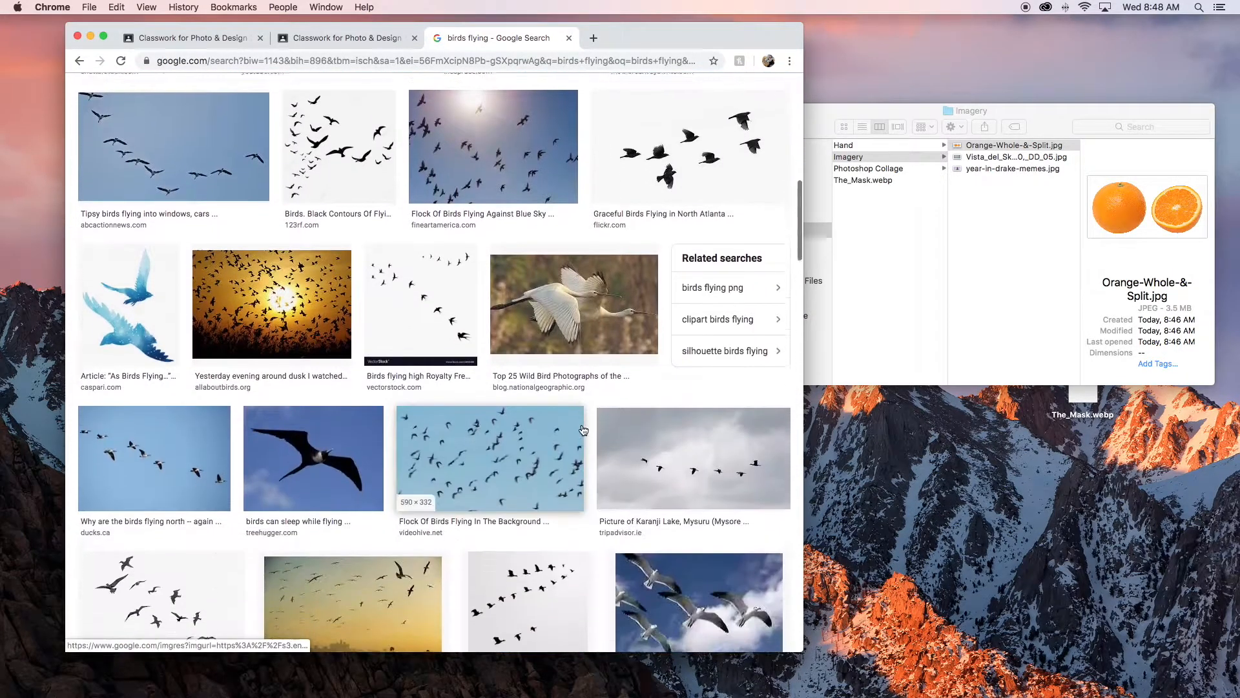
{"action": "scroll", "coordinate": [581, 430], "scroll_direction": "down", "scroll_amount": 3}
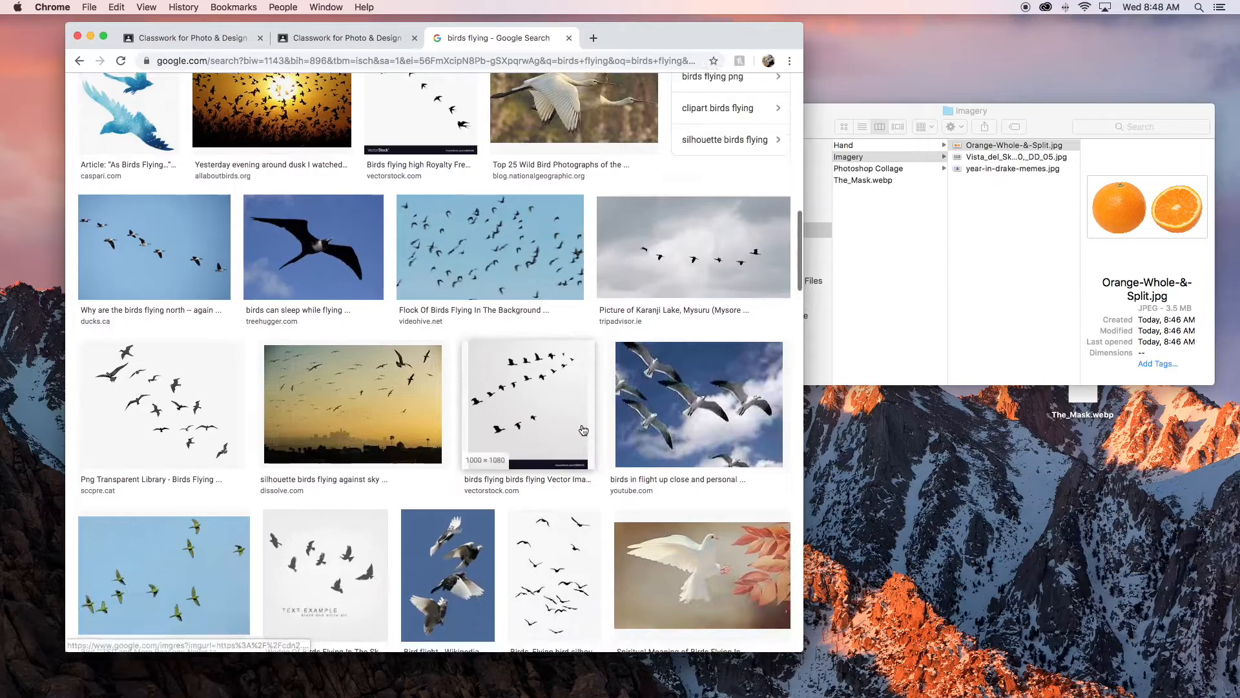
{"action": "scroll", "coordinate": [583, 430], "scroll_direction": "down", "scroll_amount": 2}
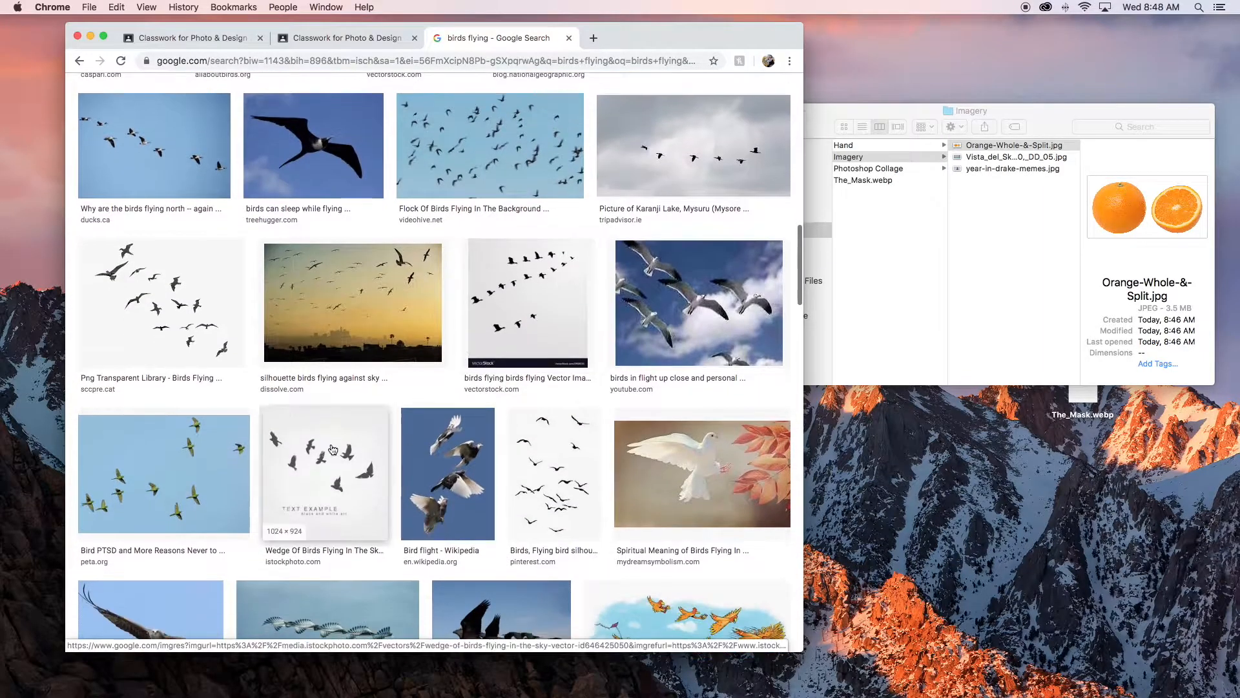
- Preview the iStock wedge of birds illustration and the Wikipedia bird flight photo from the results
{"action": "left_click", "coordinate": [350, 446]}
{"action": "scroll", "coordinate": [409, 408], "scroll_direction": "down", "scroll_amount": 5}
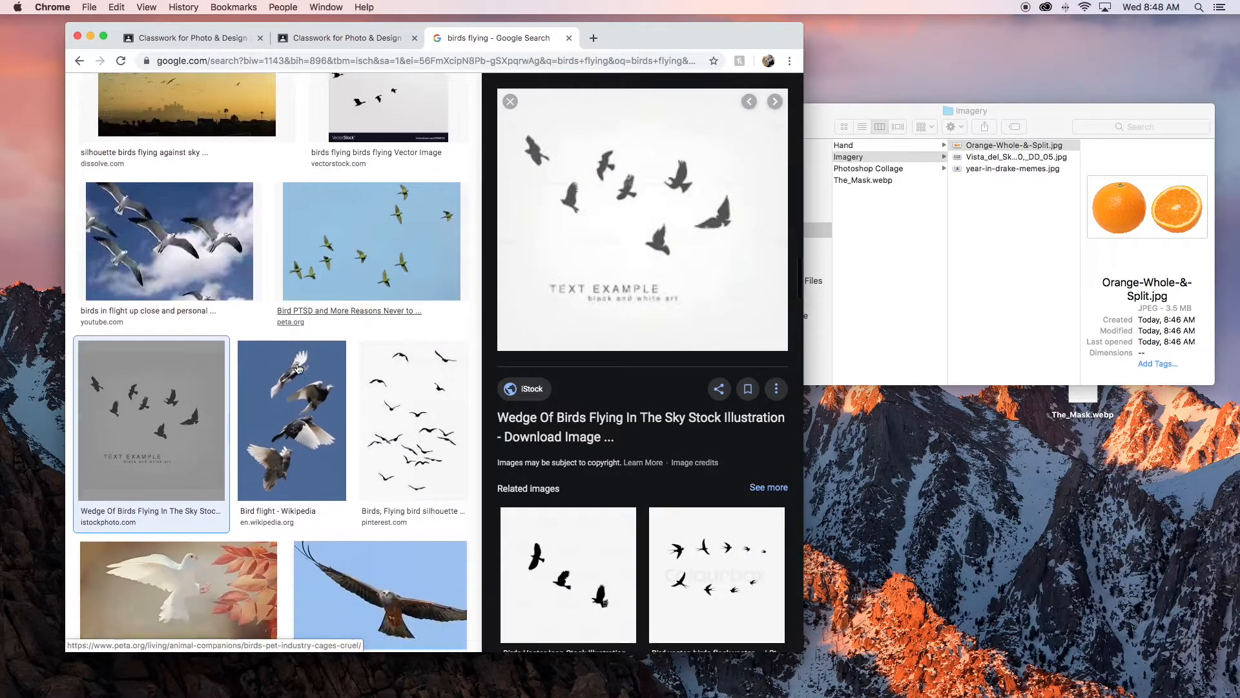
{"action": "scroll", "coordinate": [326, 392], "scroll_direction": "down", "scroll_amount": 4}
{"action": "left_click", "coordinate": [292, 261]}
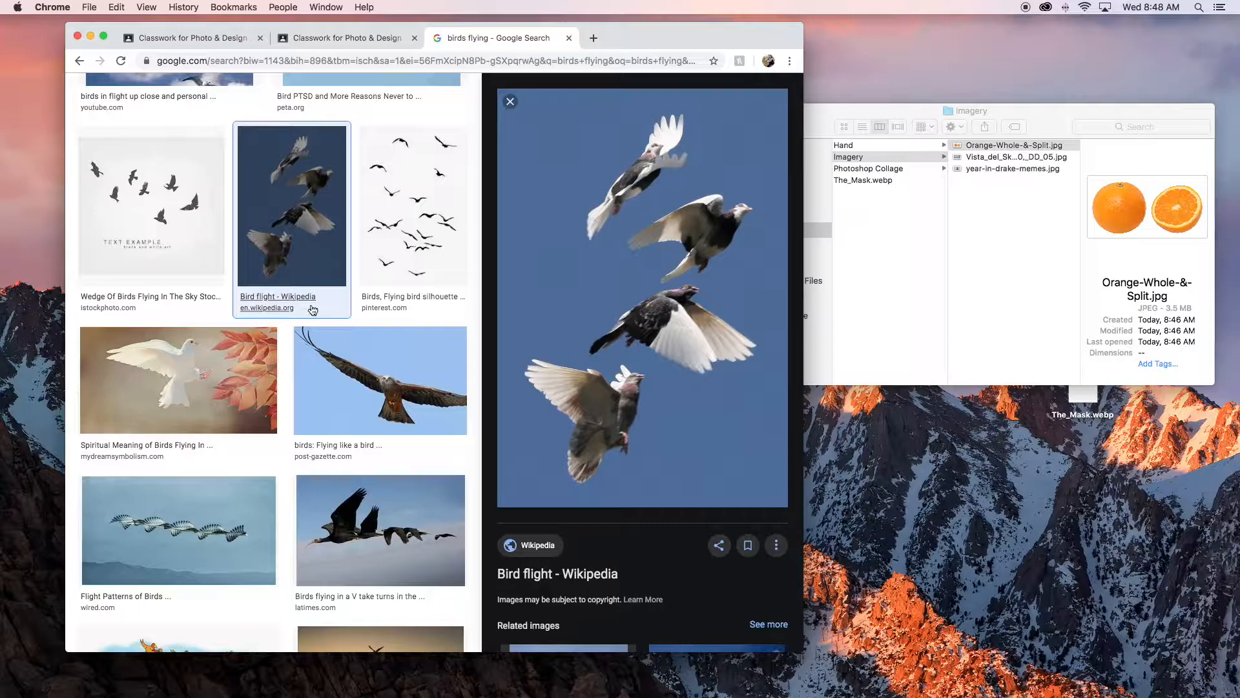
- Find the Tree Swallow Project "Bird Flight" photo in the results and save it into the Imagery folder
{"action": "scroll", "coordinate": [336, 316], "scroll_direction": "down", "scroll_amount": 7}
{"action": "scroll", "coordinate": [314, 309], "scroll_direction": "down", "scroll_amount": 15}
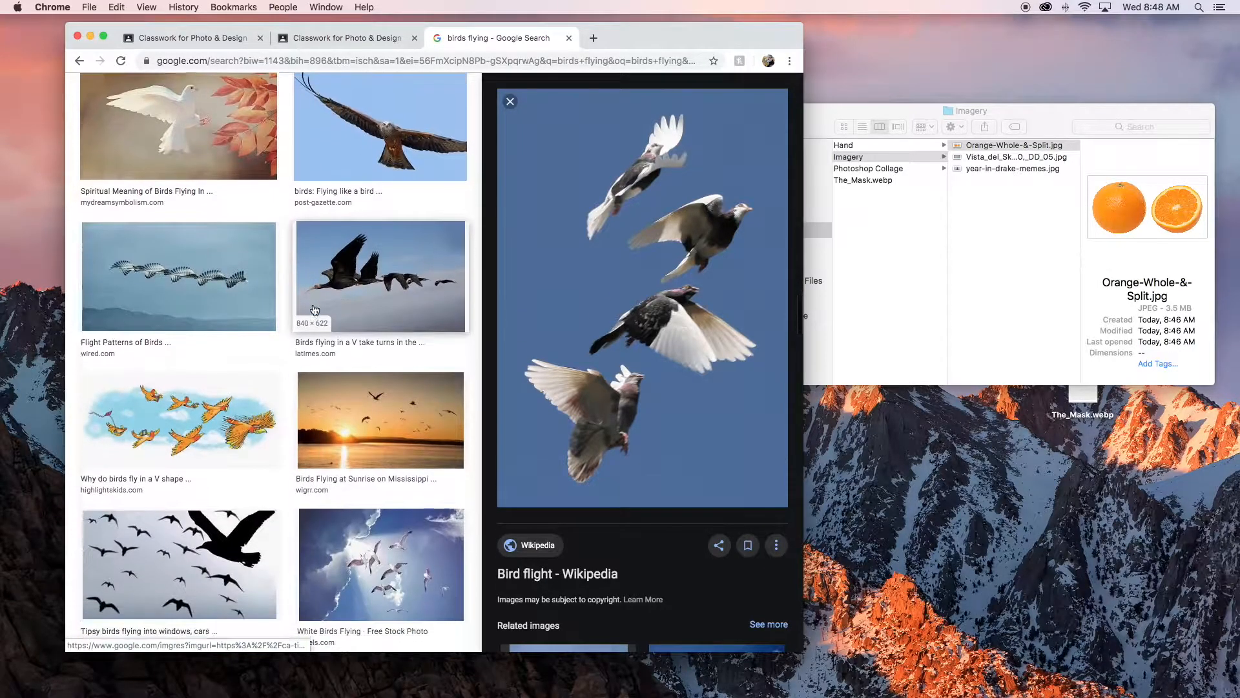
{"action": "scroll", "coordinate": [305, 314], "scroll_direction": "down", "scroll_amount": 4}
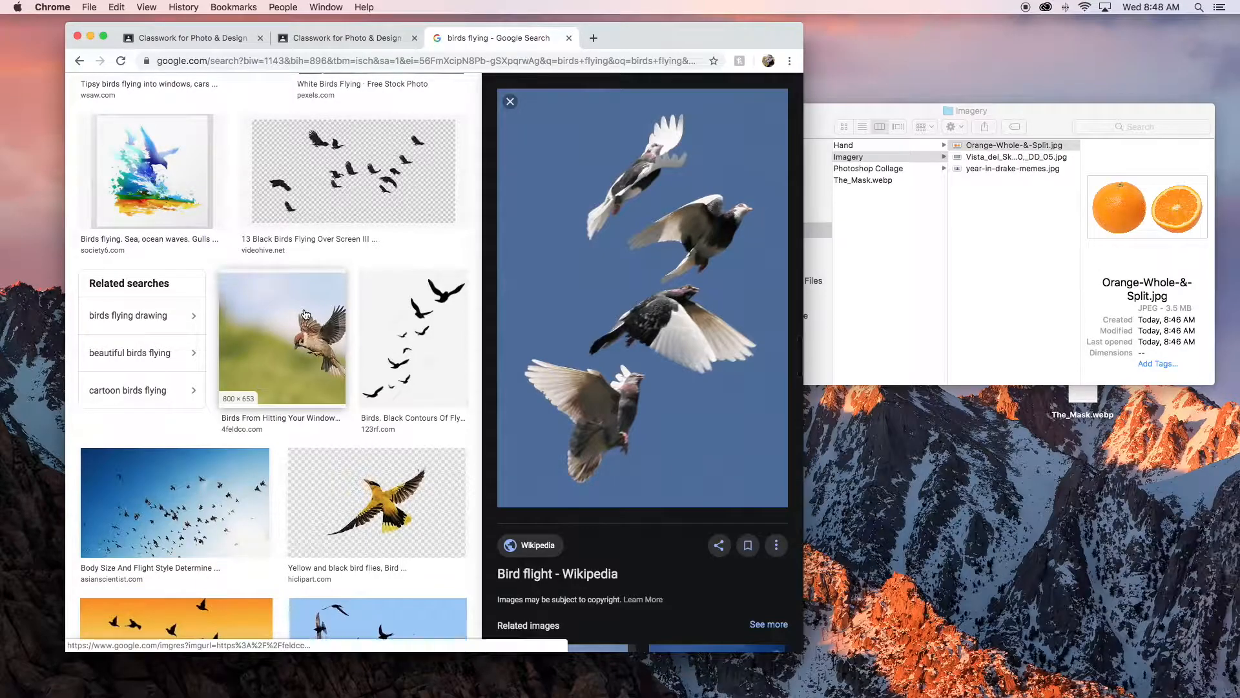
{"action": "scroll", "coordinate": [385, 496], "scroll_direction": "down", "scroll_amount": 20}
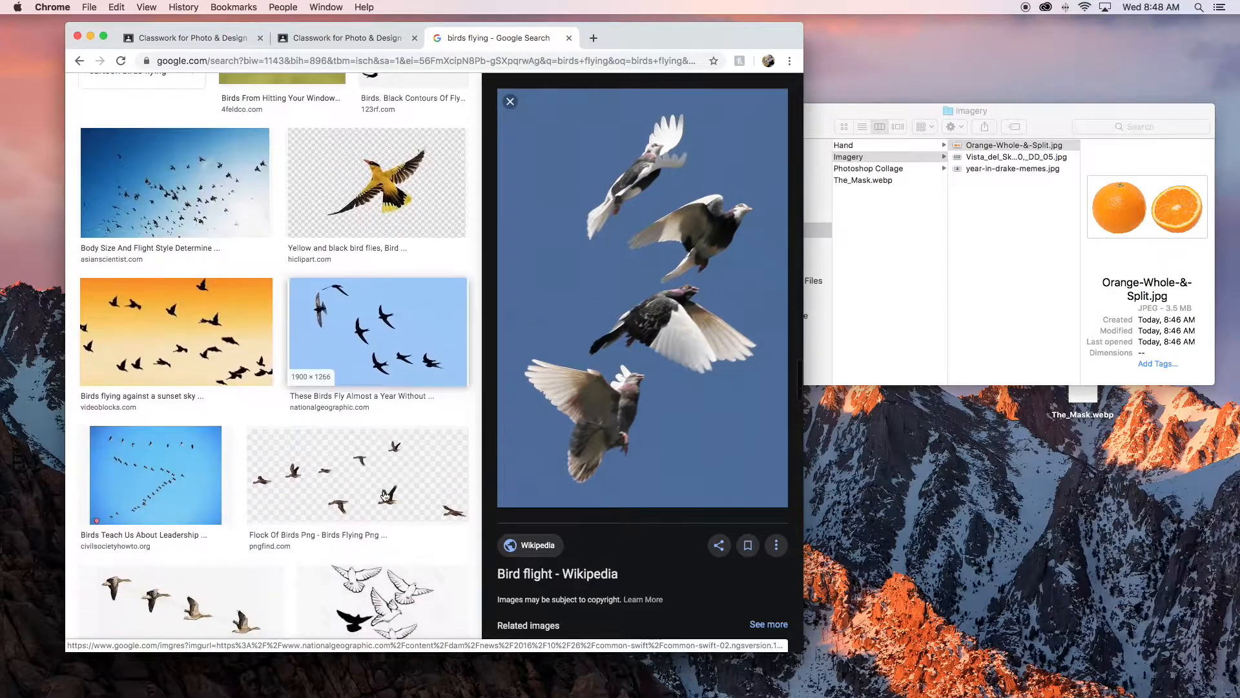
{"action": "scroll", "coordinate": [385, 496], "scroll_direction": "down", "scroll_amount": 8}
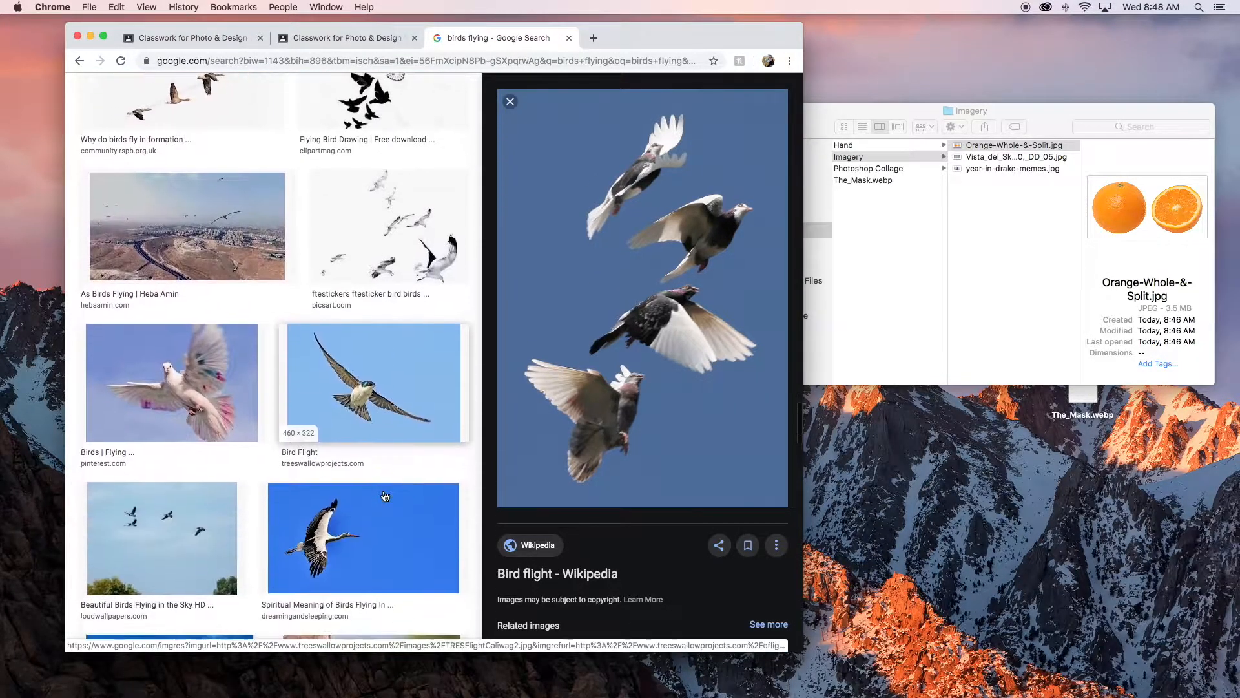
{"action": "left_click", "coordinate": [374, 378]}
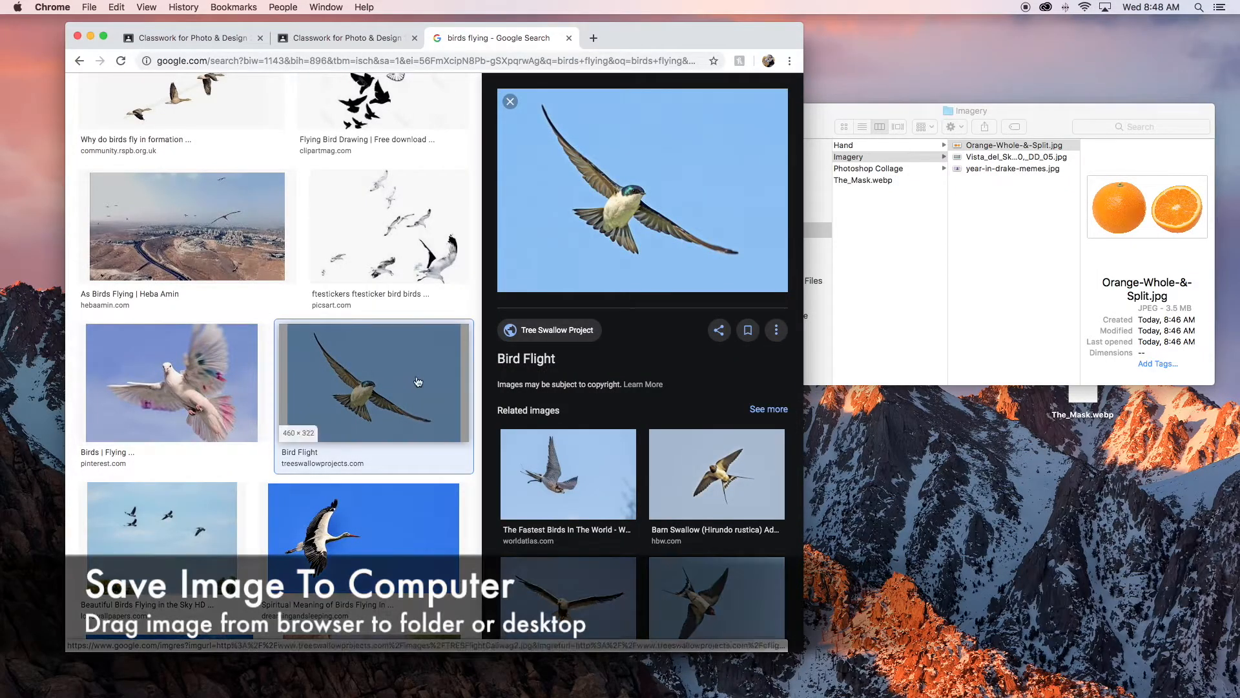
{"action": "left_click_drag", "start_coordinate": [683, 213], "coordinate": [977, 246]}
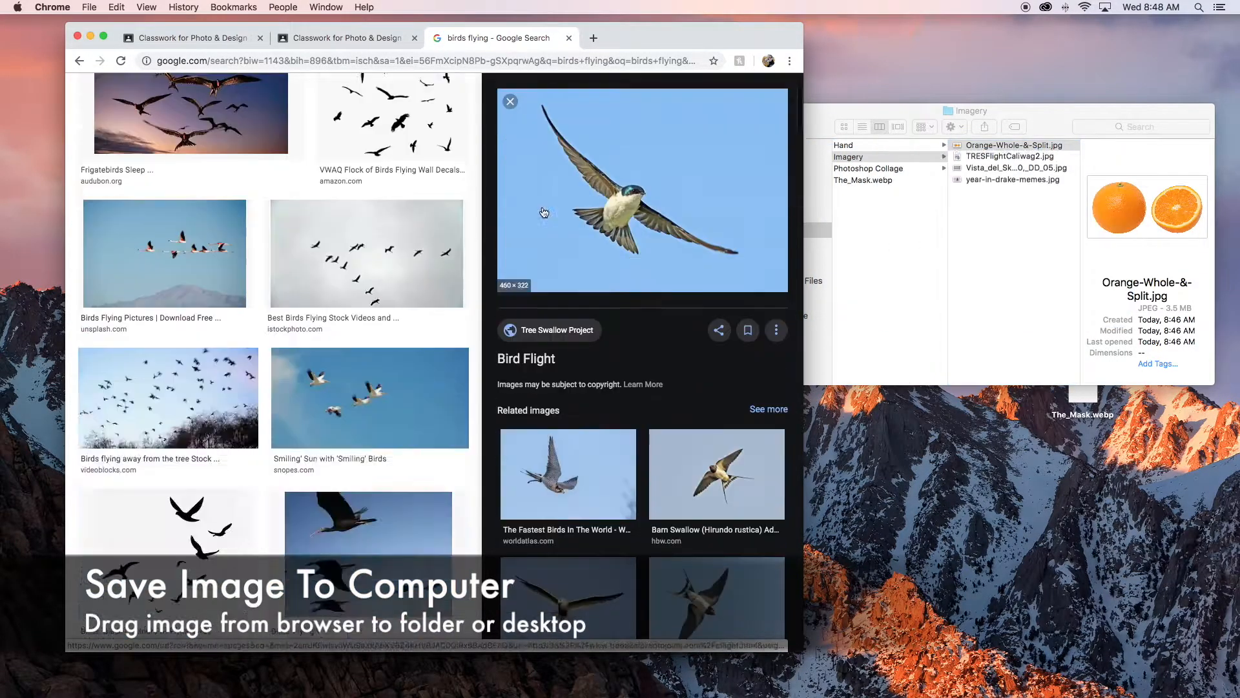
- Replace the birds query with an image search for "budah statue"
{"action": "scroll", "coordinate": [340, 224], "scroll_direction": "down", "scroll_amount": 20}
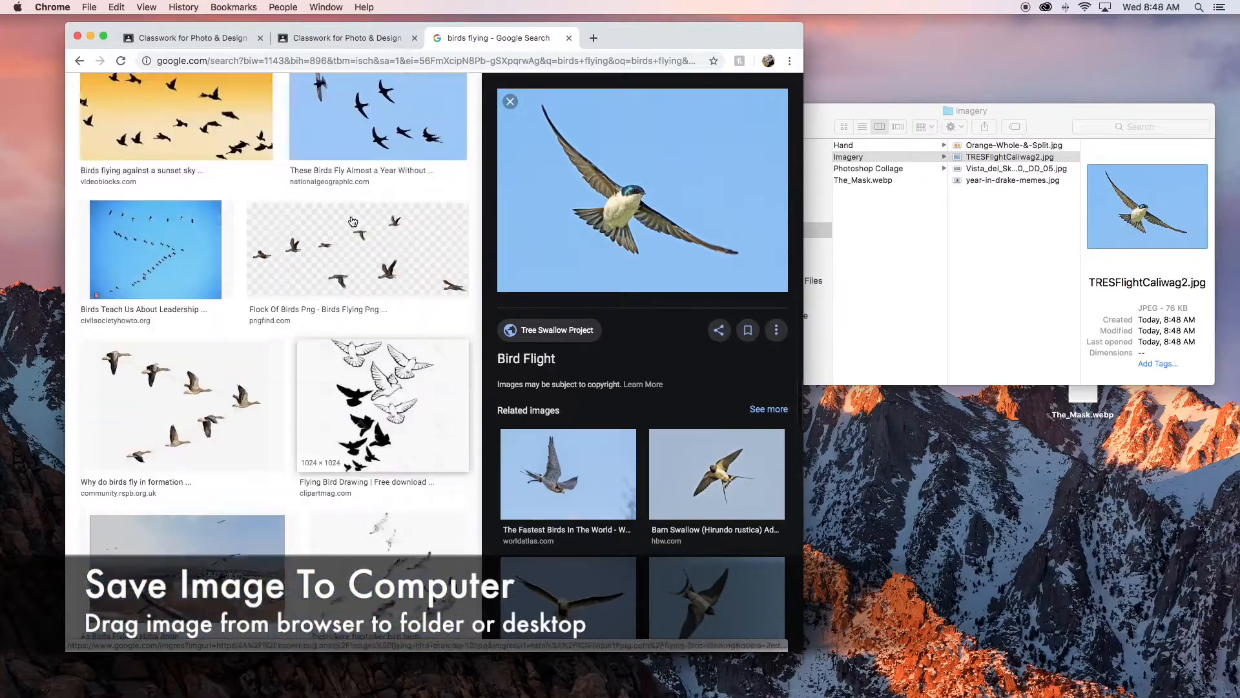
{"action": "scroll", "coordinate": [362, 217], "scroll_direction": "up", "scroll_amount": 20}
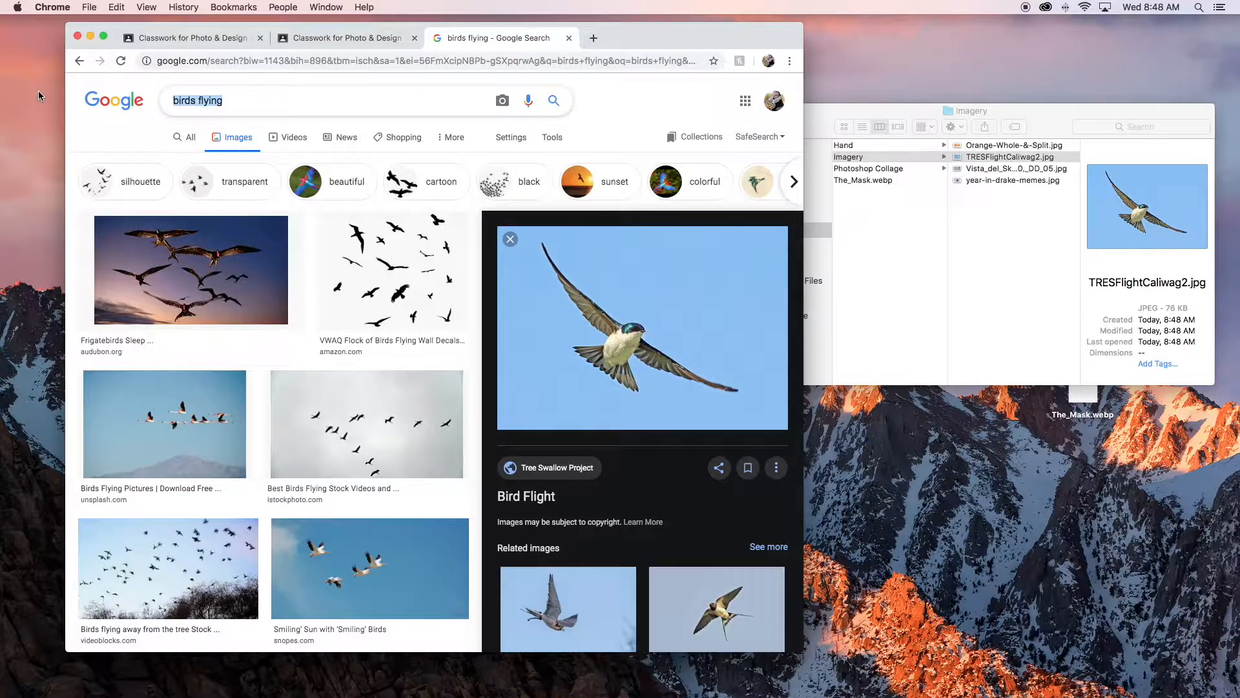
{"action": "type", "text": "budah "}
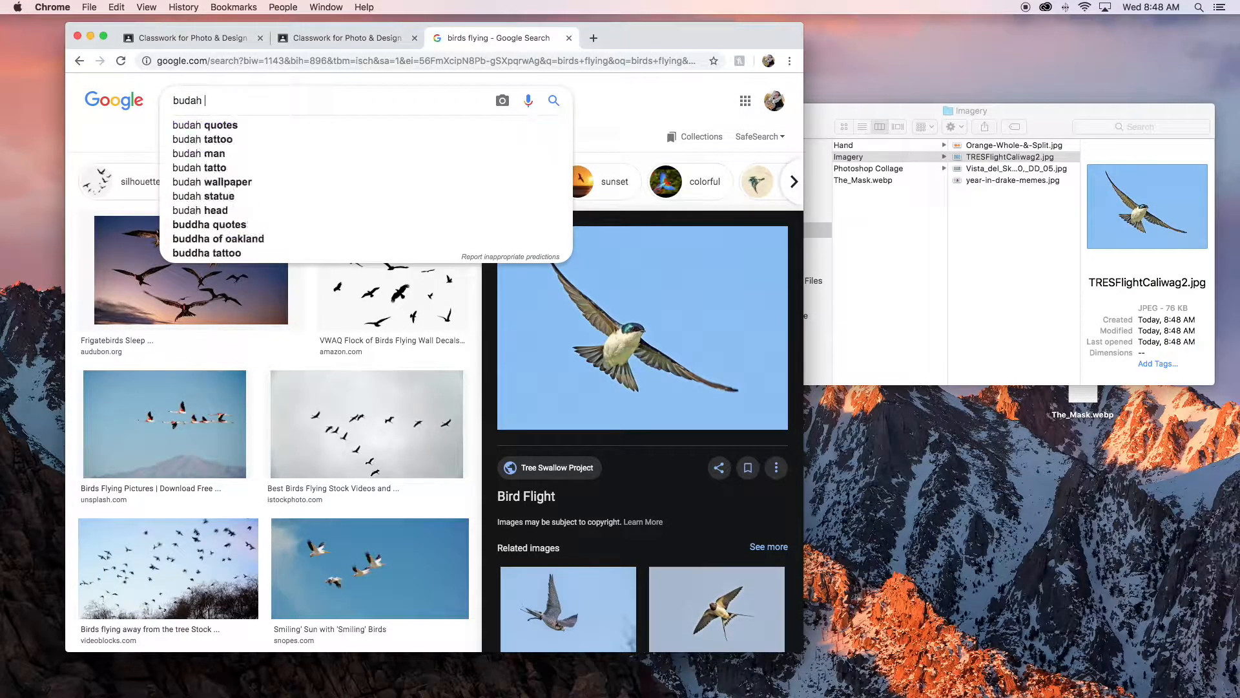
{"action": "type", "text": "sta"}
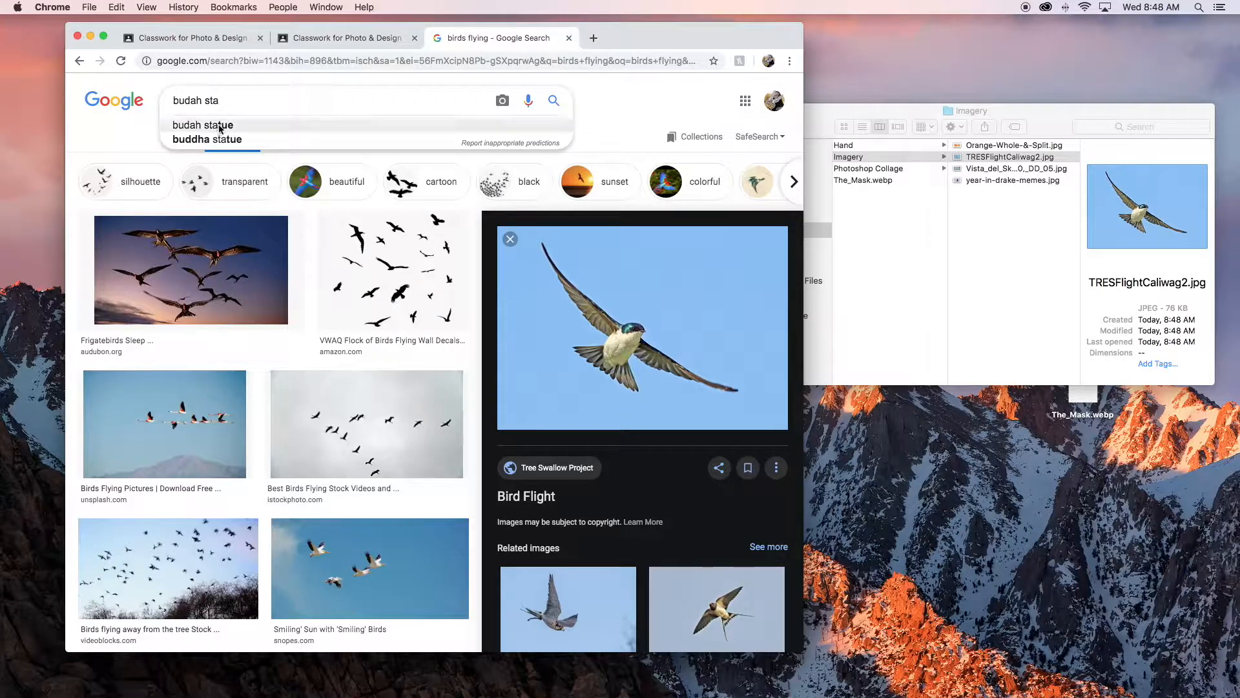
{"action": "left_click", "coordinate": [219, 125]}
- Preview the Wayfair picture of the happy sitting Buddha from the statue results
{"action": "scroll", "coordinate": [480, 317], "scroll_direction": "down", "scroll_amount": 5}
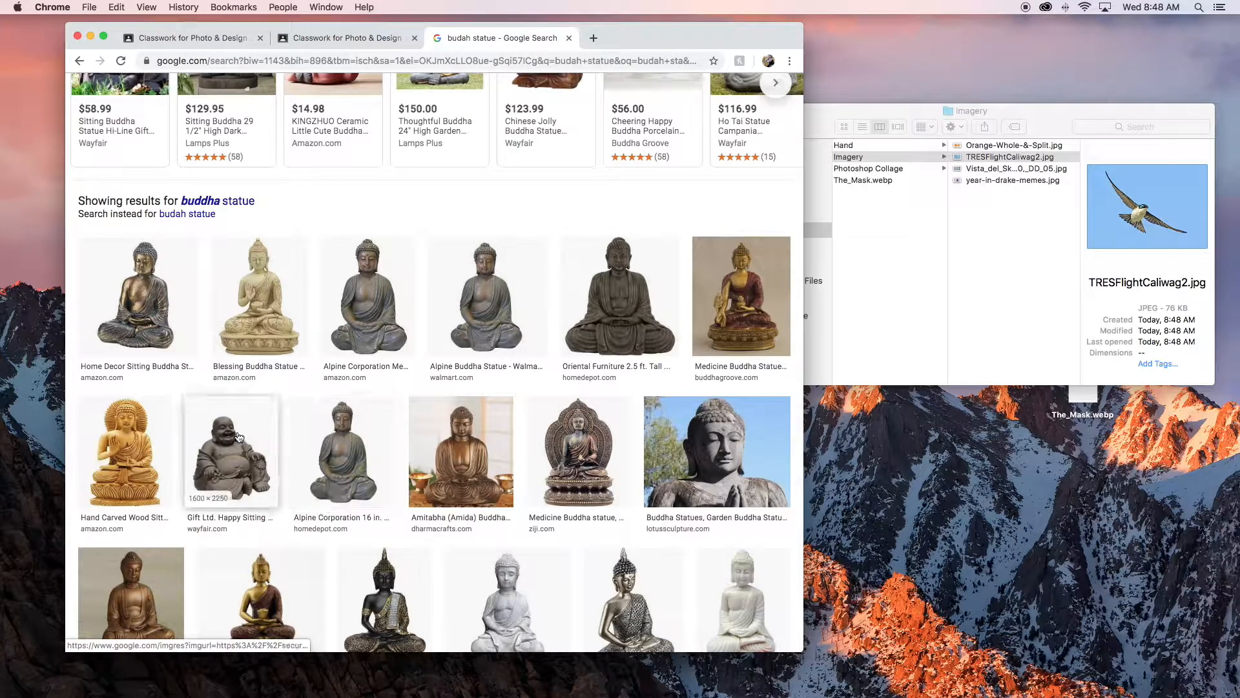
{"action": "scroll", "coordinate": [239, 438], "scroll_direction": "down", "scroll_amount": 3}
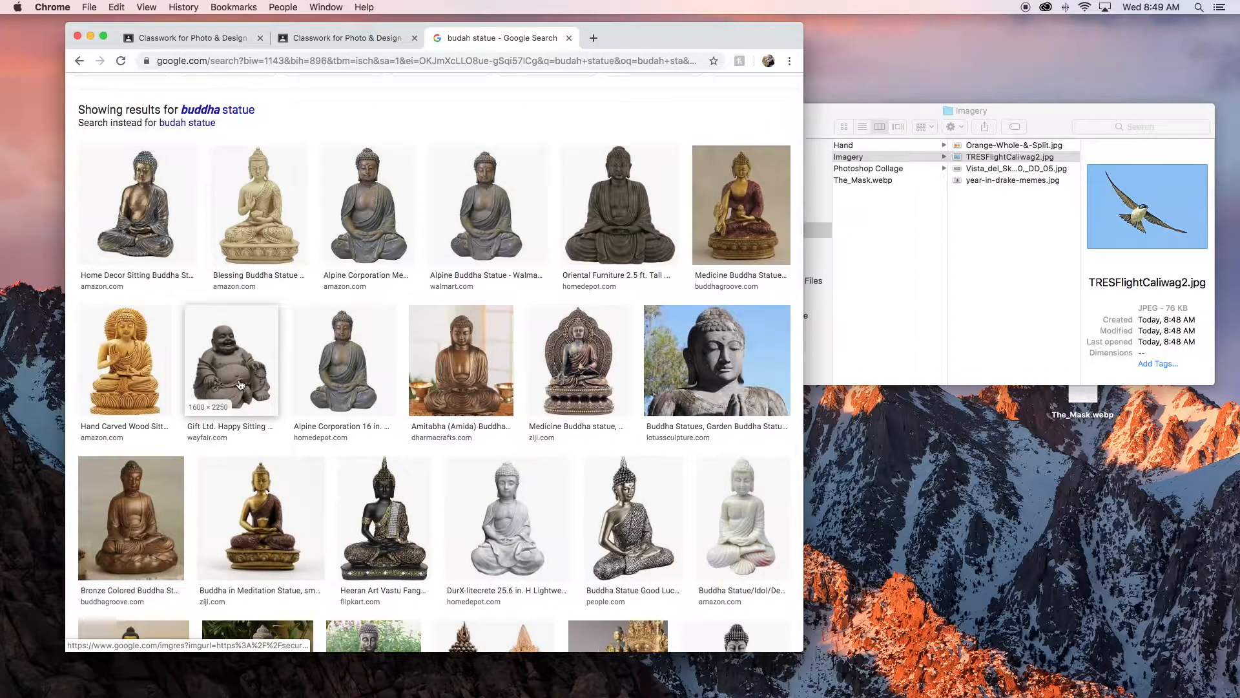
{"action": "left_click", "coordinate": [239, 385]}
- Try saving the previewed Buddha picture into the Imagery folder, and delete the resulting WebP file
{"action": "left_click_drag", "start_coordinate": [624, 349], "coordinate": [1025, 326]}
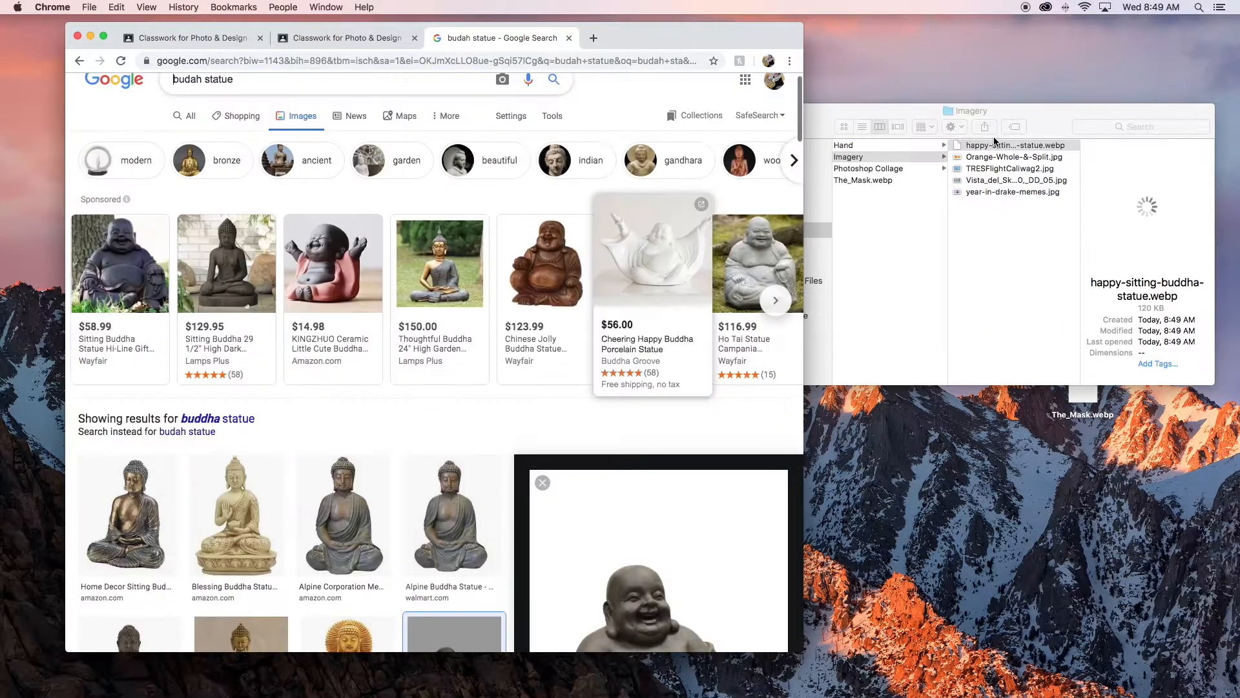
{"action": "left_click", "coordinate": [1042, 119]}
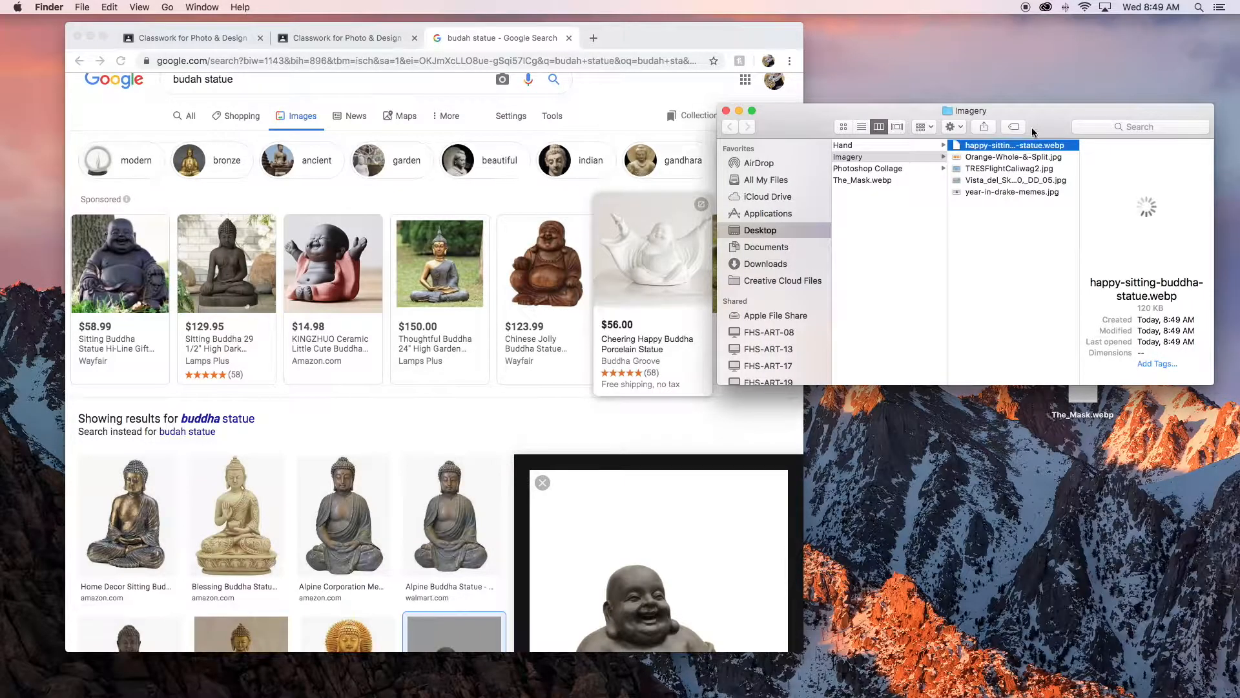
{"action": "key", "text": "super+BackSpace"}
- Open the full-size happy sitting Buddha image in its own browser tab and view it
{"action": "left_click", "coordinate": [730, 39]}
{"action": "left_click", "coordinate": [700, 548], "text": "ctrl"}
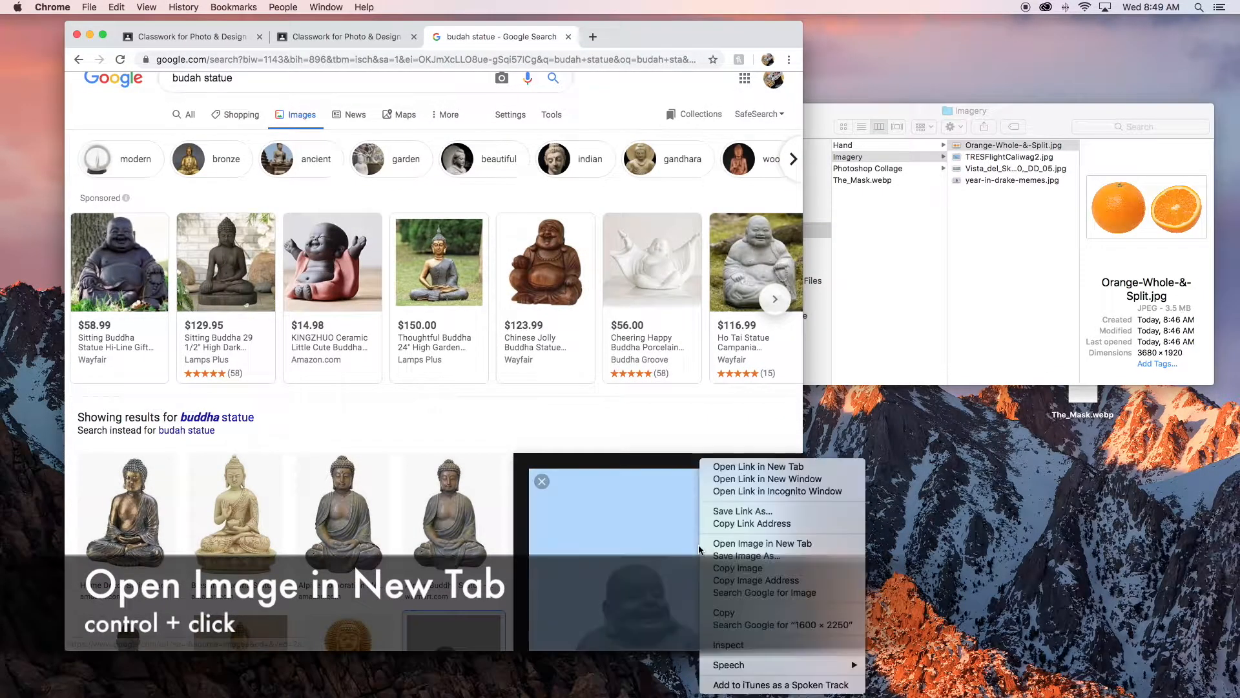
{"action": "left_click", "coordinate": [756, 543]}
{"action": "left_click", "coordinate": [622, 37]}
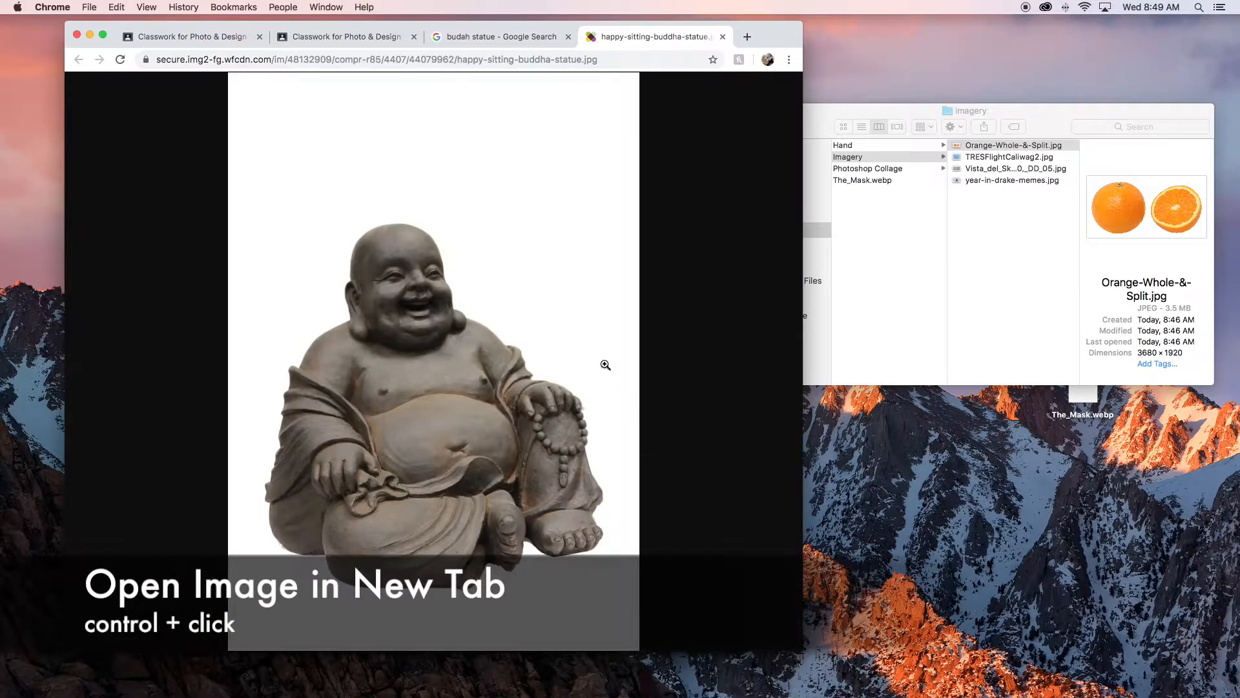
- Capture a screenshot of about 597 × 663 pixels around the Buddha statue and move it into the Imagery folder
{"action": "left_click_drag", "start_coordinate": [998, 349], "coordinate": [1059, 338]}
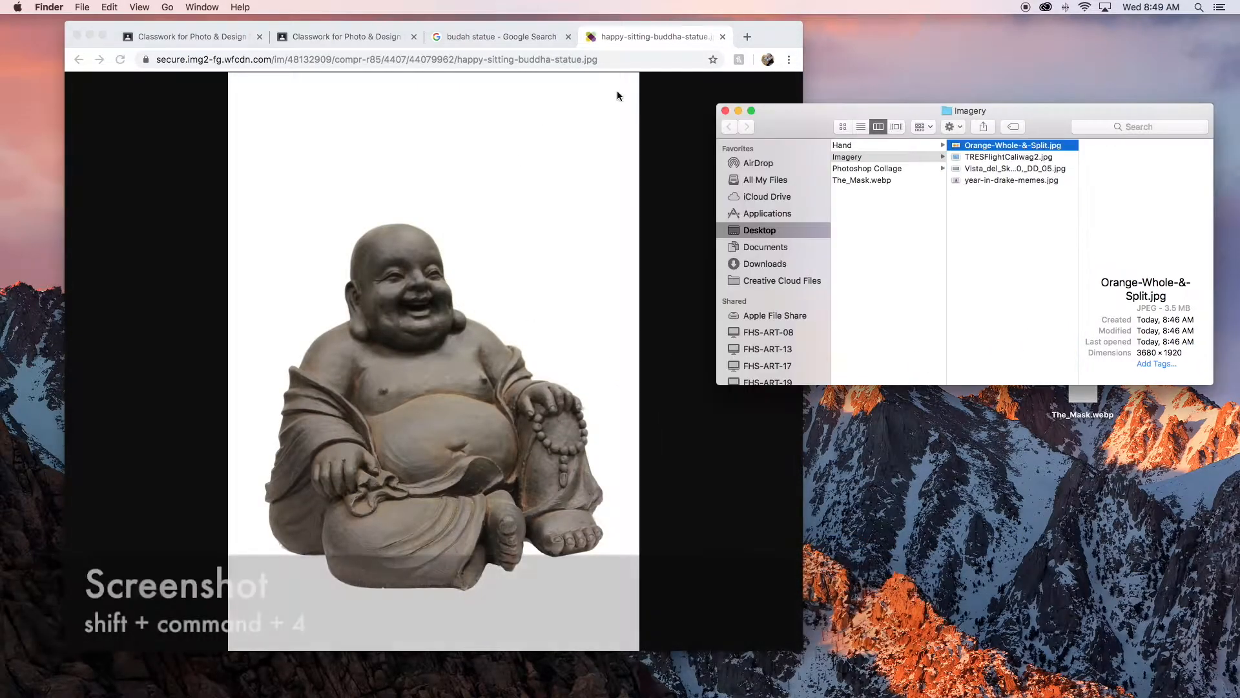
{"action": "left_click", "coordinate": [618, 91]}
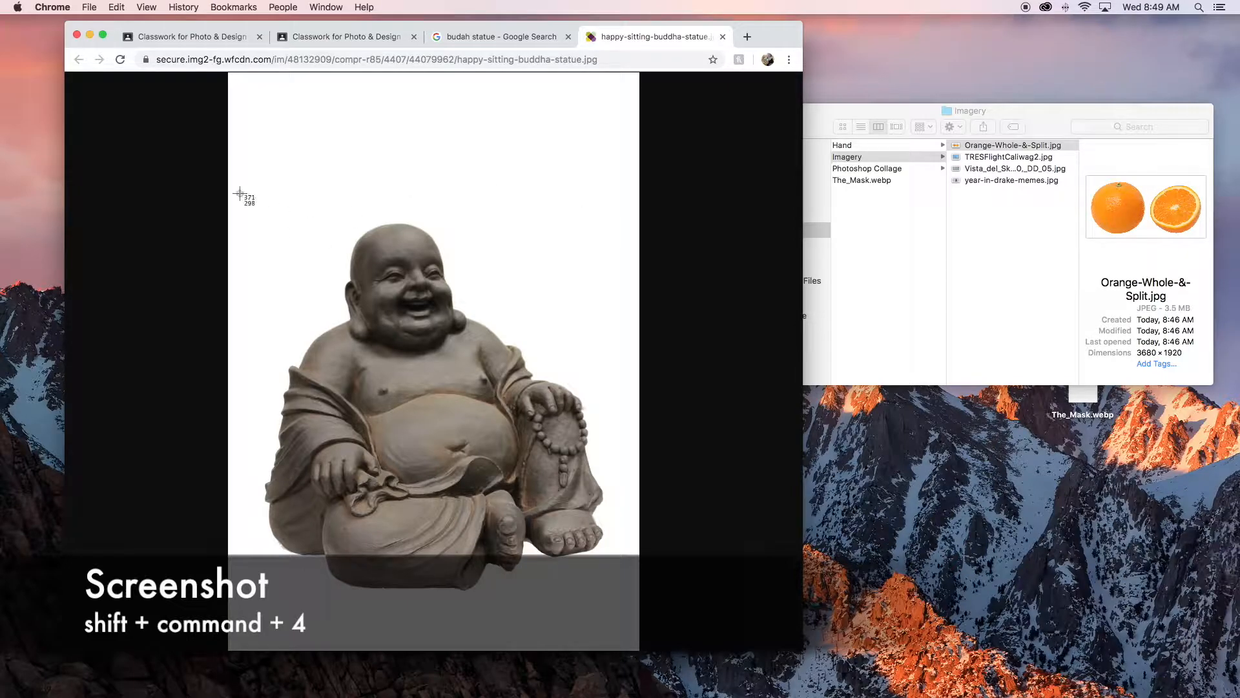
{"action": "left_click_drag", "start_coordinate": [242, 183], "coordinate": [626, 611]}
{"action": "left_click_drag", "start_coordinate": [1203, 55], "coordinate": [1045, 231]}
- Go through the files in the Imagery folder to check their previews and dimensions
{"action": "left_click", "coordinate": [1035, 158]}
{"action": "left_click", "coordinate": [1034, 157]}
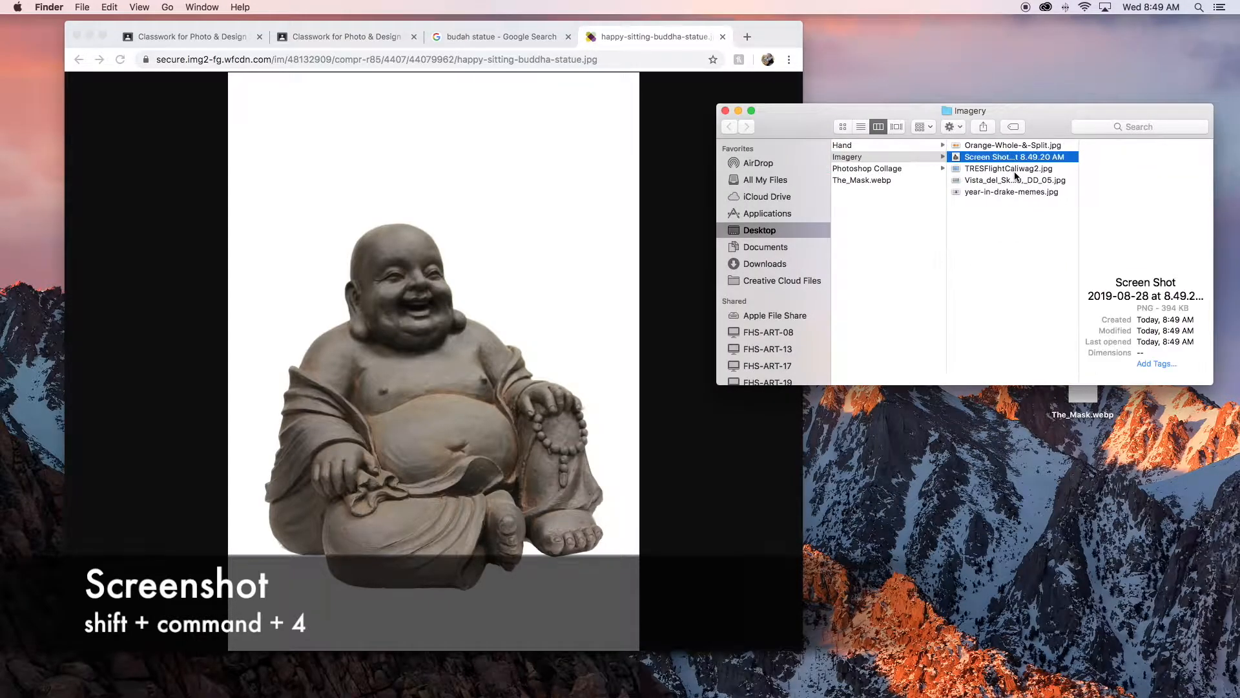
{"action": "key", "text": "Down"}
{"action": "key", "text": "Down"}
{"action": "key", "text": "Down"}
{"action": "key", "text": "Up"}
{"action": "key", "text": "Up"}
{"action": "key", "text": "Up"}
{"action": "key", "text": "Up"}
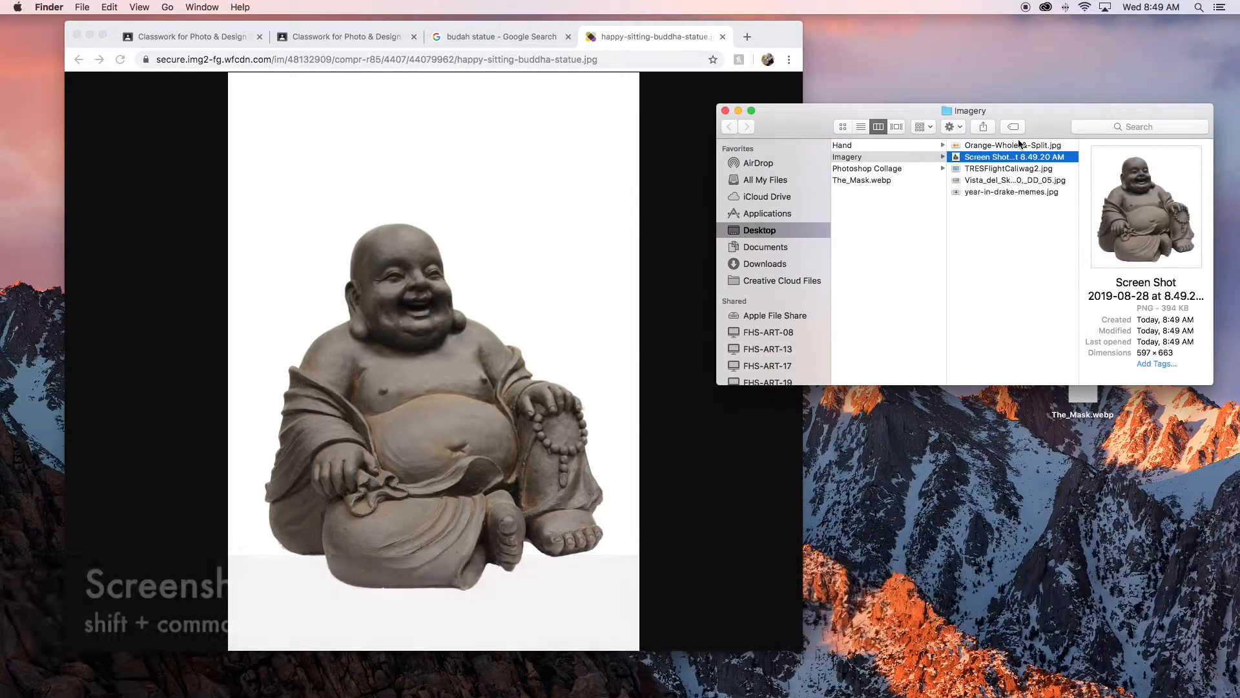
- Switch to Photoshop and start a new document
{"action": "left_click", "coordinate": [89, 34]}
{"action": "left_click", "coordinate": [2, 203]}
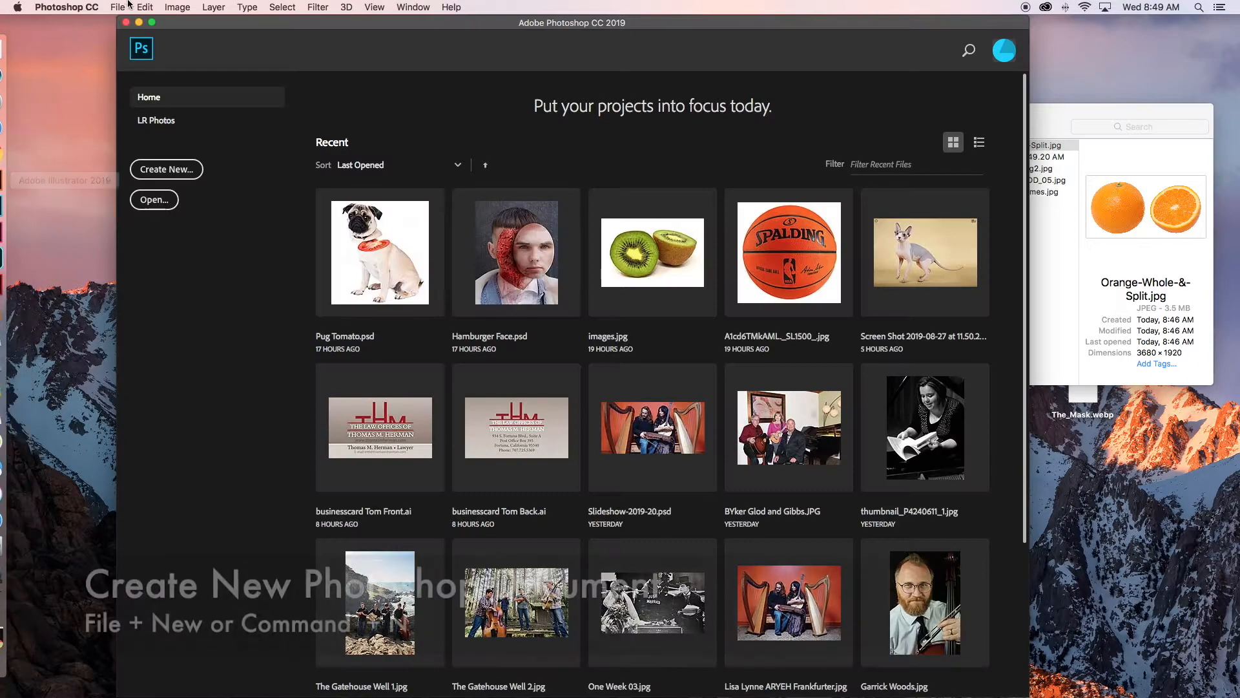
{"action": "left_click", "coordinate": [118, 7]}
{"action": "left_click", "coordinate": [124, 25]}
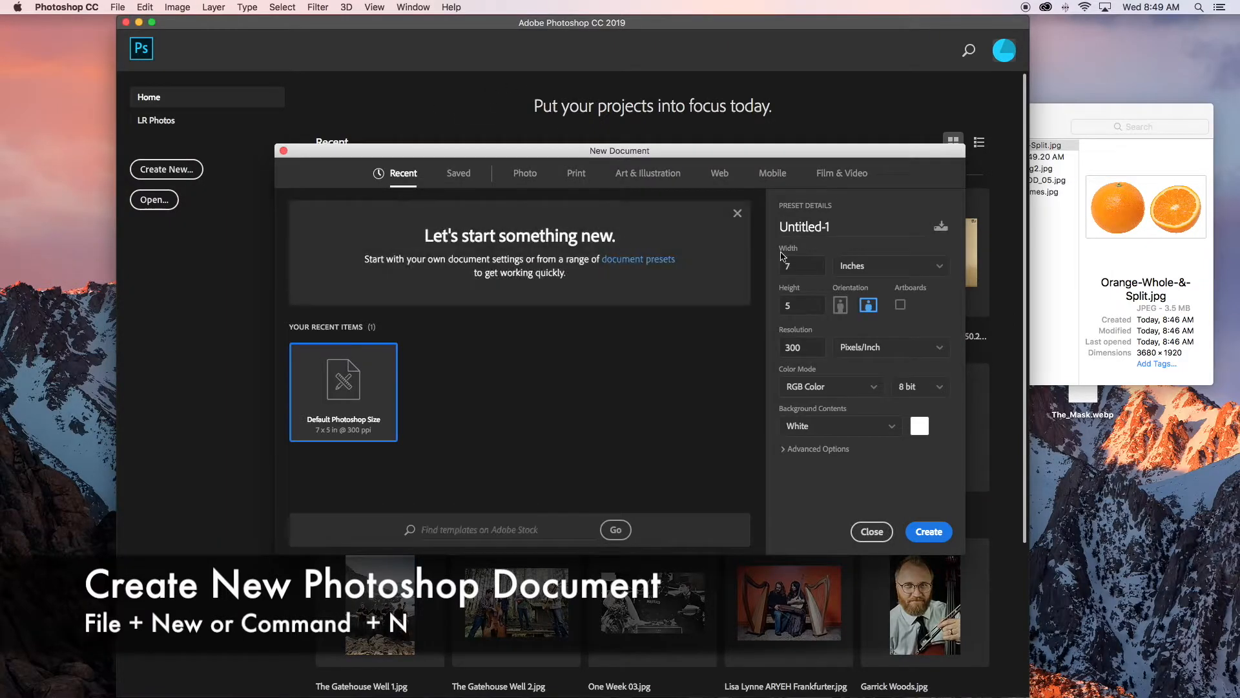
- Set the document's units to pixels with a width of 2400 and a height of 1500, and create it
{"action": "left_click", "coordinate": [908, 267]}
{"action": "left_click", "coordinate": [854, 285]}
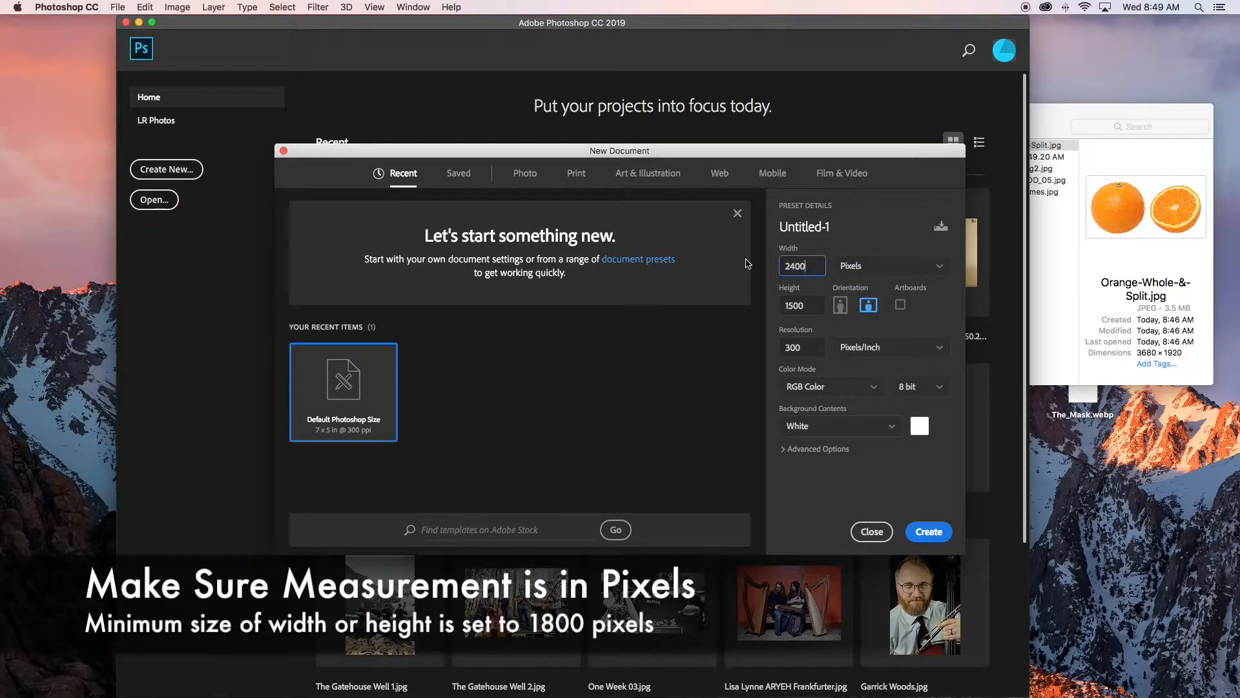
{"action": "key", "text": "Tab"}
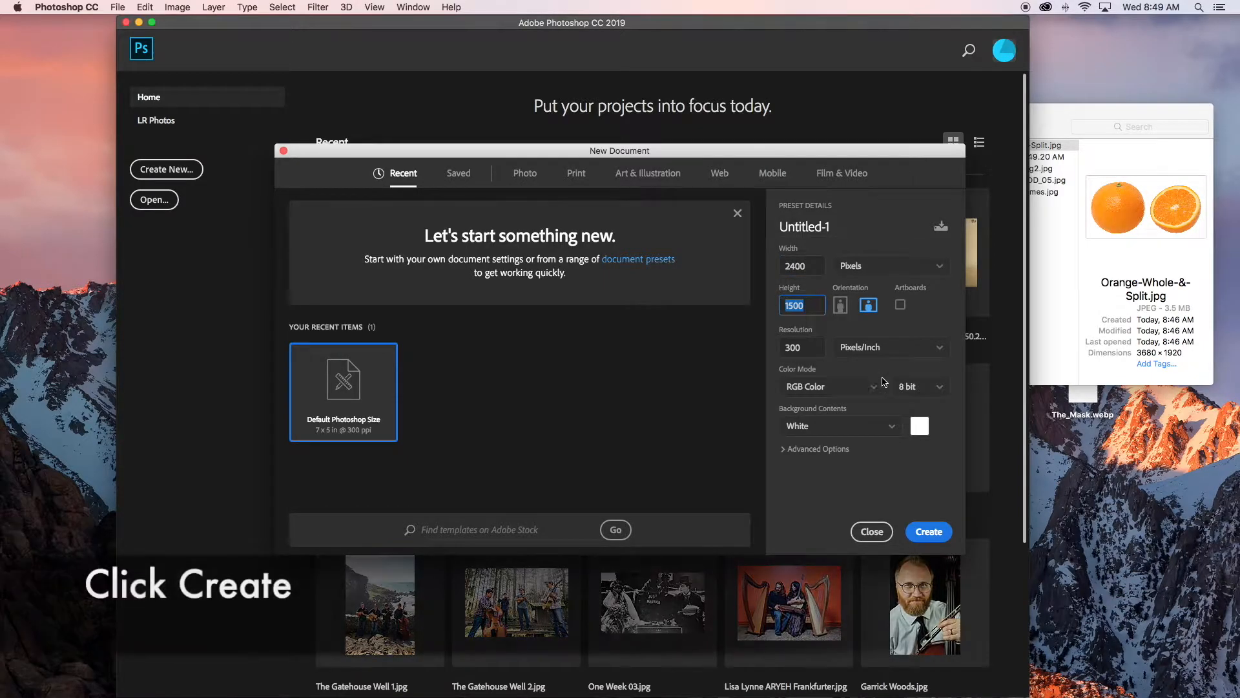
{"action": "left_click", "coordinate": [929, 531]}
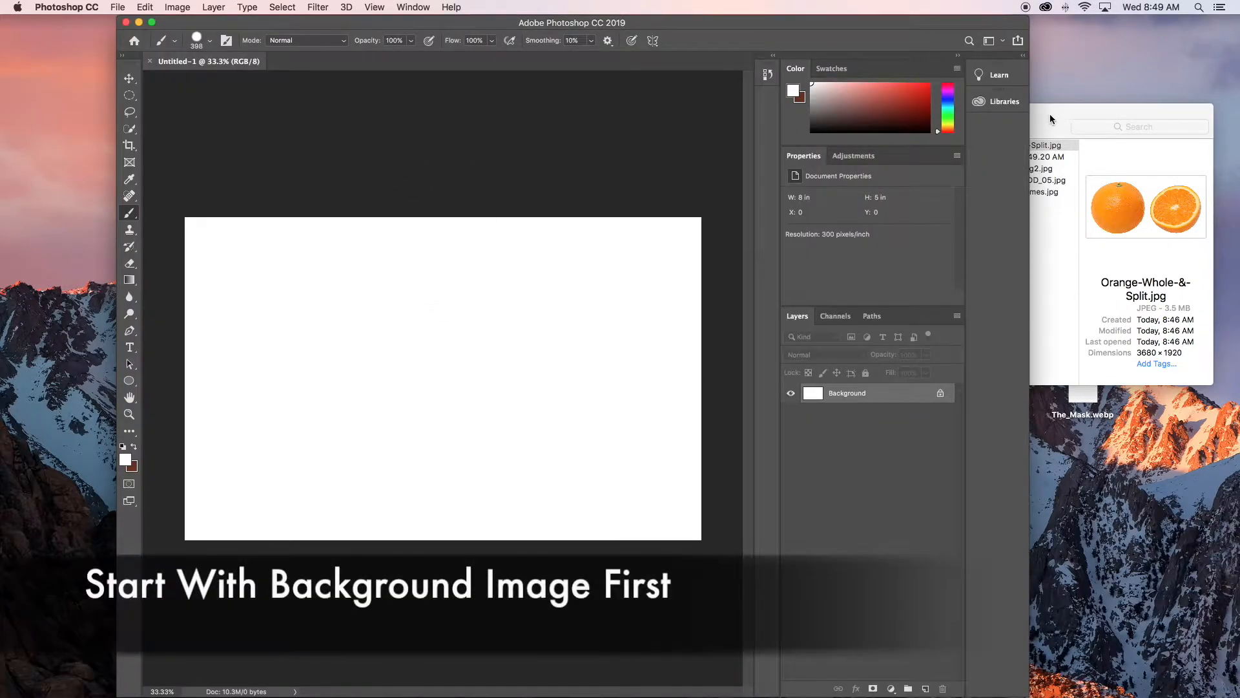
- Find the Chicago skyline photo among the Imagery folder's files and open it in Photoshop as the background image
{"action": "left_click", "coordinate": [1049, 113]}
{"action": "left_click_drag", "start_coordinate": [1036, 118], "coordinate": [1068, 97]}
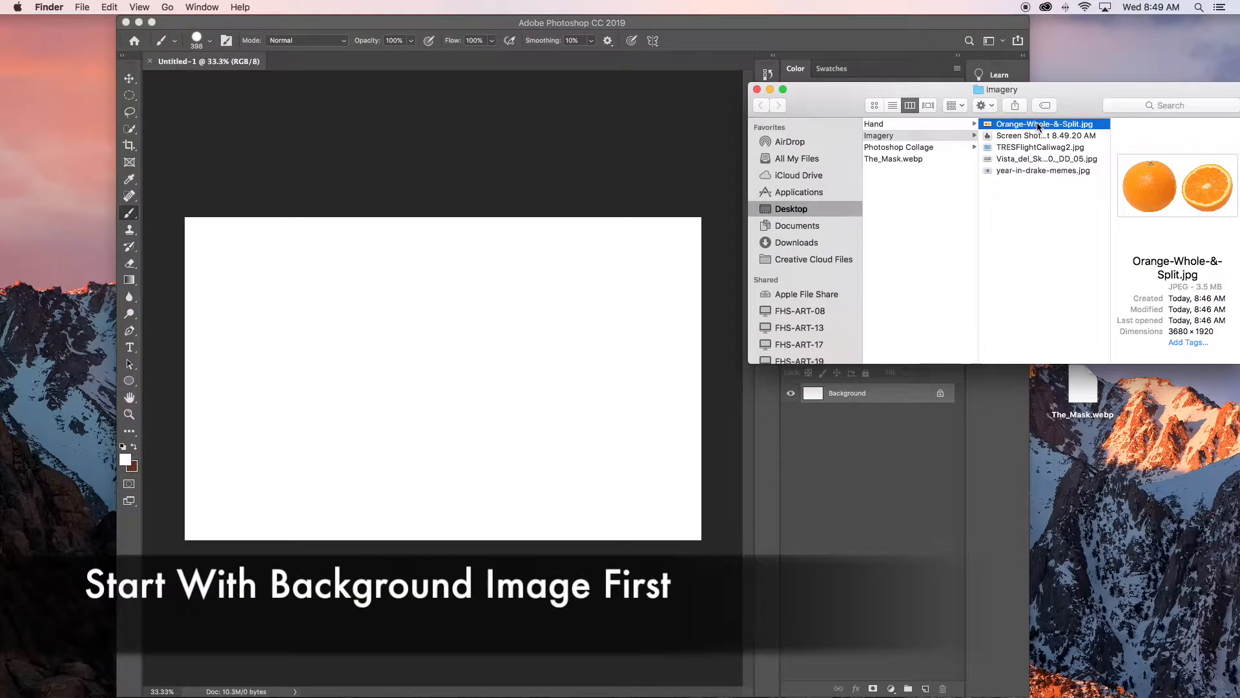
{"action": "scroll", "coordinate": [1040, 123], "scroll_direction": "left", "scroll_amount": 1}
{"action": "left_click", "coordinate": [1038, 136]}
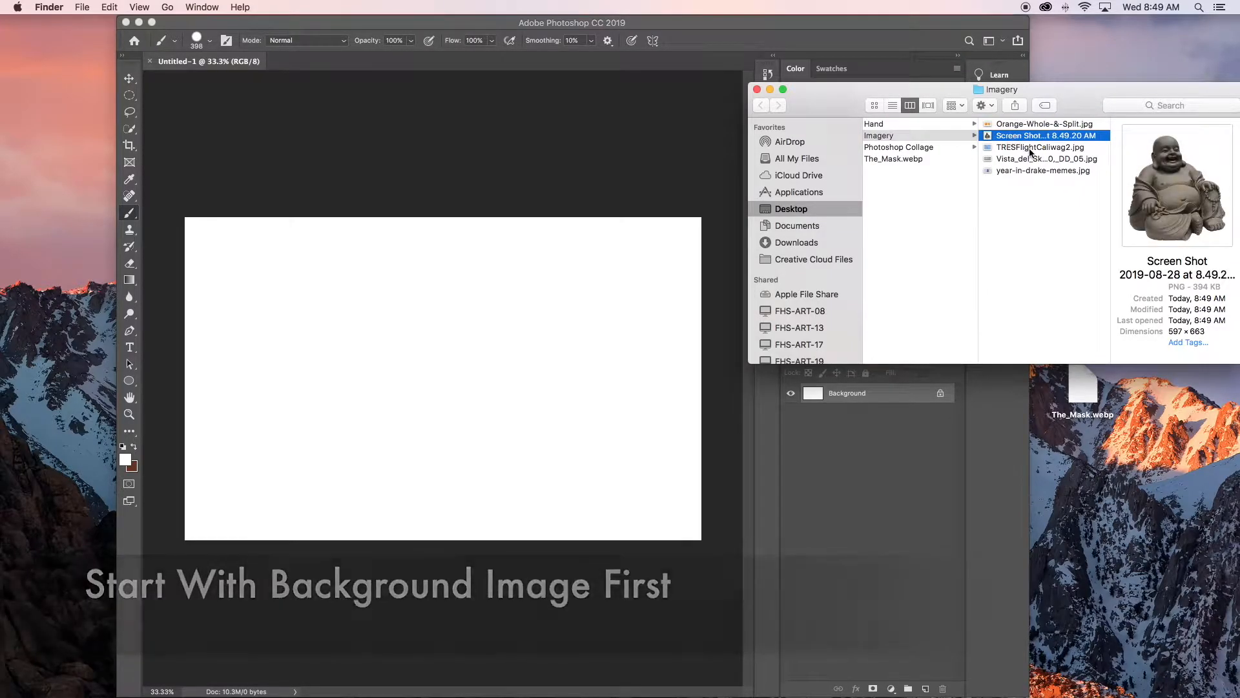
{"action": "left_click", "coordinate": [1030, 148]}
{"action": "left_click", "coordinate": [1027, 158]}
{"action": "left_click_drag", "start_coordinate": [1, 259], "coordinate": [13, 214]}
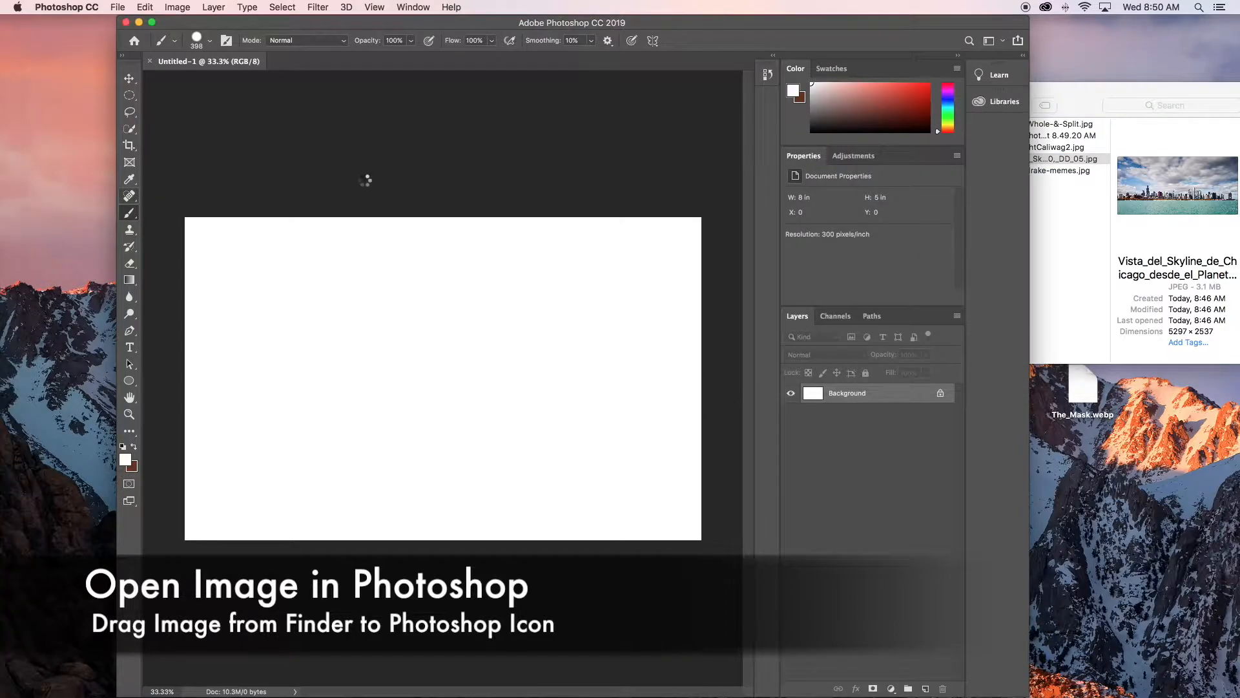
- Copy the entire Chicago skyline photo, paste it into the Untitled-1 document and close the source photo
{"action": "left_click", "coordinate": [282, 7]}
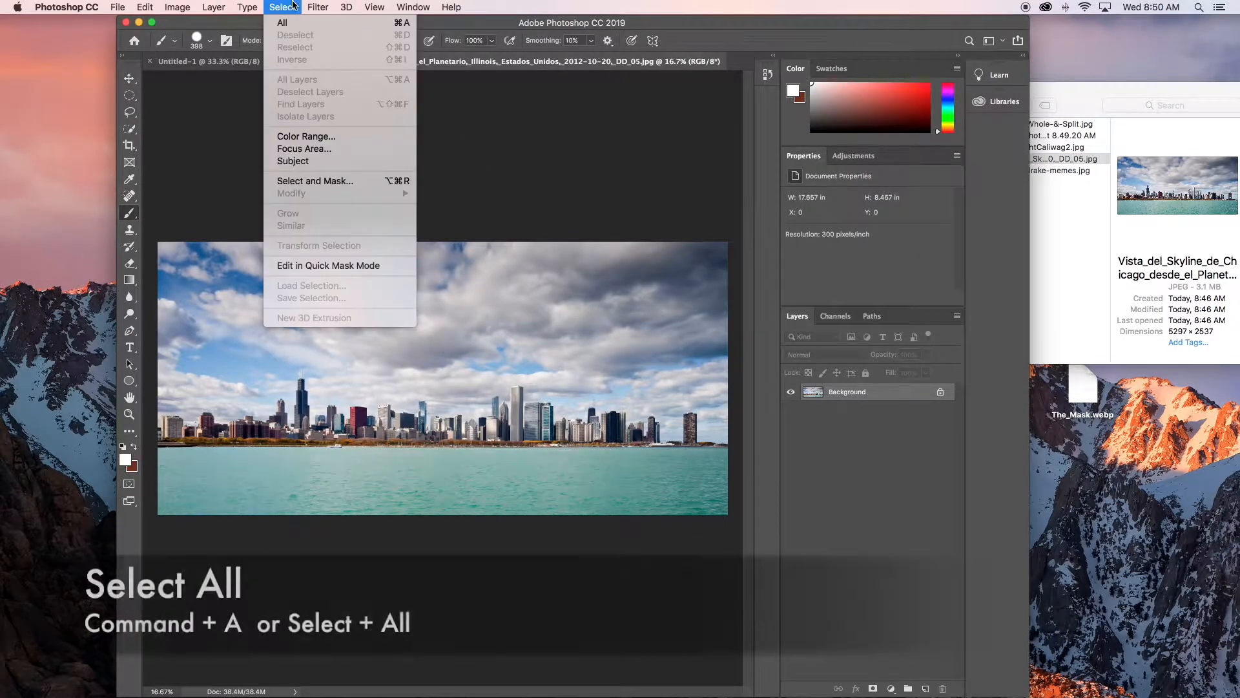
{"action": "left_click", "coordinate": [287, 25]}
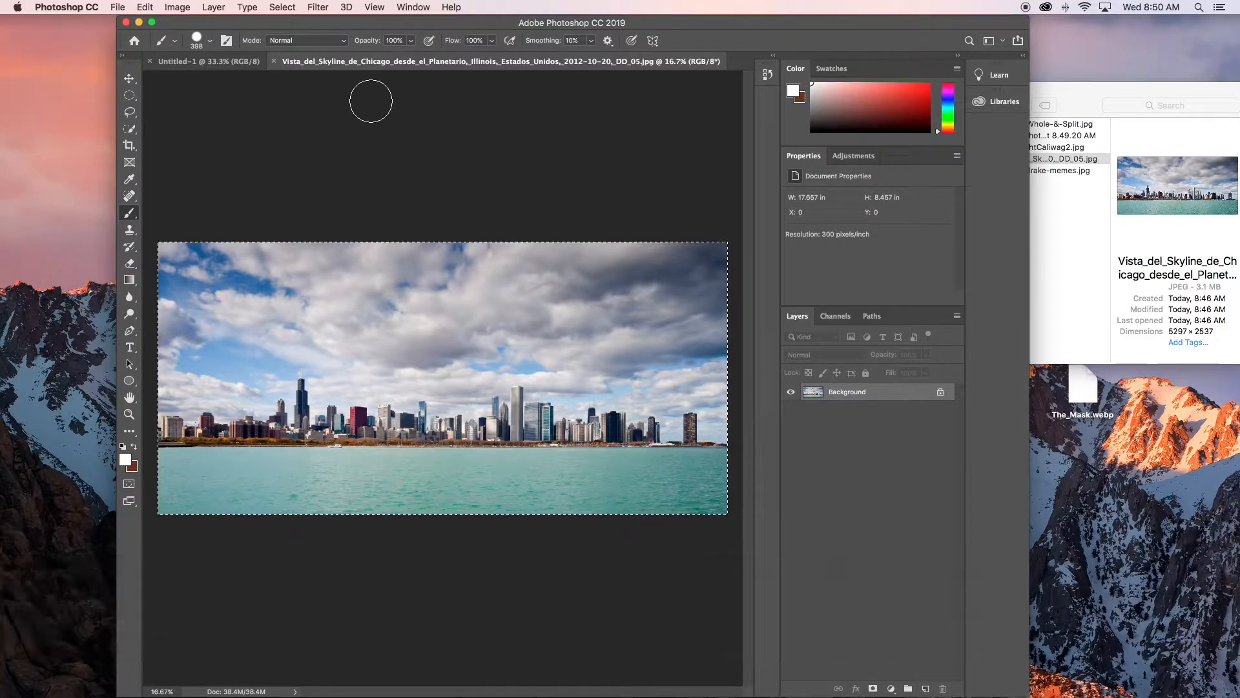
{"action": "left_click", "coordinate": [144, 7]}
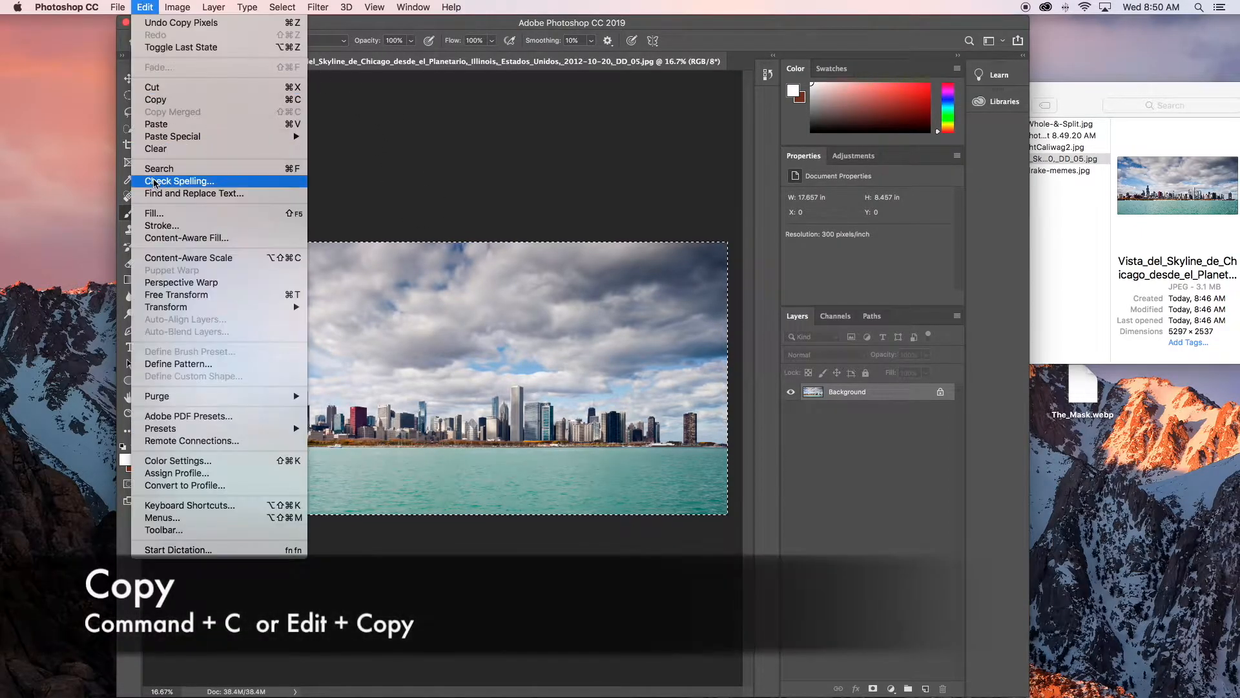
{"action": "left_click", "coordinate": [155, 99]}
{"action": "left_click", "coordinate": [234, 66]}
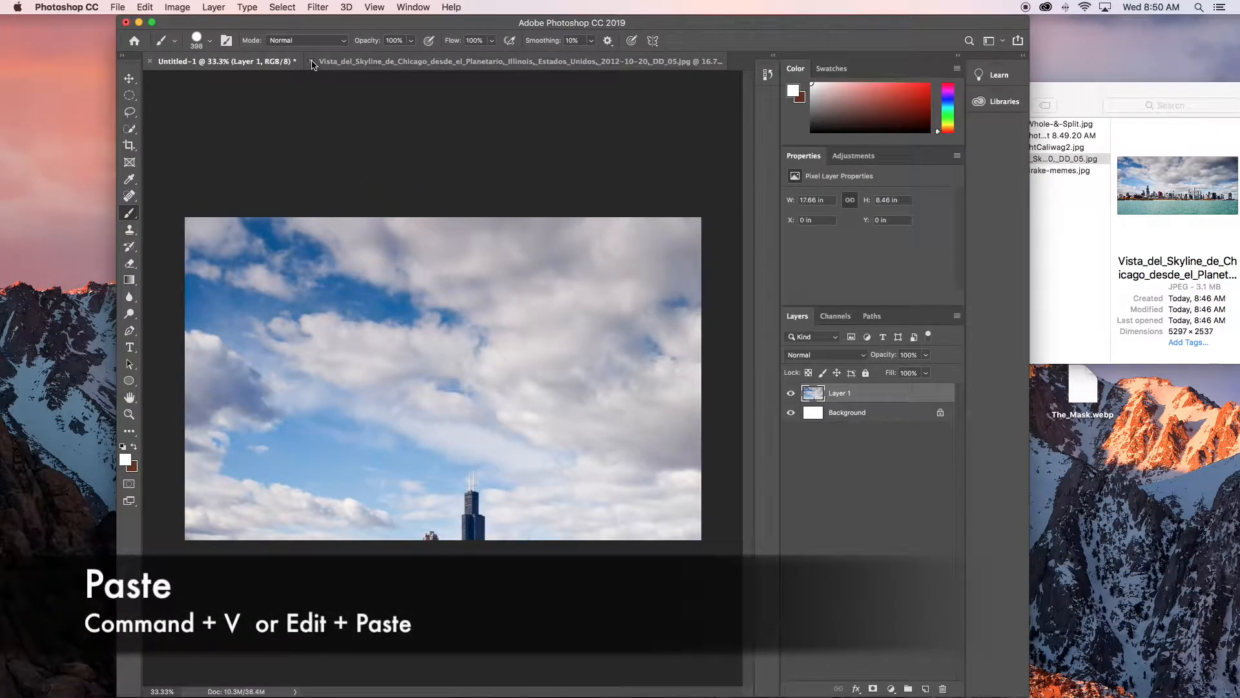
{"action": "left_click", "coordinate": [311, 62]}
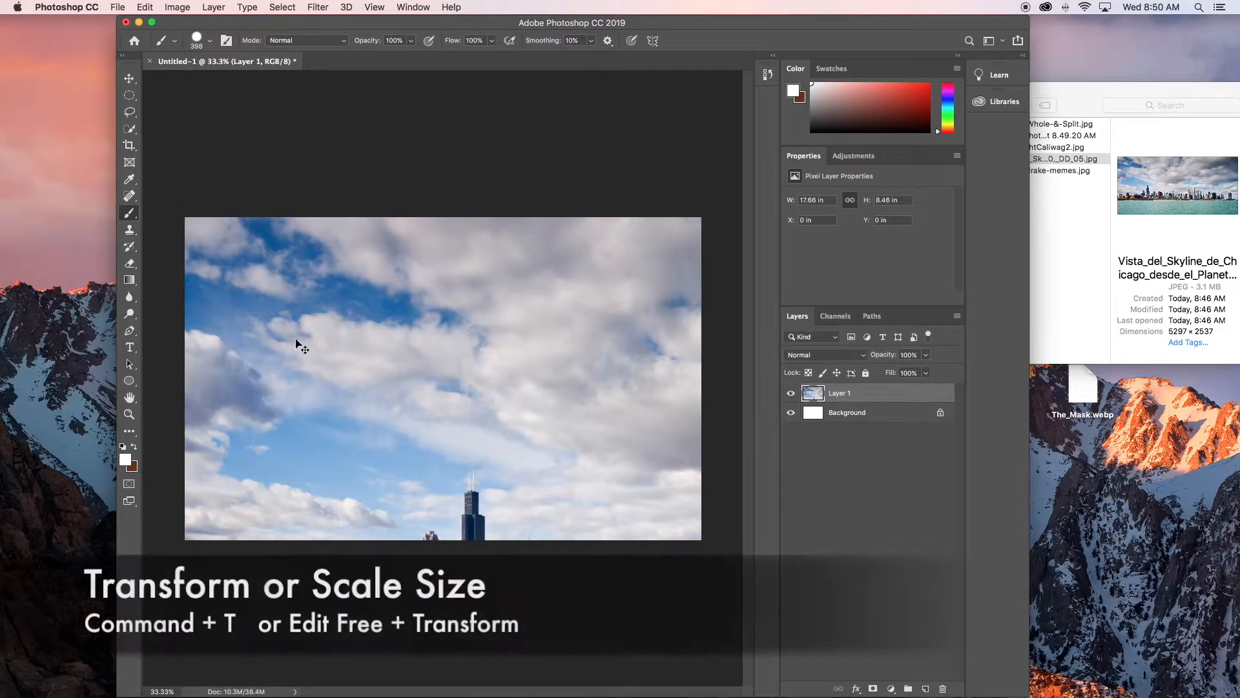
- Free Transform the pasted skyline to about 59.75% and position it so it covers the whole canvas
{"action": "left_click", "coordinate": [151, 6]}
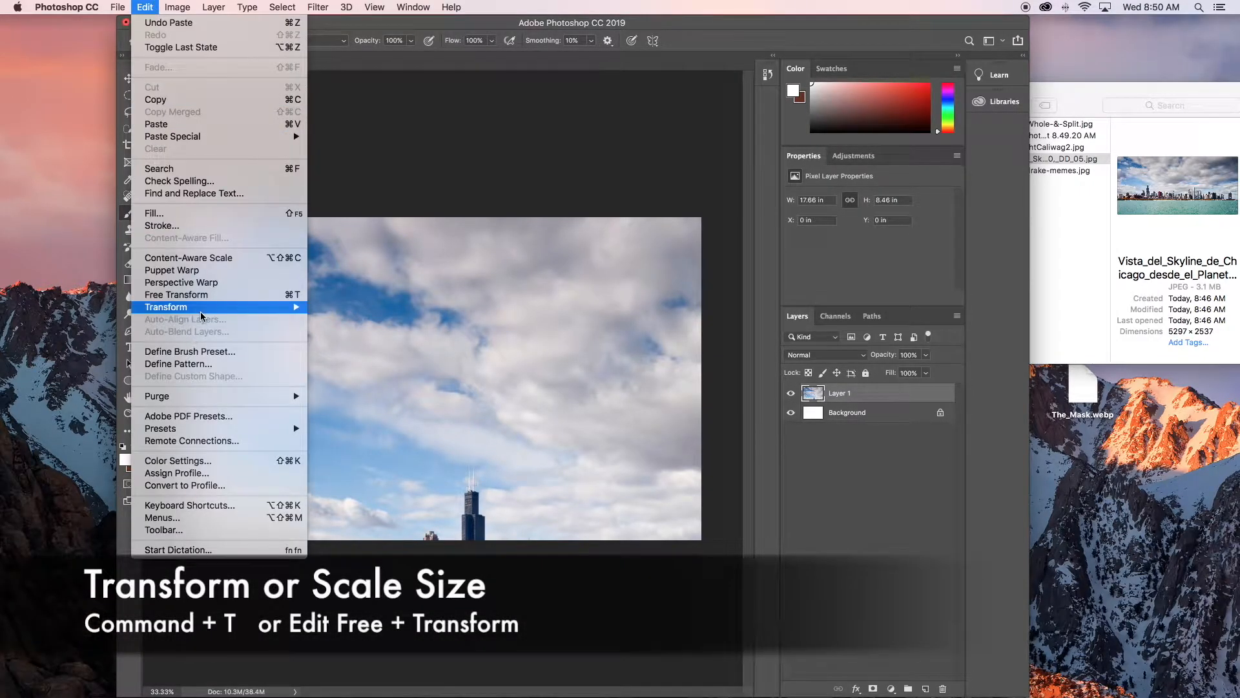
{"action": "left_click", "coordinate": [218, 298]}
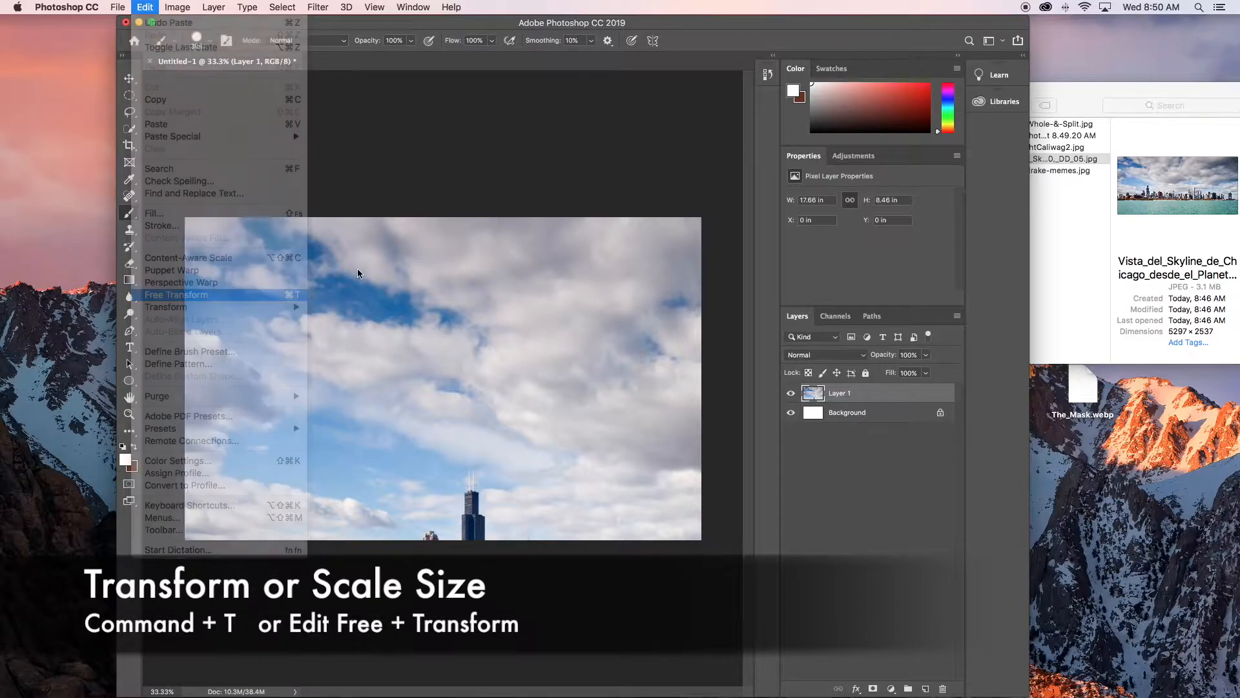
{"action": "left_click_drag", "start_coordinate": [185, 218], "coordinate": [443, 401]}
{"action": "left_click", "coordinate": [394, 40]}
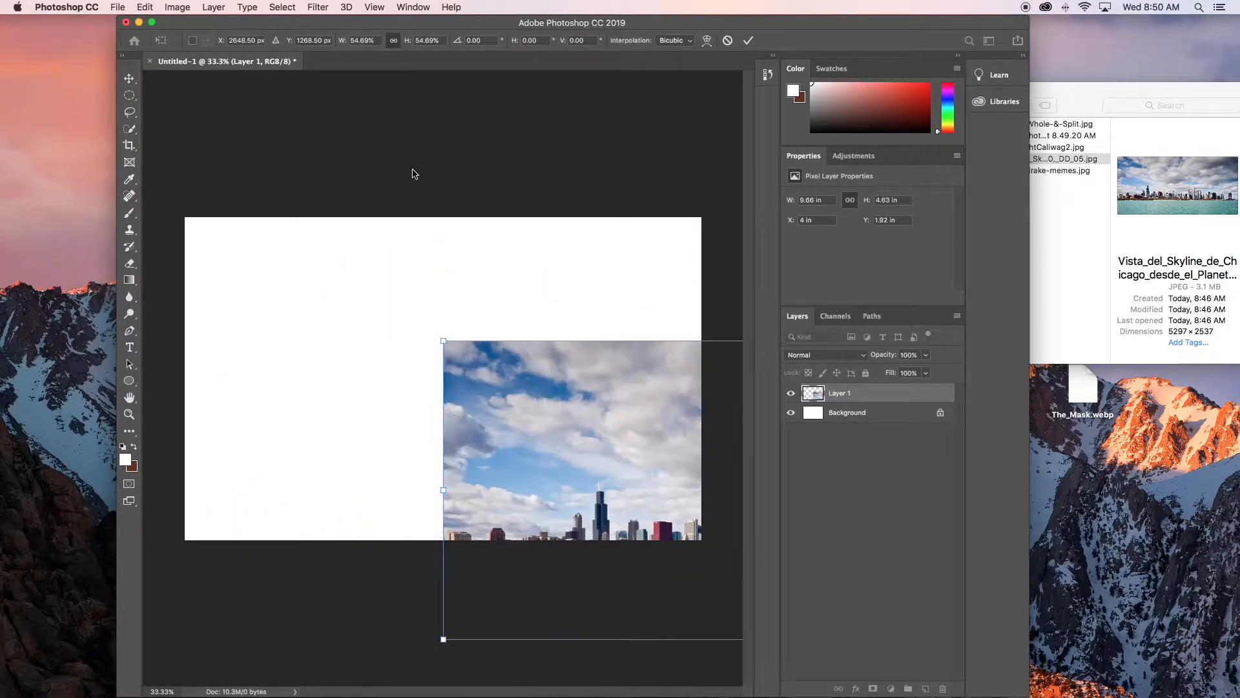
{"action": "left_click_drag", "start_coordinate": [558, 416], "coordinate": [260, 330]}
{"action": "key", "text": "super+minus"}
{"action": "left_click_drag", "start_coordinate": [210, 277], "coordinate": [169, 256]}
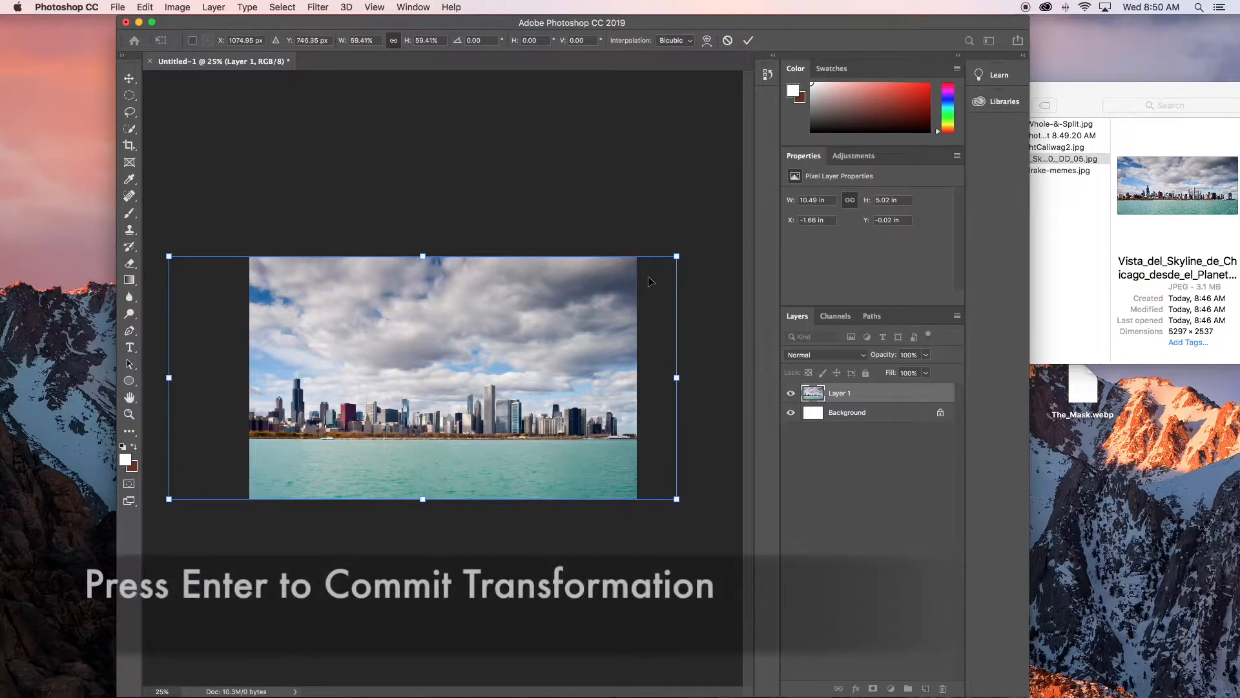
{"action": "left_click_drag", "start_coordinate": [685, 254], "coordinate": [686, 253]}
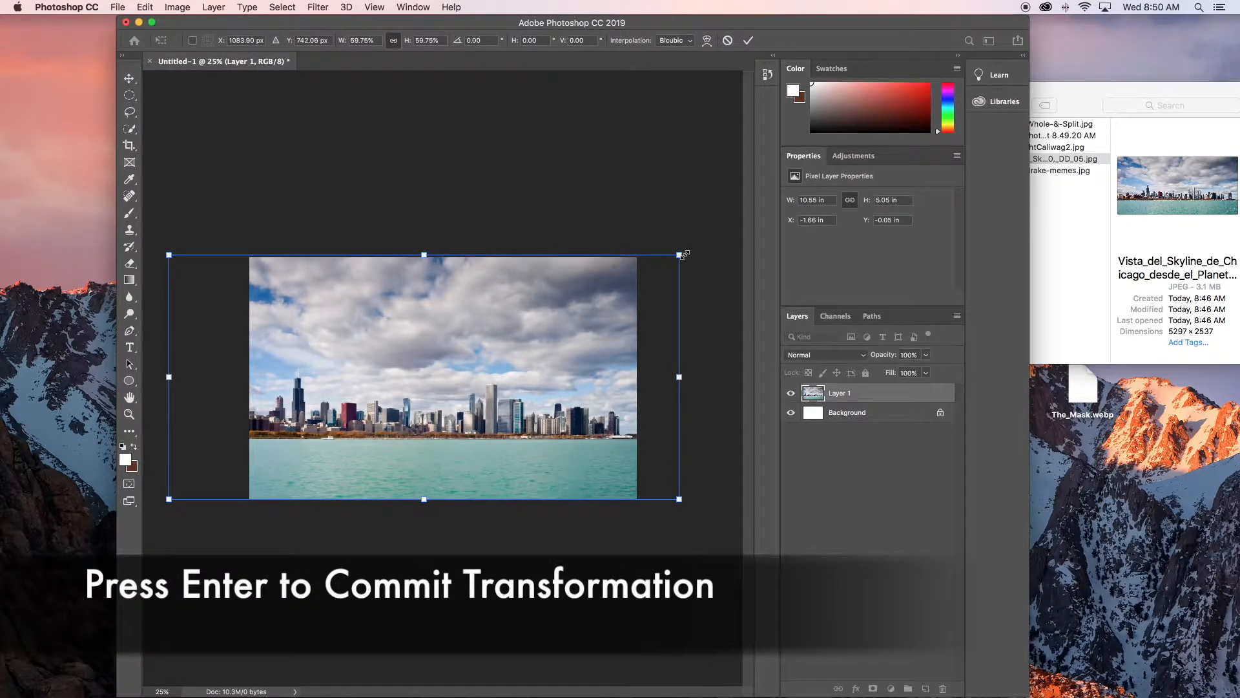
{"action": "key", "text": "Return"}
- Nudge the skyline layer rightward with the Move tool to an X position of about -1.2 in and deselect it
{"action": "key", "text": "b"}
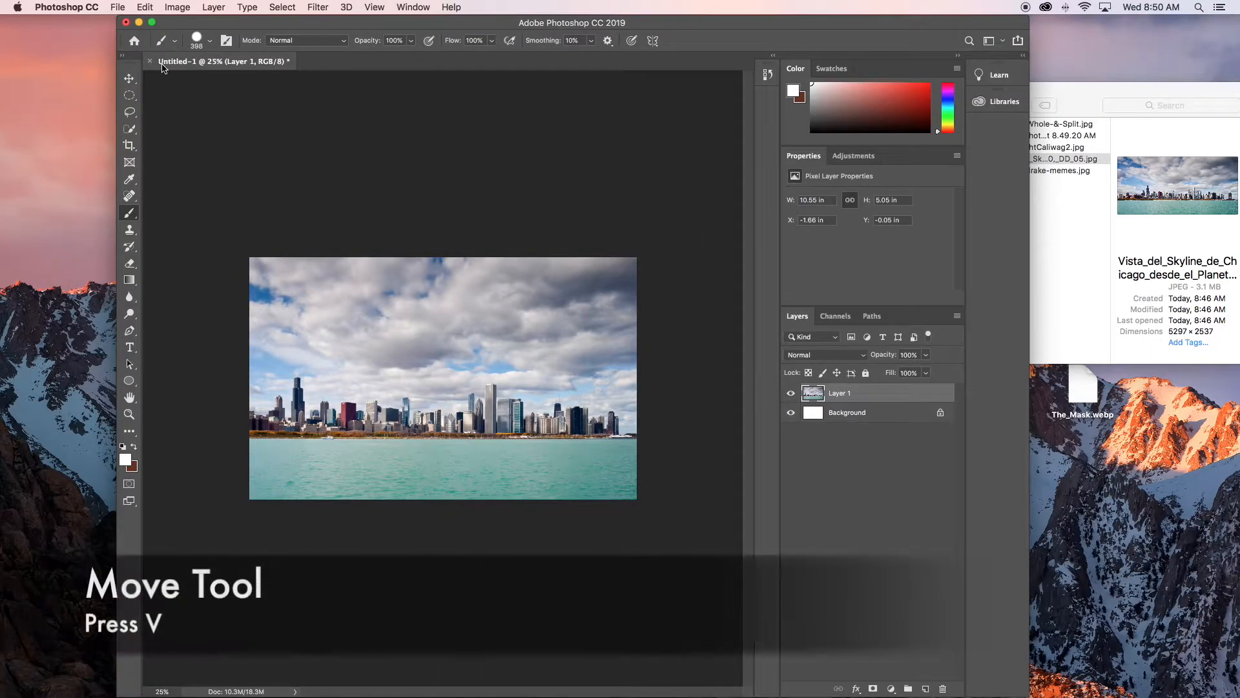
{"action": "left_click", "coordinate": [127, 78]}
{"action": "key", "text": "shift+Right"}
{"action": "key", "text": "shift+Right"}
{"action": "key", "text": "shift+Right"}
{"action": "key", "text": "shift+Right"}
{"action": "key", "text": "shift+Right"}
{"action": "key", "text": "shift+Right"}
{"action": "key", "text": "shift+Right"}
{"action": "key", "text": "shift+Right"}
{"action": "key", "text": "shift+Right"}
{"action": "key", "text": "shift+Right"}
{"action": "key", "text": "shift+Right"}
{"action": "key", "text": "shift+Right"}
{"action": "key", "text": "shift+Right"}
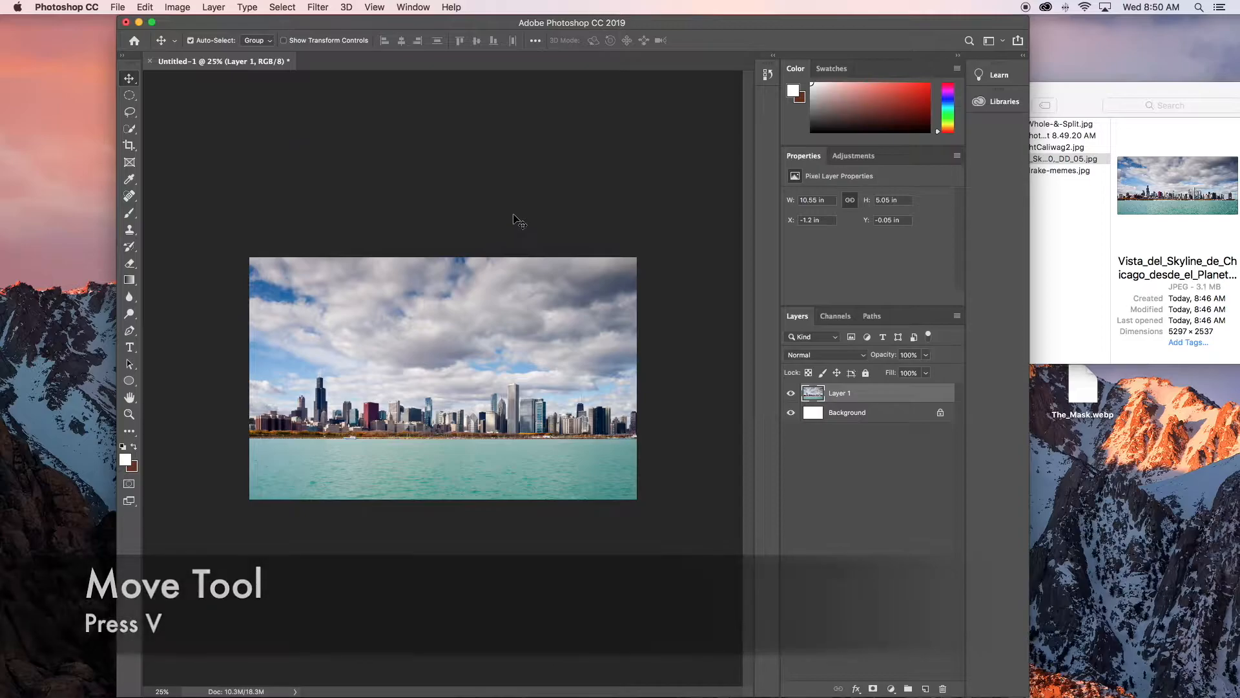
{"action": "left_click", "coordinate": [515, 222]}
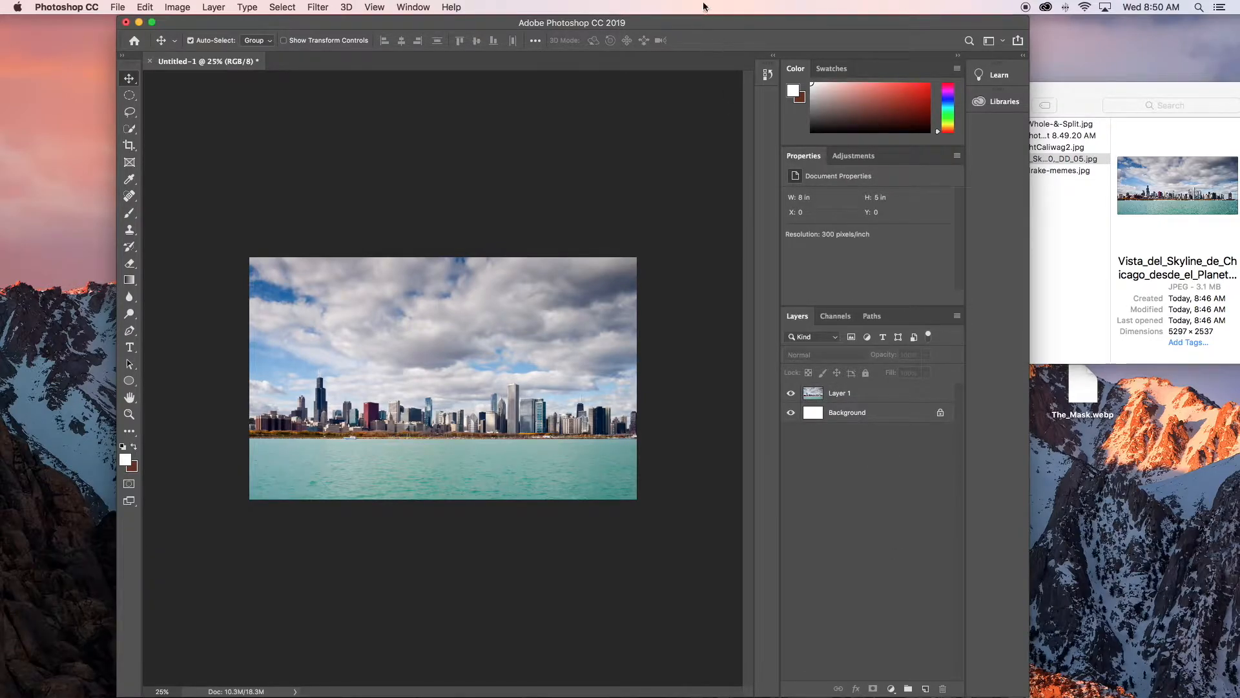
- Add a Hue/Saturation adjustment layer above the skyline layer
{"action": "left_click_drag", "start_coordinate": [702, 23], "coordinate": [680, 23]}
{"action": "key", "text": "super+0"}
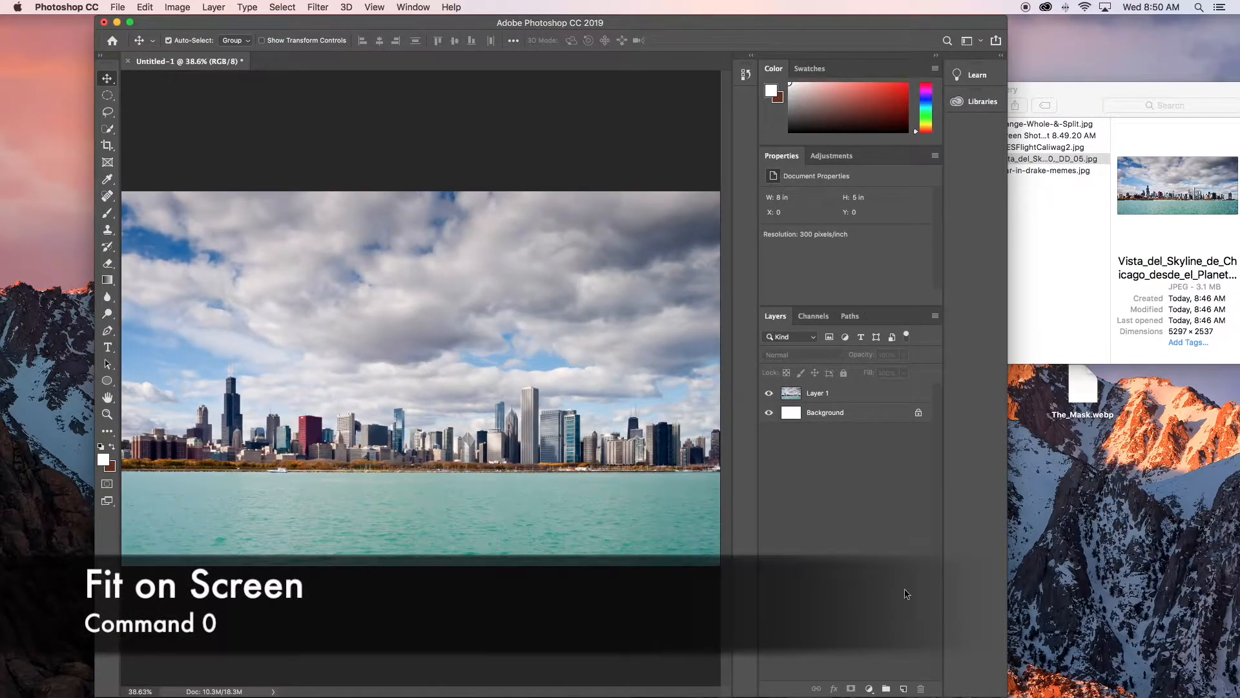
{"action": "left_click_drag", "start_coordinate": [1027, 693], "coordinate": [1111, 693]}
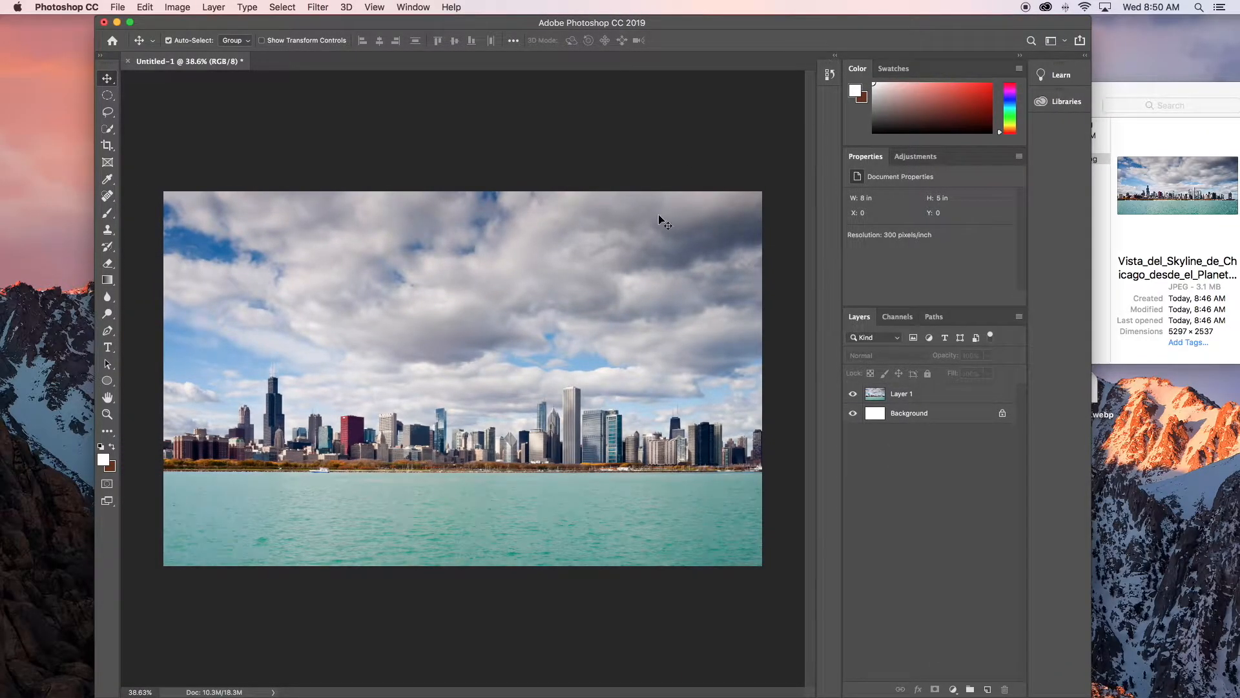
{"action": "left_click", "coordinate": [939, 396]}
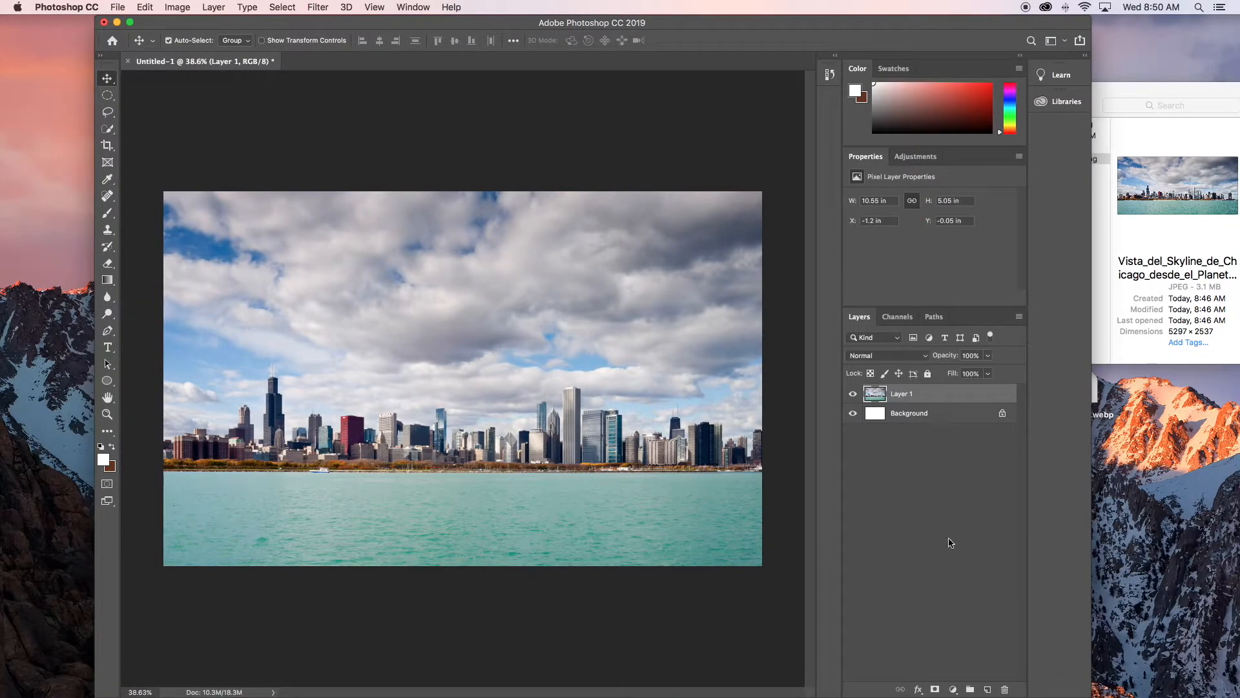
{"action": "left_click", "coordinate": [963, 688]}
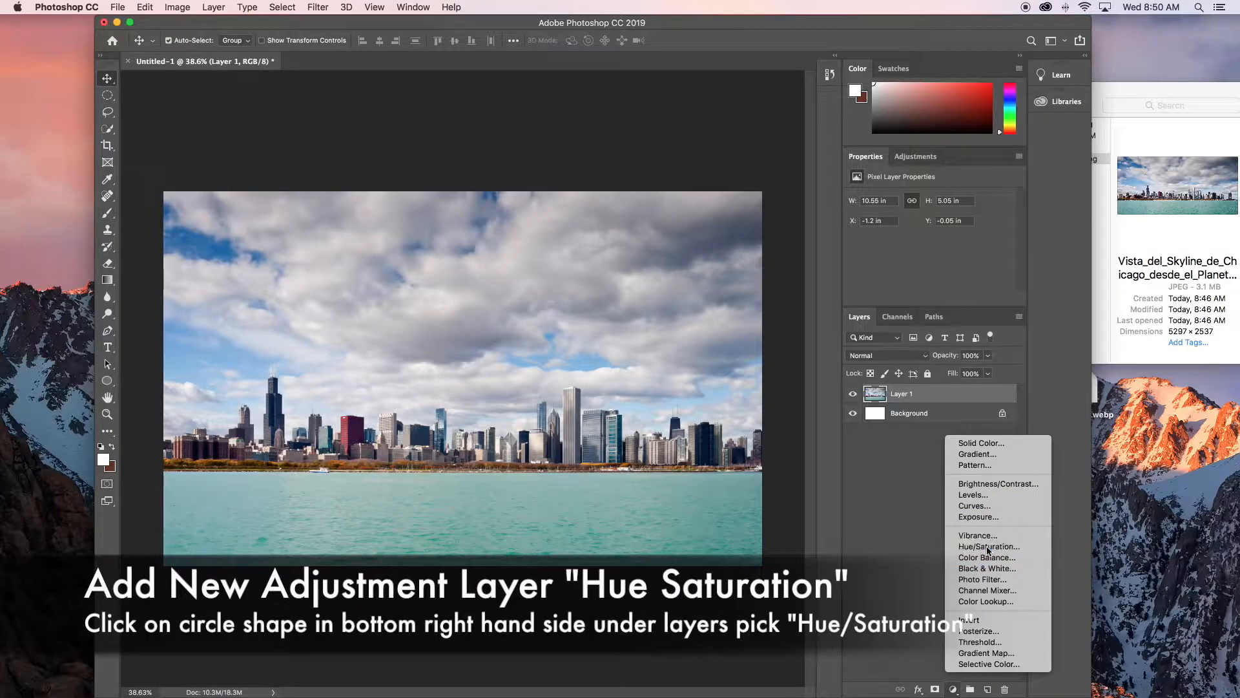
{"action": "left_click", "coordinate": [977, 546]}
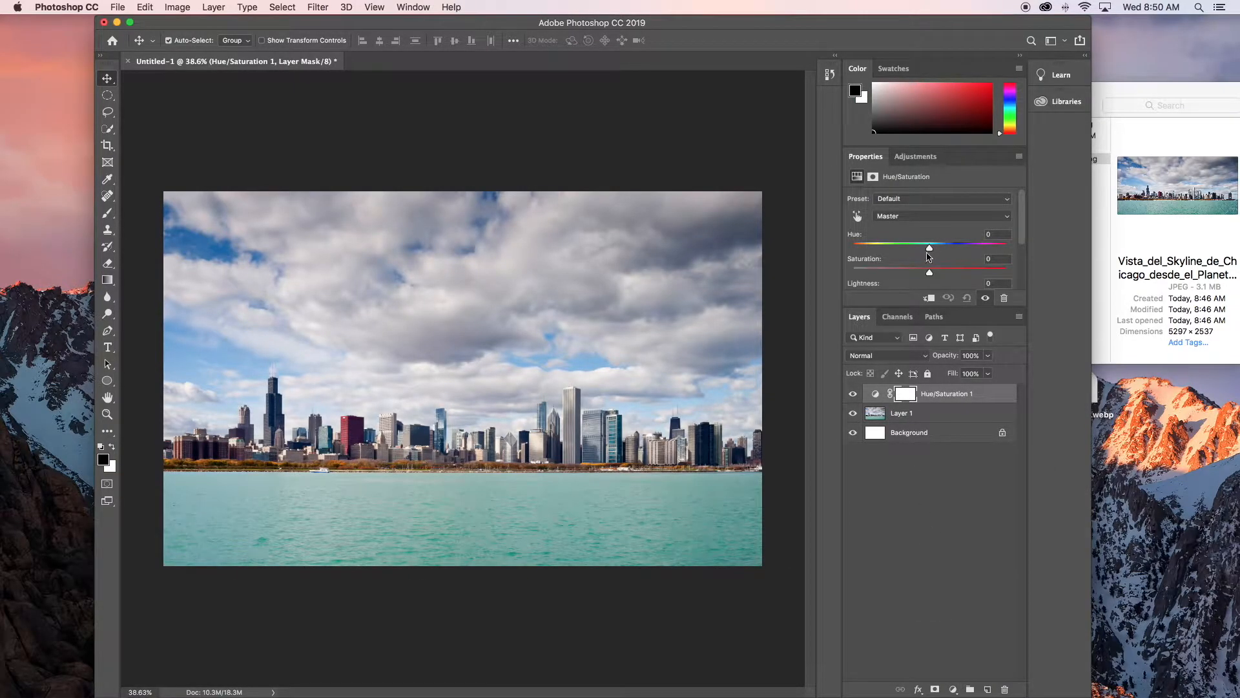
- Colorize the skyline blue in the Hue/Saturation adjustment, with hue 207 and saturation about 38
{"action": "left_click_drag", "start_coordinate": [923, 307], "coordinate": [933, 350]}
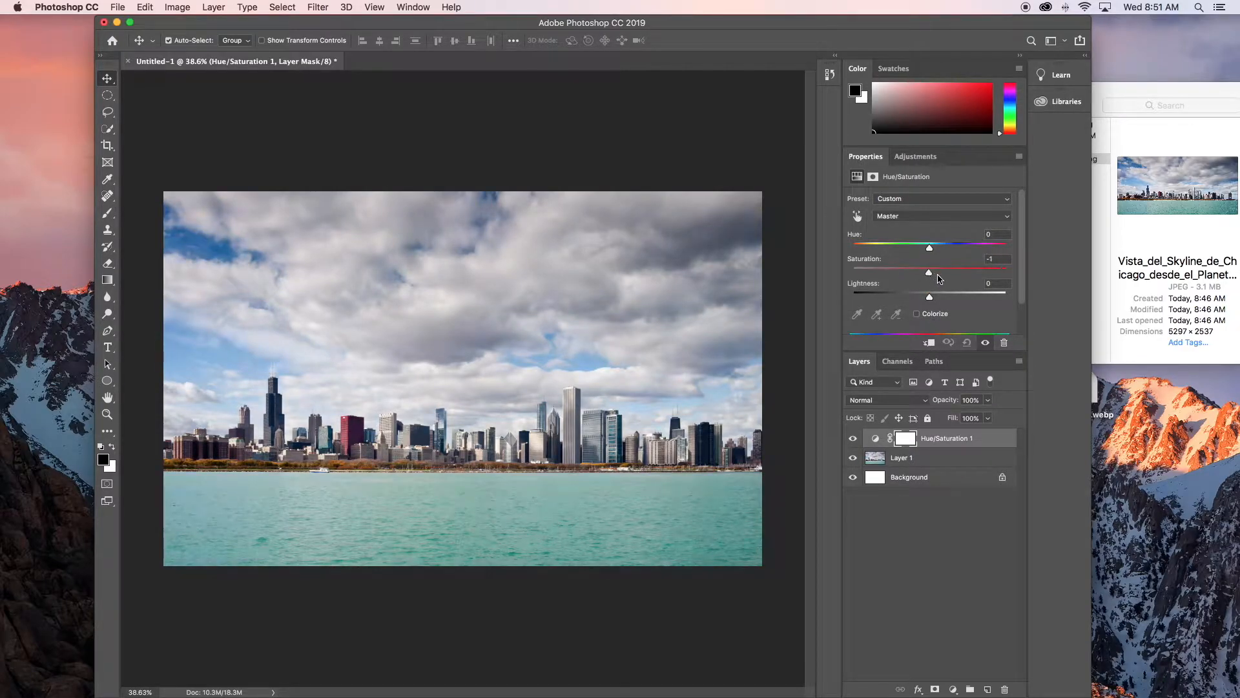
{"action": "mouse_move", "coordinate": [928, 248]}
{"action": "left_mouse_down"}
{"action": "mouse_move", "coordinate": [909, 248]}
{"action": "mouse_move", "coordinate": [936, 249]}
{"action": "left_mouse_up"}
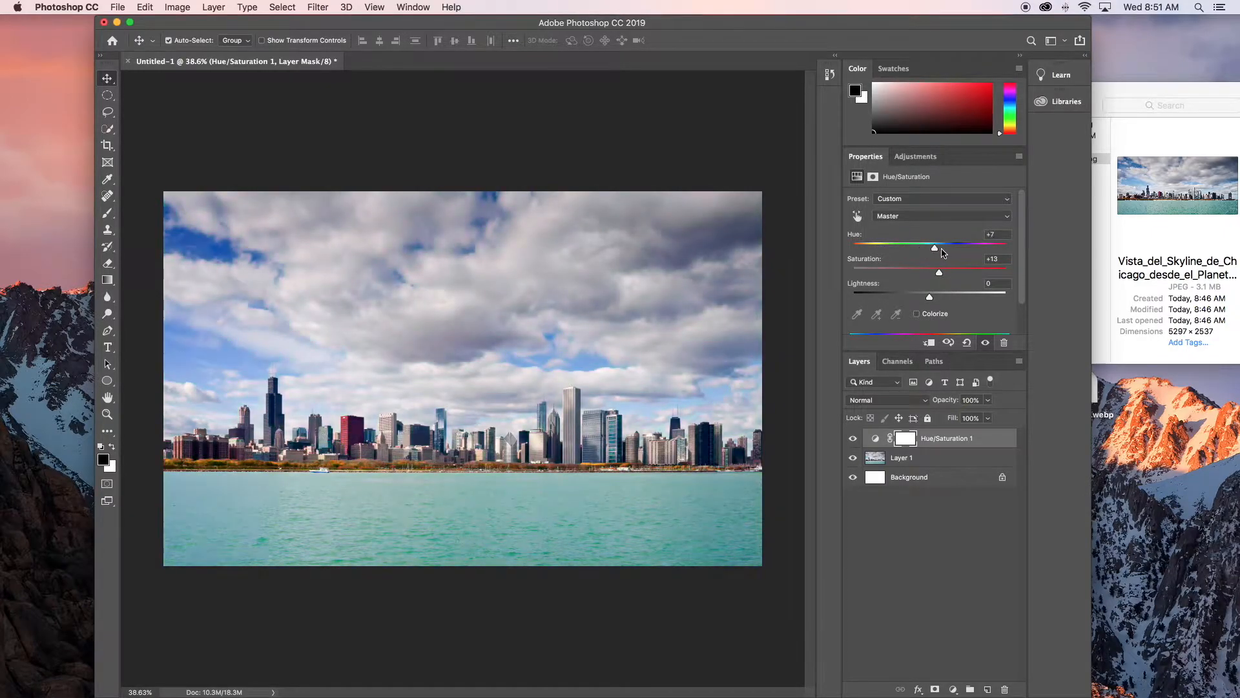
{"action": "left_click", "coordinate": [918, 315]}
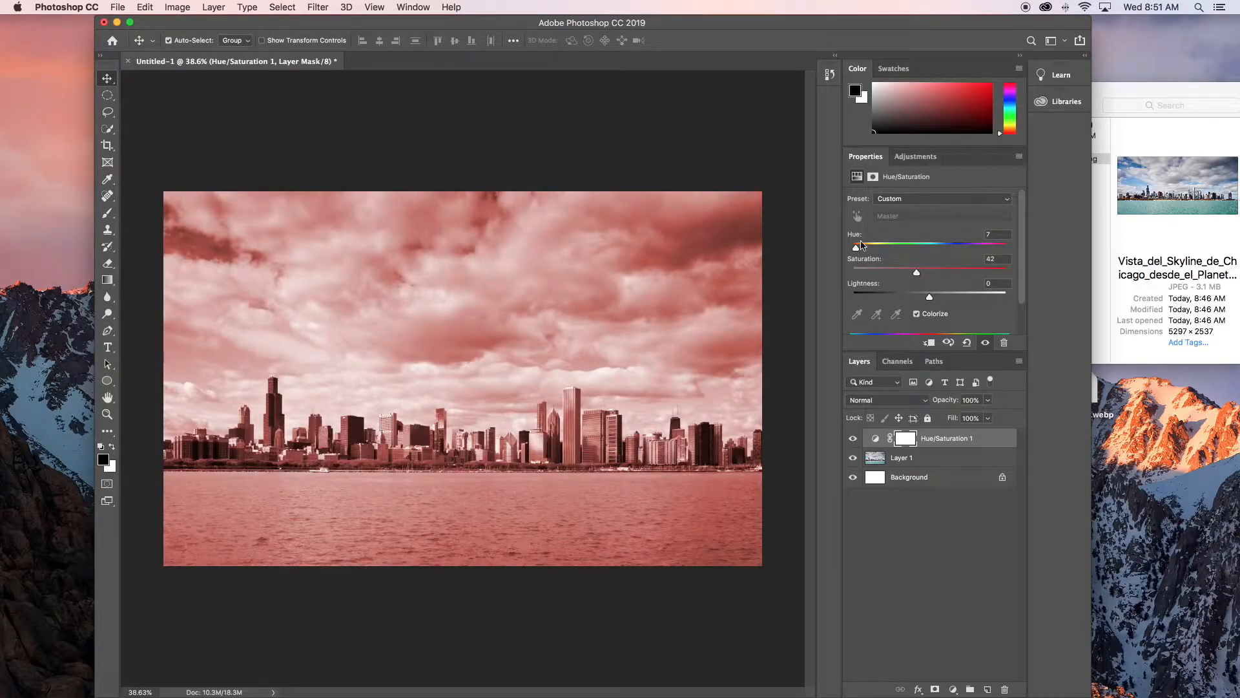
{"action": "left_click_drag", "start_coordinate": [857, 247], "coordinate": [942, 252]}
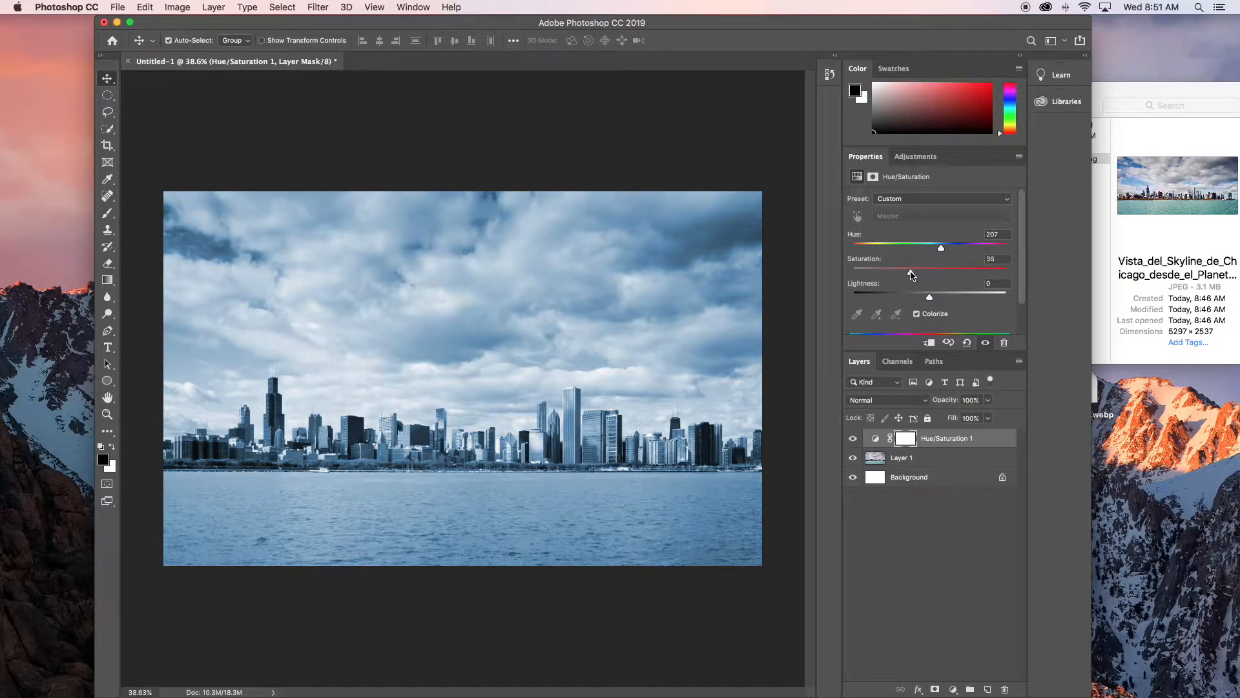
- Switch to Finder and open year-in-drake-memes.jpg from the Imagery folder in Photoshop
{"action": "left_click", "coordinate": [1137, 88]}
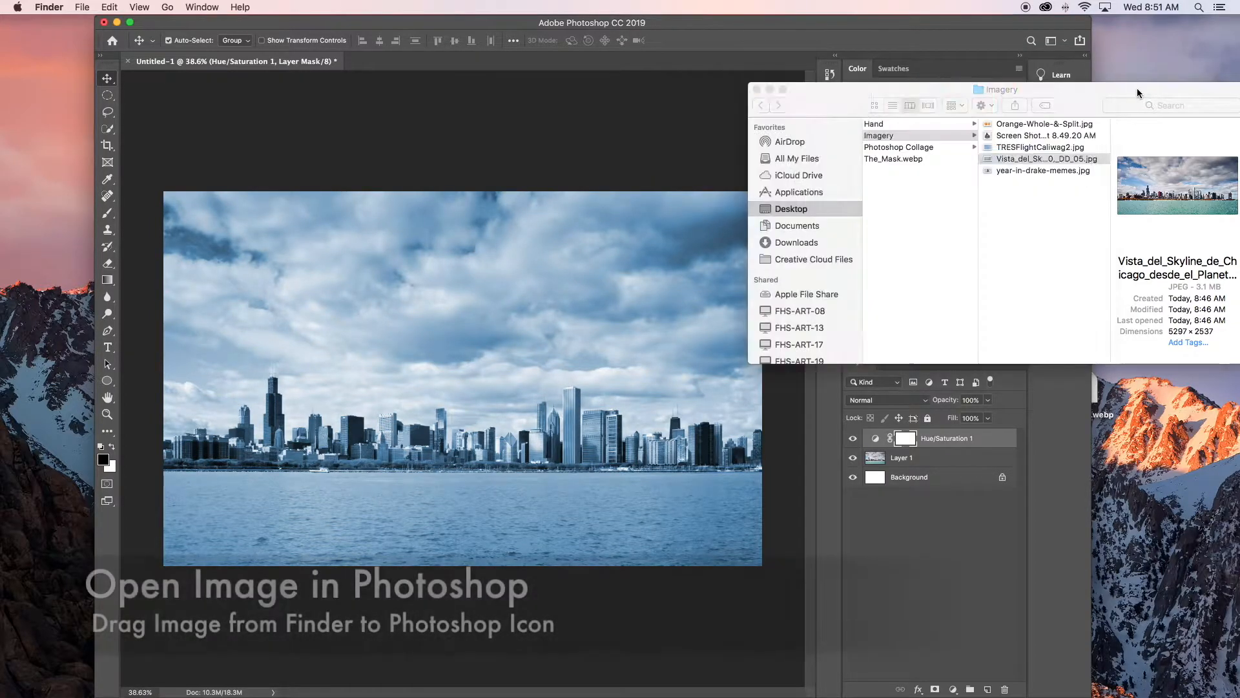
{"action": "left_click", "coordinate": [1003, 136]}
{"action": "left_click", "coordinate": [1007, 158]}
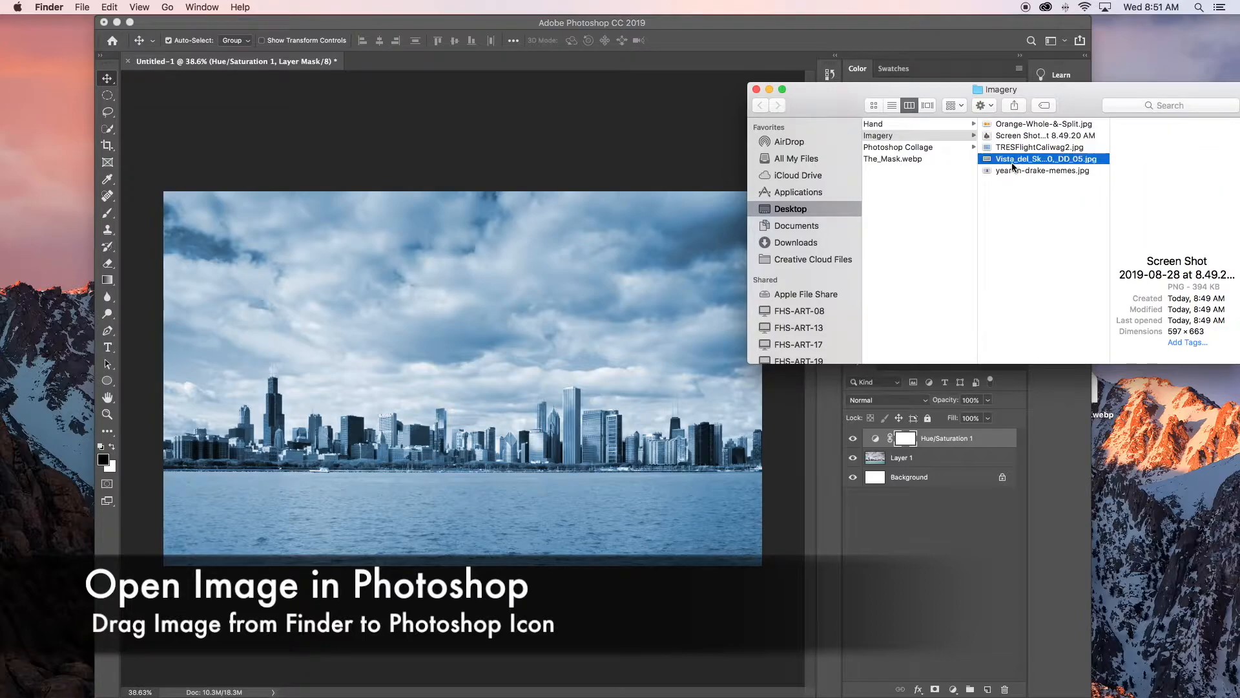
{"action": "left_click", "coordinate": [1010, 170]}
{"action": "left_click_drag", "start_coordinate": [1010, 169], "coordinate": [16, 204]}
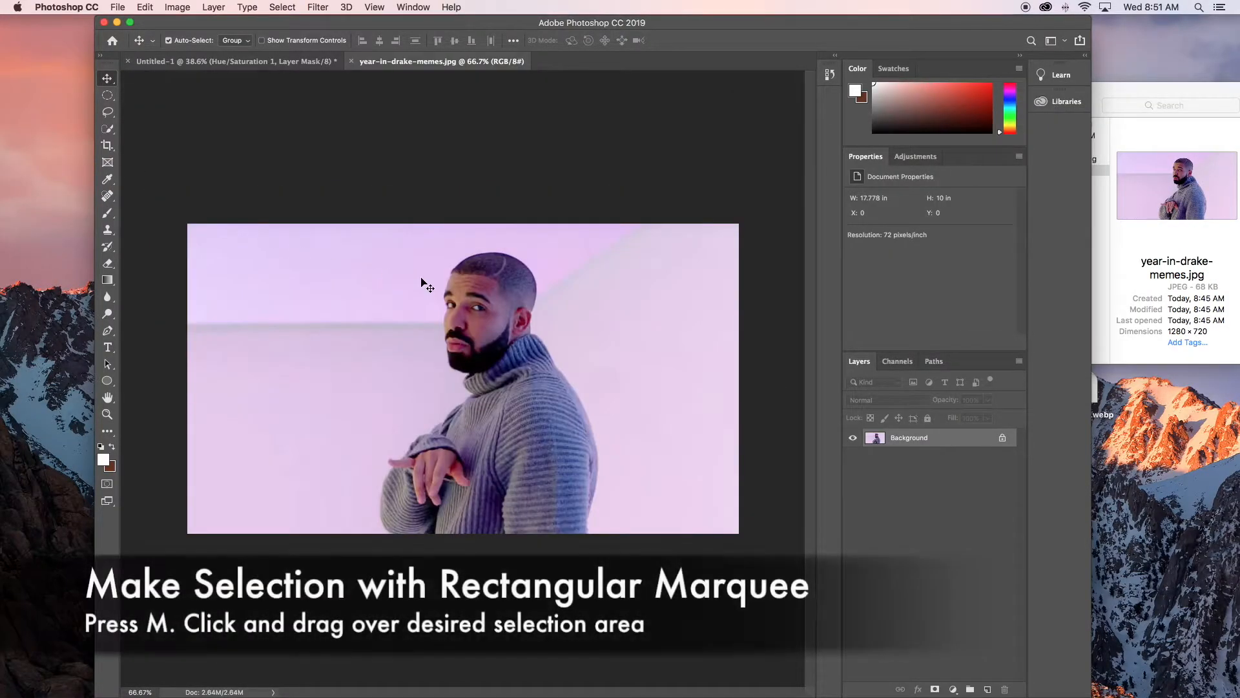
- Copy a rectangular marquee selection around Drake, close his photo and paste the selection into the skyline document
{"action": "left_click_drag", "start_coordinate": [107, 99], "coordinate": [151, 94]}
{"action": "left_click_drag", "start_coordinate": [338, 223], "coordinate": [624, 555]}
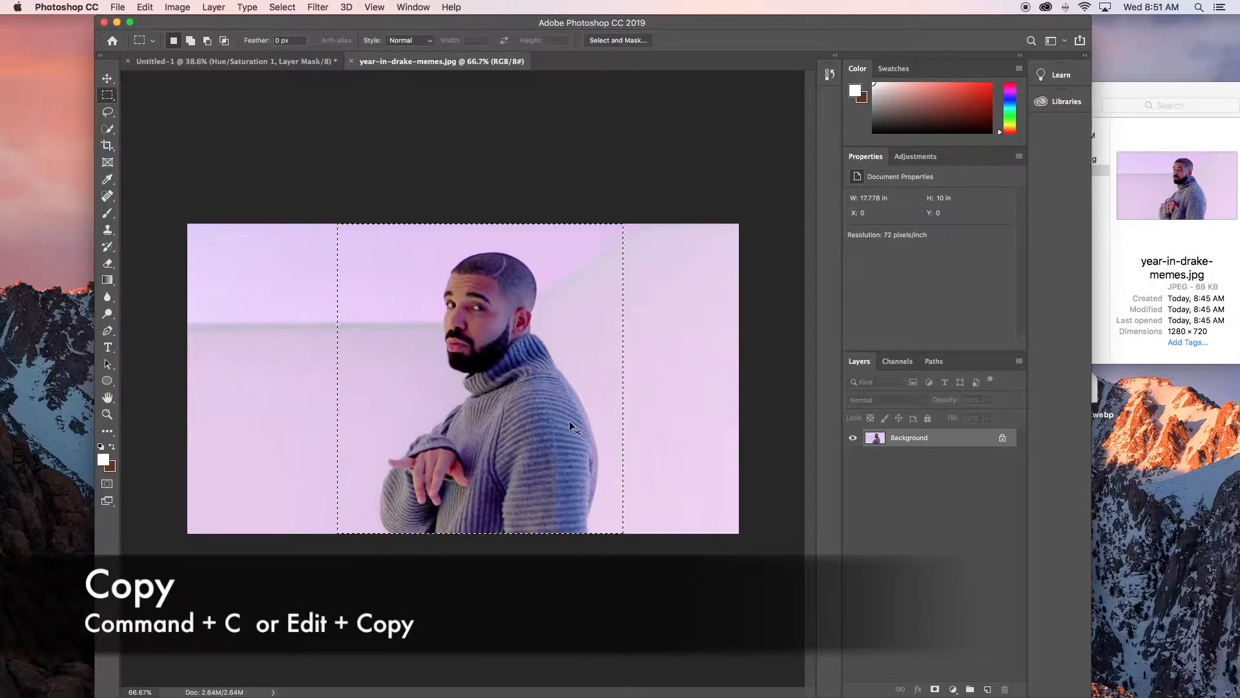
{"action": "key", "text": "super+w"}
{"action": "key", "text": "super+v"}
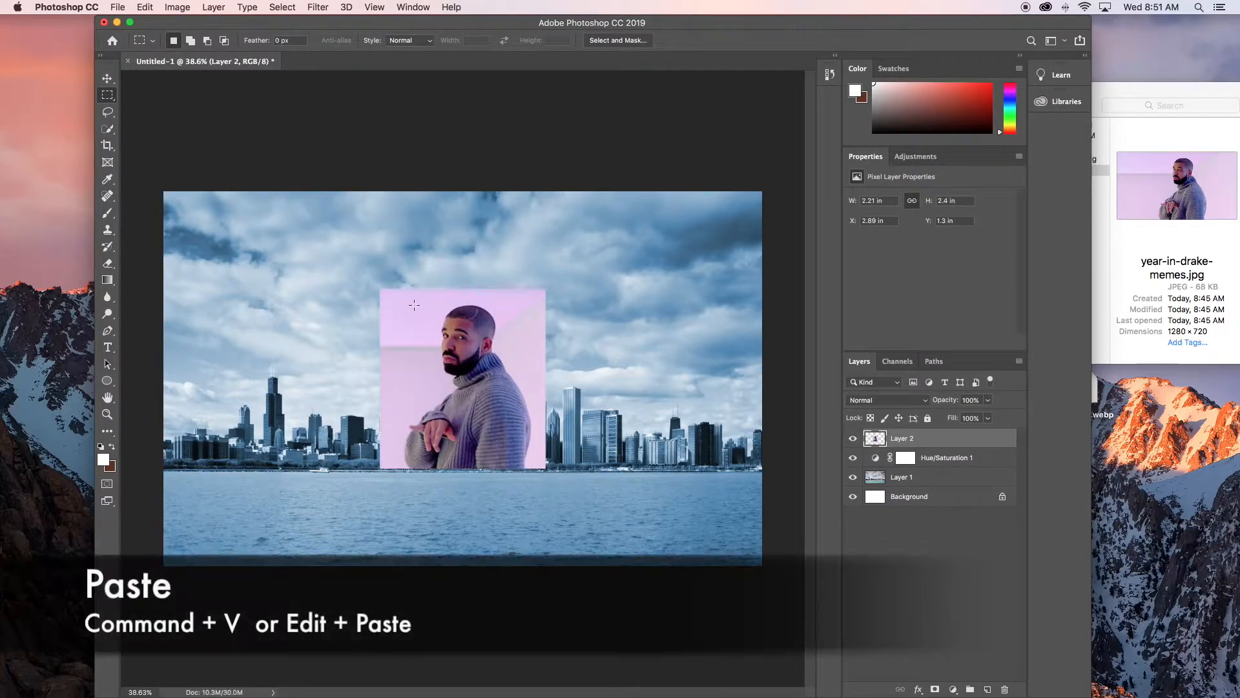
- Scale the Drake layer to about 176% and move it to about X 1.01 in, Y 0.55 in over the skyline
{"action": "left_click", "coordinate": [107, 77]}
{"action": "left_click_drag", "start_coordinate": [494, 403], "coordinate": [599, 496]}
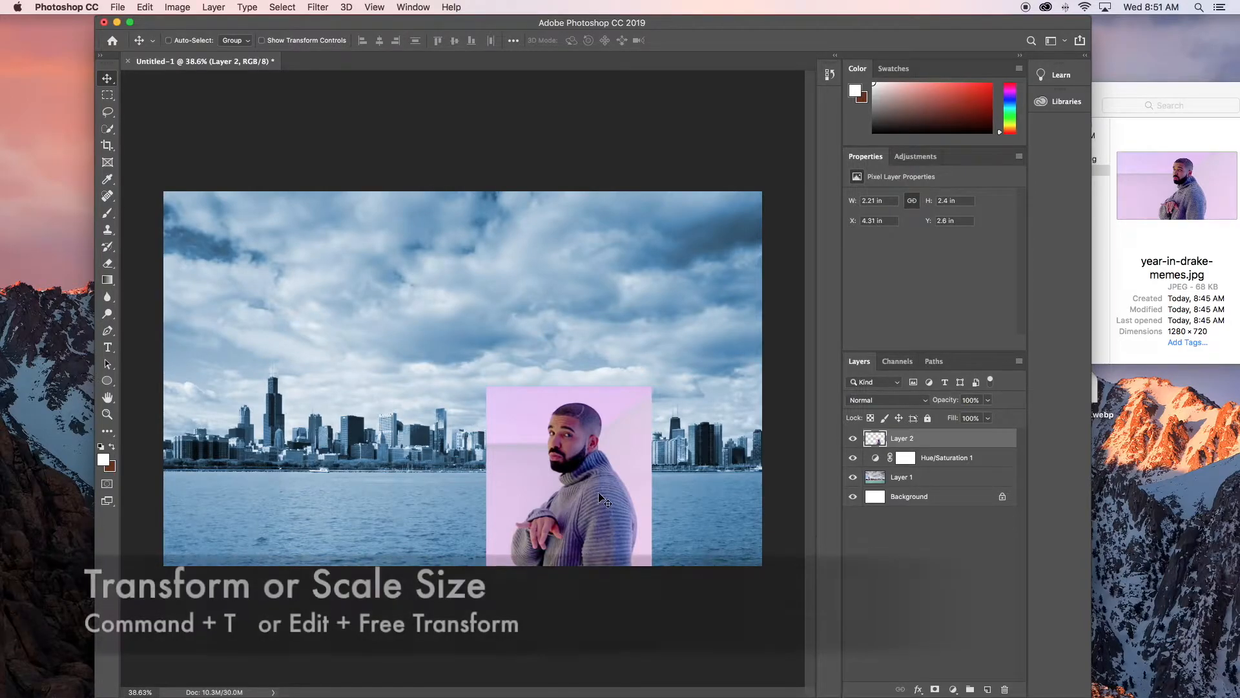
{"action": "key", "text": "super+t"}
{"action": "left_click_drag", "start_coordinate": [480, 389], "coordinate": [337, 277]}
{"action": "key", "text": "Return"}
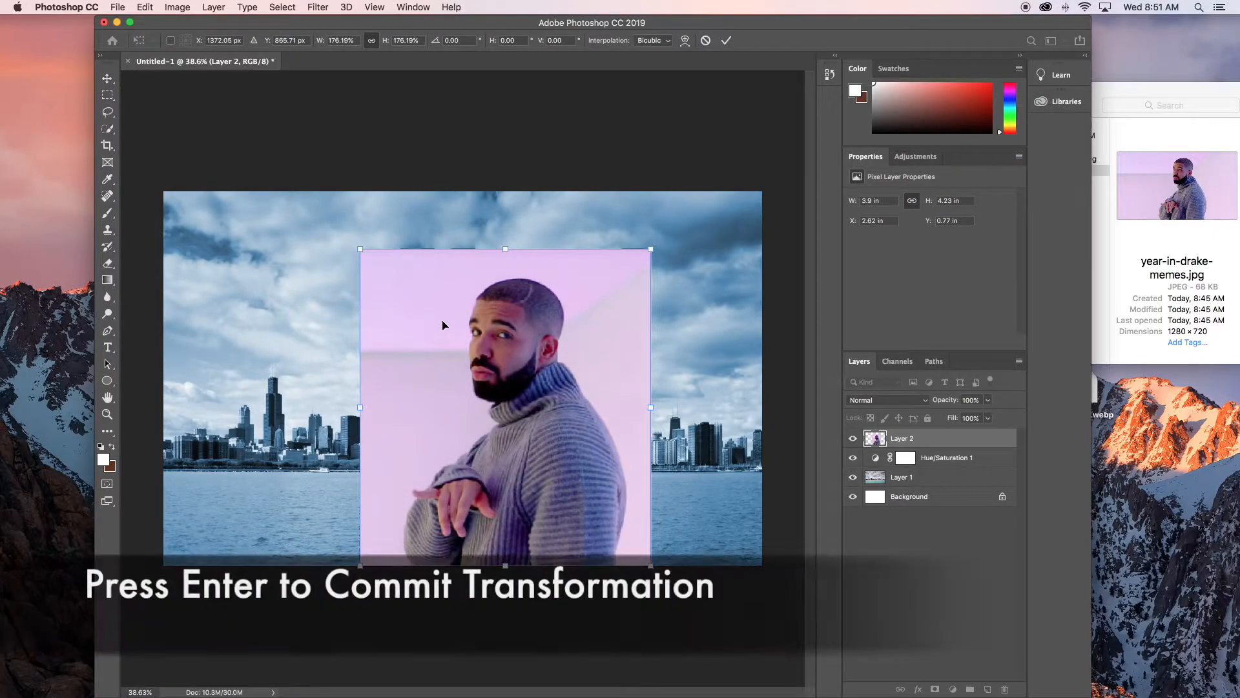
{"action": "left_click_drag", "start_coordinate": [554, 373], "coordinate": [434, 362]}
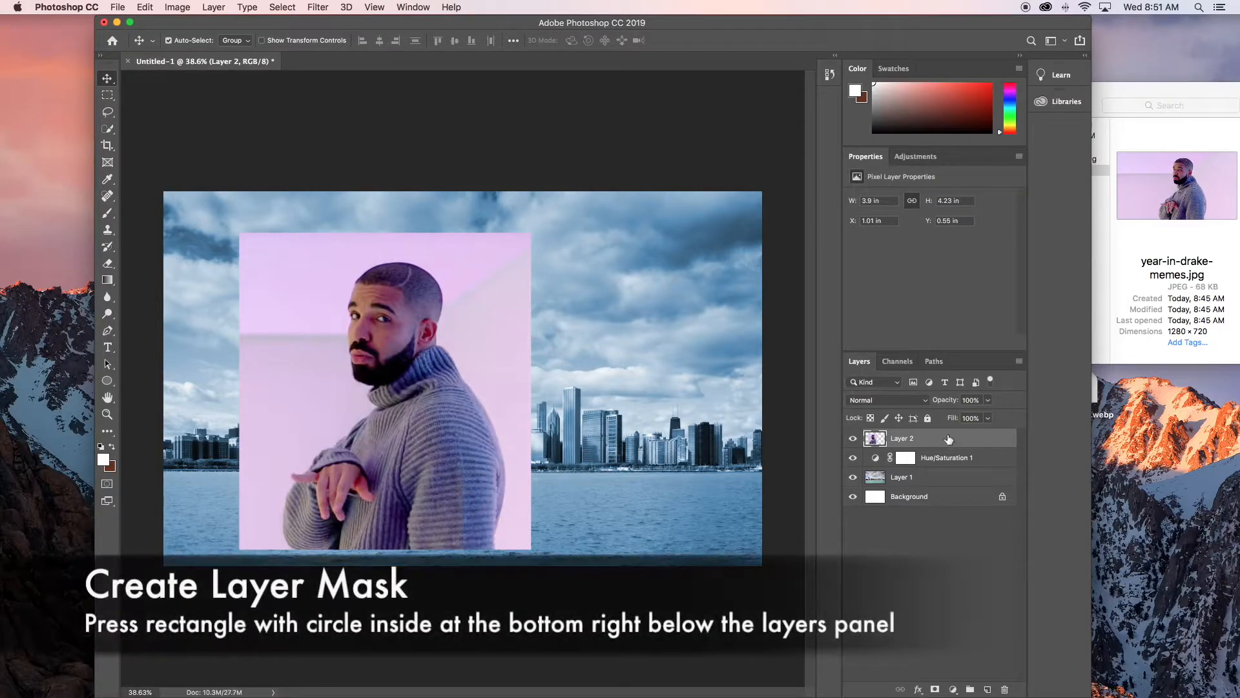
- Add a layer mask to the Drake layer and activate the Brush tool, checking its size and hardness settings
{"action": "left_click", "coordinate": [935, 691]}
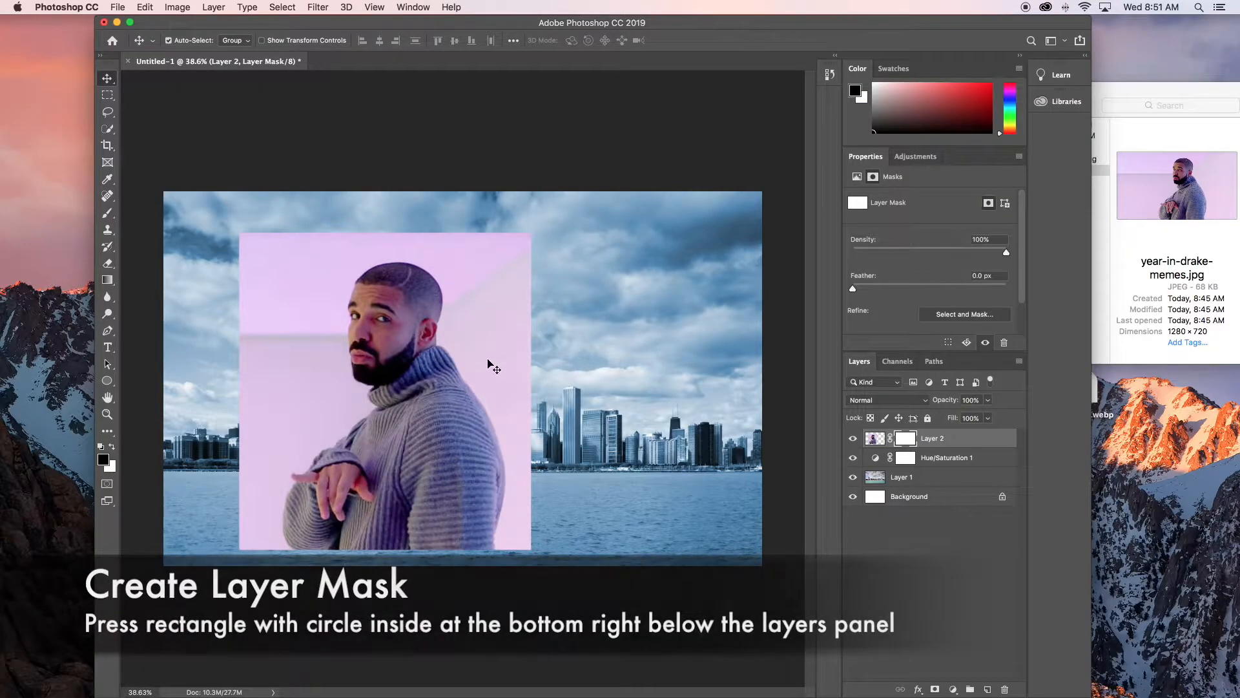
{"action": "key", "text": "super+plus"}
{"action": "key", "text": "super+plus"}
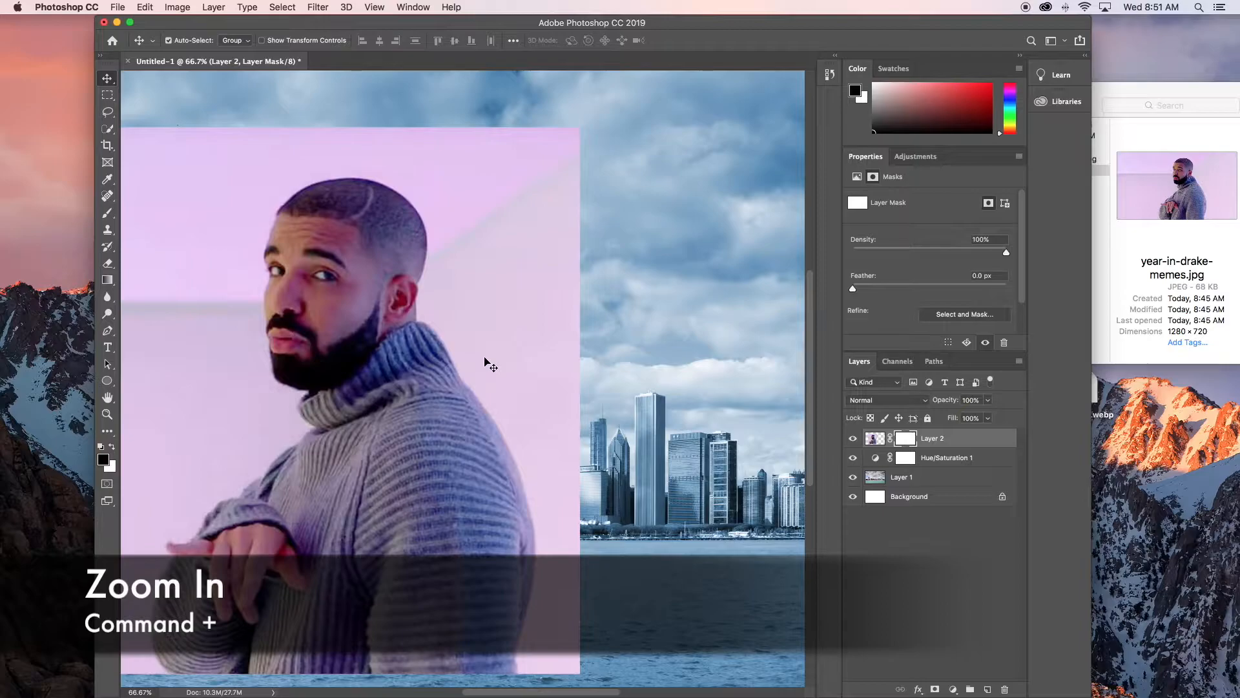
{"action": "key", "text": "b"}
{"action": "scroll", "coordinate": [555, 310], "scroll_direction": "left", "scroll_amount": 5}
{"action": "scroll", "coordinate": [556, 310], "scroll_direction": "down", "scroll_amount": 2}
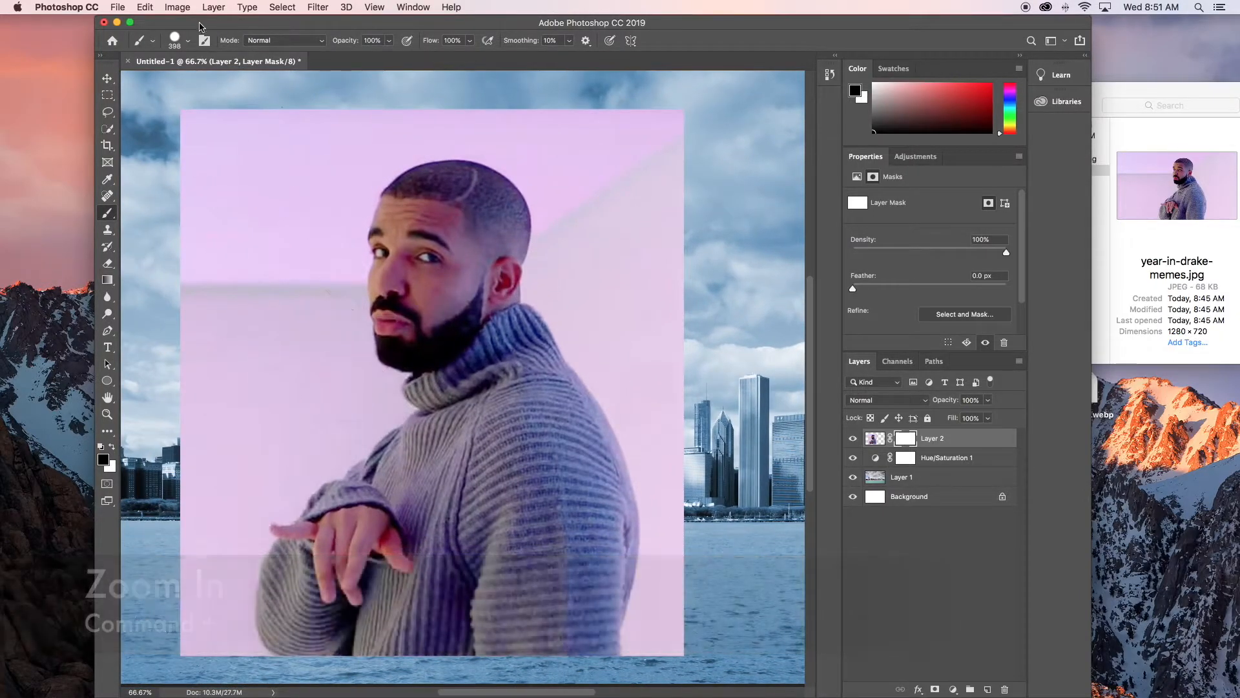
{"action": "left_click", "coordinate": [175, 40]}
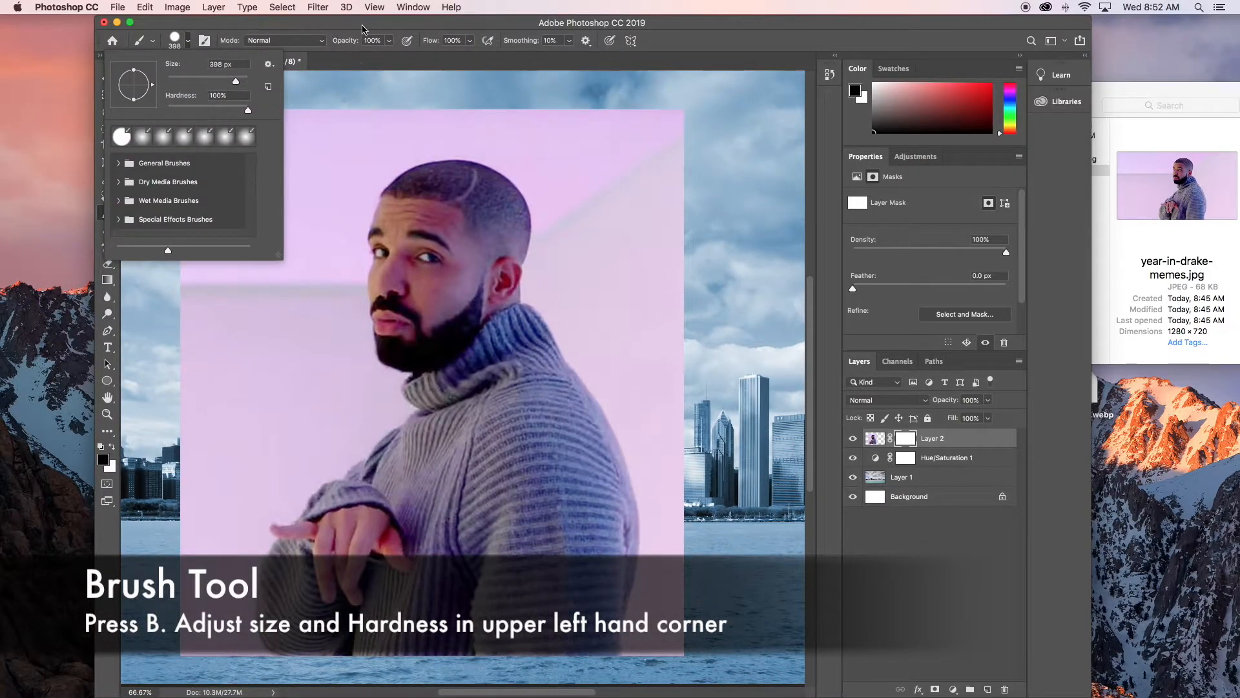
{"action": "left_click", "coordinate": [363, 30]}
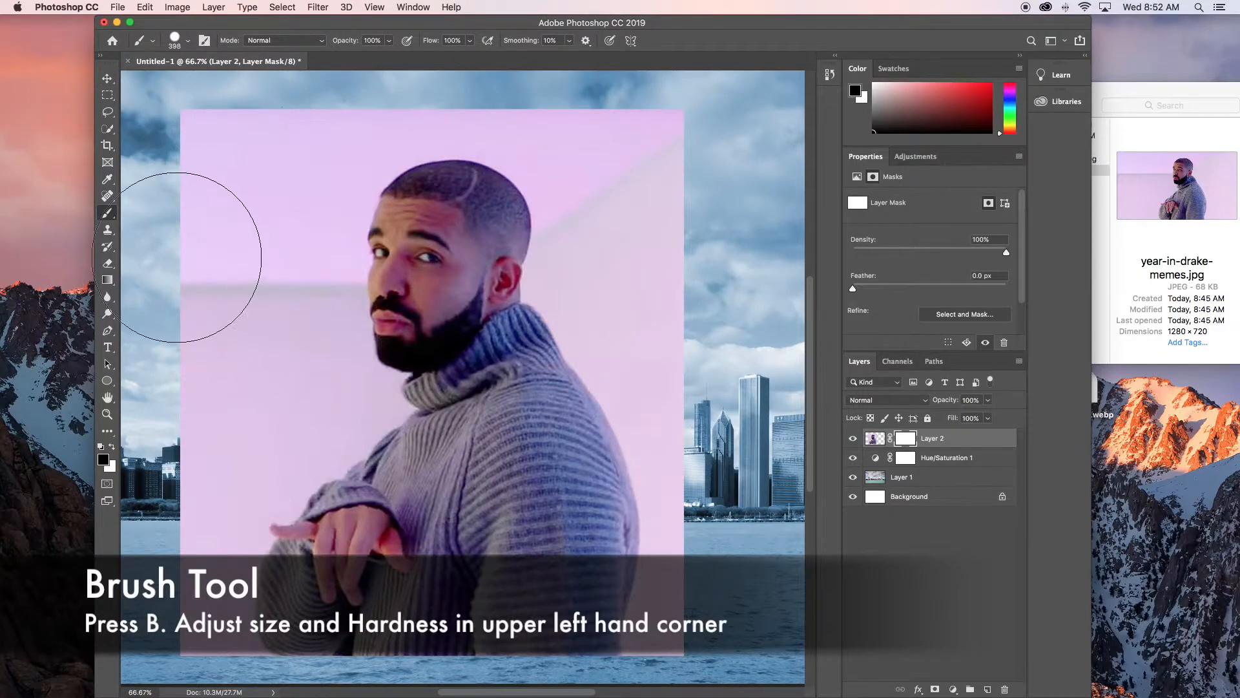
- Paint black on the Drake layer's mask with the 398 px brush to roughly hide the pink background around him
{"action": "left_click_drag", "start_coordinate": [249, 252], "coordinate": [233, 257]}
{"action": "mouse_move", "coordinate": [263, 208]}
{"action": "left_mouse_down"}
{"action": "mouse_move", "coordinate": [222, 166]}
{"action": "mouse_move", "coordinate": [235, 152]}
{"action": "mouse_move", "coordinate": [275, 299]}
{"action": "mouse_move", "coordinate": [268, 385]}
{"action": "mouse_move", "coordinate": [216, 446]}
{"action": "mouse_move", "coordinate": [182, 604]}
{"action": "mouse_move", "coordinate": [230, 448]}
{"action": "mouse_move", "coordinate": [305, 393]}
{"action": "mouse_move", "coordinate": [299, 144]}
{"action": "mouse_move", "coordinate": [327, 127]}
{"action": "mouse_move", "coordinate": [512, 59]}
{"action": "mouse_move", "coordinate": [662, 175]}
{"action": "mouse_move", "coordinate": [628, 238]}
{"action": "mouse_move", "coordinate": [581, 122]}
{"action": "mouse_move", "coordinate": [605, 261]}
{"action": "mouse_move", "coordinate": [672, 324]}
{"action": "mouse_move", "coordinate": [665, 346]}
{"action": "mouse_move", "coordinate": [609, 285]}
{"action": "mouse_move", "coordinate": [686, 416]}
{"action": "mouse_move", "coordinate": [716, 562]}
{"action": "mouse_move", "coordinate": [698, 614]}
{"action": "mouse_move", "coordinate": [708, 362]}
{"action": "left_mouse_up"}
{"action": "left_click_drag", "start_coordinate": [678, 275], "coordinate": [631, 271]}
- Mask out the pink fringe along the lower outer sleeve at 200% zoom with a 47 px brush
{"action": "key", "text": "super+plus"}
{"action": "key", "text": "super+plus"}
{"action": "mouse_move", "coordinate": [590, 354]}
{"action": "left_mouse_down"}
{"action": "mouse_move", "coordinate": [588, 379]}
{"action": "mouse_move", "coordinate": [487, 114]}
{"action": "left_mouse_up"}
{"action": "mouse_move", "coordinate": [596, 463]}
{"action": "left_mouse_down"}
{"action": "mouse_move", "coordinate": [513, 391]}
{"action": "mouse_move", "coordinate": [461, 406]}
{"action": "mouse_move", "coordinate": [461, 488]}
{"action": "mouse_move", "coordinate": [481, 503]}
{"action": "mouse_move", "coordinate": [478, 519]}
{"action": "mouse_move", "coordinate": [449, 497]}
{"action": "mouse_move", "coordinate": [457, 423]}
{"action": "left_mouse_up"}
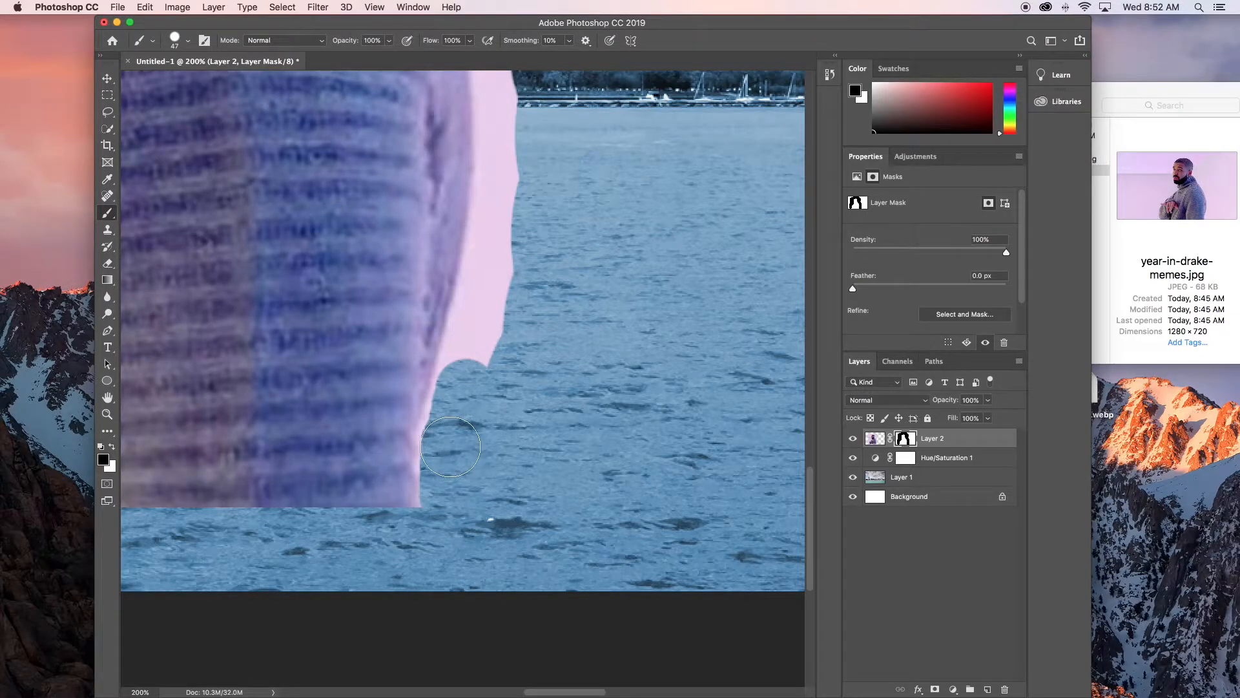
{"action": "left_click_drag", "start_coordinate": [464, 376], "coordinate": [496, 283]}
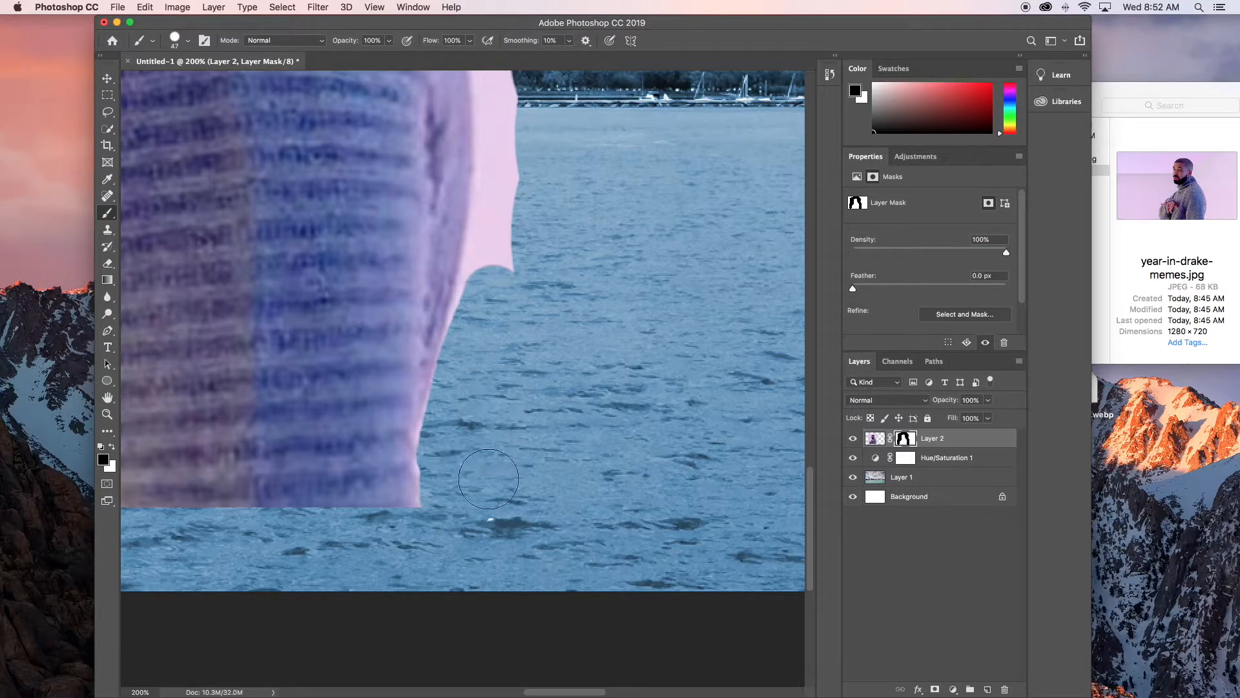
{"action": "scroll", "coordinate": [503, 517], "scroll_direction": "up", "scroll_amount": 5}
{"action": "left_click_drag", "start_coordinate": [462, 467], "coordinate": [484, 350]}
- Mask the pink background along the upper arm and trim the remaining fringe down the back of the sweater
{"action": "scroll", "coordinate": [487, 355], "scroll_direction": "up", "scroll_amount": 3}
{"action": "left_click_drag", "start_coordinate": [508, 434], "coordinate": [508, 272]}
{"action": "mouse_move", "coordinate": [522, 395]}
{"action": "left_mouse_down"}
{"action": "mouse_move", "coordinate": [560, 459]}
{"action": "mouse_move", "coordinate": [531, 268]}
{"action": "left_mouse_up"}
{"action": "mouse_move", "coordinate": [532, 314]}
{"action": "left_mouse_down"}
{"action": "mouse_move", "coordinate": [557, 373]}
{"action": "mouse_move", "coordinate": [498, 212]}
{"action": "left_mouse_up"}
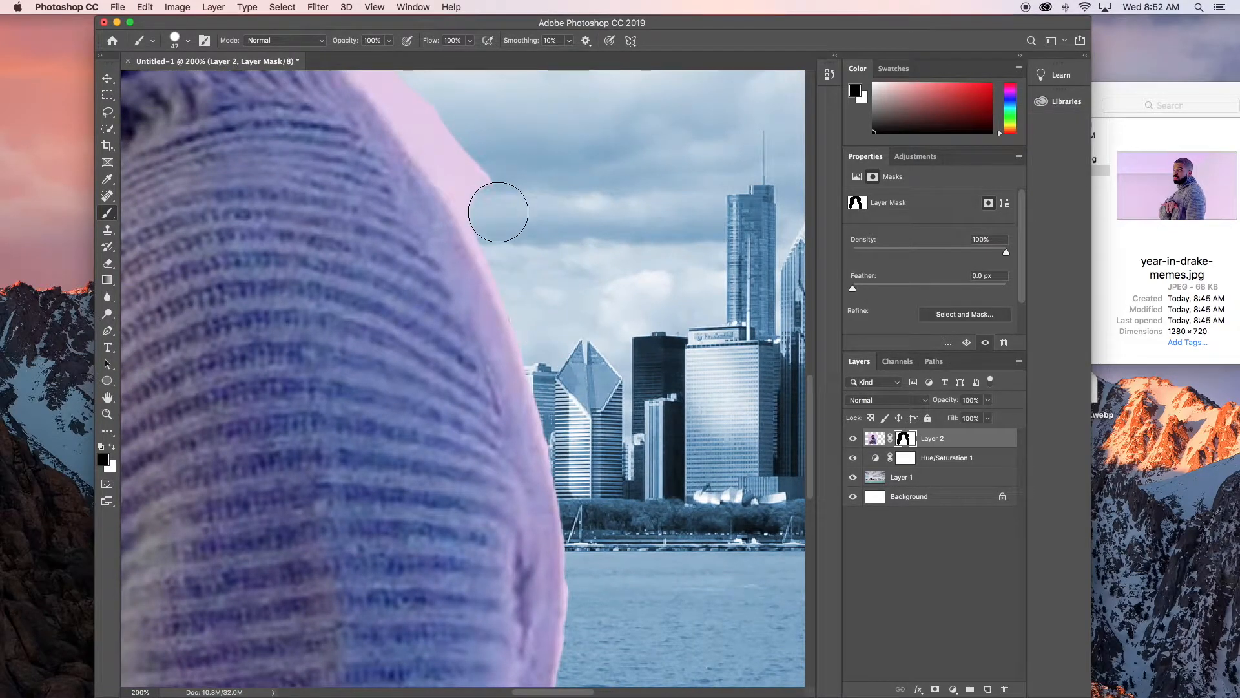
{"action": "left_click_drag", "start_coordinate": [527, 317], "coordinate": [561, 420]}
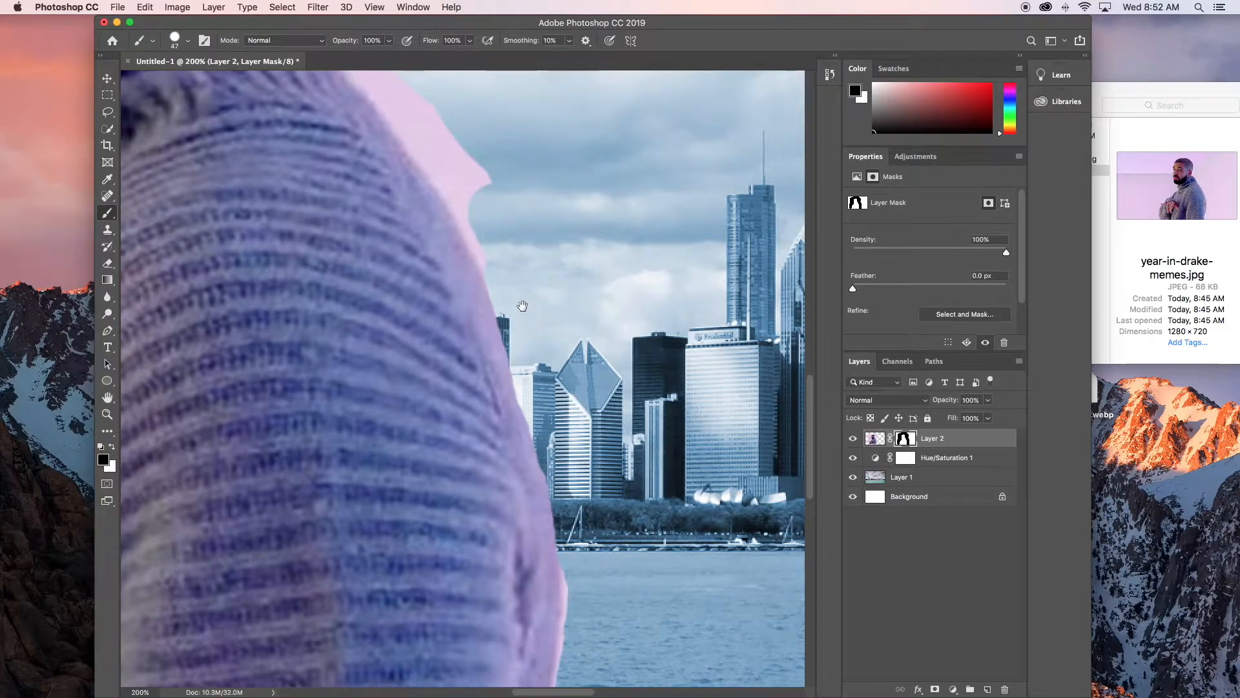
{"action": "left_click_drag", "start_coordinate": [522, 306], "coordinate": [485, 191]}
{"action": "mouse_move", "coordinate": [513, 286]}
{"action": "left_mouse_down"}
{"action": "mouse_move", "coordinate": [538, 502]}
{"action": "mouse_move", "coordinate": [534, 590]}
{"action": "left_mouse_up"}
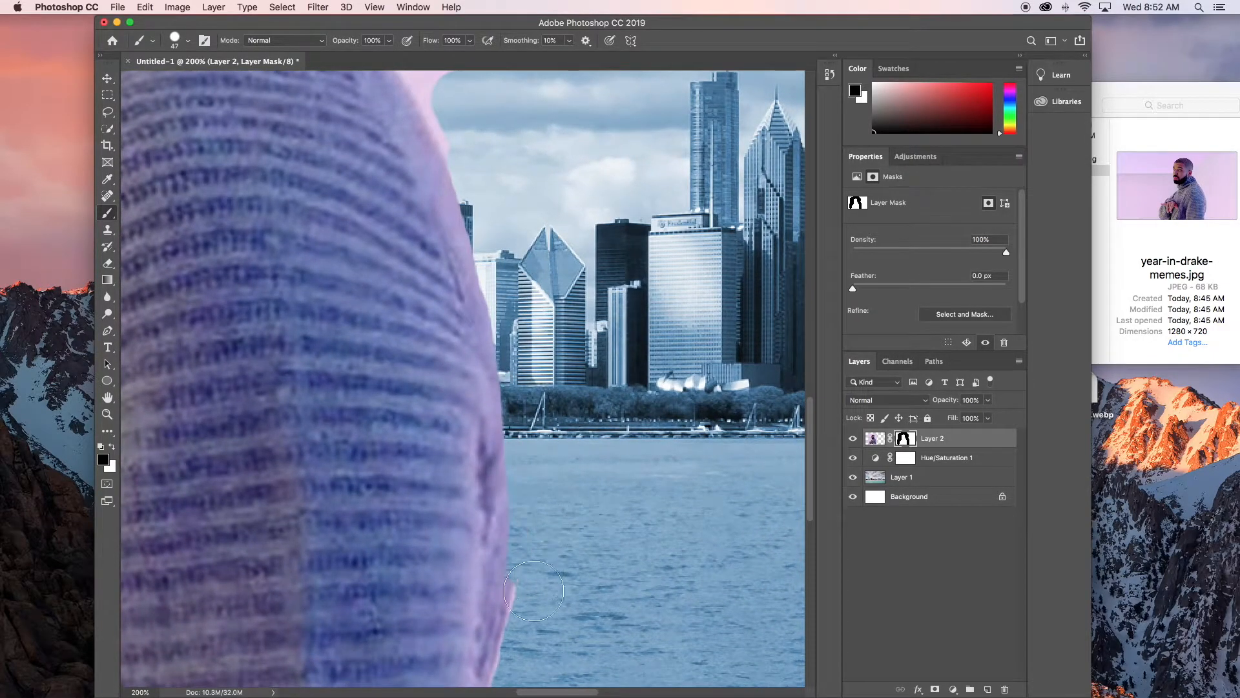
{"action": "scroll", "coordinate": [545, 490], "scroll_direction": "down", "scroll_amount": 5}
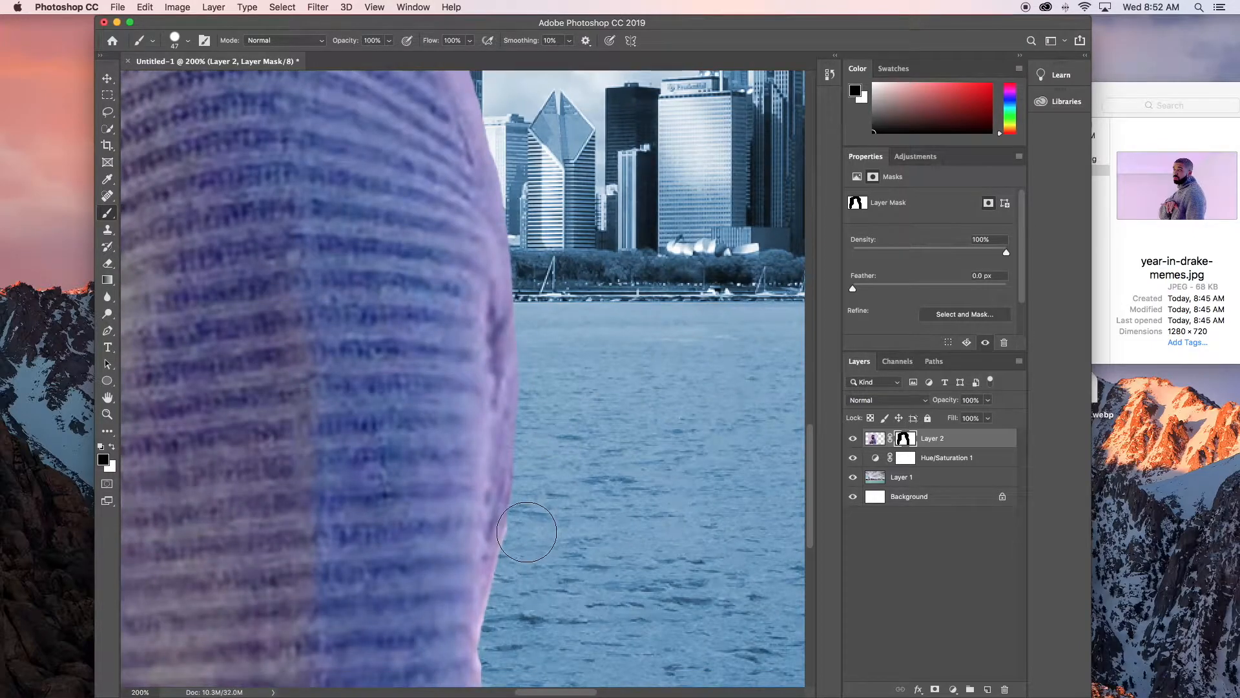
{"action": "left_click_drag", "start_coordinate": [526, 531], "coordinate": [507, 607]}
{"action": "scroll", "coordinate": [505, 660], "scroll_direction": "down", "scroll_amount": 6}
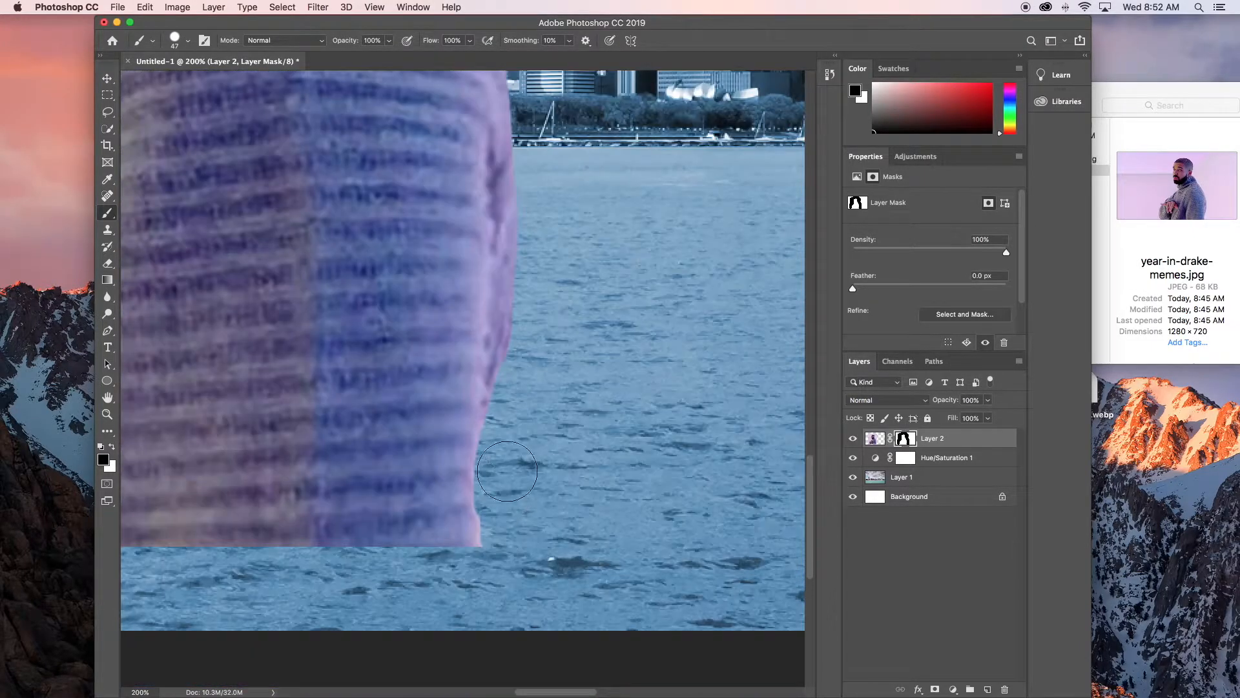
- Mask the pink background along the back shoulder and up the turtleneck collar to the ear, reducing the brush to 33 px
{"action": "scroll", "coordinate": [565, 301], "scroll_direction": "up", "scroll_amount": 13}
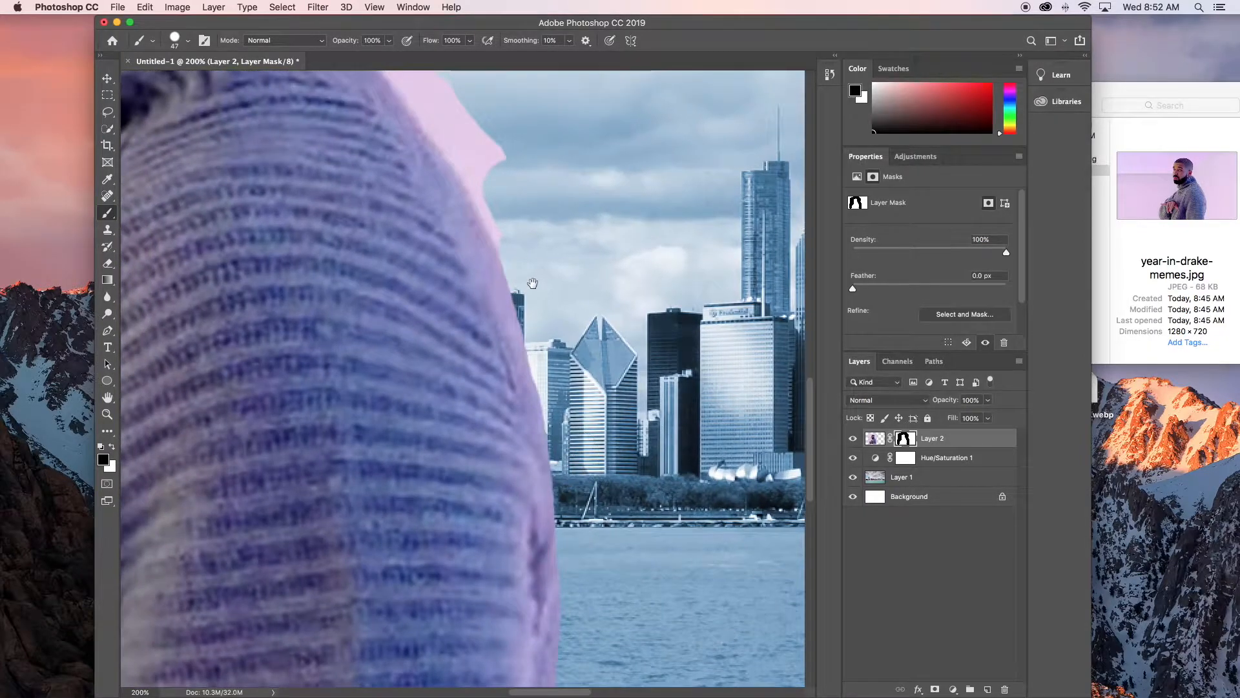
{"action": "left_click_drag", "start_coordinate": [533, 283], "coordinate": [622, 427]}
{"action": "left_click_drag", "start_coordinate": [594, 378], "coordinate": [529, 263]}
{"action": "left_click_drag", "start_coordinate": [486, 218], "coordinate": [487, 230]}
{"action": "scroll", "coordinate": [562, 310], "scroll_direction": "up", "scroll_amount": 5}
{"action": "mouse_move", "coordinate": [477, 277]}
{"action": "left_mouse_down"}
{"action": "mouse_move", "coordinate": [548, 407]}
{"action": "mouse_move", "coordinate": [587, 443]}
{"action": "left_mouse_up"}
{"action": "left_click_drag", "start_coordinate": [544, 324], "coordinate": [585, 419]}
{"action": "mouse_move", "coordinate": [485, 353]}
{"action": "left_mouse_down"}
{"action": "mouse_move", "coordinate": [505, 264]}
{"action": "mouse_move", "coordinate": [534, 373]}
{"action": "mouse_move", "coordinate": [484, 280]}
{"action": "mouse_move", "coordinate": [467, 332]}
{"action": "left_mouse_up"}
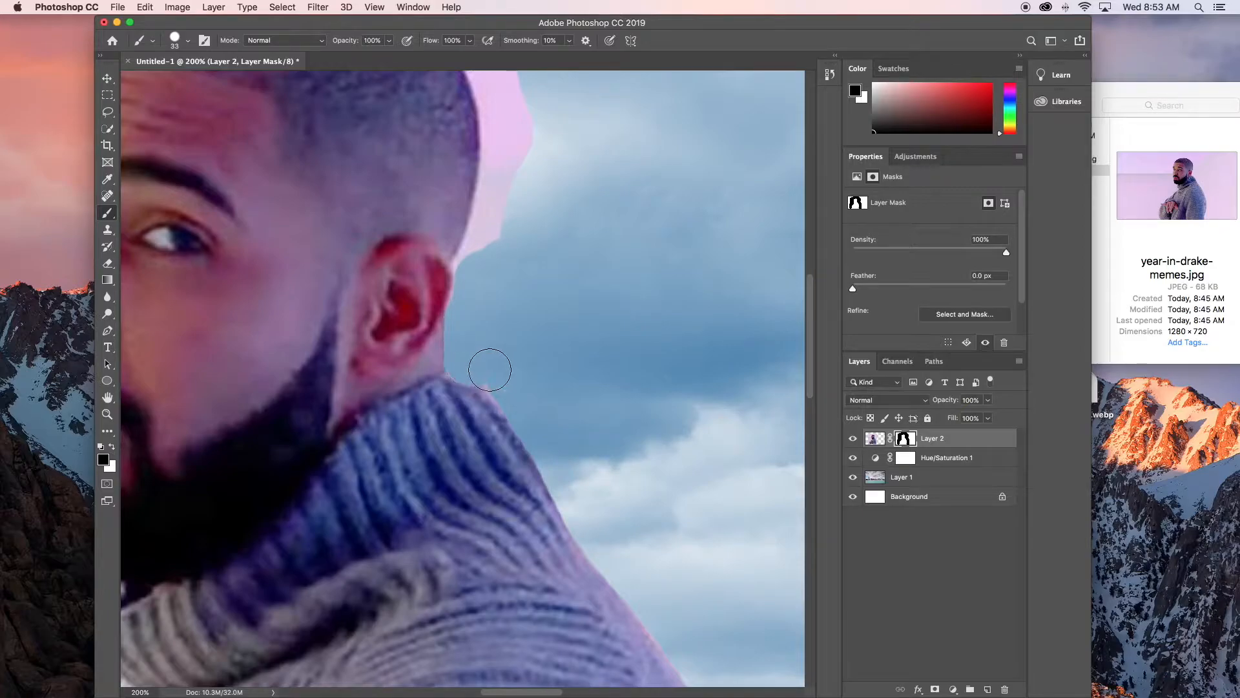
- Mask the pink area behind the ear, around the back of the head and over the crown with the 33 px brush
{"action": "scroll", "coordinate": [517, 394], "scroll_direction": "up", "scroll_amount": 4}
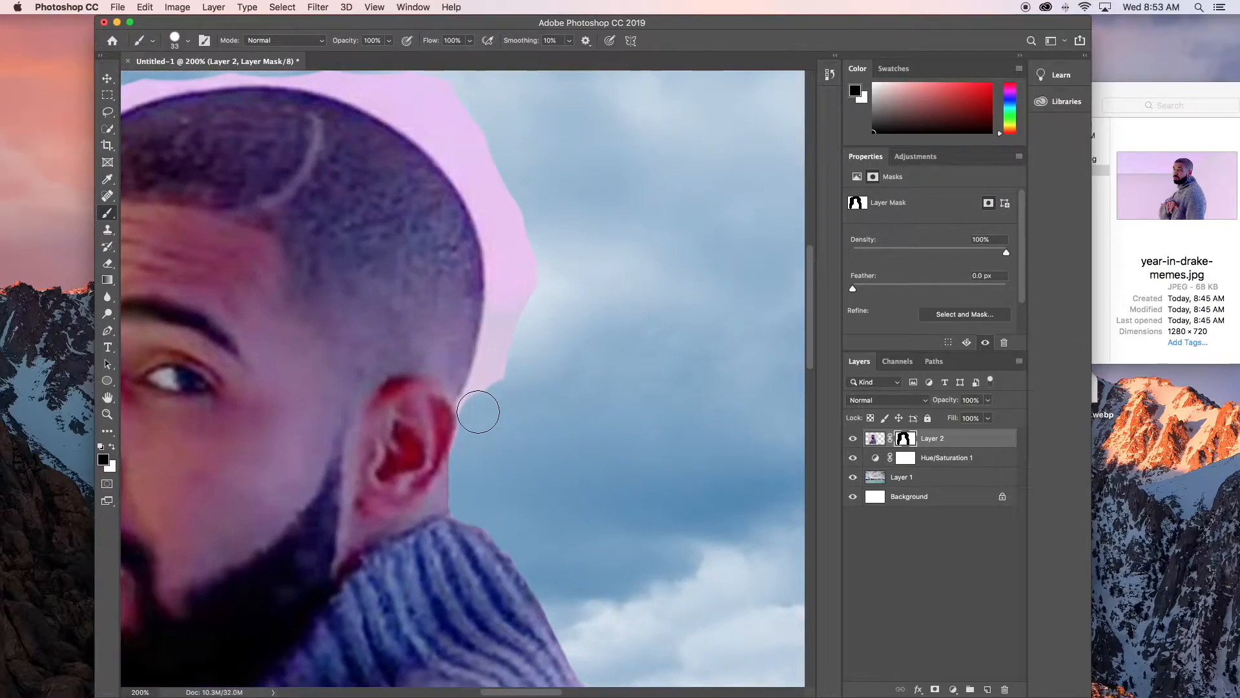
{"action": "left_click_drag", "start_coordinate": [490, 390], "coordinate": [514, 259]}
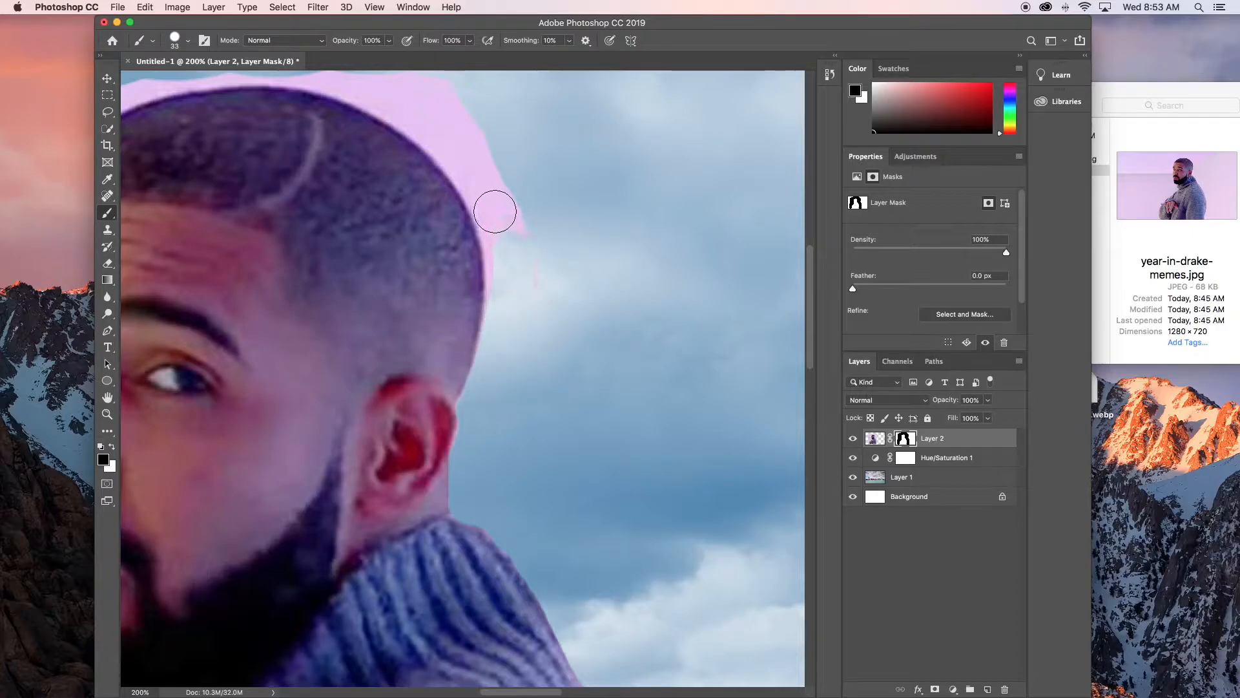
{"action": "left_click_drag", "start_coordinate": [495, 211], "coordinate": [510, 264]}
{"action": "left_click_drag", "start_coordinate": [496, 211], "coordinate": [485, 199]}
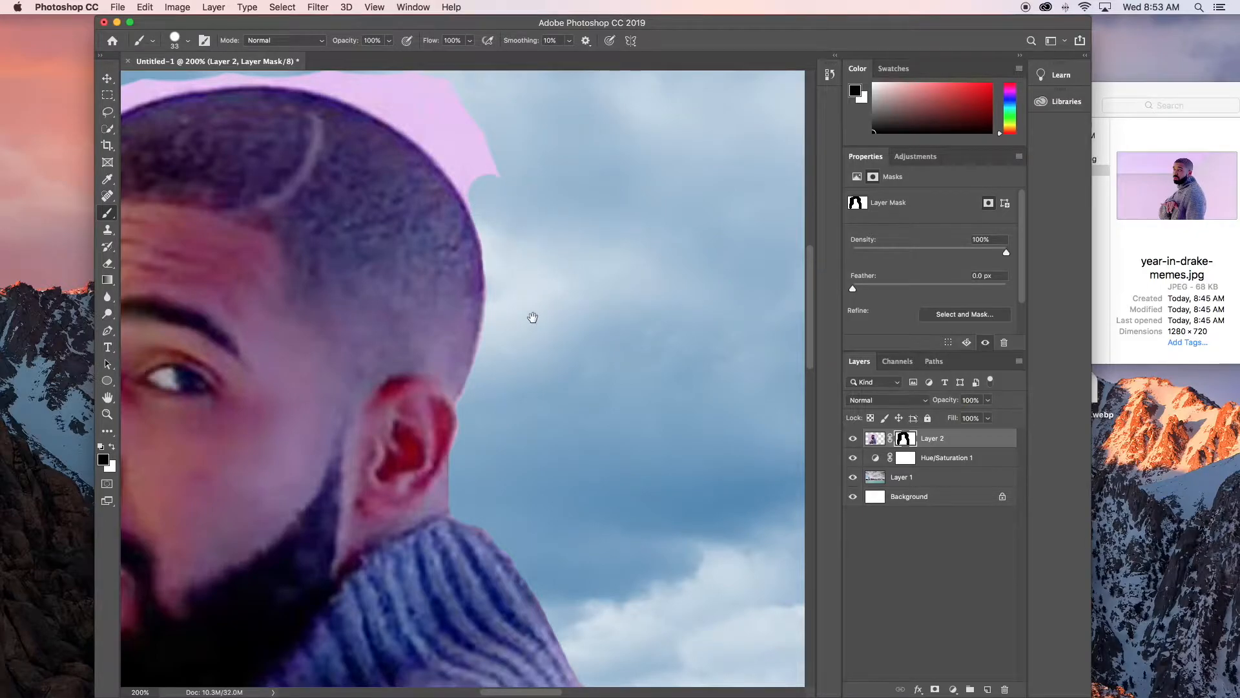
{"action": "left_click_drag", "start_coordinate": [532, 317], "coordinate": [606, 410]}
{"action": "mouse_move", "coordinate": [403, 190]}
{"action": "left_mouse_down"}
{"action": "mouse_move", "coordinate": [483, 216]}
{"action": "mouse_move", "coordinate": [562, 280]}
{"action": "left_mouse_up"}
{"action": "mouse_move", "coordinate": [620, 358]}
{"action": "left_mouse_down"}
{"action": "mouse_move", "coordinate": [622, 330]}
{"action": "mouse_move", "coordinate": [592, 271]}
{"action": "mouse_move", "coordinate": [508, 178]}
{"action": "mouse_move", "coordinate": [538, 218]}
{"action": "mouse_move", "coordinate": [487, 198]}
{"action": "left_mouse_up"}
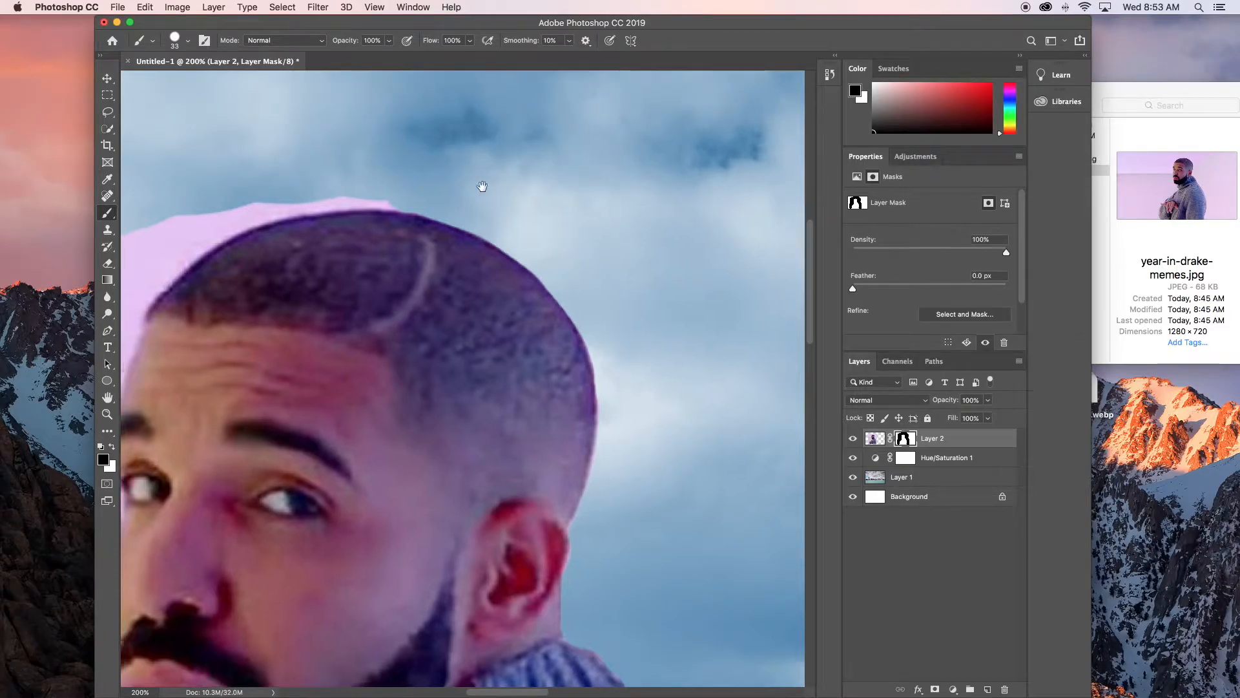
- Mask the remaining pink background along the front hairline, forehead, nose and lips
{"action": "scroll", "coordinate": [476, 187], "scroll_direction": "left", "scroll_amount": 5}
{"action": "mouse_move", "coordinate": [589, 194]}
{"action": "left_mouse_down"}
{"action": "mouse_move", "coordinate": [427, 182]}
{"action": "mouse_move", "coordinate": [522, 185]}
{"action": "mouse_move", "coordinate": [347, 222]}
{"action": "left_mouse_up"}
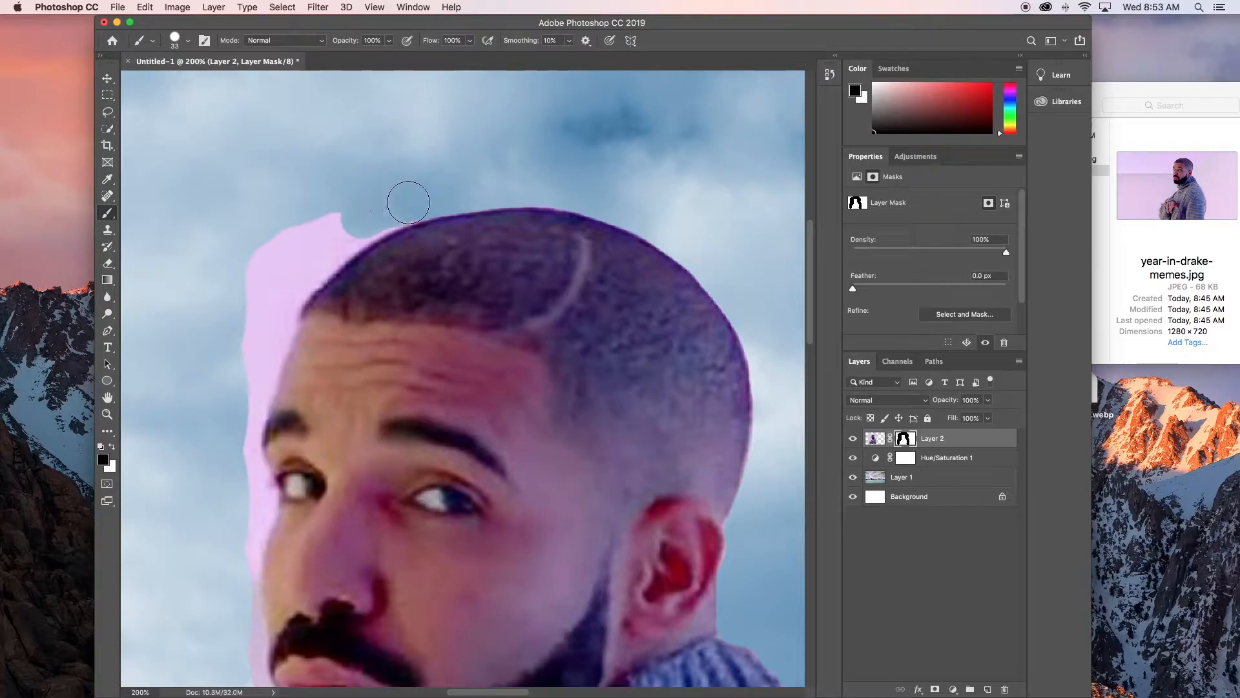
{"action": "mouse_move", "coordinate": [421, 199]}
{"action": "left_mouse_down"}
{"action": "mouse_move", "coordinate": [294, 268]}
{"action": "mouse_move", "coordinate": [328, 214]}
{"action": "mouse_move", "coordinate": [229, 294]}
{"action": "mouse_move", "coordinate": [259, 292]}
{"action": "mouse_move", "coordinate": [365, 229]}
{"action": "left_mouse_up"}
{"action": "mouse_move", "coordinate": [437, 183]}
{"action": "left_mouse_down"}
{"action": "mouse_move", "coordinate": [362, 268]}
{"action": "mouse_move", "coordinate": [374, 215]}
{"action": "mouse_move", "coordinate": [339, 268]}
{"action": "mouse_move", "coordinate": [340, 288]}
{"action": "mouse_move", "coordinate": [386, 245]}
{"action": "mouse_move", "coordinate": [353, 323]}
{"action": "mouse_move", "coordinate": [380, 267]}
{"action": "mouse_move", "coordinate": [342, 408]}
{"action": "mouse_move", "coordinate": [361, 246]}
{"action": "left_mouse_up"}
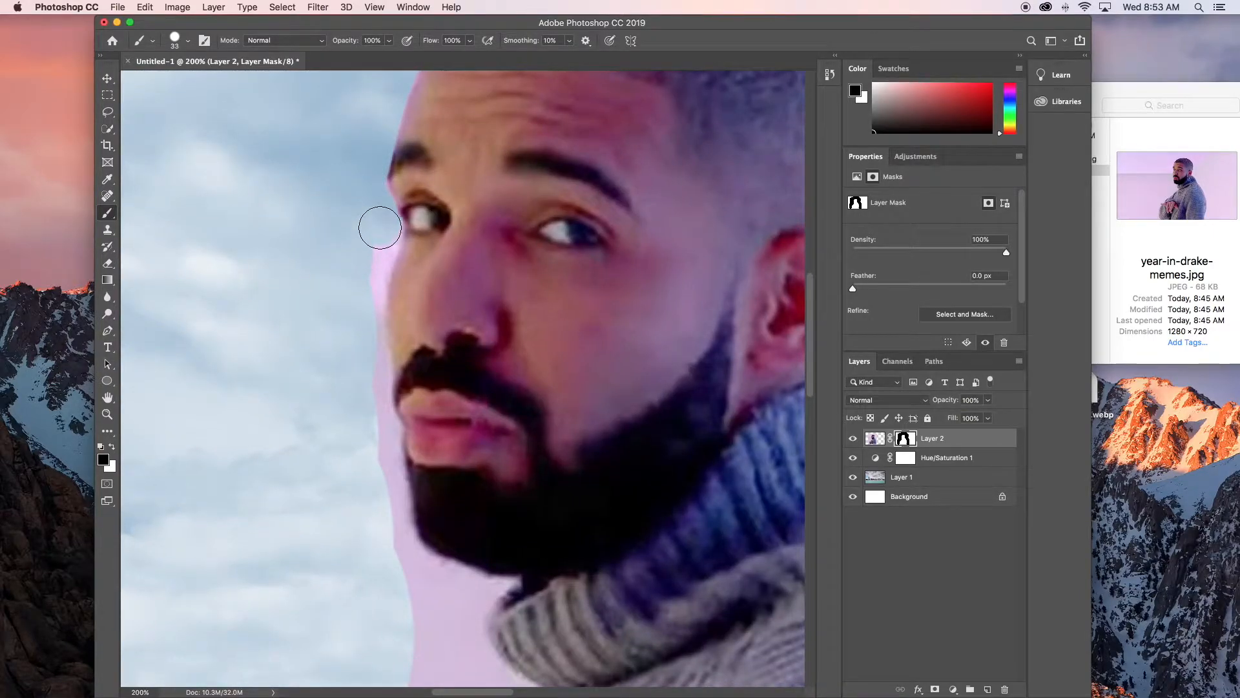
{"action": "mouse_move", "coordinate": [381, 238]}
{"action": "left_mouse_down"}
{"action": "mouse_move", "coordinate": [363, 296]}
{"action": "mouse_move", "coordinate": [367, 422]}
{"action": "left_mouse_up"}
{"action": "mouse_move", "coordinate": [368, 385]}
{"action": "left_mouse_down"}
{"action": "mouse_move", "coordinate": [374, 274]}
{"action": "mouse_move", "coordinate": [371, 330]}
{"action": "mouse_move", "coordinate": [379, 312]}
{"action": "mouse_move", "coordinate": [385, 352]}
{"action": "left_mouse_up"}
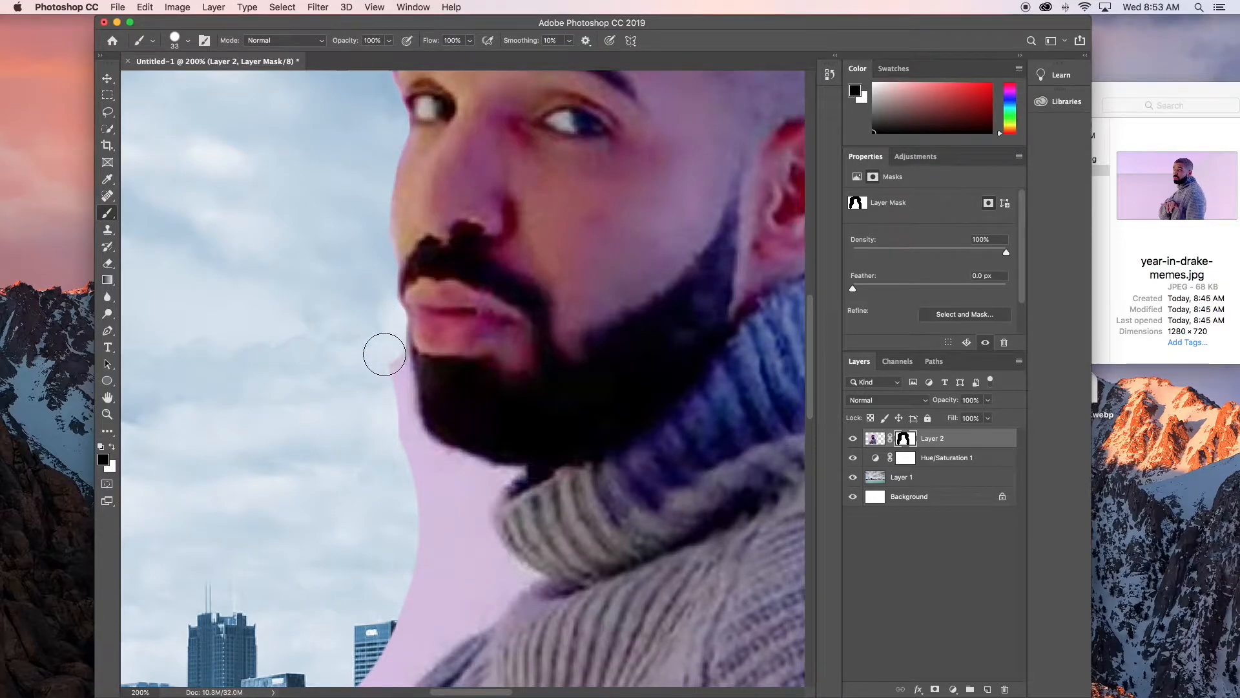
- Mask the pink area under the beard and around the front of the collar with 14 px and 12 px brushes
{"action": "scroll", "coordinate": [394, 261], "scroll_direction": "down", "scroll_amount": 5}
{"action": "mouse_move", "coordinate": [404, 233]}
{"action": "left_mouse_down"}
{"action": "mouse_move", "coordinate": [394, 235]}
{"action": "mouse_move", "coordinate": [399, 280]}
{"action": "mouse_move", "coordinate": [393, 230]}
{"action": "mouse_move", "coordinate": [404, 312]}
{"action": "mouse_move", "coordinate": [434, 360]}
{"action": "mouse_move", "coordinate": [482, 374]}
{"action": "mouse_move", "coordinate": [469, 374]}
{"action": "mouse_move", "coordinate": [477, 359]}
{"action": "left_mouse_up"}
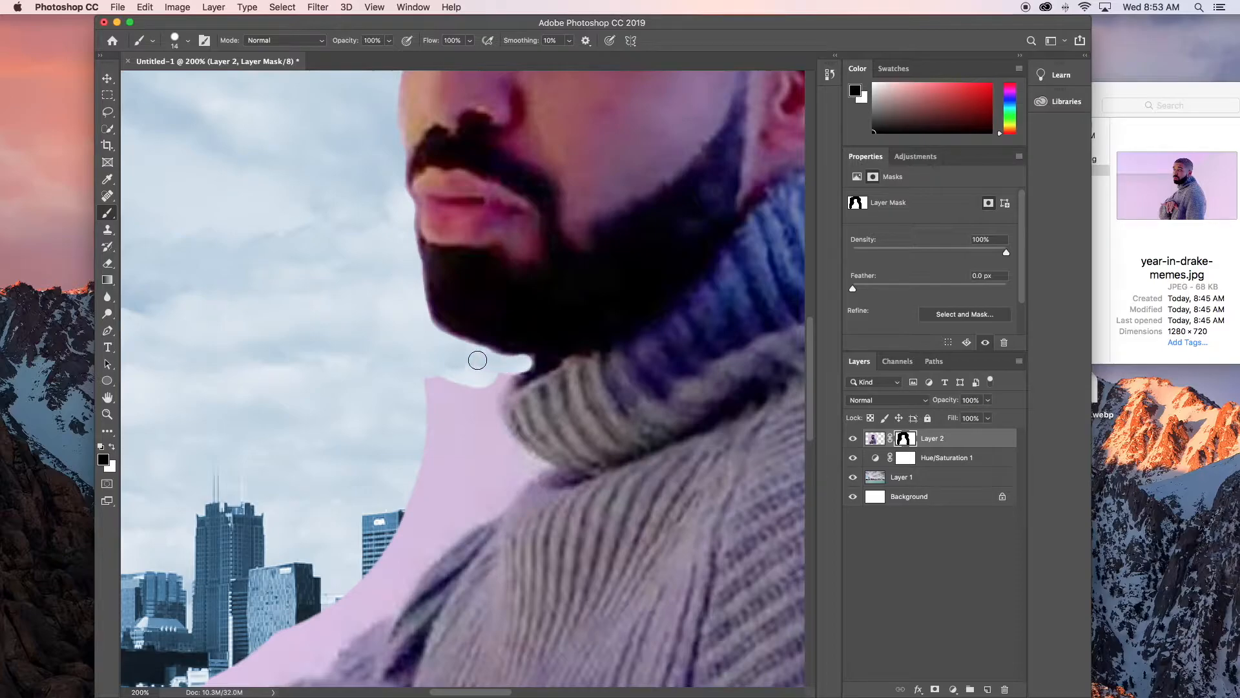
{"action": "mouse_move", "coordinate": [491, 406]}
{"action": "left_mouse_down"}
{"action": "mouse_move", "coordinate": [509, 448]}
{"action": "mouse_move", "coordinate": [541, 287]}
{"action": "left_mouse_up"}
{"action": "left_click_drag", "start_coordinate": [404, 305], "coordinate": [439, 306]}
{"action": "mouse_move", "coordinate": [470, 273]}
{"action": "left_mouse_down"}
{"action": "mouse_move", "coordinate": [497, 299]}
{"action": "mouse_move", "coordinate": [415, 373]}
{"action": "mouse_move", "coordinate": [534, 336]}
{"action": "mouse_move", "coordinate": [522, 327]}
{"action": "mouse_move", "coordinate": [567, 350]}
{"action": "left_mouse_up"}
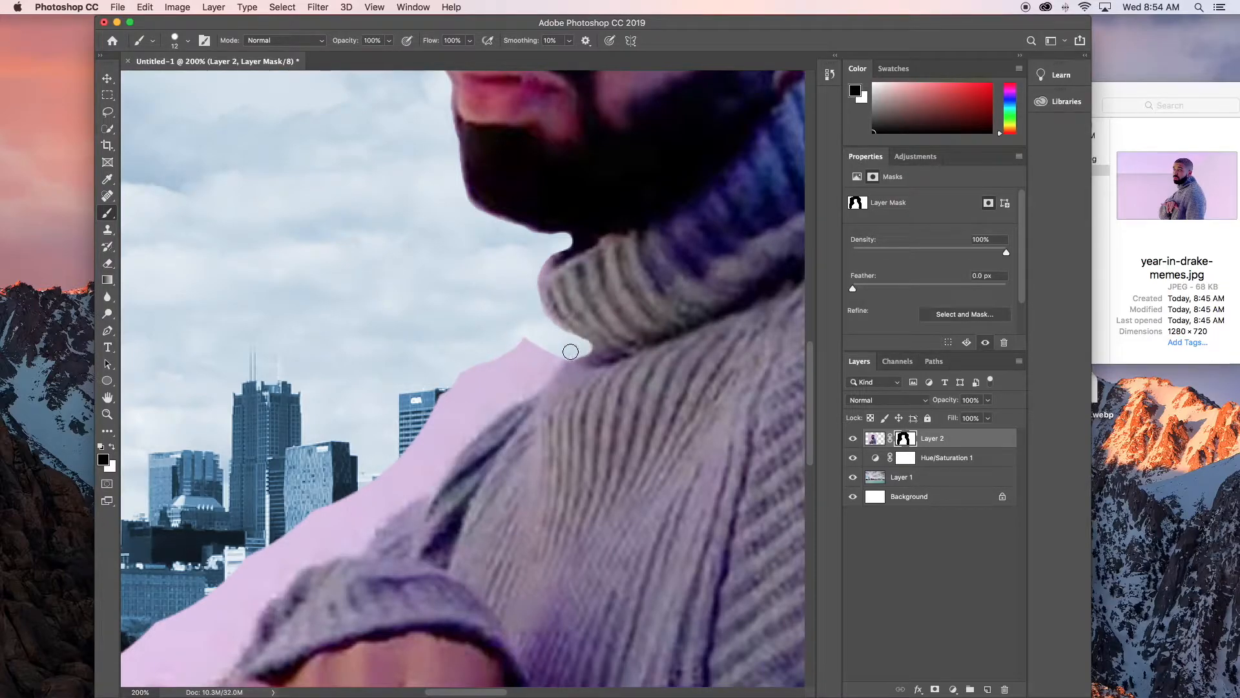
- Mask the pink background along the front shoulder and the raised forearm's cuff, using a 33 px brush for the larger areas
{"action": "mouse_move", "coordinate": [479, 374]}
{"action": "left_mouse_down"}
{"action": "mouse_move", "coordinate": [493, 374]}
{"action": "mouse_move", "coordinate": [469, 387]}
{"action": "mouse_move", "coordinate": [518, 235]}
{"action": "mouse_move", "coordinate": [531, 243]}
{"action": "left_mouse_up"}
{"action": "mouse_move", "coordinate": [580, 210]}
{"action": "left_mouse_down"}
{"action": "mouse_move", "coordinate": [491, 271]}
{"action": "mouse_move", "coordinate": [523, 210]}
{"action": "mouse_move", "coordinate": [529, 253]}
{"action": "mouse_move", "coordinate": [544, 236]}
{"action": "mouse_move", "coordinate": [481, 302]}
{"action": "left_mouse_up"}
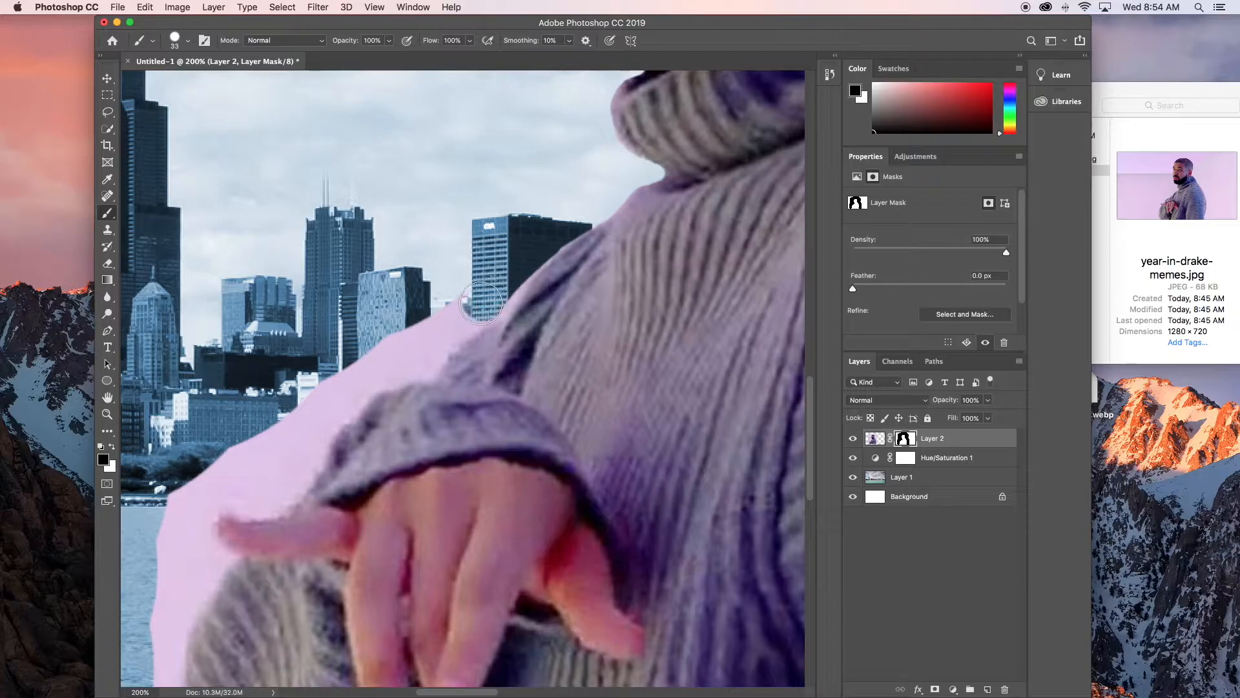
{"action": "mouse_move", "coordinate": [452, 304]}
{"action": "left_mouse_down"}
{"action": "mouse_move", "coordinate": [609, 192]}
{"action": "mouse_move", "coordinate": [593, 215]}
{"action": "mouse_move", "coordinate": [530, 232]}
{"action": "mouse_move", "coordinate": [579, 185]}
{"action": "mouse_move", "coordinate": [554, 203]}
{"action": "mouse_move", "coordinate": [493, 262]}
{"action": "mouse_move", "coordinate": [562, 222]}
{"action": "mouse_move", "coordinate": [482, 286]}
{"action": "mouse_move", "coordinate": [501, 235]}
{"action": "mouse_move", "coordinate": [456, 295]}
{"action": "mouse_move", "coordinate": [488, 282]}
{"action": "mouse_move", "coordinate": [439, 354]}
{"action": "mouse_move", "coordinate": [369, 356]}
{"action": "mouse_move", "coordinate": [453, 290]}
{"action": "mouse_move", "coordinate": [342, 353]}
{"action": "mouse_move", "coordinate": [325, 422]}
{"action": "mouse_move", "coordinate": [346, 390]}
{"action": "mouse_move", "coordinate": [344, 437]}
{"action": "mouse_move", "coordinate": [309, 467]}
{"action": "left_mouse_up"}
{"action": "scroll", "coordinate": [339, 366], "scroll_direction": "up", "scroll_amount": 1}
{"action": "mouse_move", "coordinate": [358, 434]}
{"action": "left_mouse_down"}
{"action": "mouse_move", "coordinate": [341, 401]}
{"action": "mouse_move", "coordinate": [351, 434]}
{"action": "left_mouse_up"}
- Mask the pink background around the thumb and lower front sleeve, using a much smaller brush for the gap beneath the thumb
{"action": "scroll", "coordinate": [352, 434], "scroll_direction": "down", "scroll_amount": 10}
{"action": "scroll", "coordinate": [351, 435], "scroll_direction": "left", "scroll_amount": 2}
{"action": "mouse_move", "coordinate": [399, 140]}
{"action": "left_mouse_down"}
{"action": "mouse_move", "coordinate": [435, 112]}
{"action": "mouse_move", "coordinate": [393, 155]}
{"action": "mouse_move", "coordinate": [368, 214]}
{"action": "mouse_move", "coordinate": [420, 122]}
{"action": "mouse_move", "coordinate": [381, 228]}
{"action": "mouse_move", "coordinate": [378, 254]}
{"action": "mouse_move", "coordinate": [393, 194]}
{"action": "mouse_move", "coordinate": [367, 379]}
{"action": "mouse_move", "coordinate": [375, 304]}
{"action": "mouse_move", "coordinate": [388, 422]}
{"action": "mouse_move", "coordinate": [431, 472]}
{"action": "mouse_move", "coordinate": [400, 444]}
{"action": "mouse_move", "coordinate": [376, 373]}
{"action": "mouse_move", "coordinate": [378, 256]}
{"action": "mouse_move", "coordinate": [389, 408]}
{"action": "mouse_move", "coordinate": [470, 486]}
{"action": "mouse_move", "coordinate": [388, 459]}
{"action": "mouse_move", "coordinate": [353, 392]}
{"action": "mouse_move", "coordinate": [343, 452]}
{"action": "mouse_move", "coordinate": [319, 462]}
{"action": "left_mouse_up"}
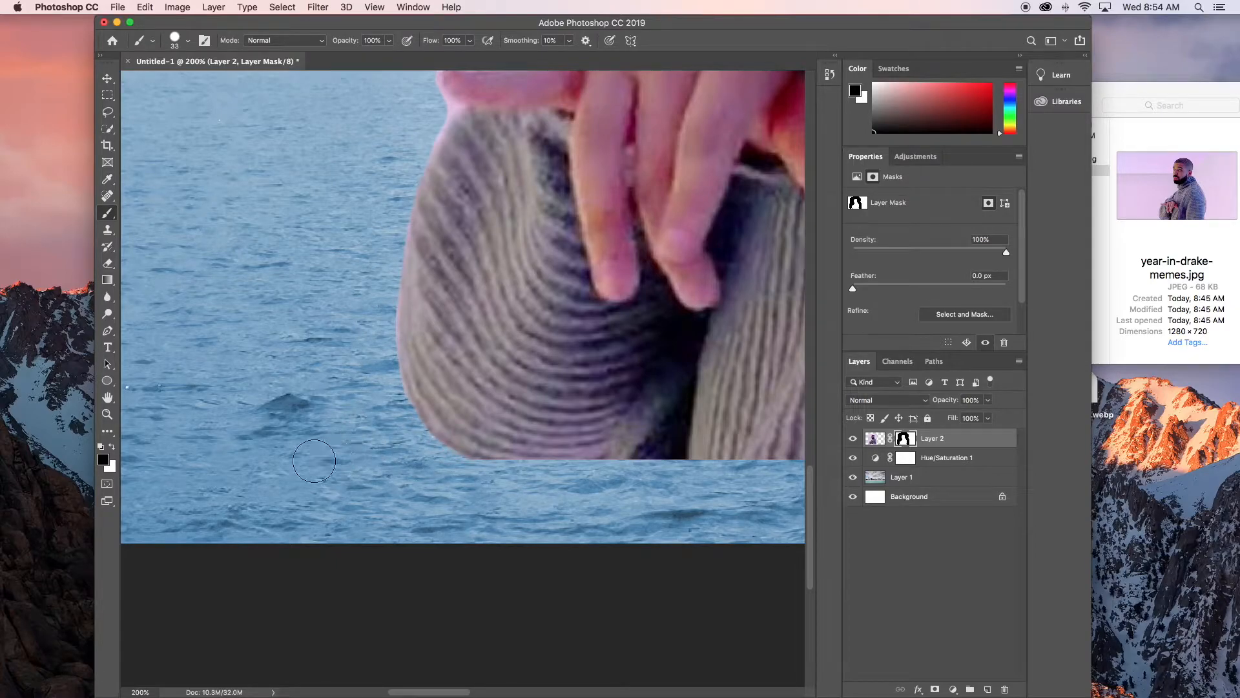
{"action": "left_click_drag", "start_coordinate": [341, 362], "coordinate": [327, 502]}
{"action": "left_click_drag", "start_coordinate": [409, 258], "coordinate": [385, 265]}
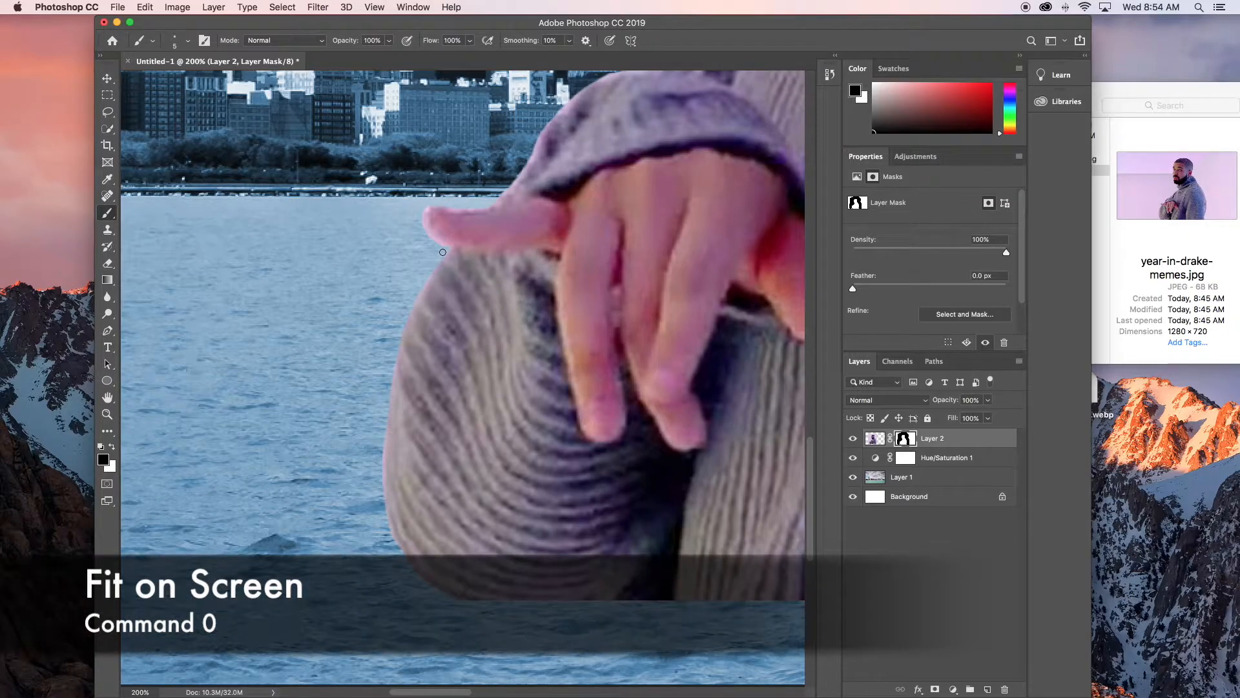
- Try a 17 px brush stroke on the mask at Drake's hairline, undo it, and swap the foreground and background colors
{"action": "key", "text": "super+0"}
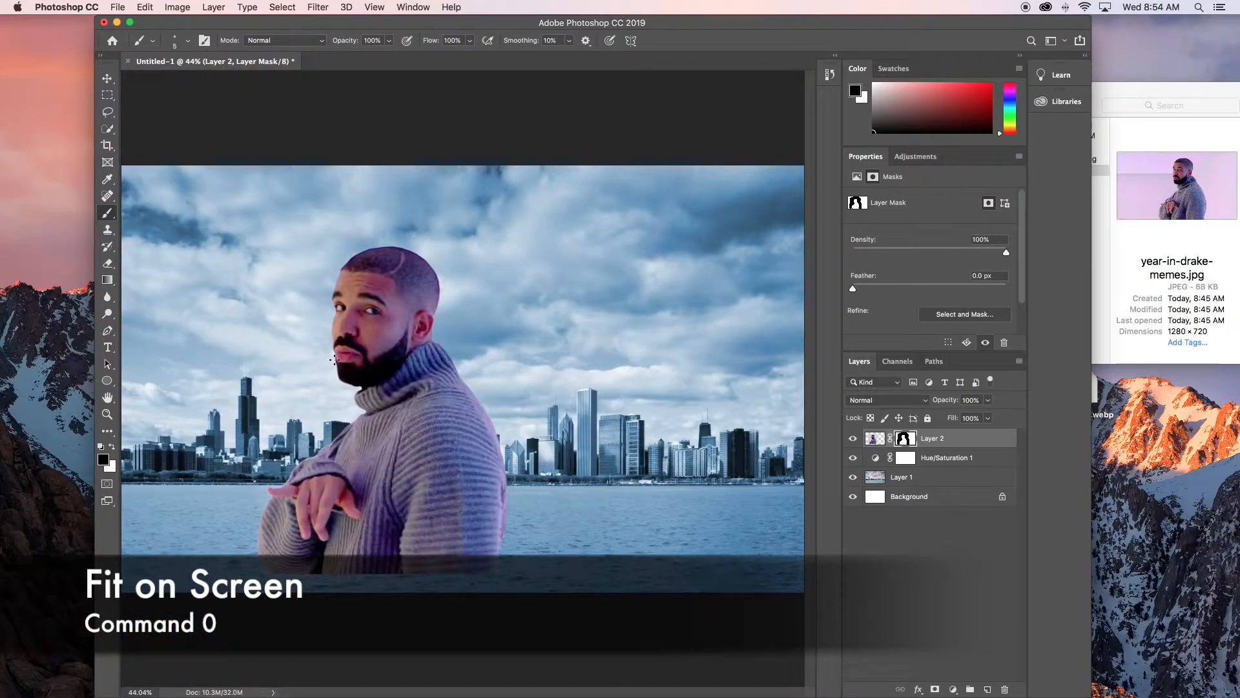
{"action": "left_click", "coordinate": [108, 79]}
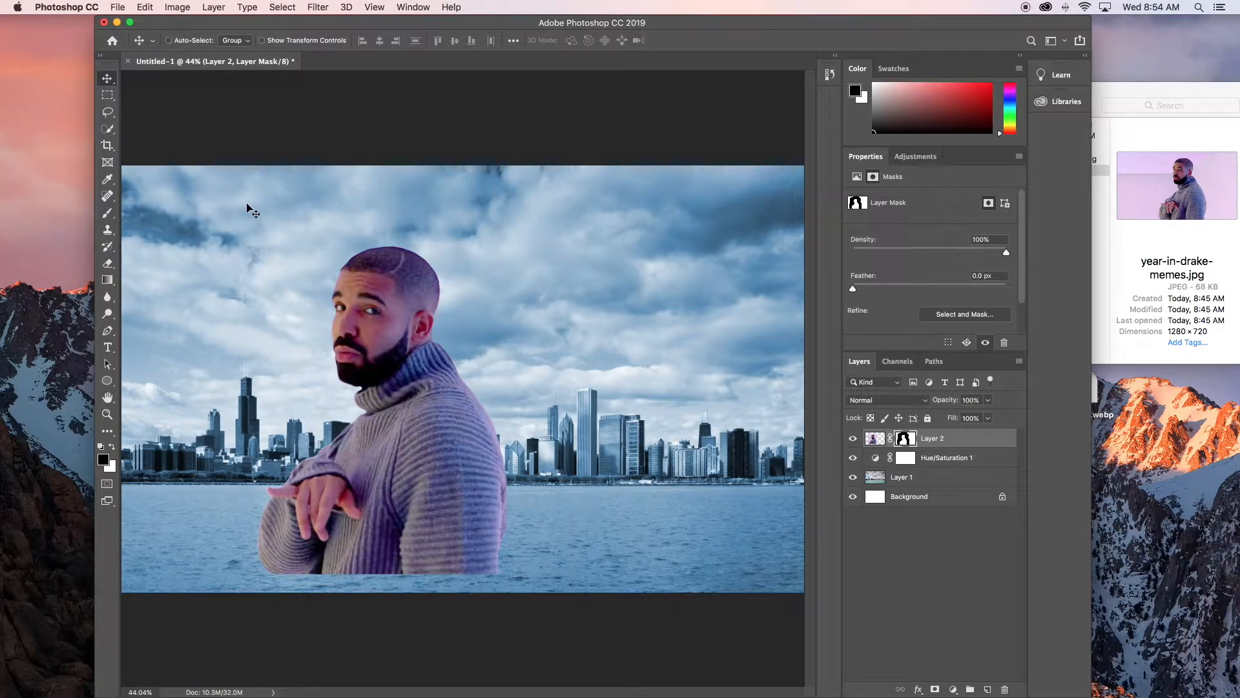
{"action": "key", "text": "super+plus"}
{"action": "key", "text": "super+plus"}
{"action": "key", "text": "super+plus"}
{"action": "key", "text": "super+plus"}
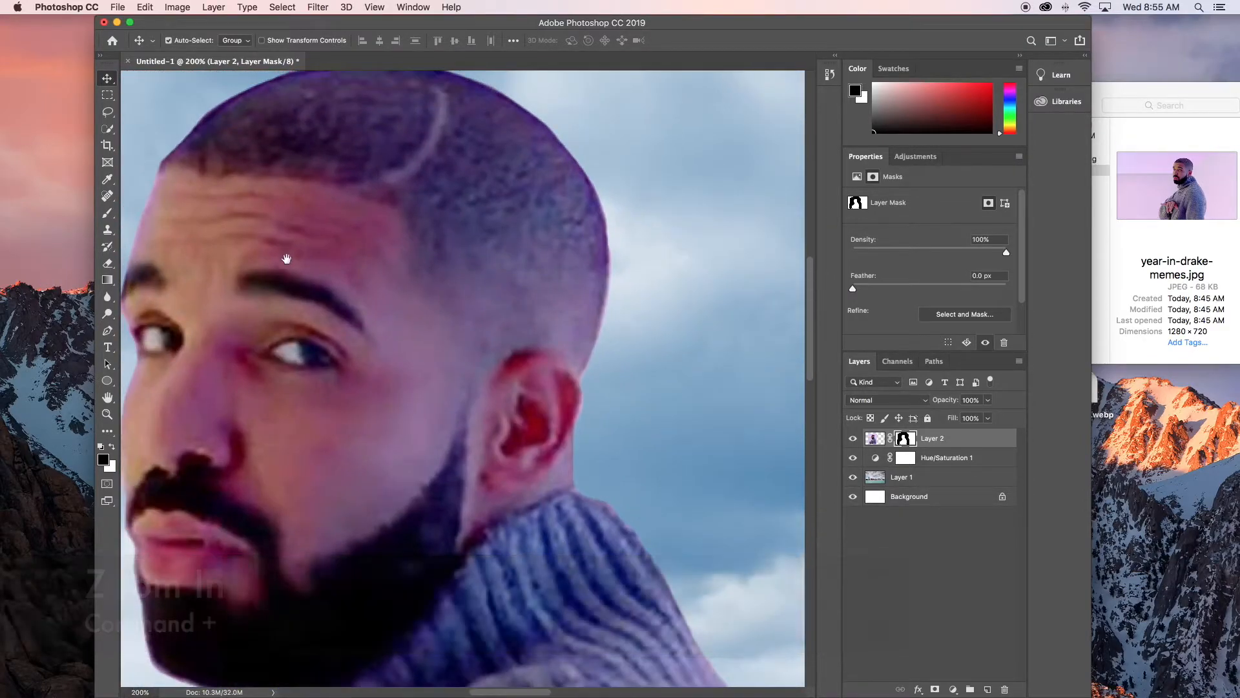
{"action": "left_click_drag", "start_coordinate": [286, 259], "coordinate": [389, 381]}
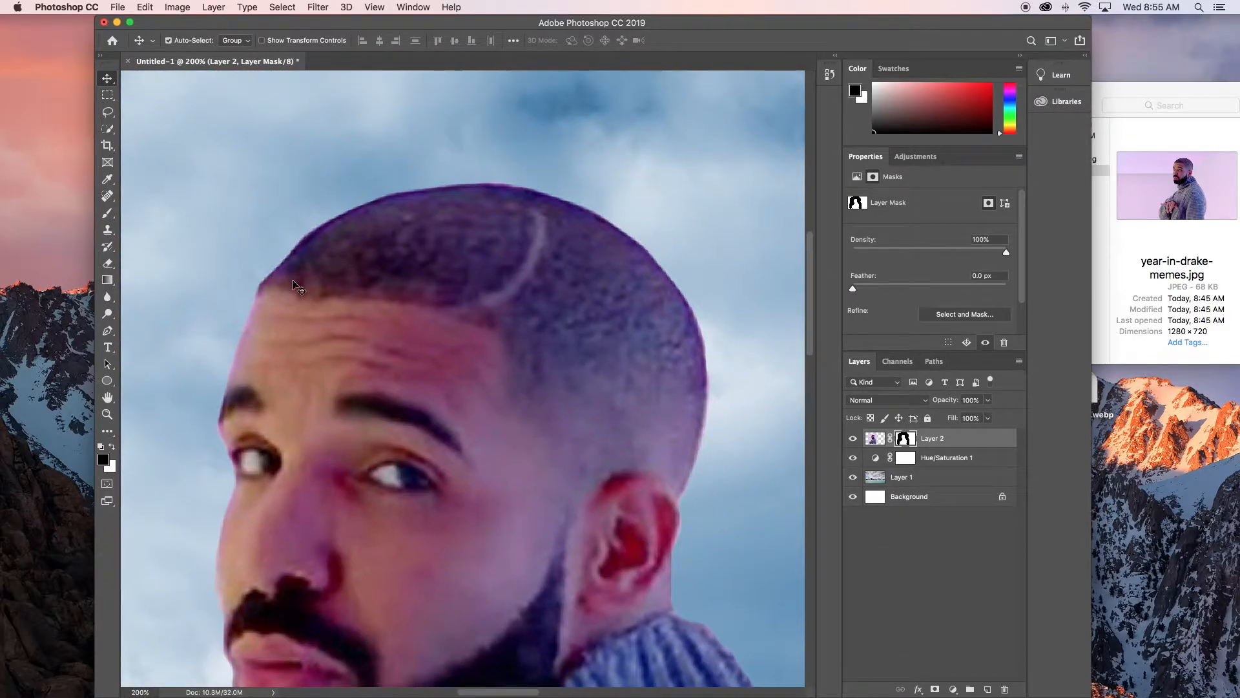
{"action": "key", "text": "b"}
{"action": "left_click_drag", "start_coordinate": [282, 294], "coordinate": [286, 288]}
{"action": "key", "text": "super+z"}
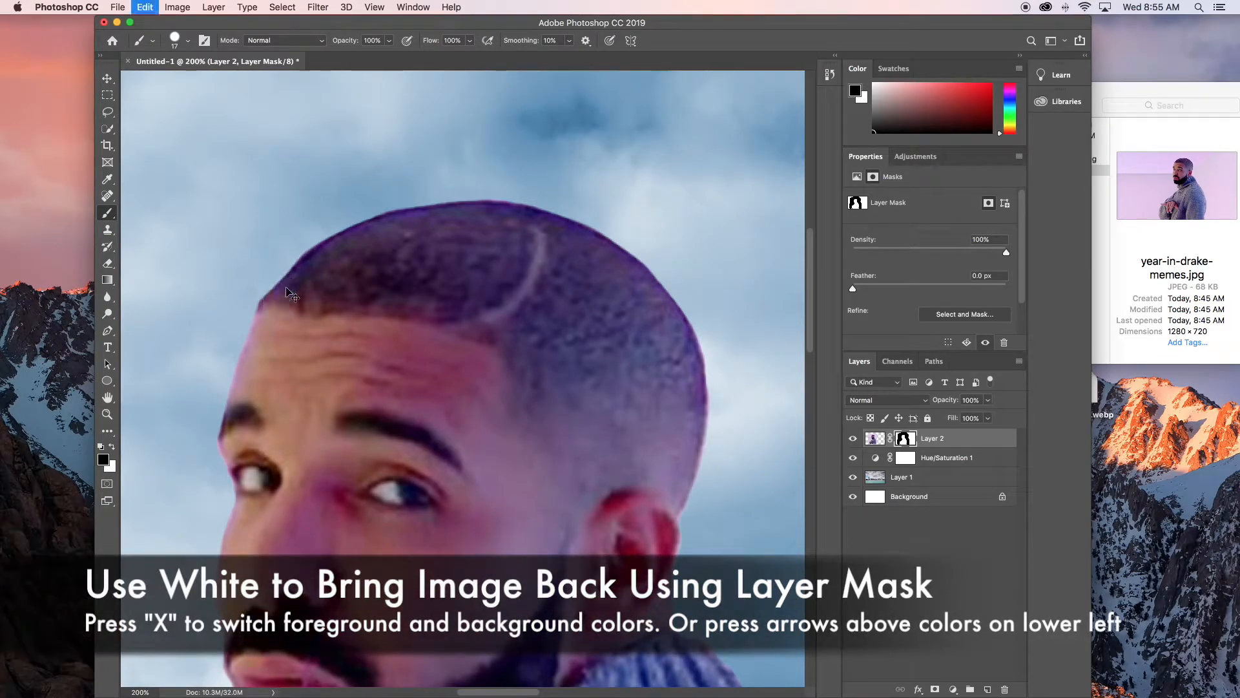
{"action": "key", "text": "x"}
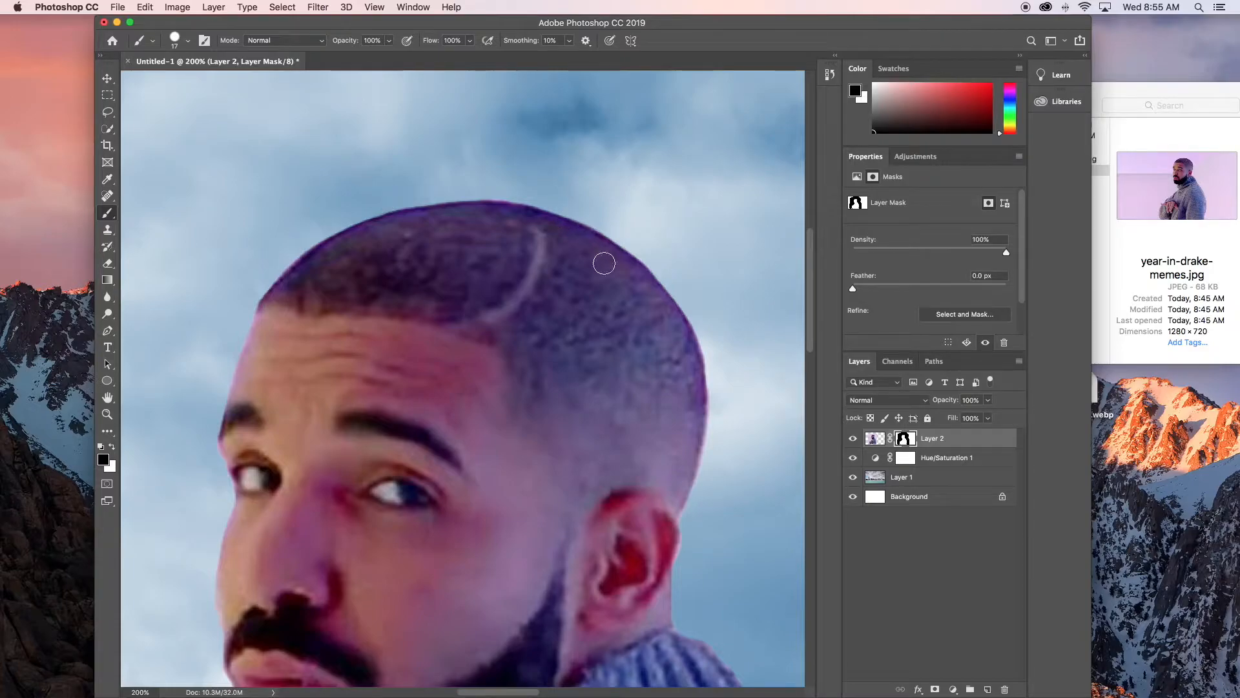
- Move the masked Drake down to the canvas's bottom edge and place a duplicate of the layer to his right
{"action": "scroll", "coordinate": [716, 459], "scroll_direction": "down", "scroll_amount": 10}
{"action": "scroll", "coordinate": [716, 459], "scroll_direction": "right", "scroll_amount": 8}
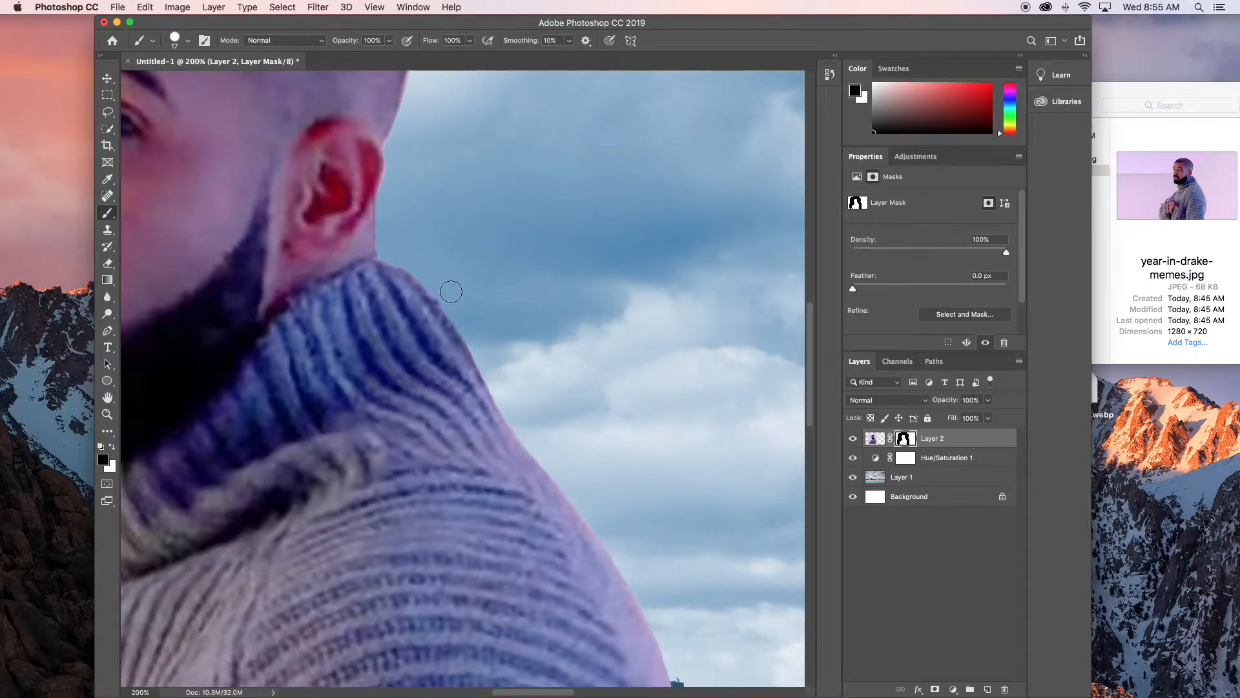
{"action": "scroll", "coordinate": [451, 291], "scroll_direction": "down", "scroll_amount": 6}
{"action": "scroll", "coordinate": [452, 292], "scroll_direction": "right", "scroll_amount": 5}
{"action": "key", "text": "super+minus"}
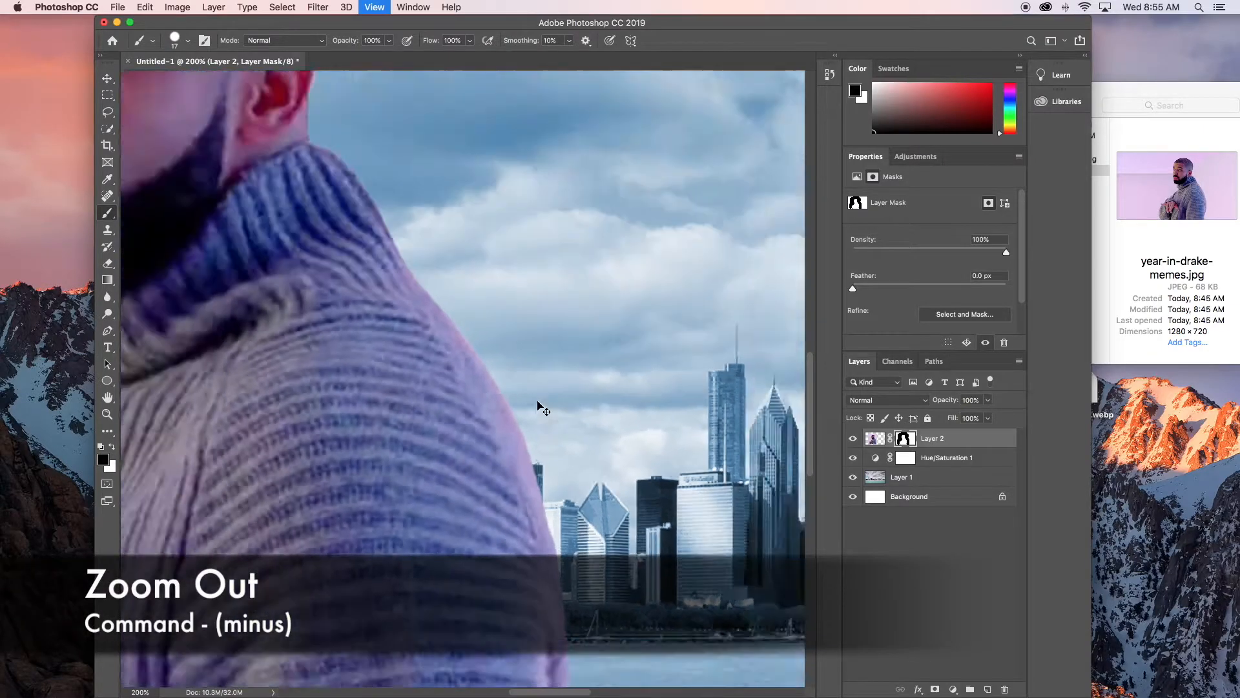
{"action": "key", "text": "super+minus"}
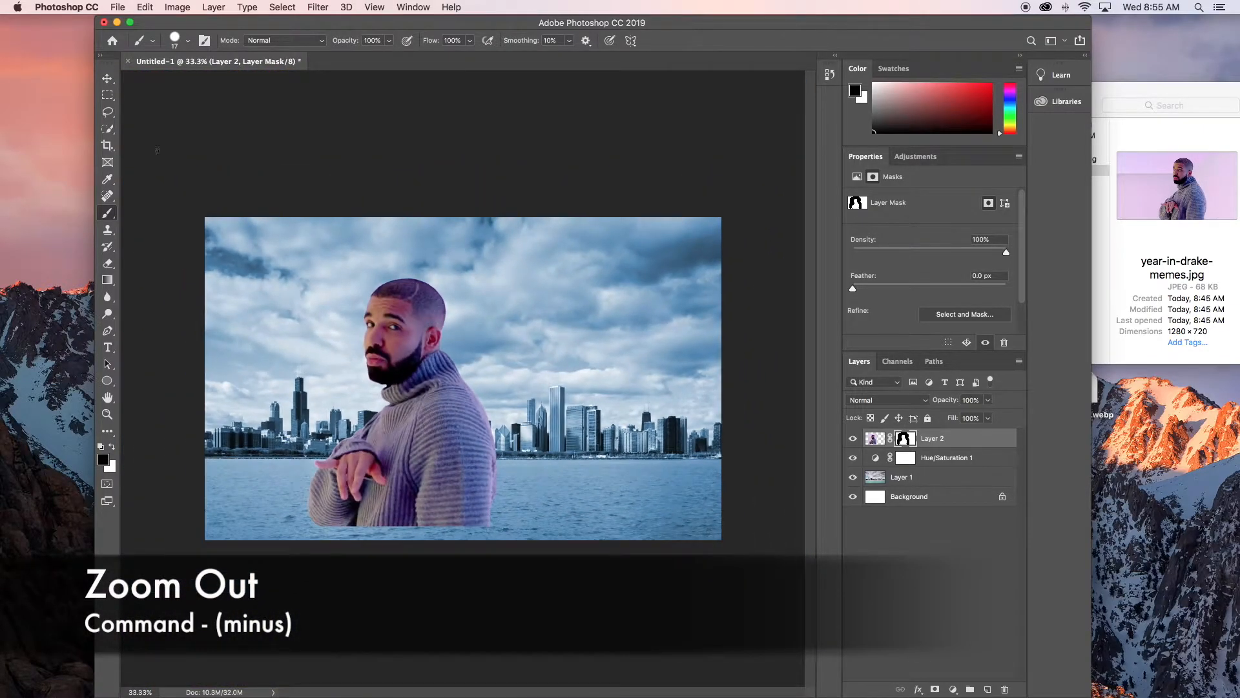
{"action": "left_click", "coordinate": [108, 78]}
{"action": "mouse_move", "coordinate": [445, 473]}
{"action": "left_mouse_down"}
{"action": "mouse_move", "coordinate": [598, 486]}
{"action": "mouse_move", "coordinate": [404, 483]}
{"action": "mouse_move", "coordinate": [545, 478]}
{"action": "left_mouse_up"}
- Flip the duplicated Drake layer horizontally
{"action": "left_click", "coordinate": [144, 7]}
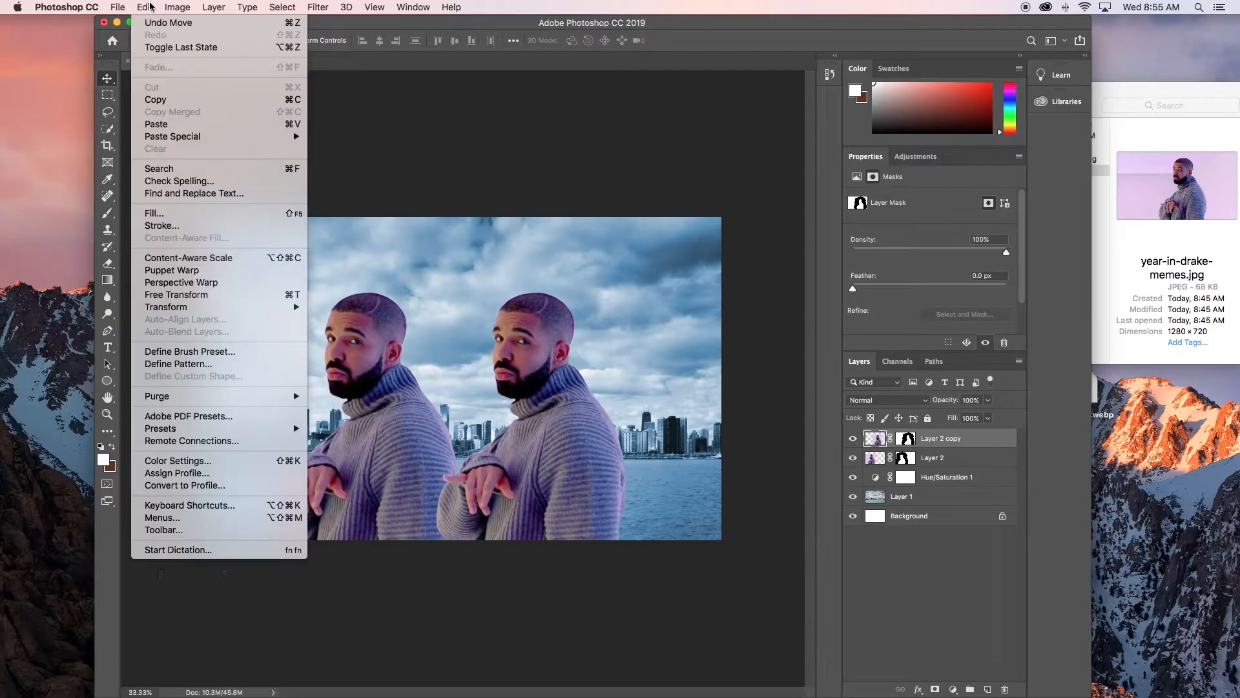
{"action": "mouse_move", "coordinate": [197, 310]}
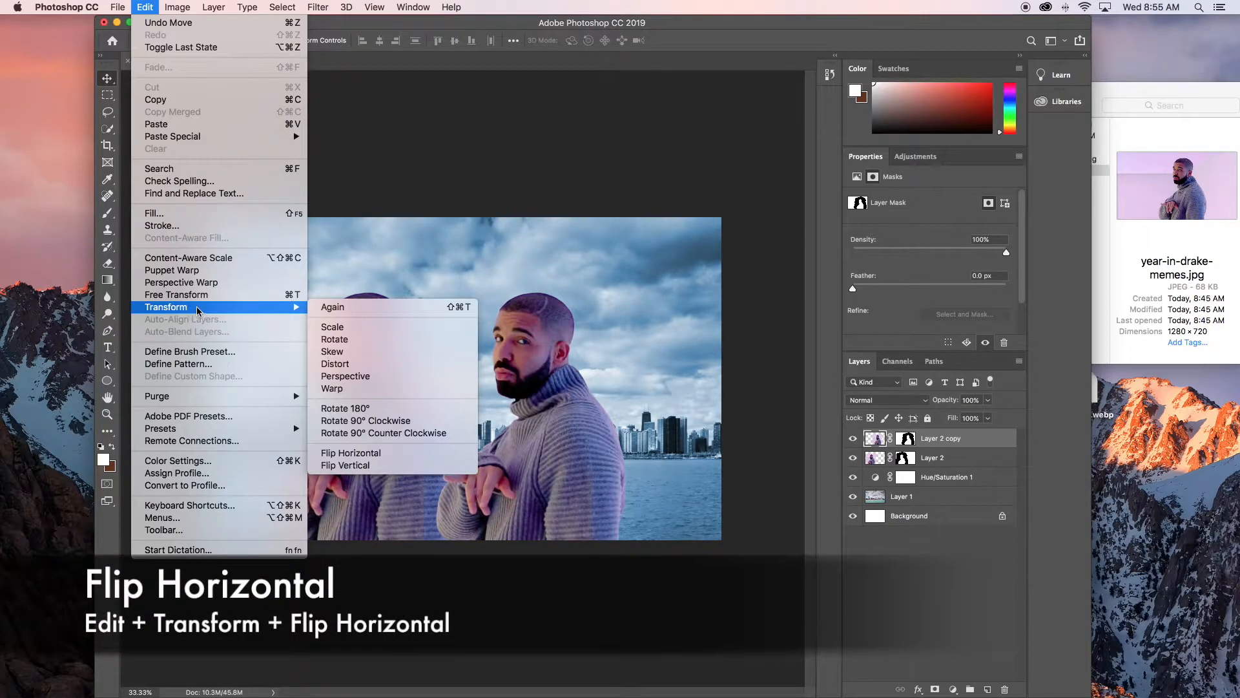
{"action": "left_click", "coordinate": [342, 455]}
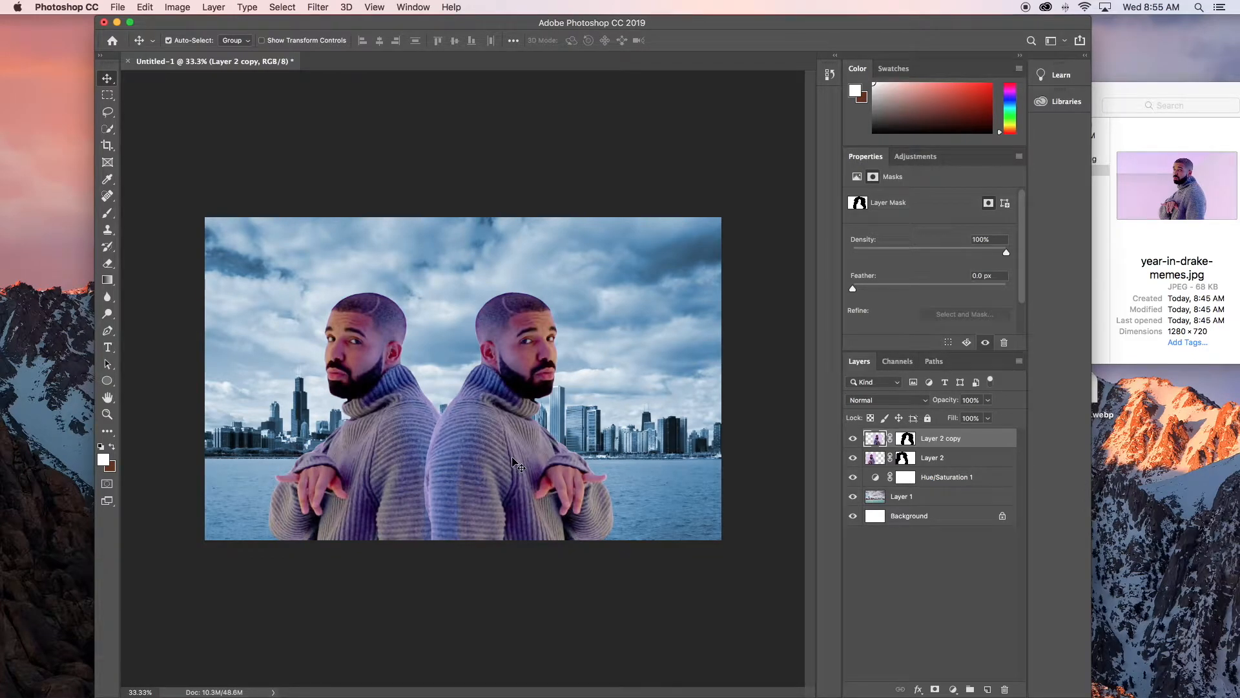
- Shift the flipped duplicate slightly right to X 3.15 in, Y 0.77 in, and move its layer below Layer 2
{"action": "left_click_drag", "start_coordinate": [519, 461], "coordinate": [529, 461]}
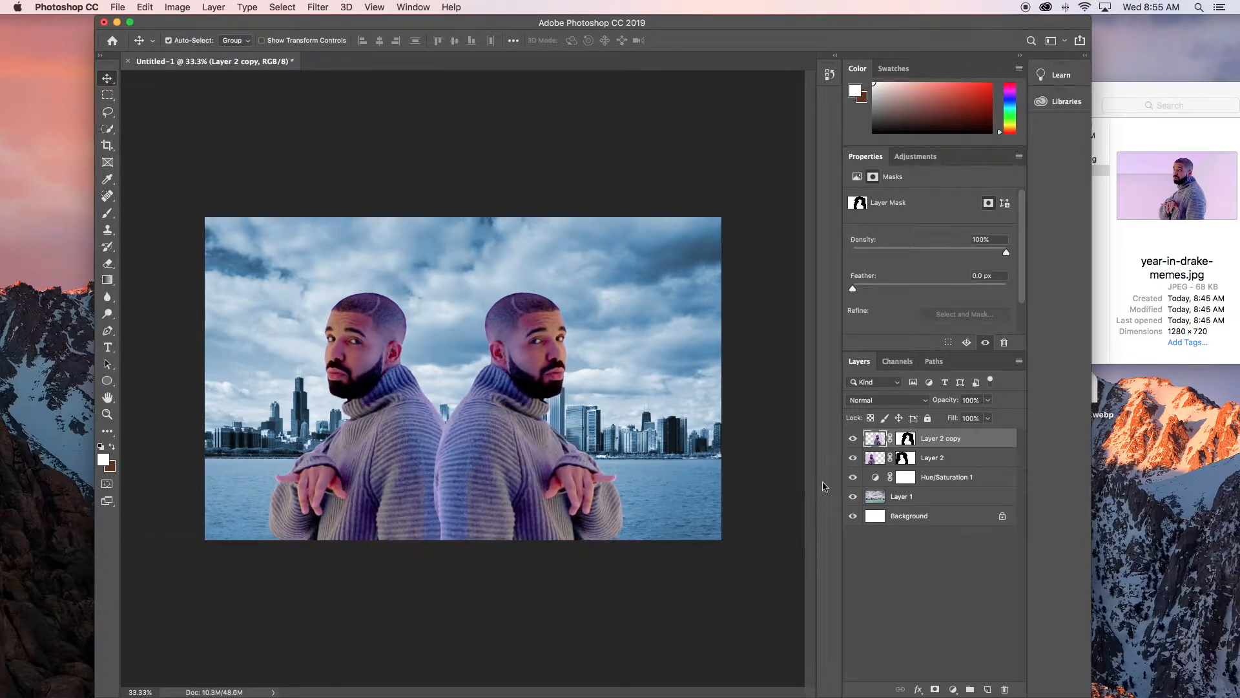
{"action": "left_click_drag", "start_coordinate": [964, 439], "coordinate": [962, 462]}
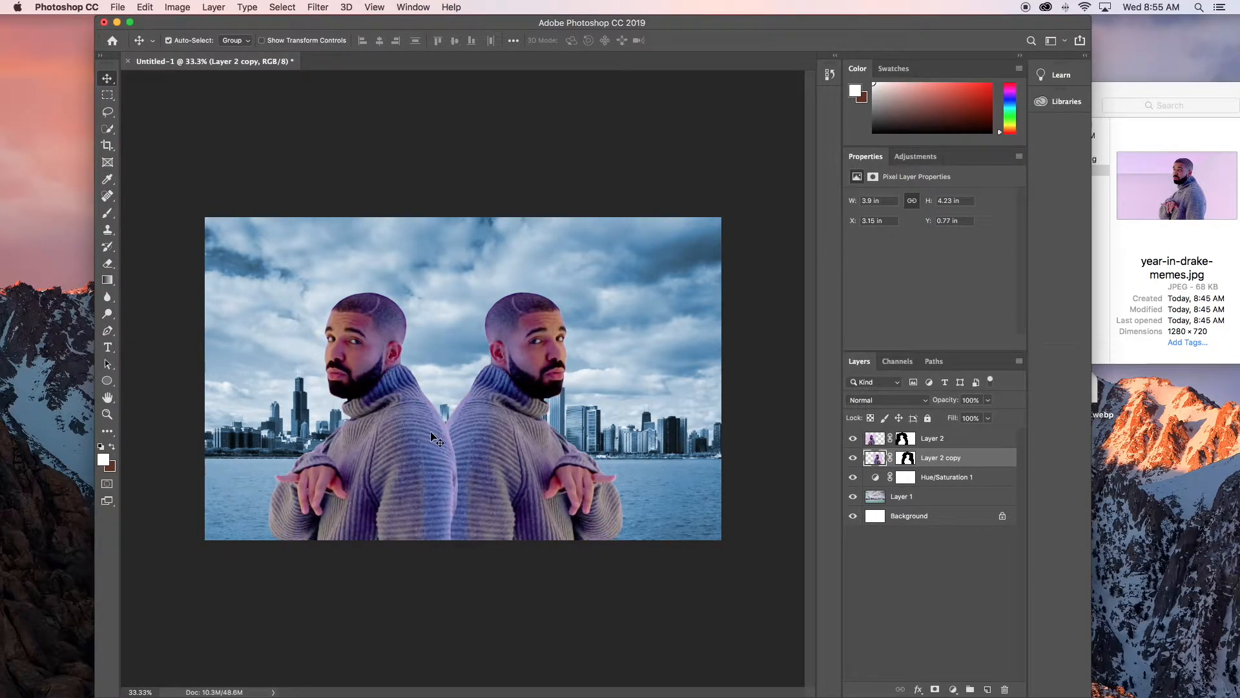
- Swap the two Drake figures' sides so they face each other, placing Layer 2 at X 3.26 in, Y 0.77 in
{"action": "left_click_drag", "start_coordinate": [496, 438], "coordinate": [527, 444]}
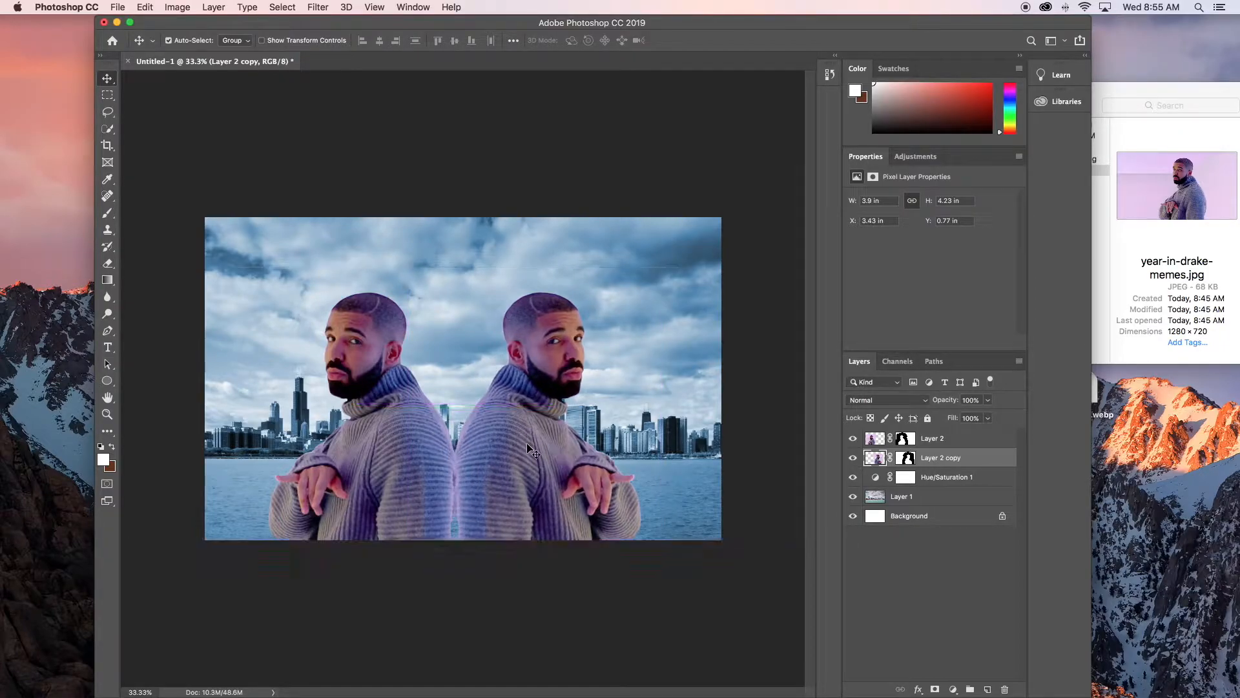
{"action": "left_click", "coordinate": [146, 7]}
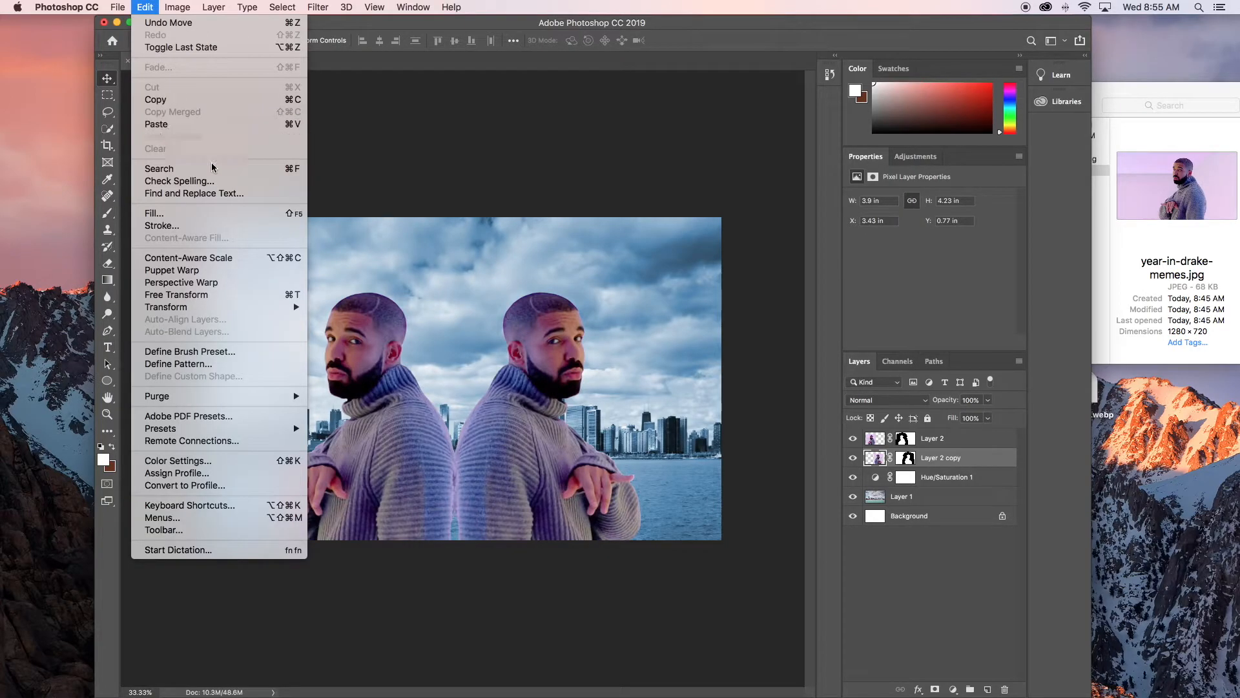
{"action": "left_click", "coordinate": [508, 383]}
{"action": "left_click_drag", "start_coordinate": [509, 382], "coordinate": [328, 375]}
{"action": "left_click_drag", "start_coordinate": [354, 416], "coordinate": [571, 417]}
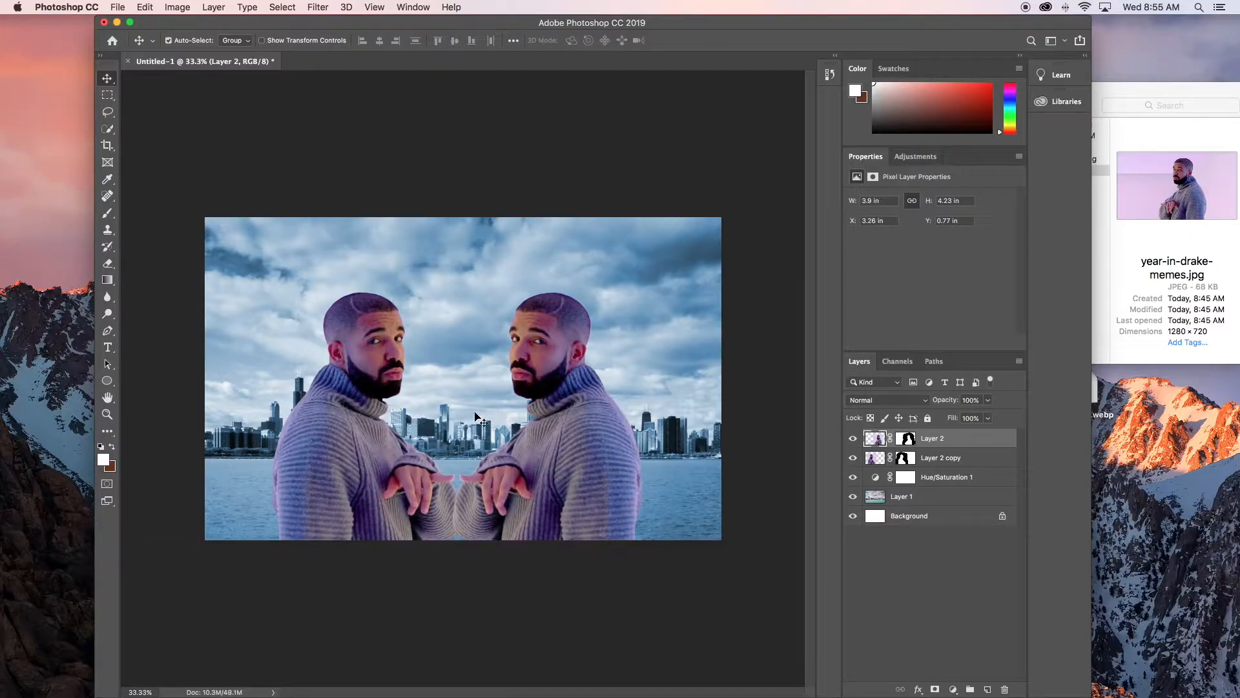
- Nudge the Layer 2 copy Drake slightly right to X 0.72 in
{"action": "left_click", "coordinate": [364, 418]}
{"action": "key", "text": "shift+Right"}
{"action": "key", "text": "shift+Right"}
{"action": "key", "text": "shift+Right"}
{"action": "key", "text": "Left"}
{"action": "key", "text": "Left"}
{"action": "key", "text": "Left"}
{"action": "key", "text": "Left"}
{"action": "key", "text": "Left"}
{"action": "key", "text": "Left"}
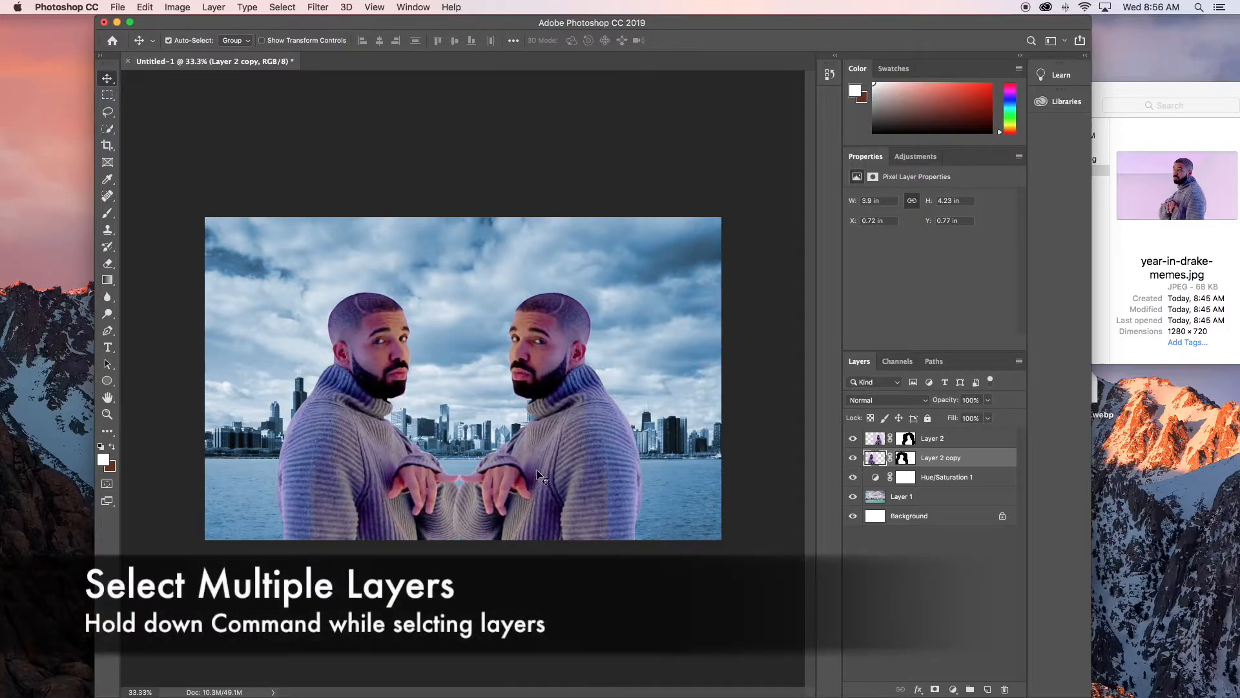
- Select Layer 2 and Layer 2 copy together, check their combined Free Transform bounds, and show the rulers
{"action": "left_click", "coordinate": [545, 477], "text": "shift"}
{"action": "left_click", "coordinate": [348, 450], "text": "shift"}
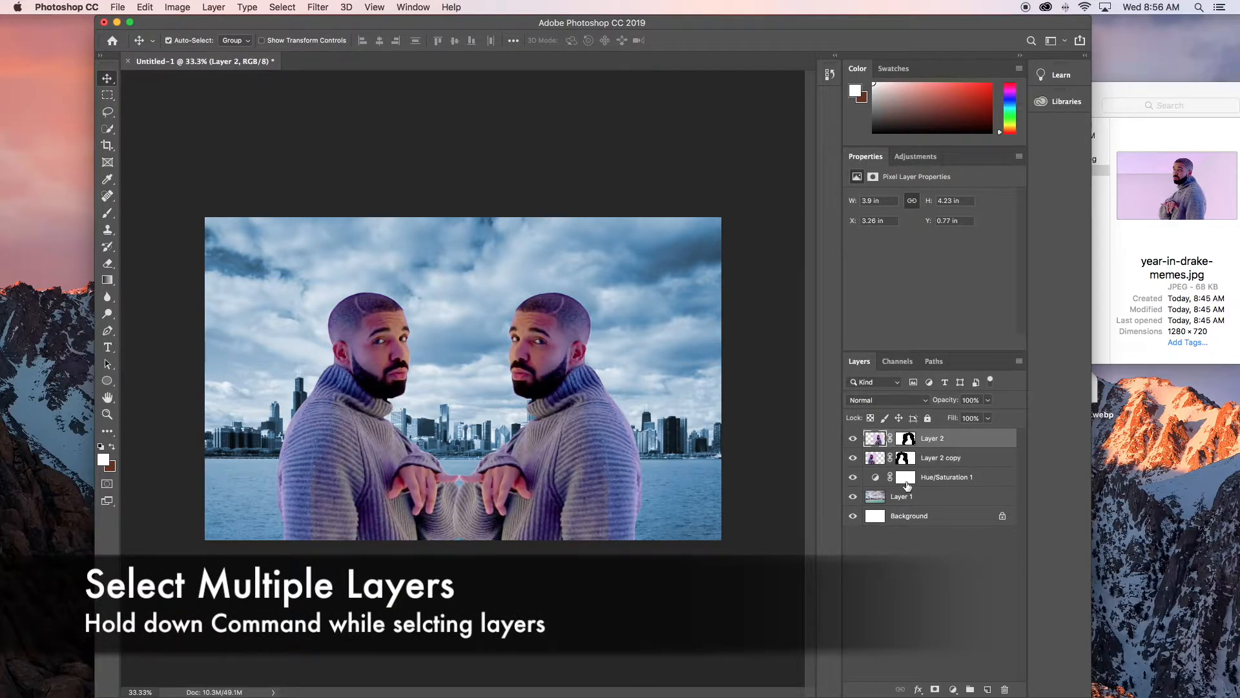
{"action": "left_click", "coordinate": [963, 460], "text": "super"}
{"action": "key", "text": "super+t"}
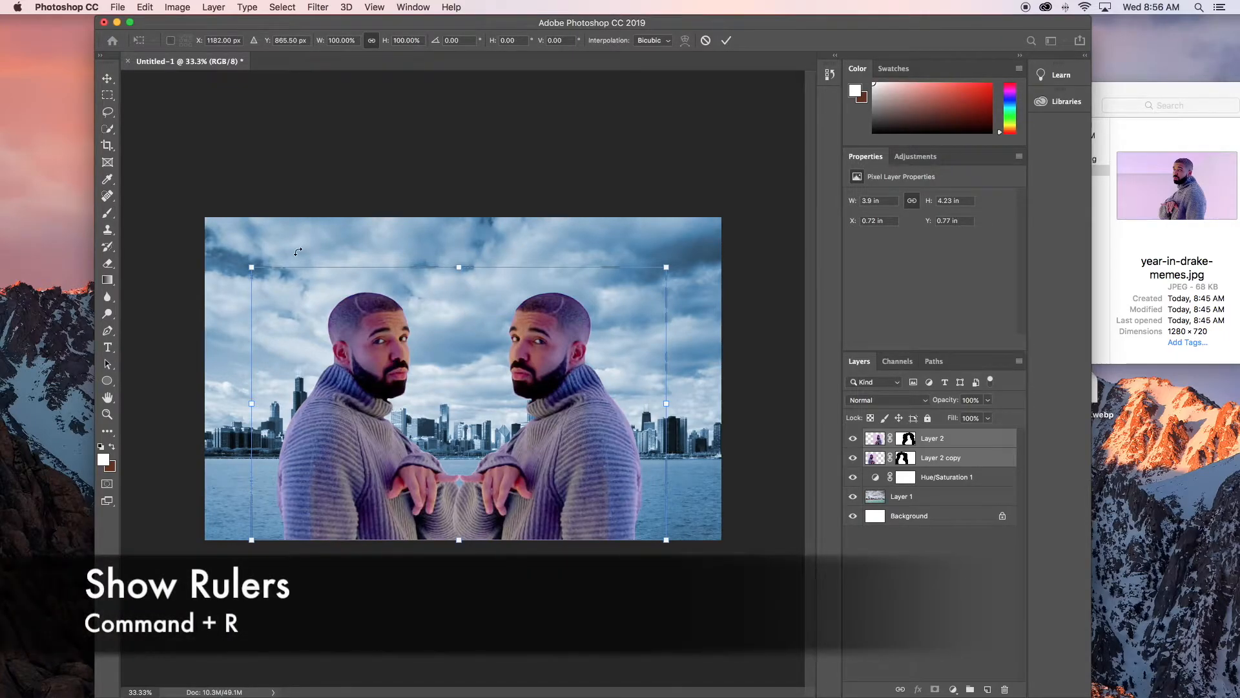
{"action": "key", "text": "super+r"}
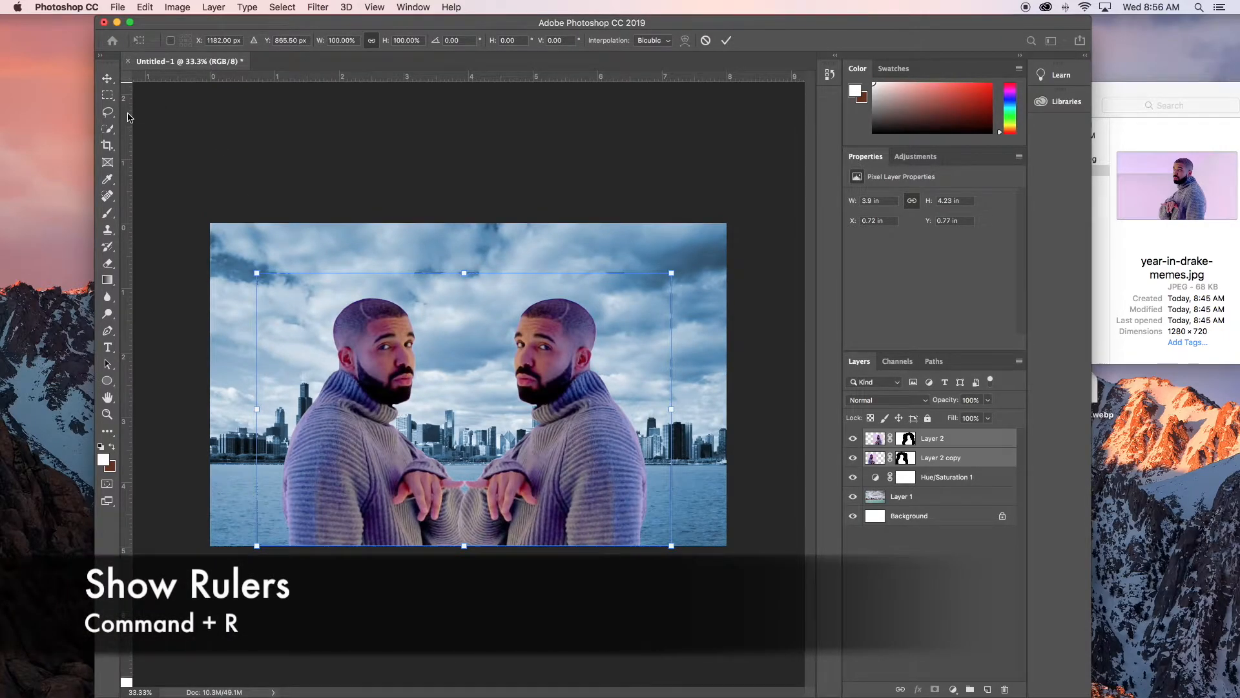
{"action": "key", "text": "Return"}
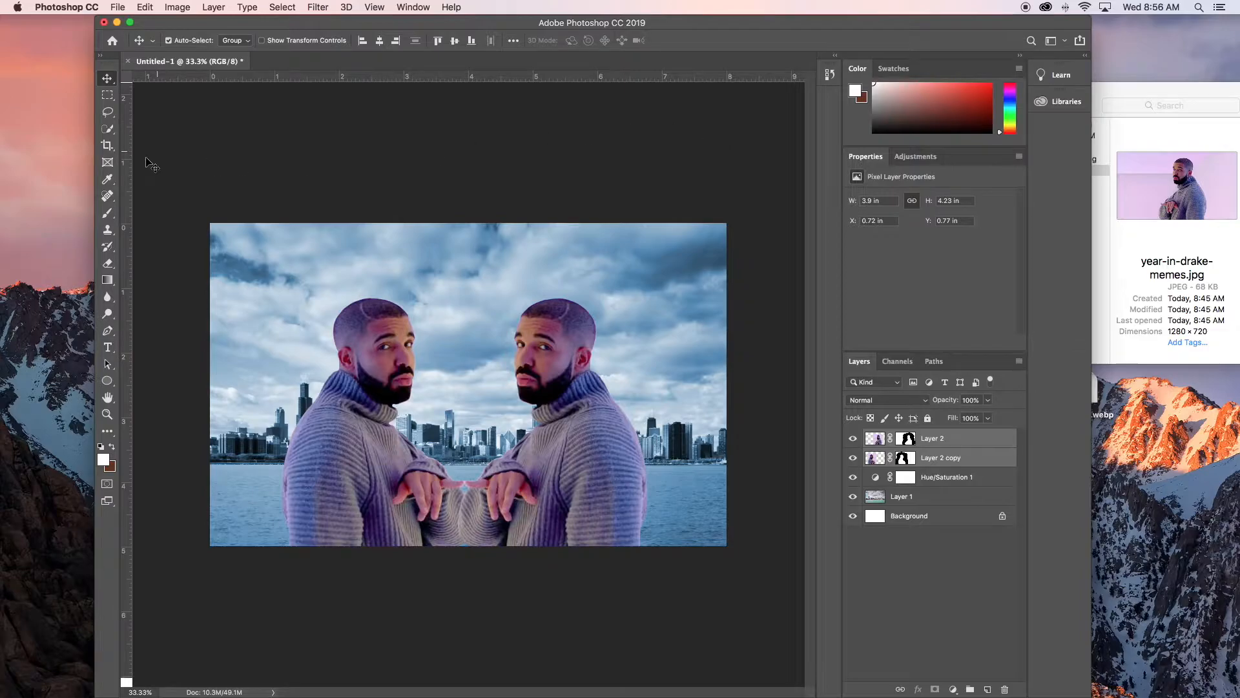
- Change the ruler units to Pixels in the preferences
{"action": "double_click", "coordinate": [188, 76]}
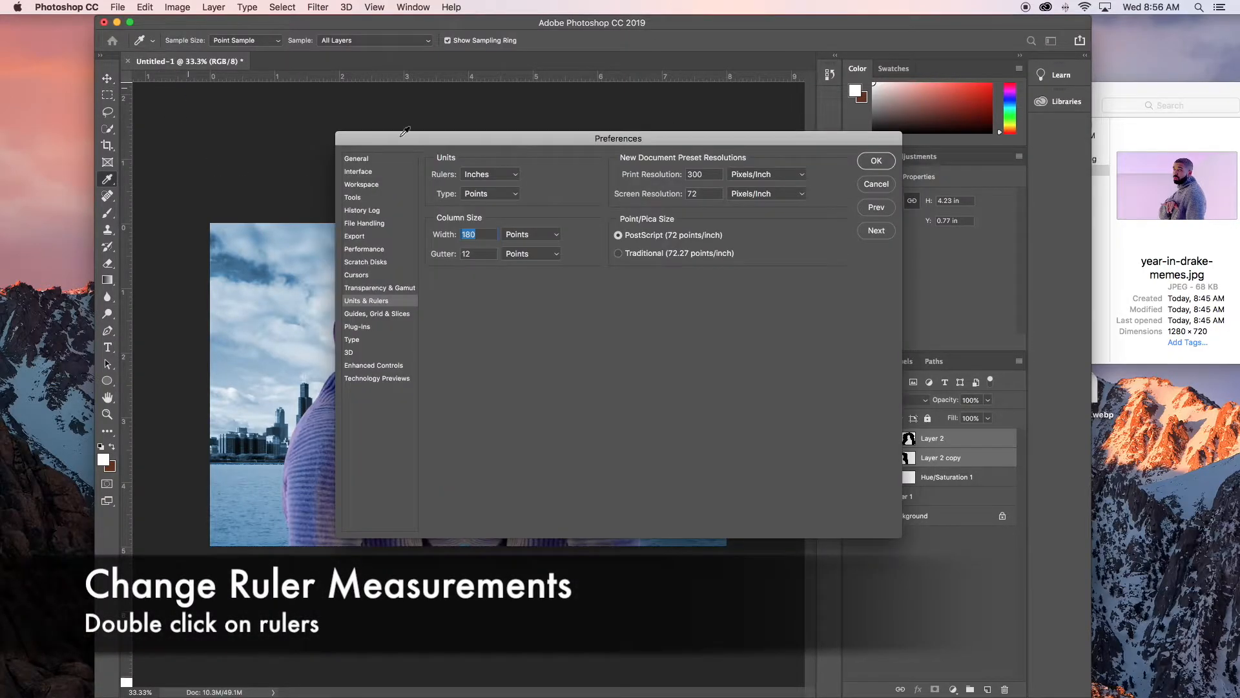
{"action": "left_click", "coordinate": [505, 180]}
{"action": "left_click", "coordinate": [482, 165]}
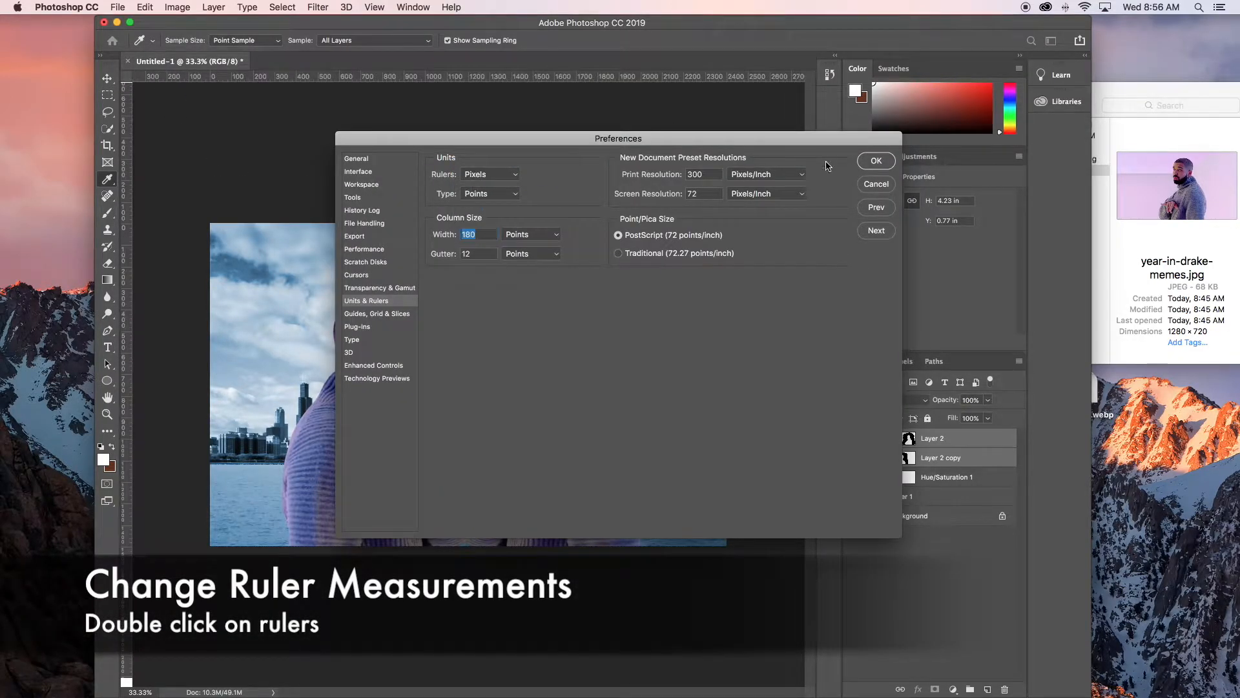
{"action": "left_click", "coordinate": [876, 161]}
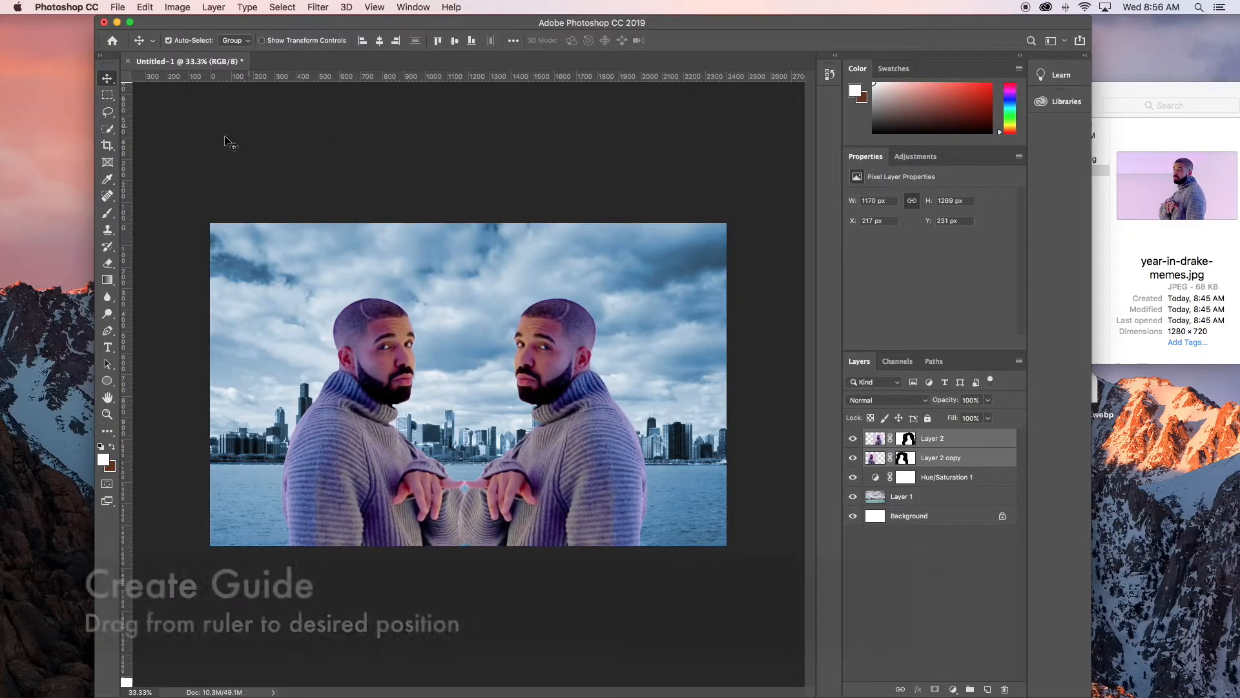
- Place a vertical guide at the canvas's horizontal center and nudge both Drake layers right to X 237 px
{"action": "left_click_drag", "start_coordinate": [127, 137], "coordinate": [477, 133]}
{"action": "key", "text": "shift+Right"}
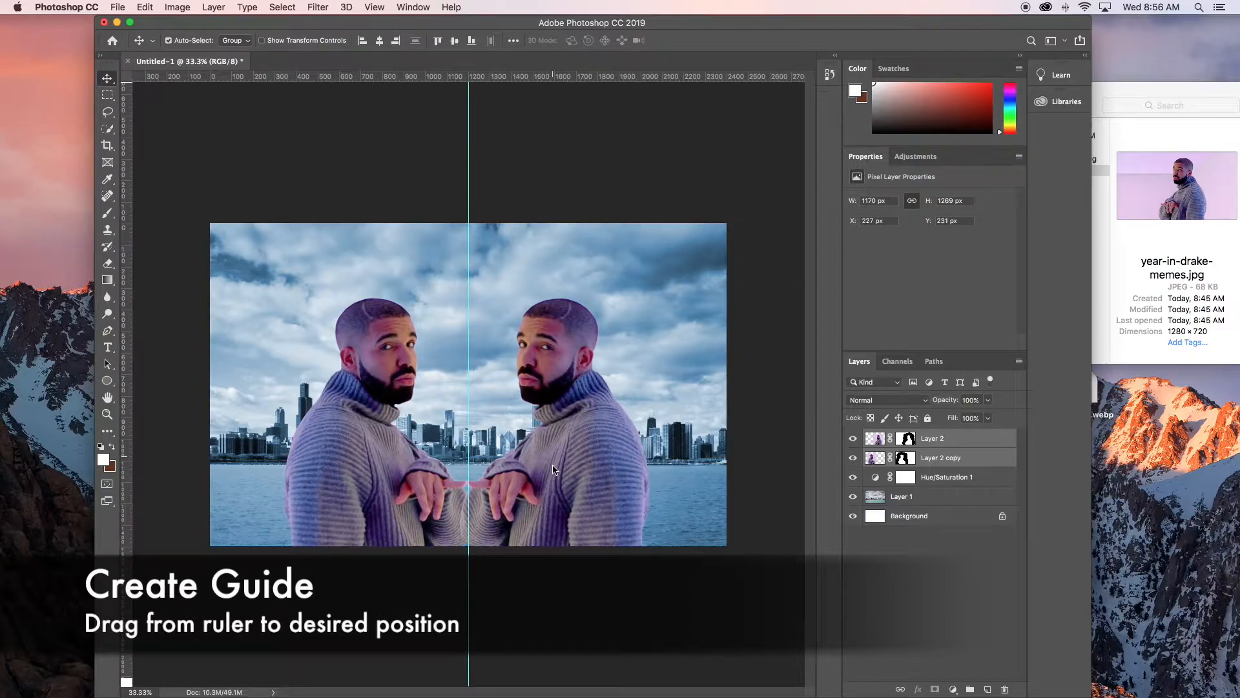
{"action": "key", "text": "shift+Right"}
- Hide the guide and check up close where the two figures' fingers and sleeves meet
{"action": "key", "text": "super+semicolon"}
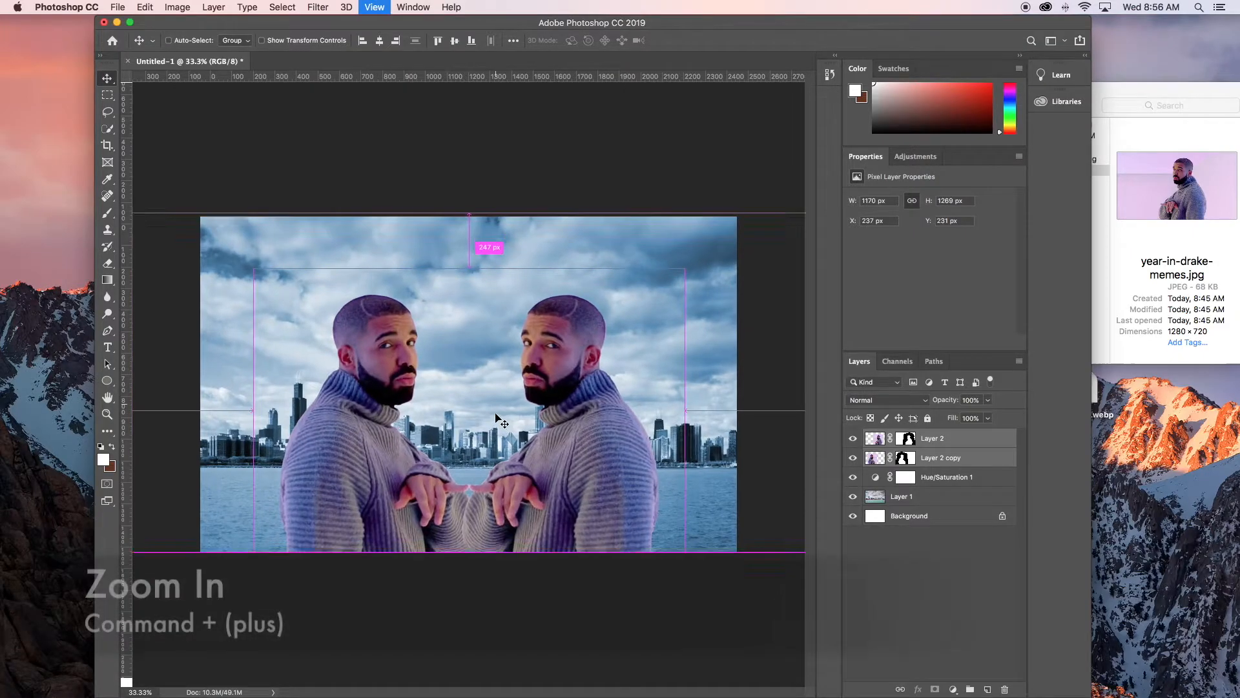
{"action": "key", "text": "super+plus"}
{"action": "key", "text": "super+plus"}
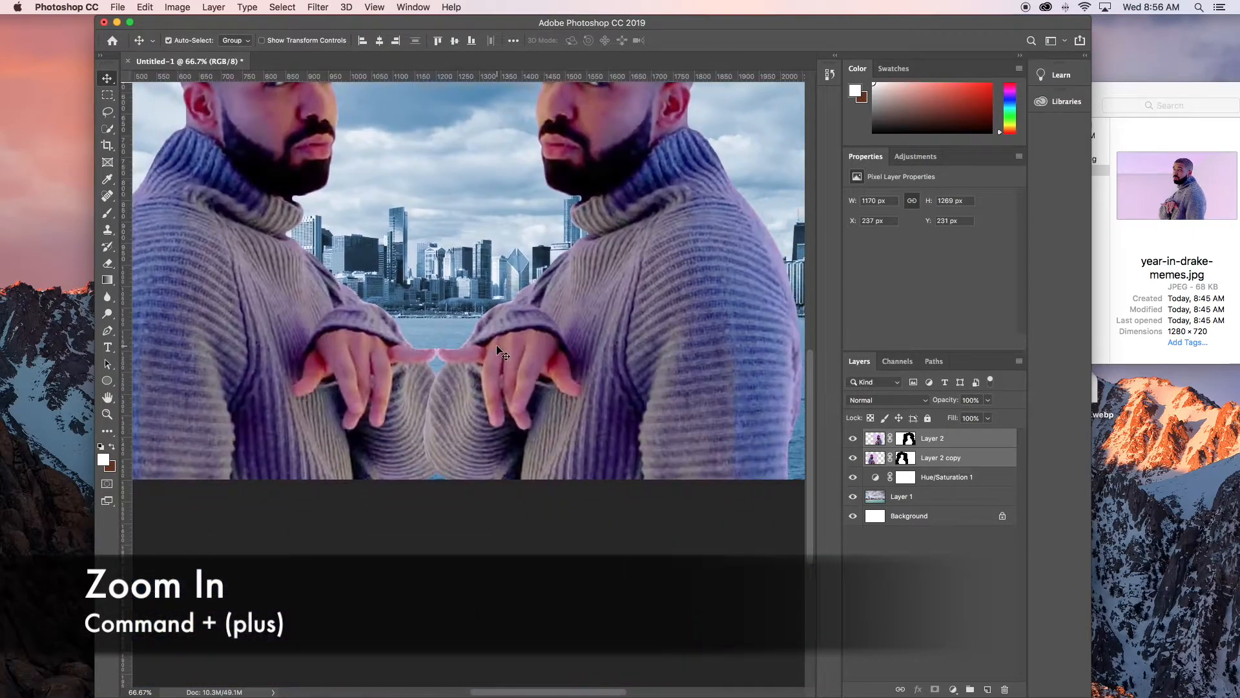
{"action": "key", "text": "super+minus"}
{"action": "key", "text": "super+minus"}
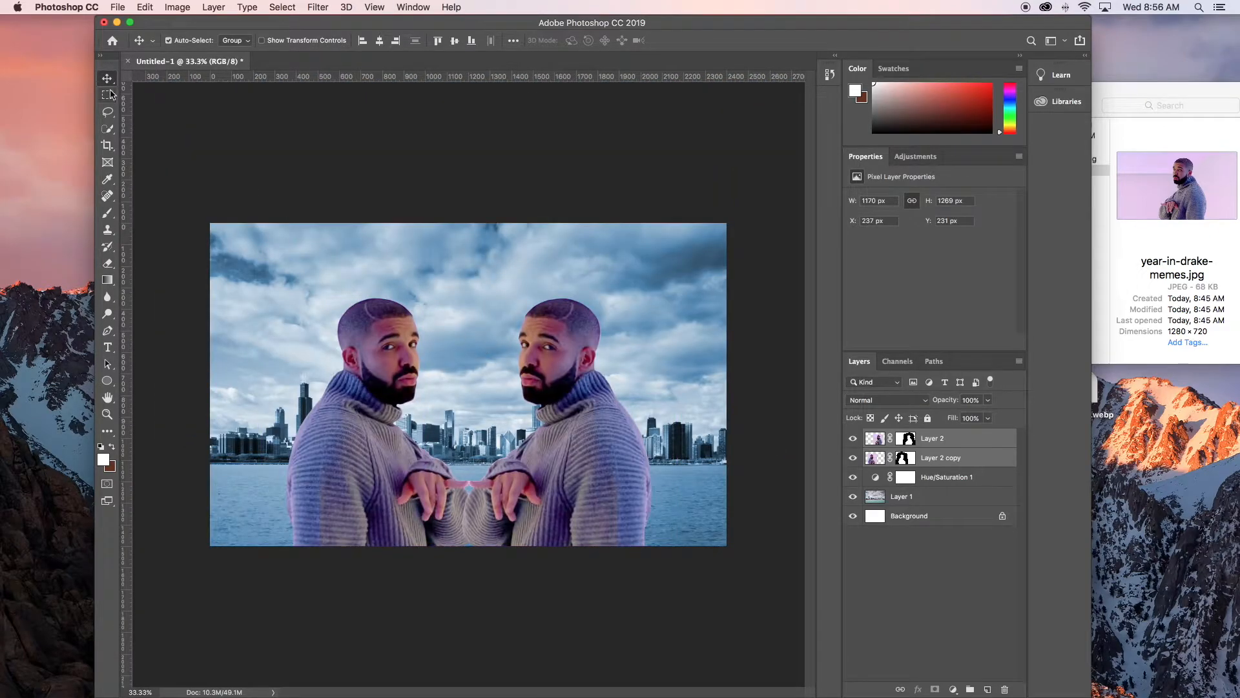
- Marquee-select the area around the left figure up to the canvas center, fill it with black on Layer 2's mask, and deselect
{"action": "left_click", "coordinate": [108, 95]}
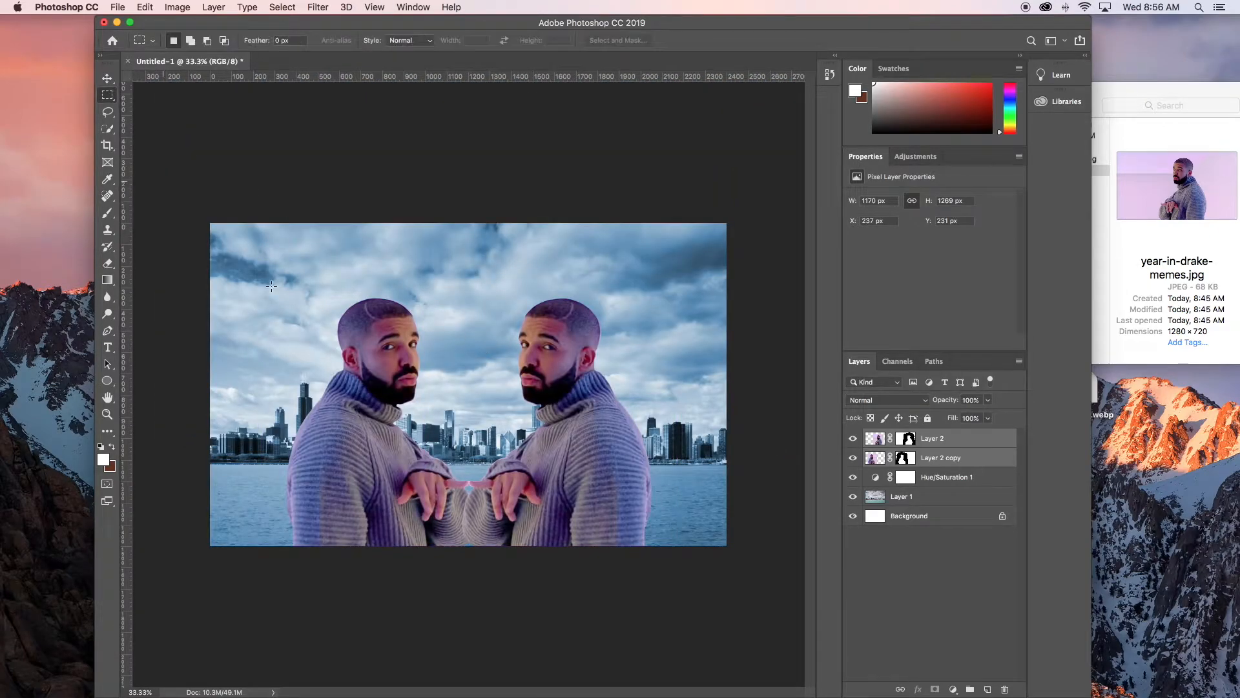
{"action": "left_click_drag", "start_coordinate": [261, 235], "coordinate": [468, 601]}
{"action": "left_click", "coordinate": [907, 439]}
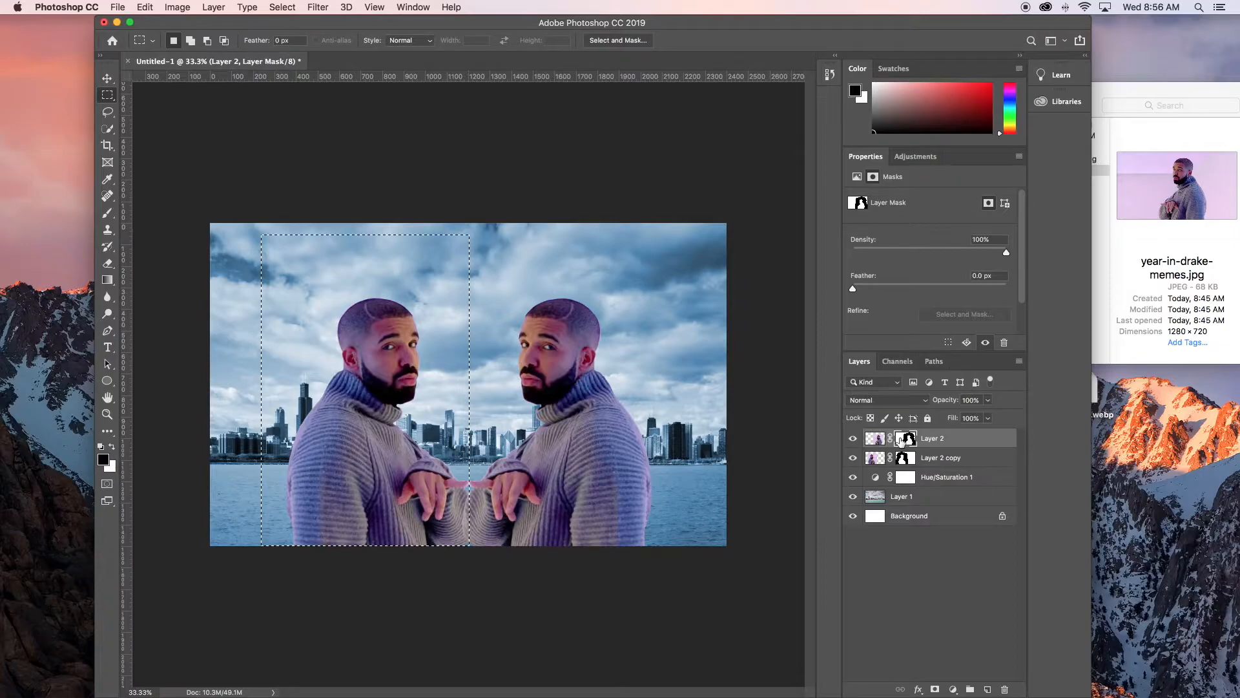
{"action": "key", "text": "super+BackSpace"}
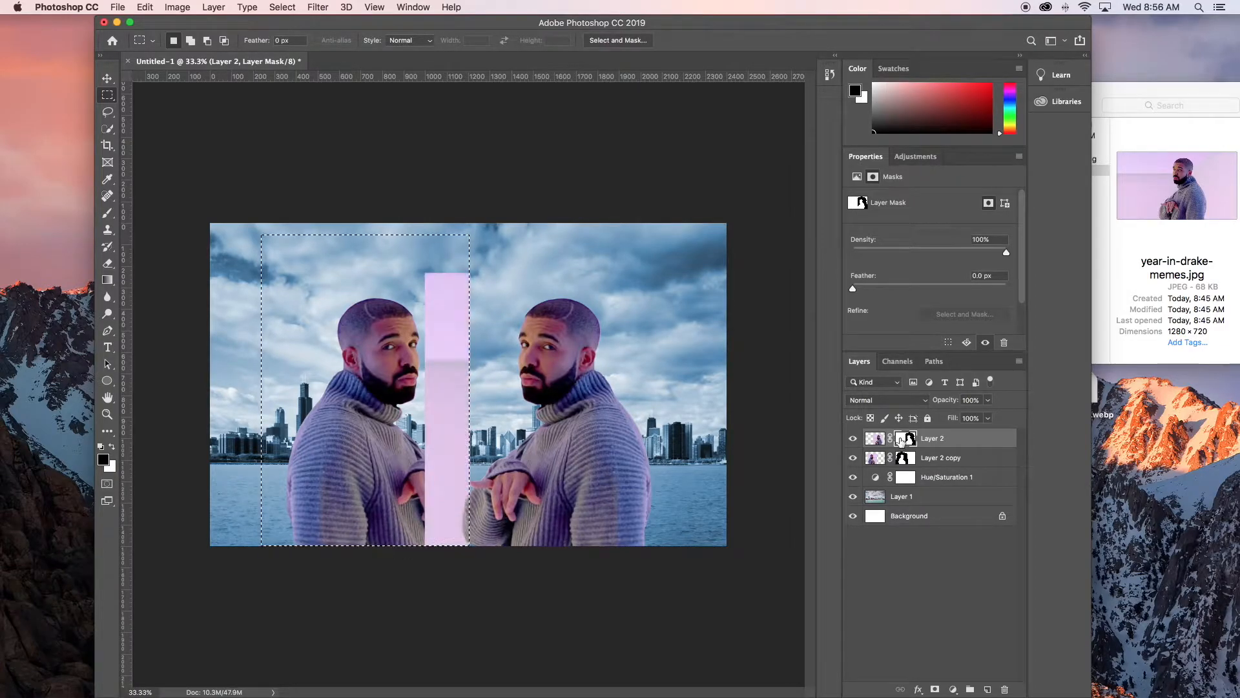
{"action": "key", "text": "super+z"}
{"action": "key", "text": "alt+BackSpace"}
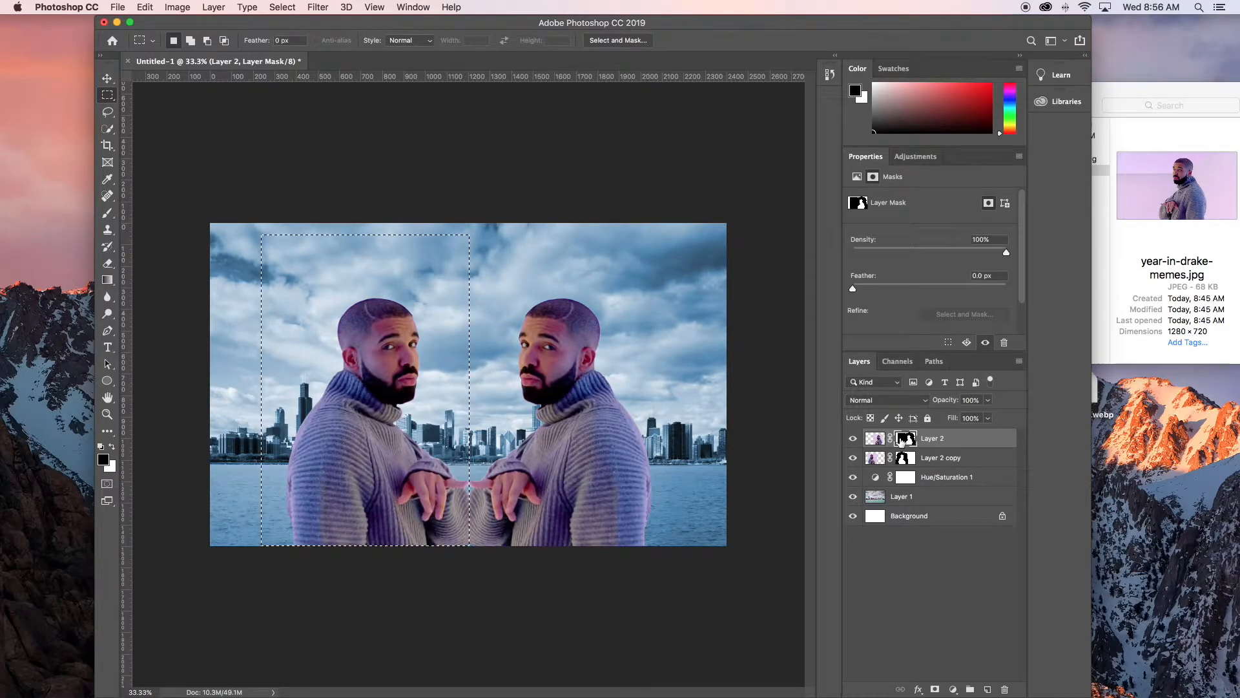
{"action": "key", "text": "super+d"}
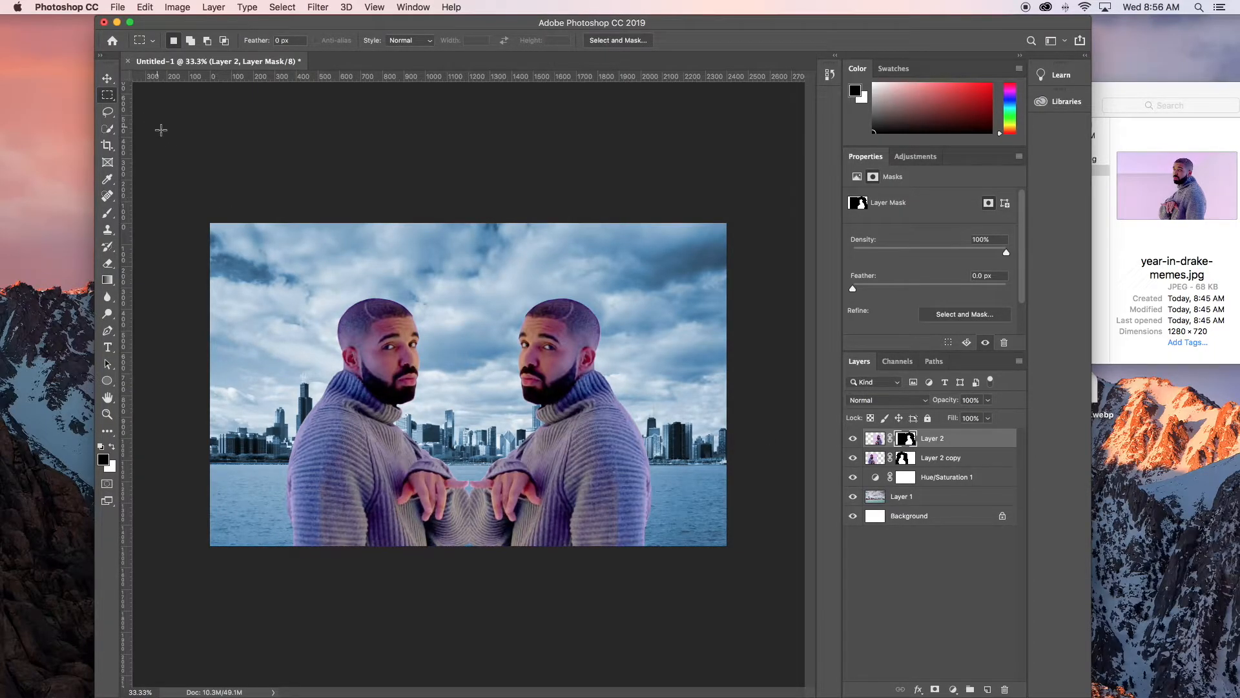
- Nudge the left Drake on Layer 2 copy 12 px right to X 249 px with the Move tool
{"action": "left_click", "coordinate": [108, 78]}
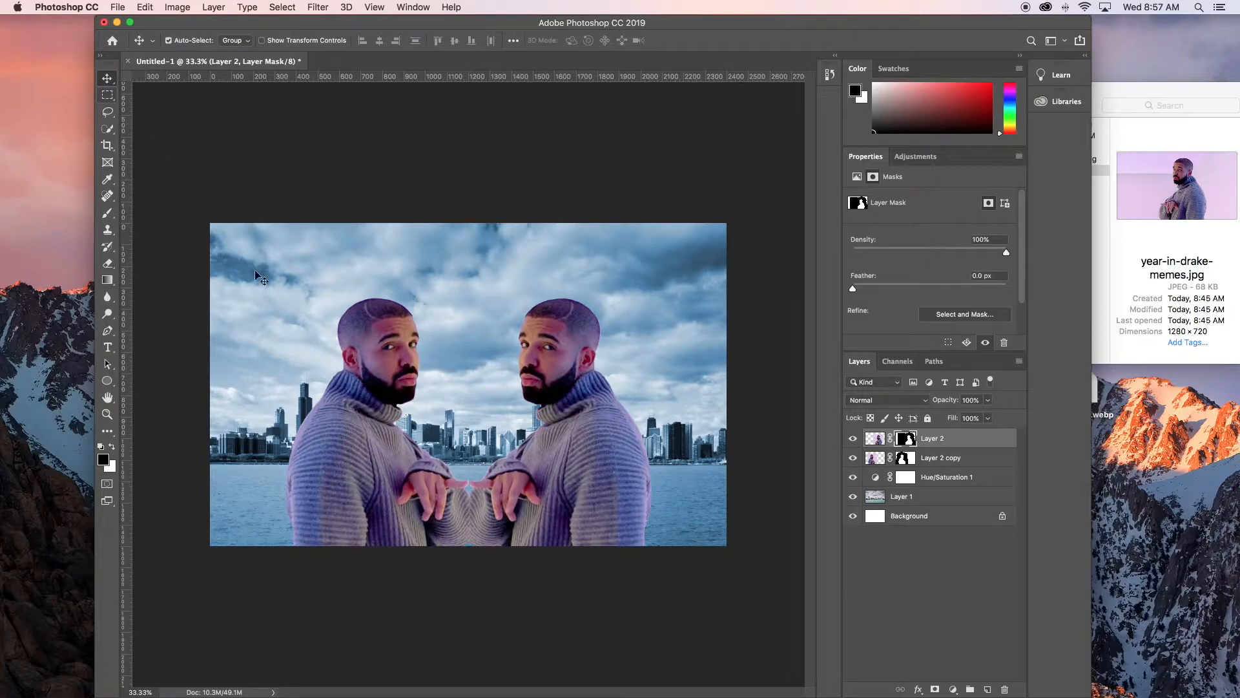
{"action": "left_click", "coordinate": [367, 369]}
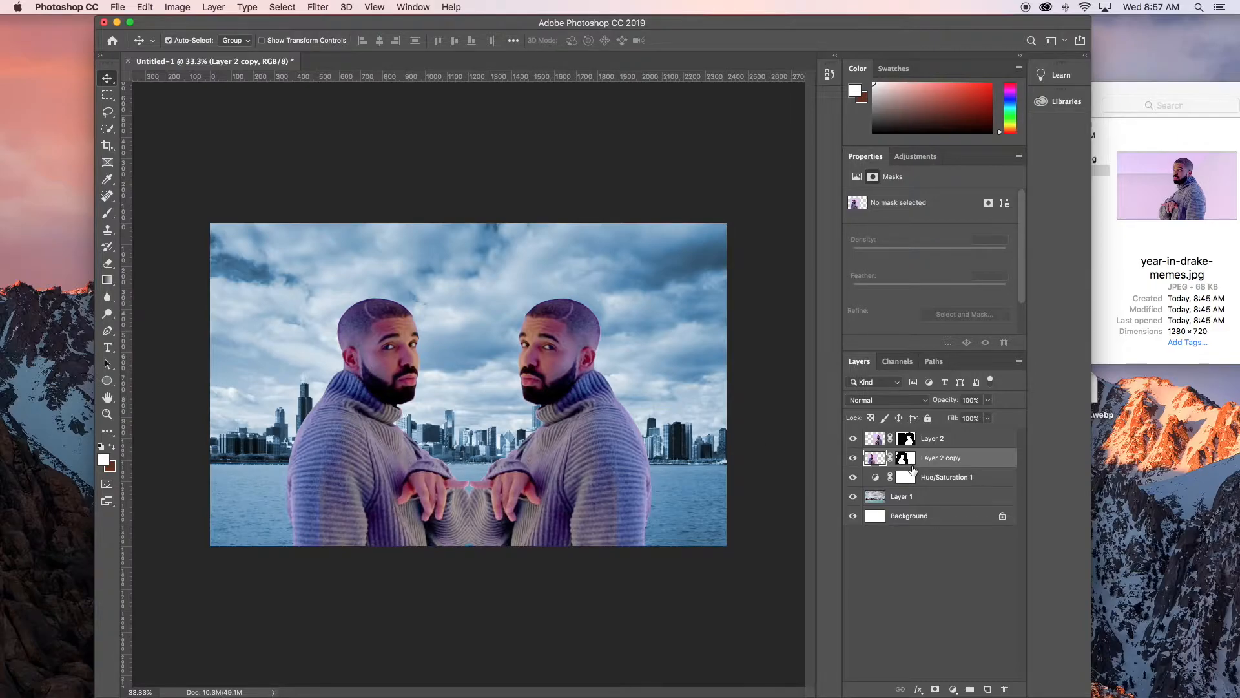
{"action": "key", "text": "Right"}
{"action": "key", "text": "Right"}
{"action": "key", "text": "Right"}
{"action": "key", "text": "Right"}
{"action": "key", "text": "Right"}
{"action": "key", "text": "Right"}
{"action": "key", "text": "Right"}
{"action": "key", "text": "Right"}
{"action": "key", "text": "Right"}
{"action": "key", "text": "Right"}
{"action": "key", "text": "Right"}
{"action": "key", "text": "Right"}
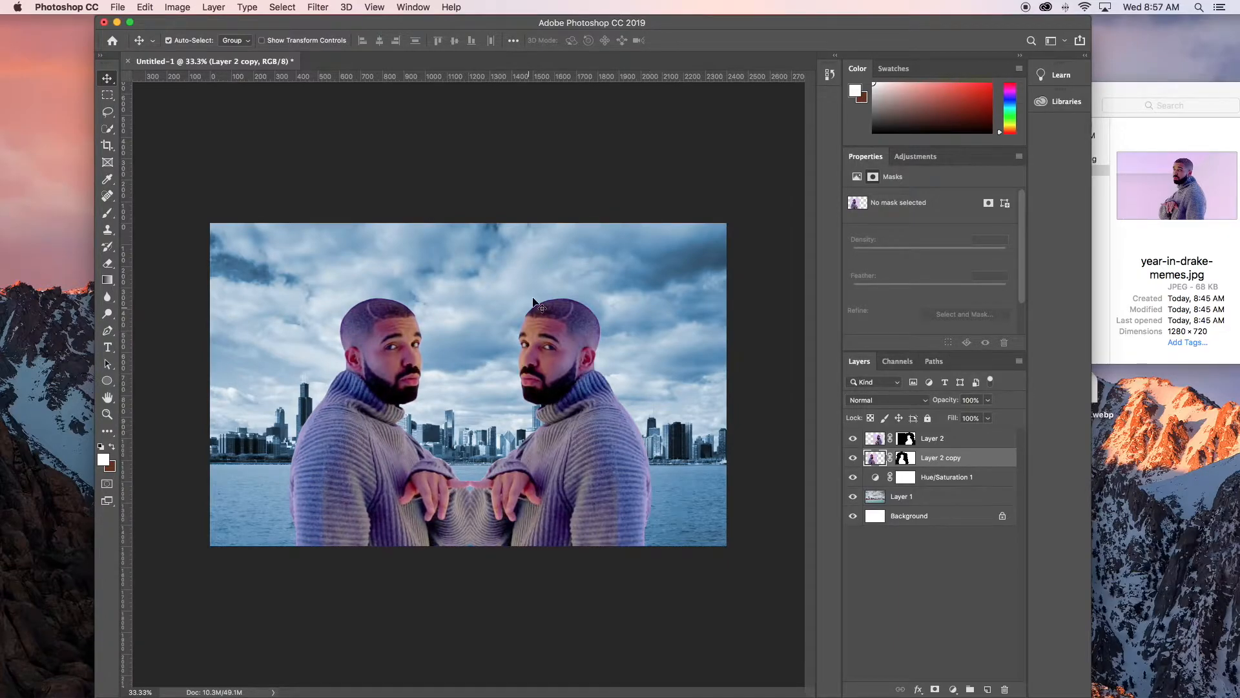
- Put Layer 2 and Layer 2 copy together into a new layer group
{"action": "left_click", "coordinate": [980, 442], "text": "shift"}
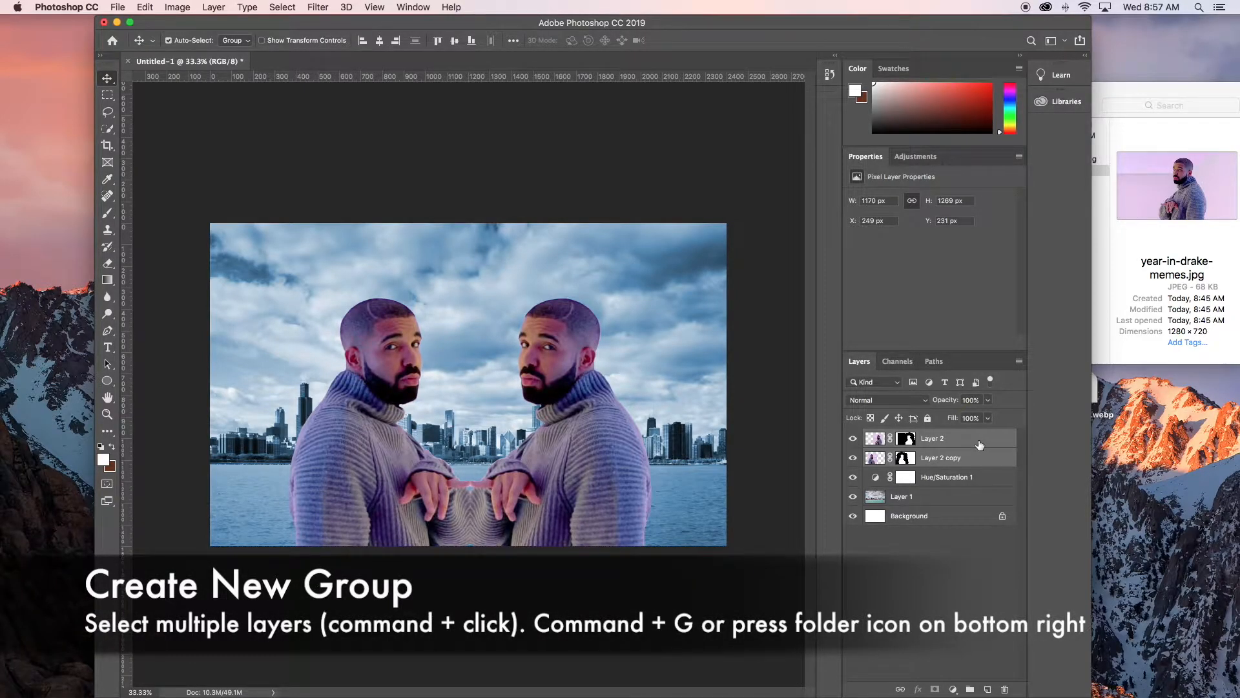
{"action": "right_click", "coordinate": [982, 446]}
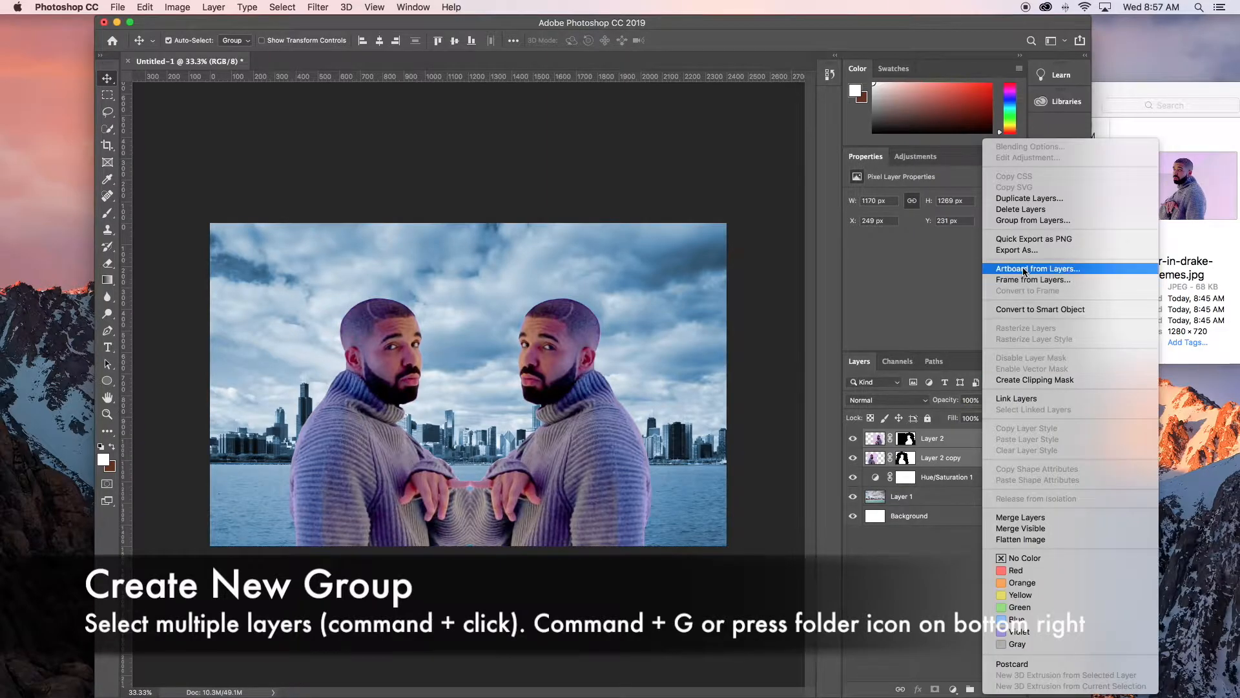
{"action": "left_click", "coordinate": [953, 449]}
{"action": "left_click", "coordinate": [970, 690]}
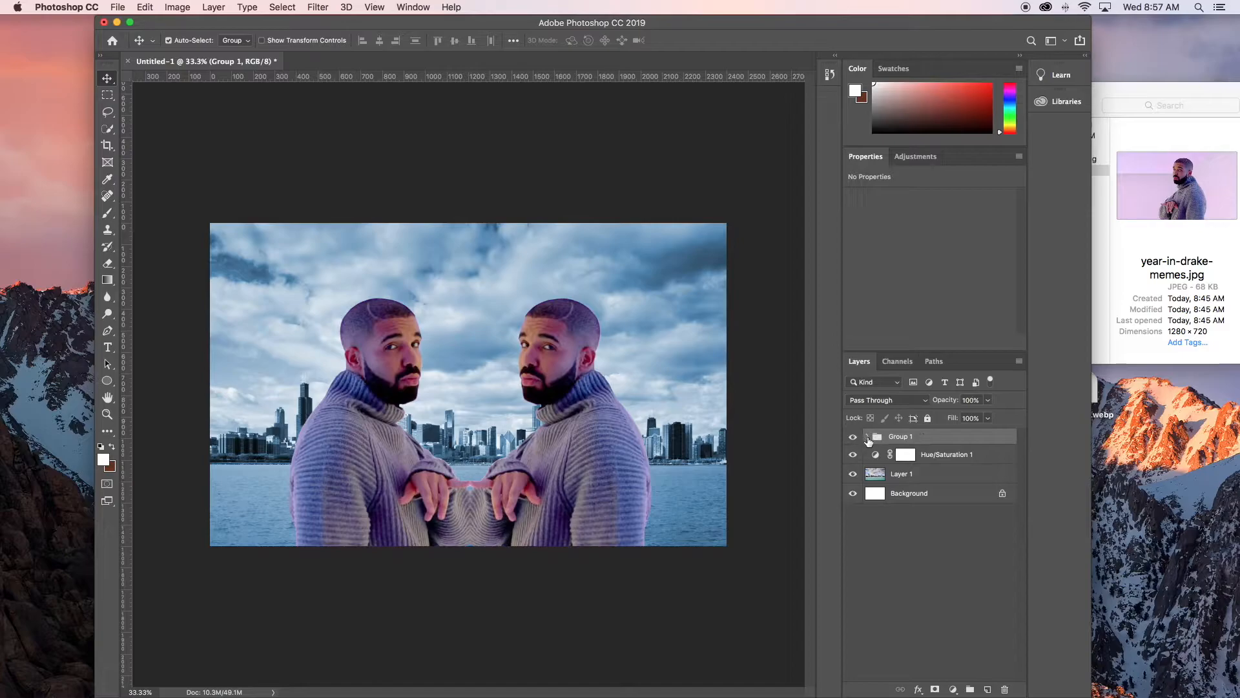
- Add a Hue/Saturation adjustment layer above the Drake group and clip it to the group
{"action": "left_click", "coordinate": [953, 689]}
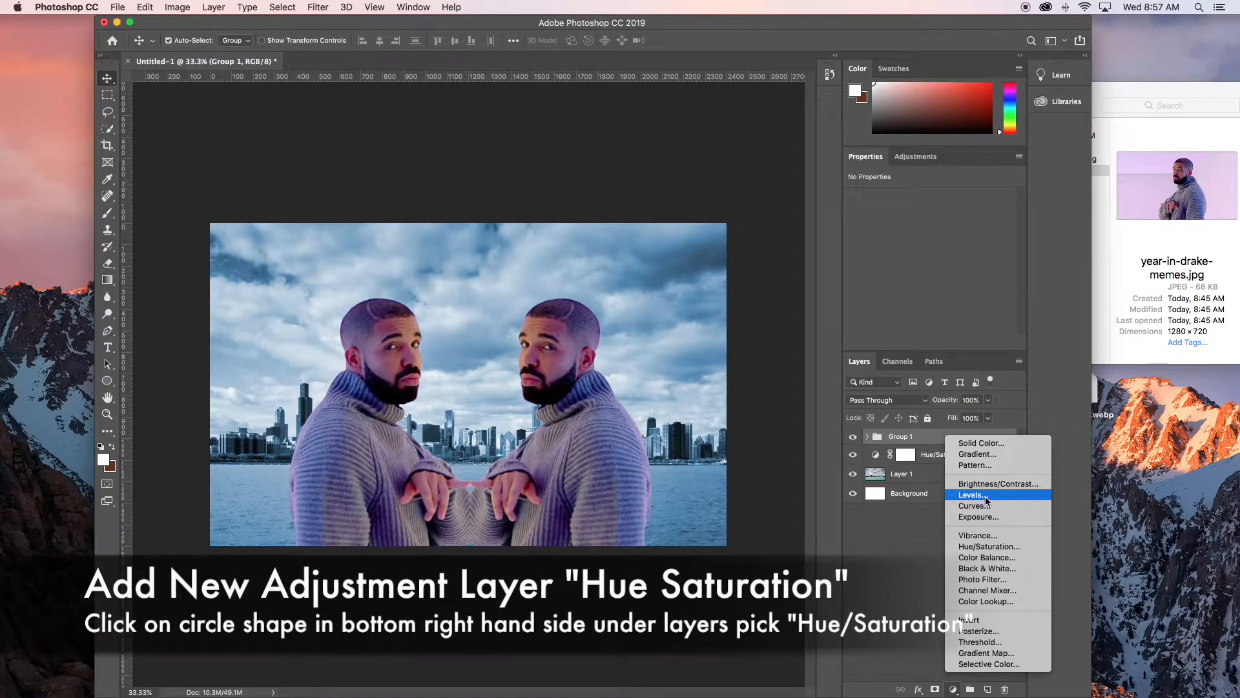
{"action": "left_click", "coordinate": [986, 547]}
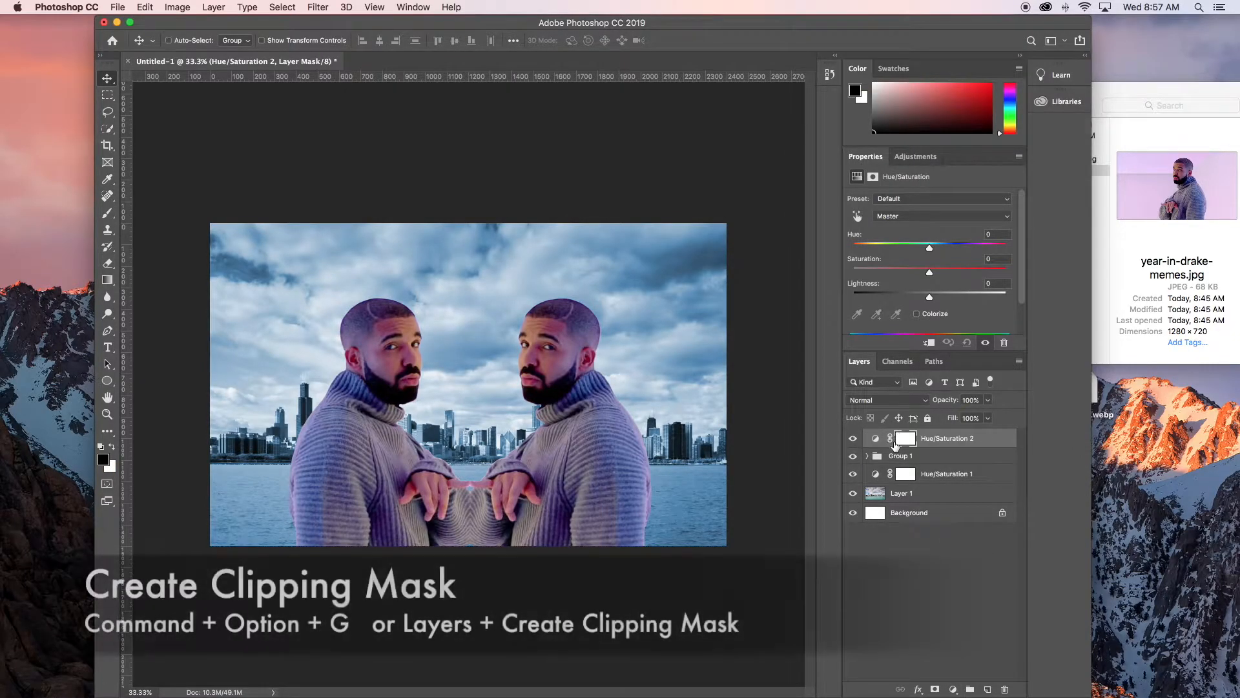
{"action": "key", "text": "super+alt+g"}
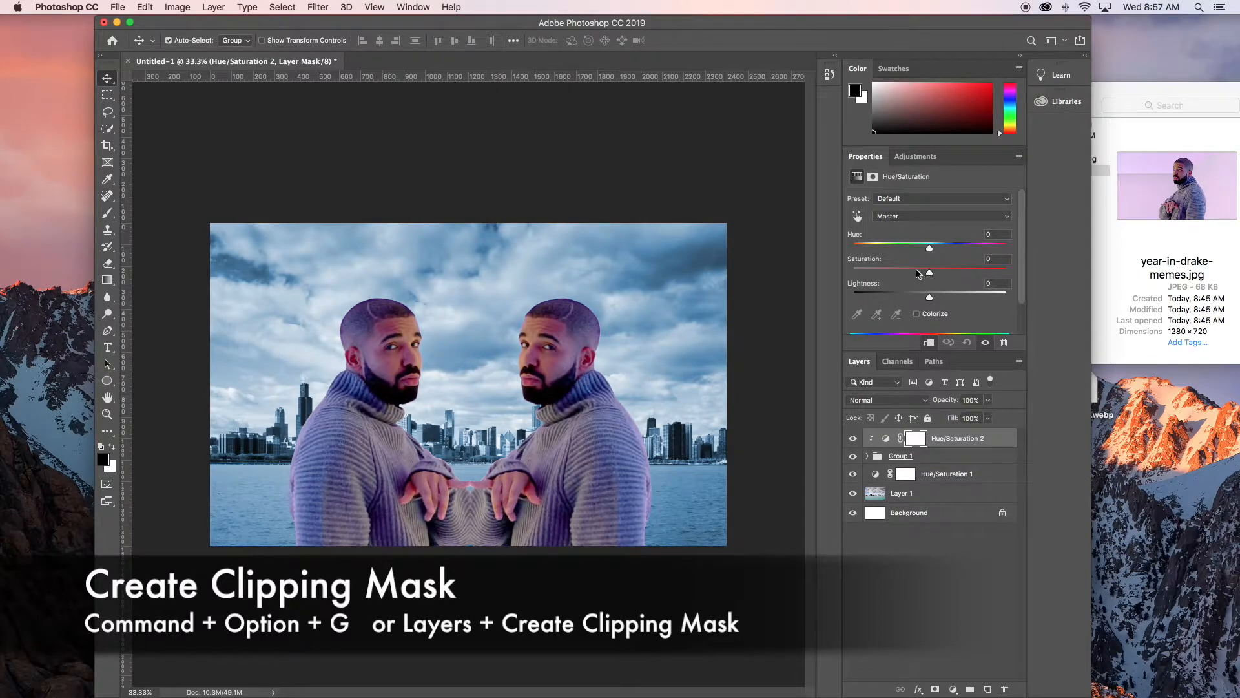
- Colorize the Drake group with the clipped Hue/Saturation adjustment at Hue 9 and Saturation 37
{"action": "left_click", "coordinate": [918, 314]}
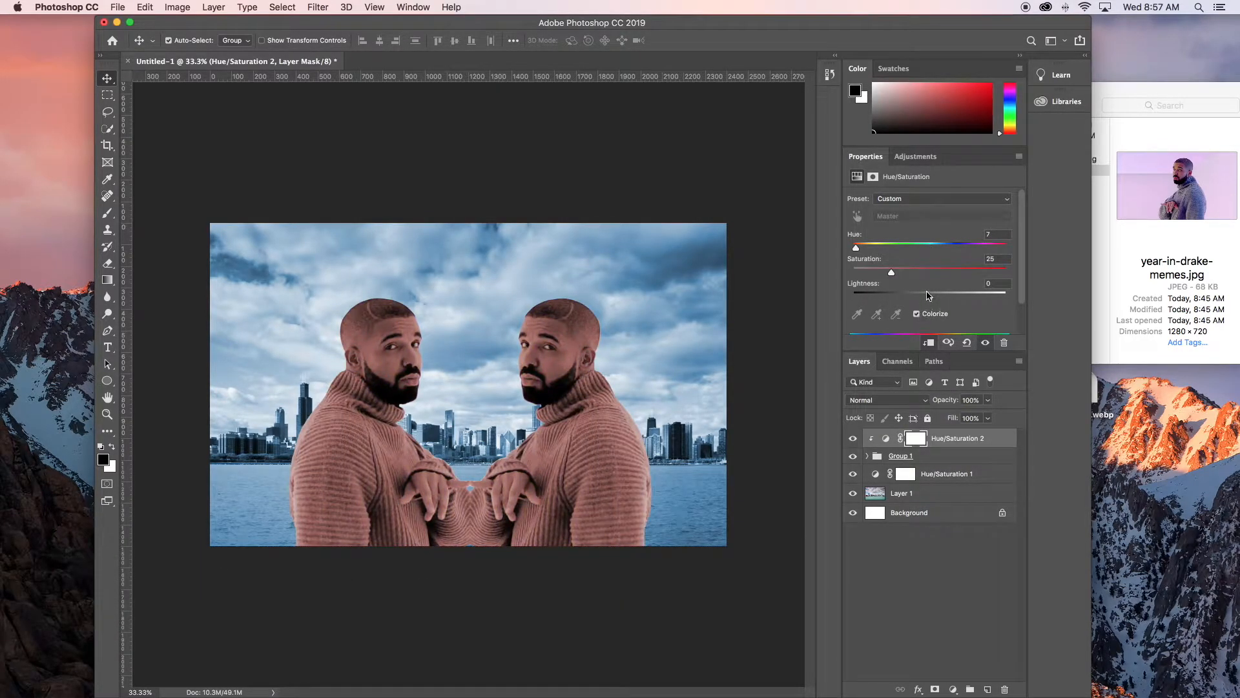
{"action": "mouse_move", "coordinate": [856, 247]}
{"action": "left_mouse_down"}
{"action": "mouse_move", "coordinate": [981, 252]}
{"action": "mouse_move", "coordinate": [852, 250]}
{"action": "left_mouse_up"}
{"action": "left_click_drag", "start_coordinate": [920, 275], "coordinate": [911, 273]}
- Set the opacity of the clipped Hue/Saturation 2 layer to 78%
{"action": "left_click", "coordinate": [992, 444]}
{"action": "left_click", "coordinate": [988, 400]}
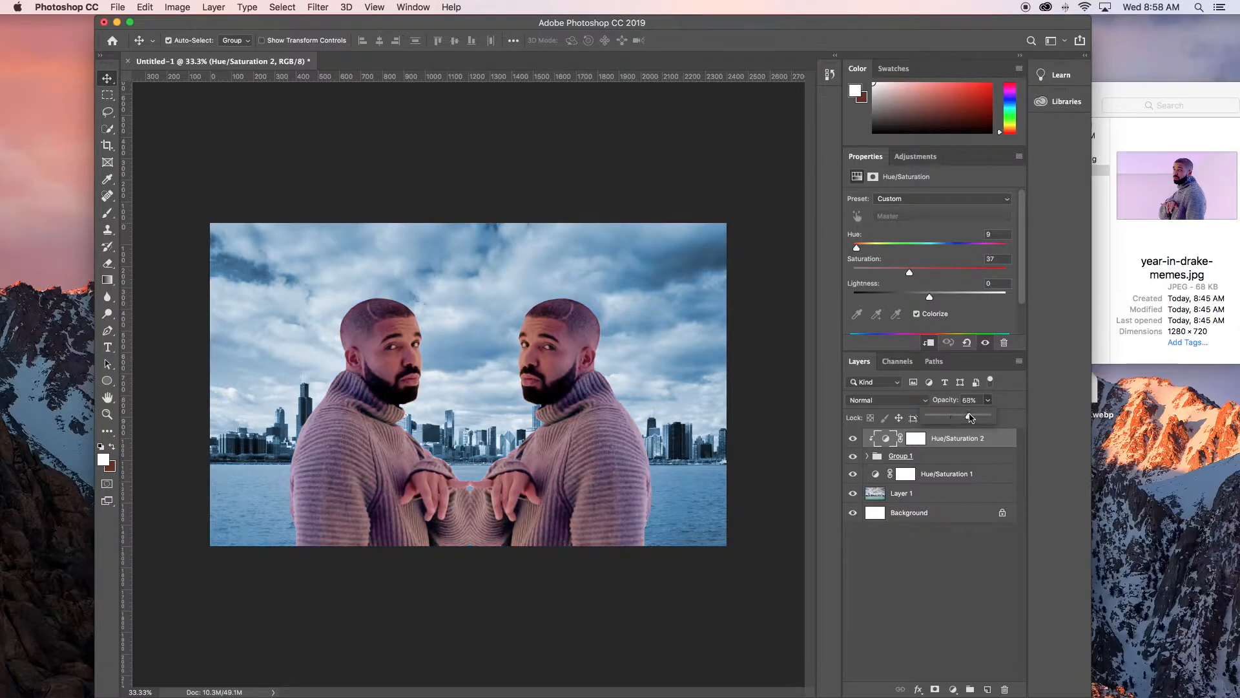
{"action": "left_click_drag", "start_coordinate": [985, 417], "coordinate": [995, 416]}
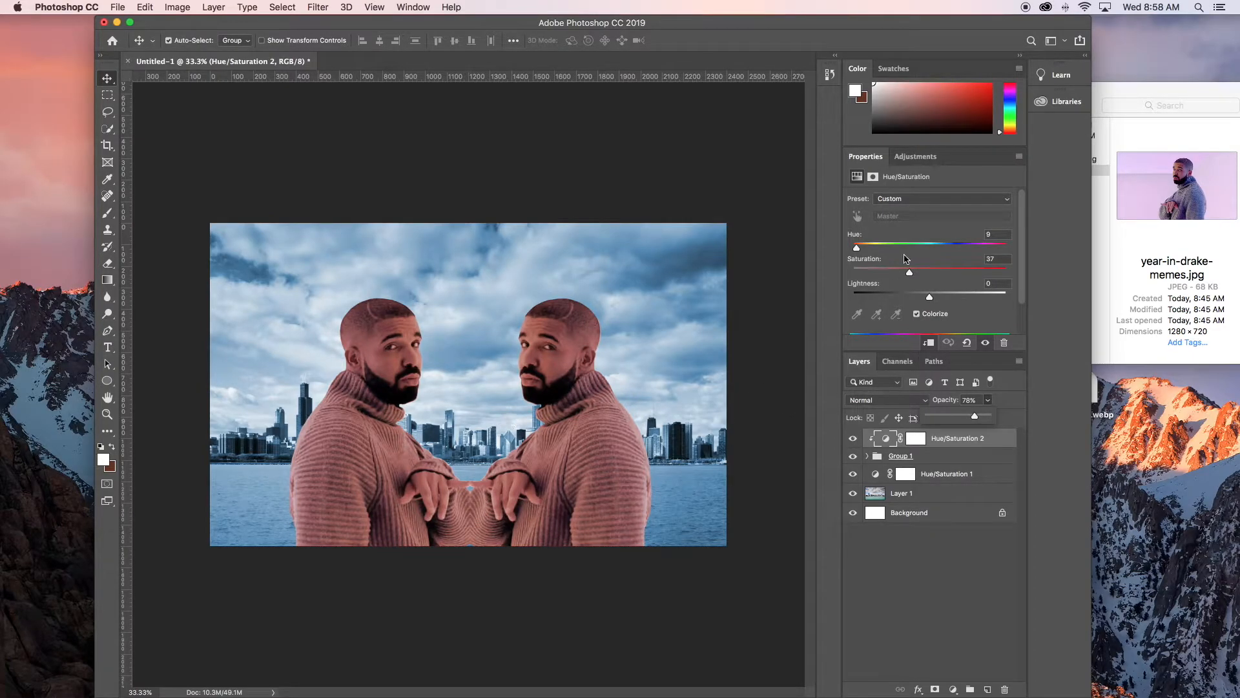
- Open Orange-Whole-&-Split.jpg from the Imagery folder in Photoshop as a separate document
{"action": "left_click", "coordinate": [1114, 97]}
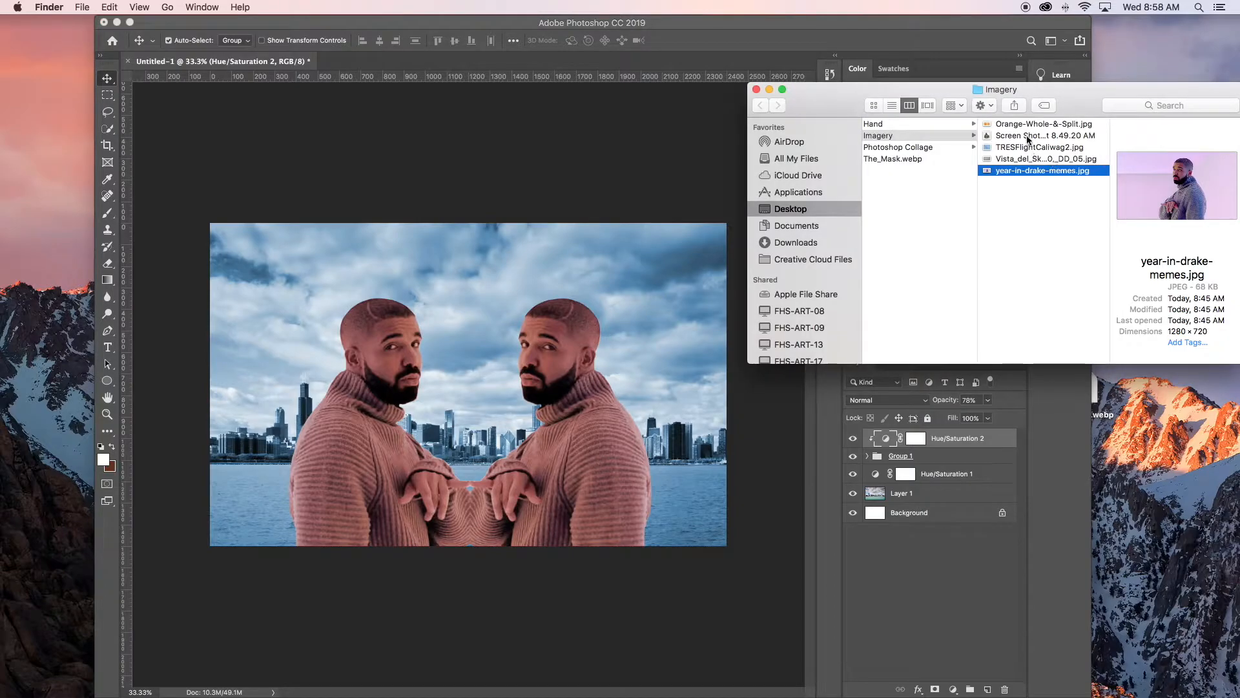
{"action": "left_click", "coordinate": [1028, 135]}
{"action": "left_click", "coordinate": [1031, 124]}
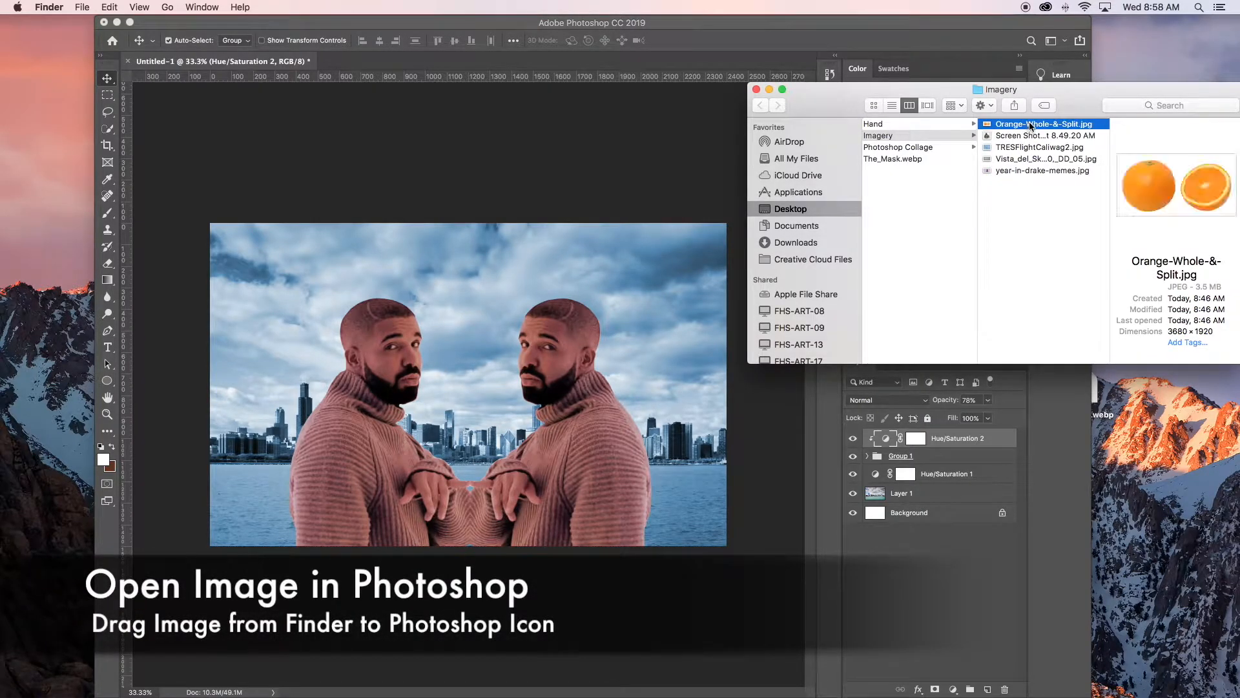
{"action": "left_click_drag", "start_coordinate": [1033, 124], "coordinate": [12, 214]}
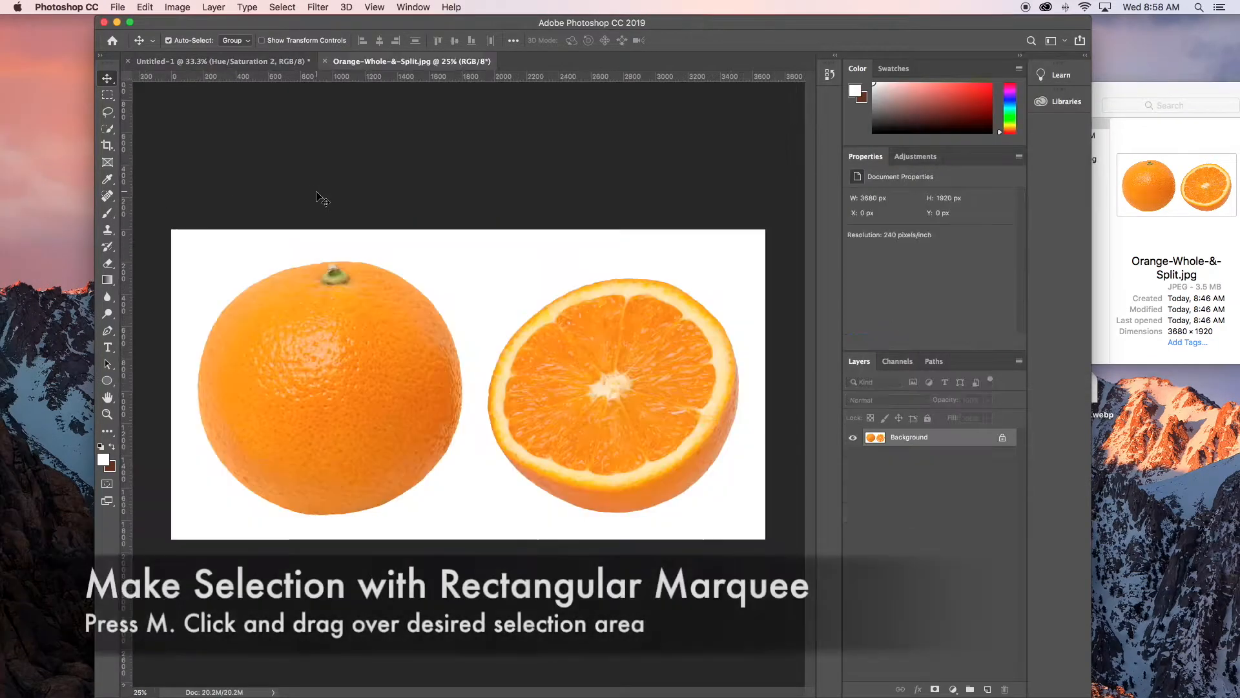
- Copy a rectangular selection around the whole orange and paste it into the Untitled-1 collage
{"action": "left_click", "coordinate": [109, 97]}
{"action": "left_click_drag", "start_coordinate": [181, 230], "coordinate": [474, 527]}
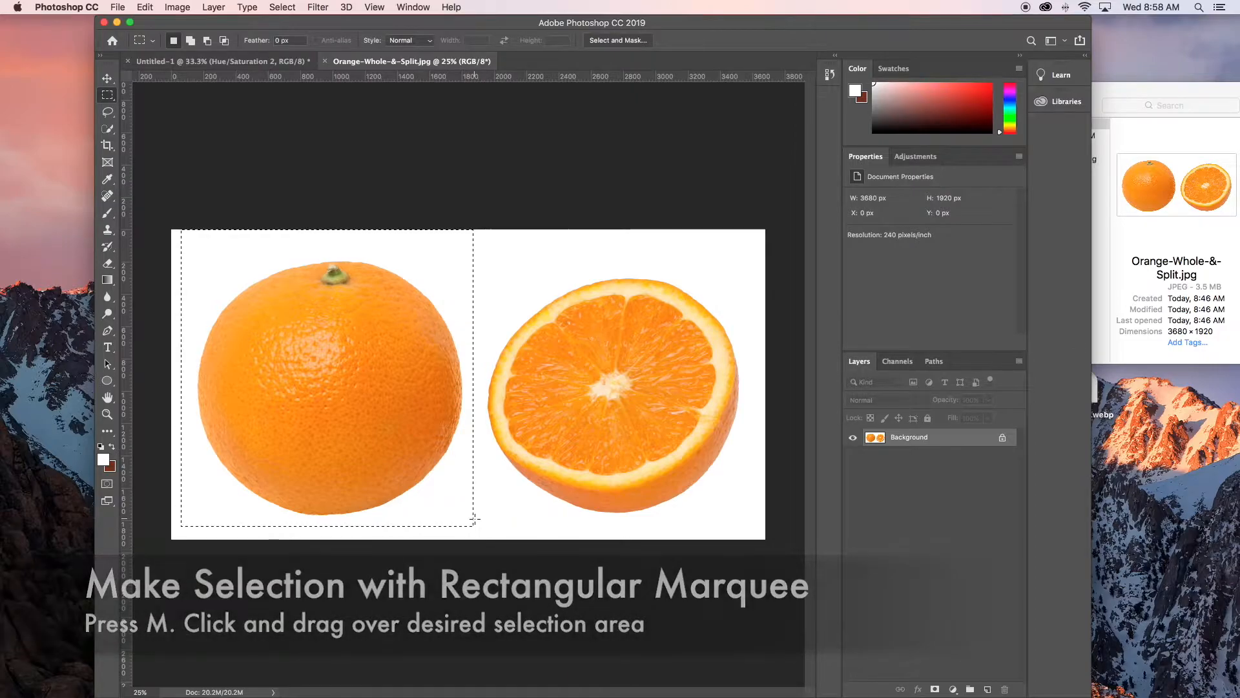
{"action": "left_click", "coordinate": [284, 61]}
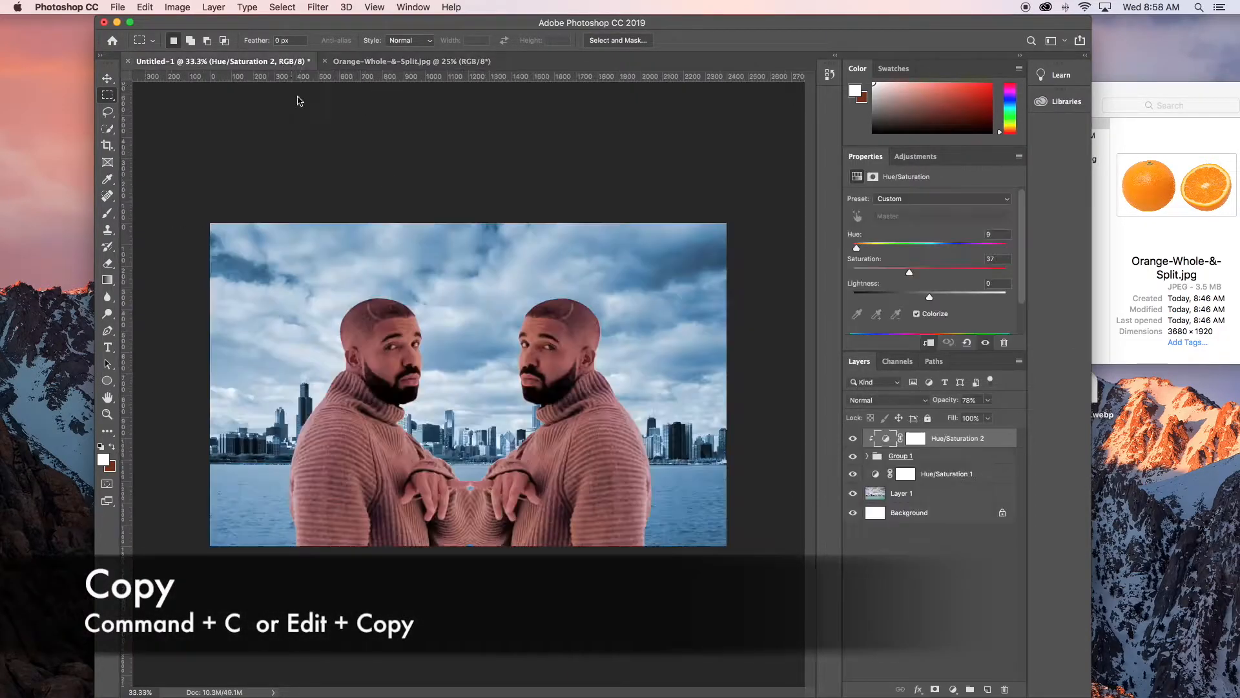
{"action": "key", "text": "super+v"}
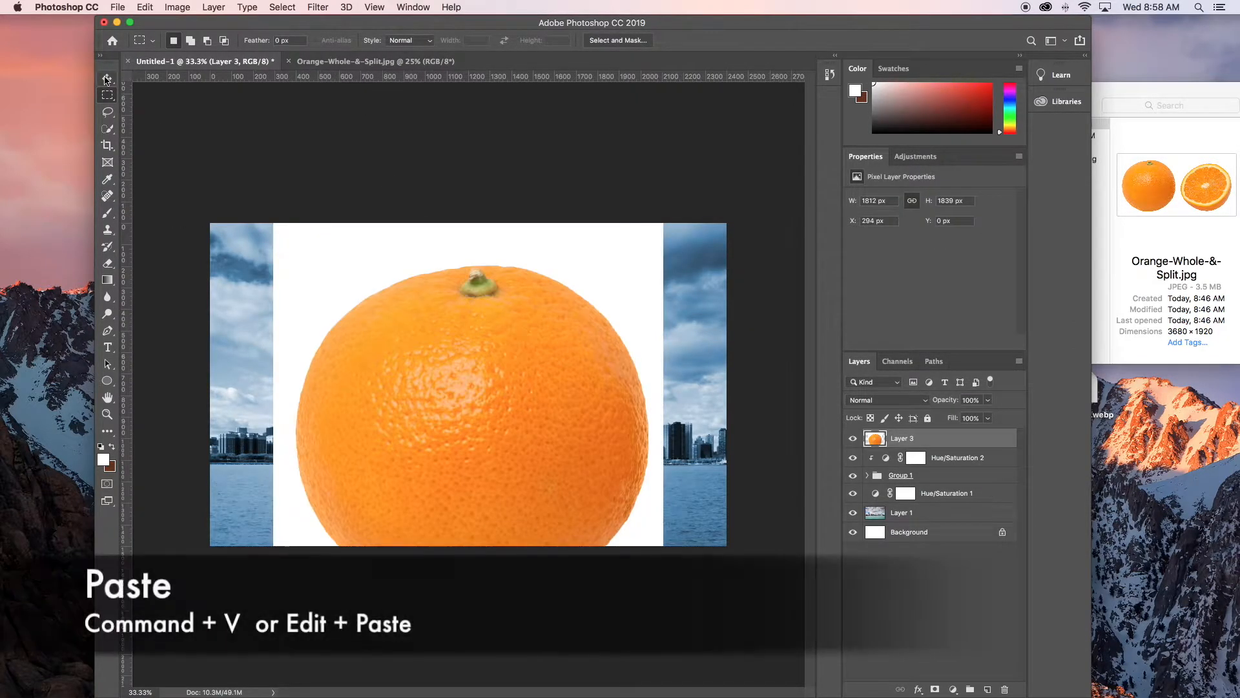
- Scale the pasted orange down to about 1174 × 1191 px and move it up over the two figures
{"action": "key", "text": "v"}
{"action": "key", "text": "super+t"}
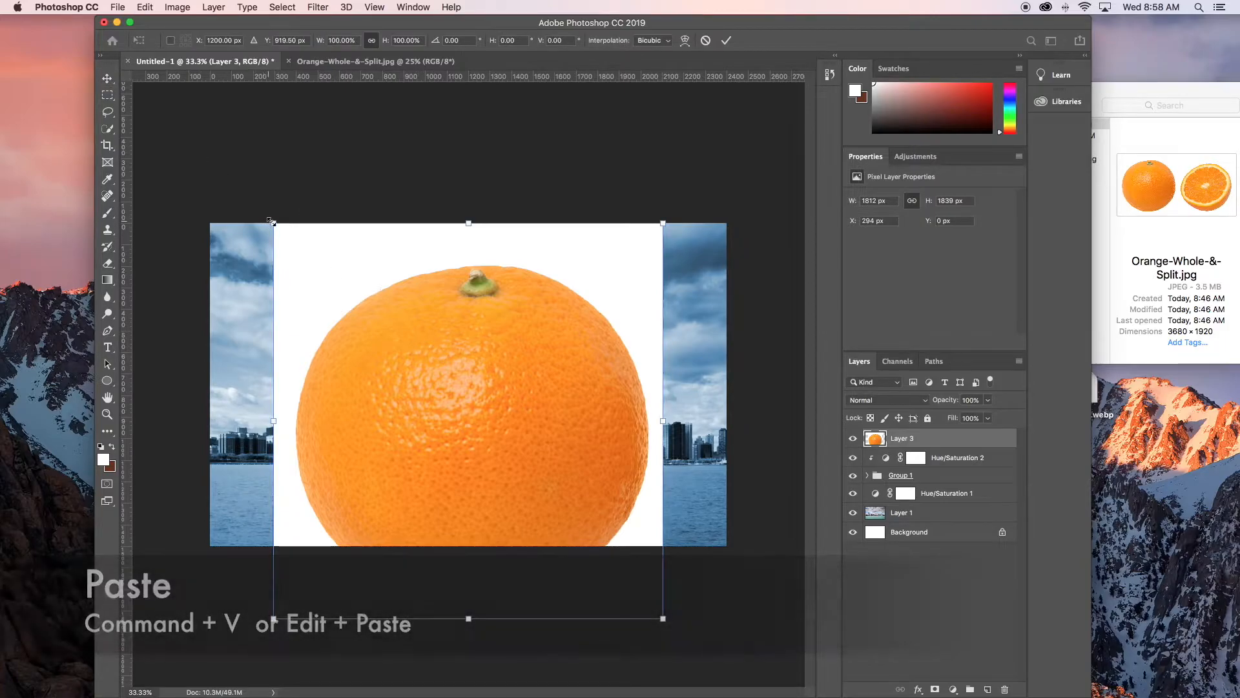
{"action": "left_click_drag", "start_coordinate": [273, 222], "coordinate": [363, 277]}
{"action": "left_click_drag", "start_coordinate": [474, 434], "coordinate": [471, 381]}
{"action": "key", "text": "Return"}
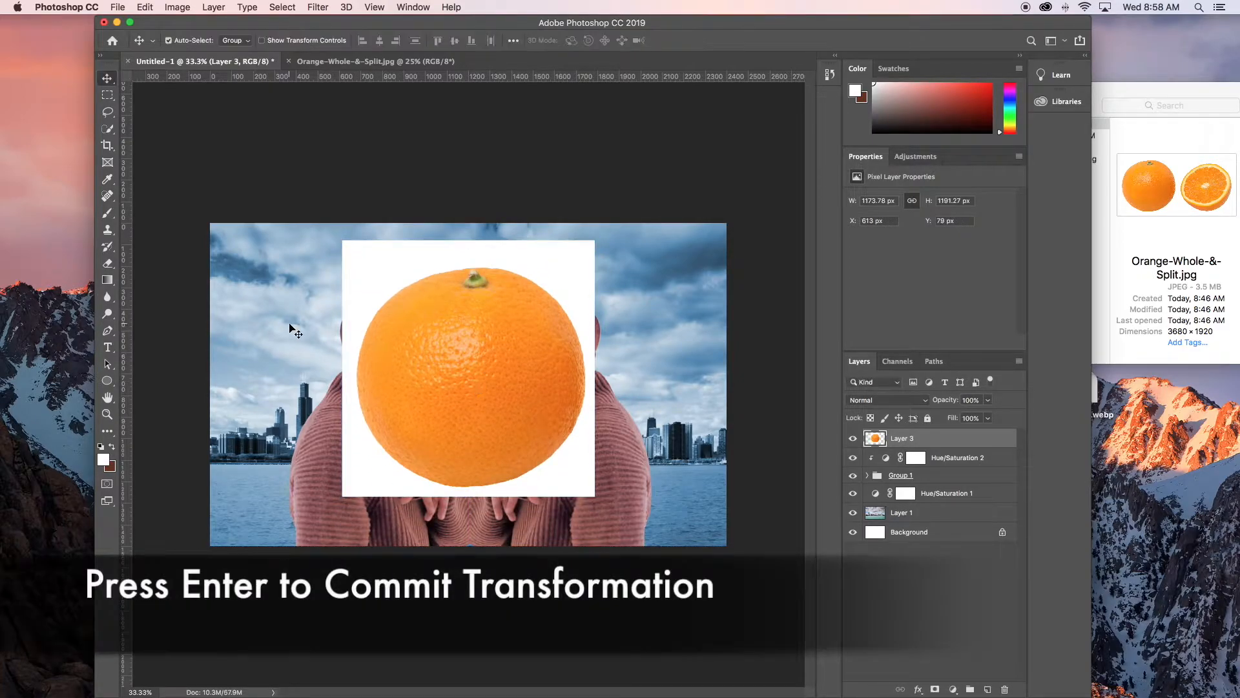
- Select the white background around the orange with the Magic Wand at tolerance 32
{"action": "left_click", "coordinate": [110, 118]}
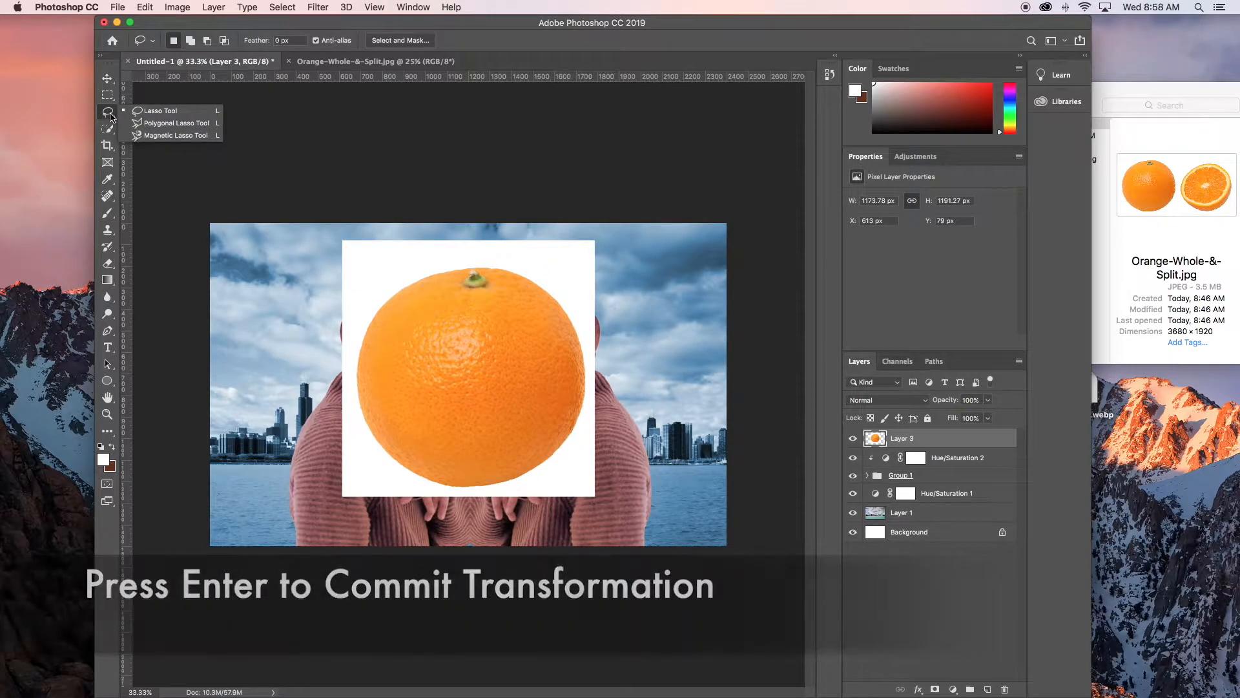
{"action": "left_click", "coordinate": [110, 117]}
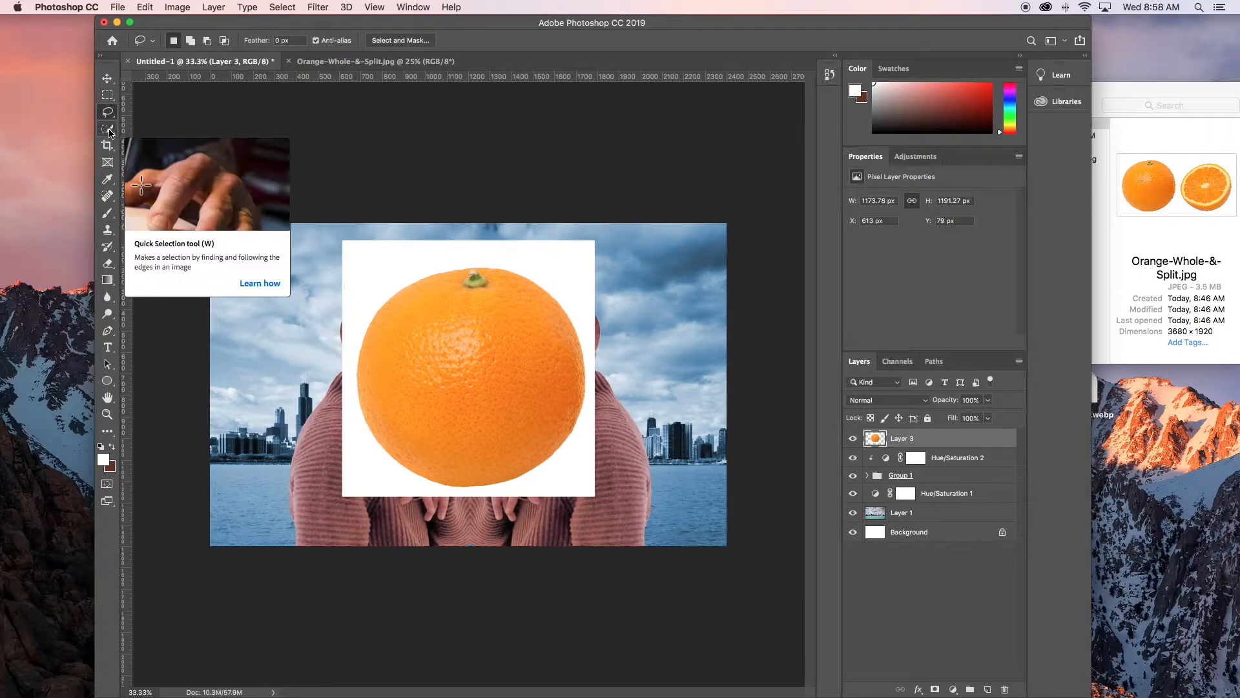
{"action": "left_click", "coordinate": [110, 130]}
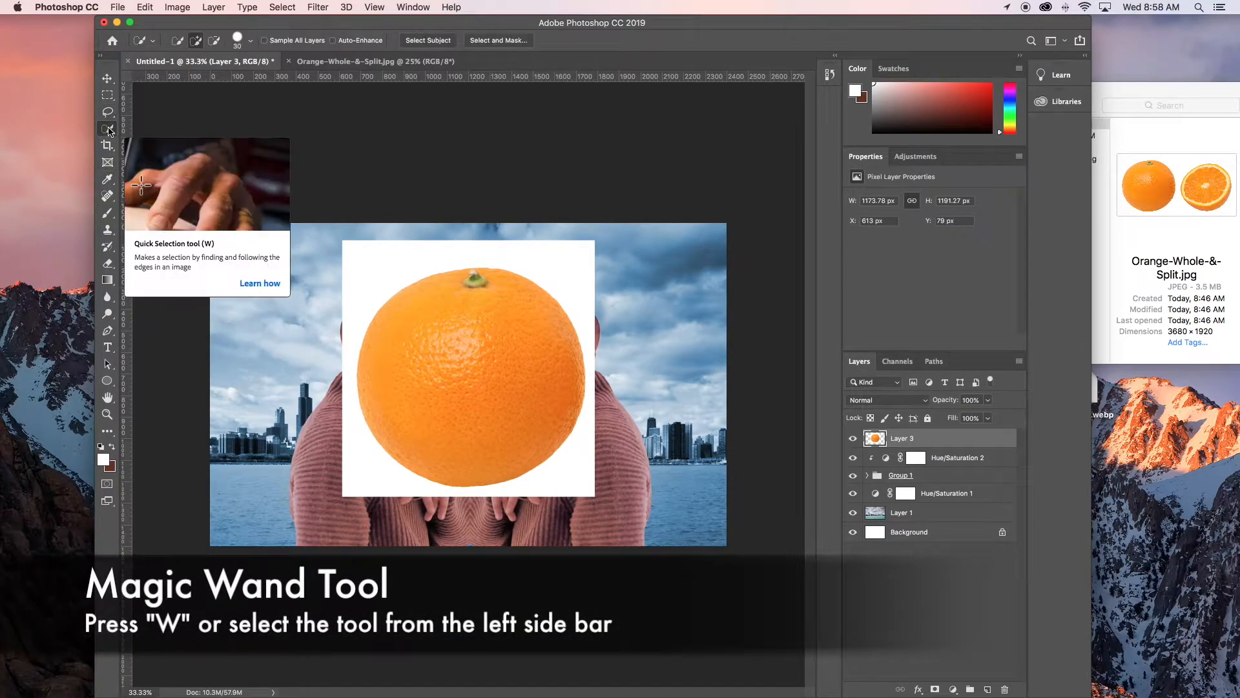
{"action": "left_click", "coordinate": [154, 142]}
{"action": "left_click", "coordinate": [381, 262]}
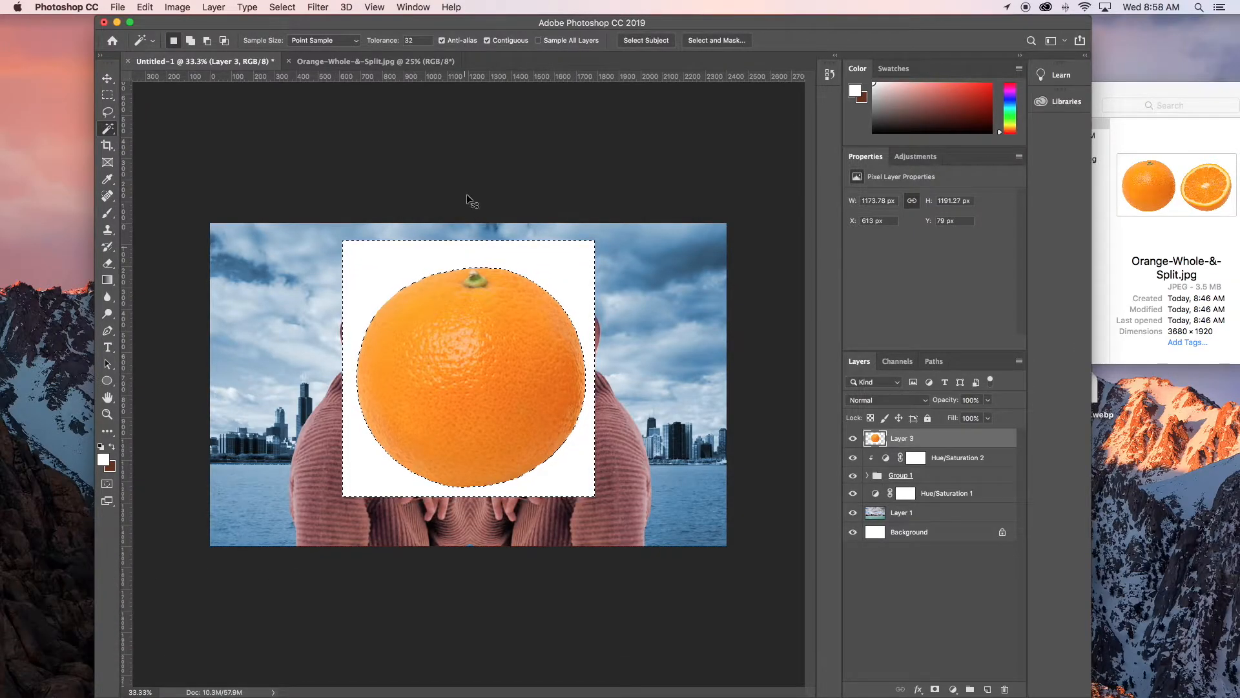
- Mask the orange layer with the inverted selection and paint out the leftover edge line below the orange on the mask
{"action": "left_click", "coordinate": [288, 7]}
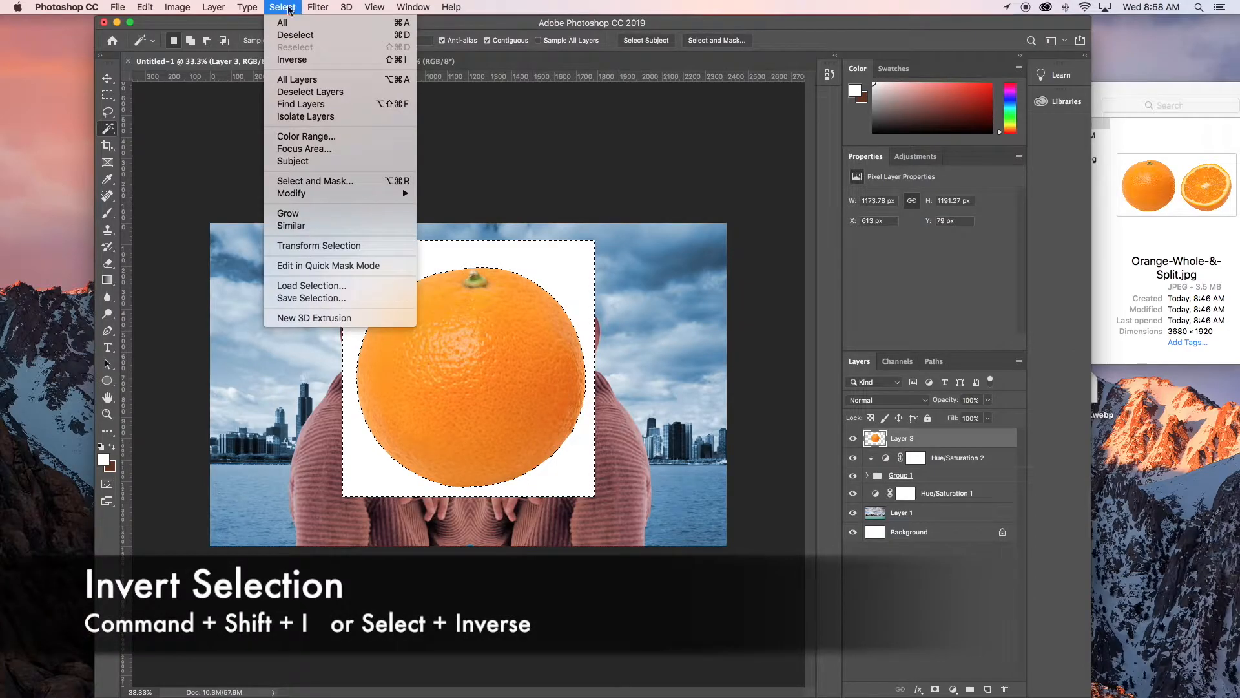
{"action": "left_click", "coordinate": [292, 59]}
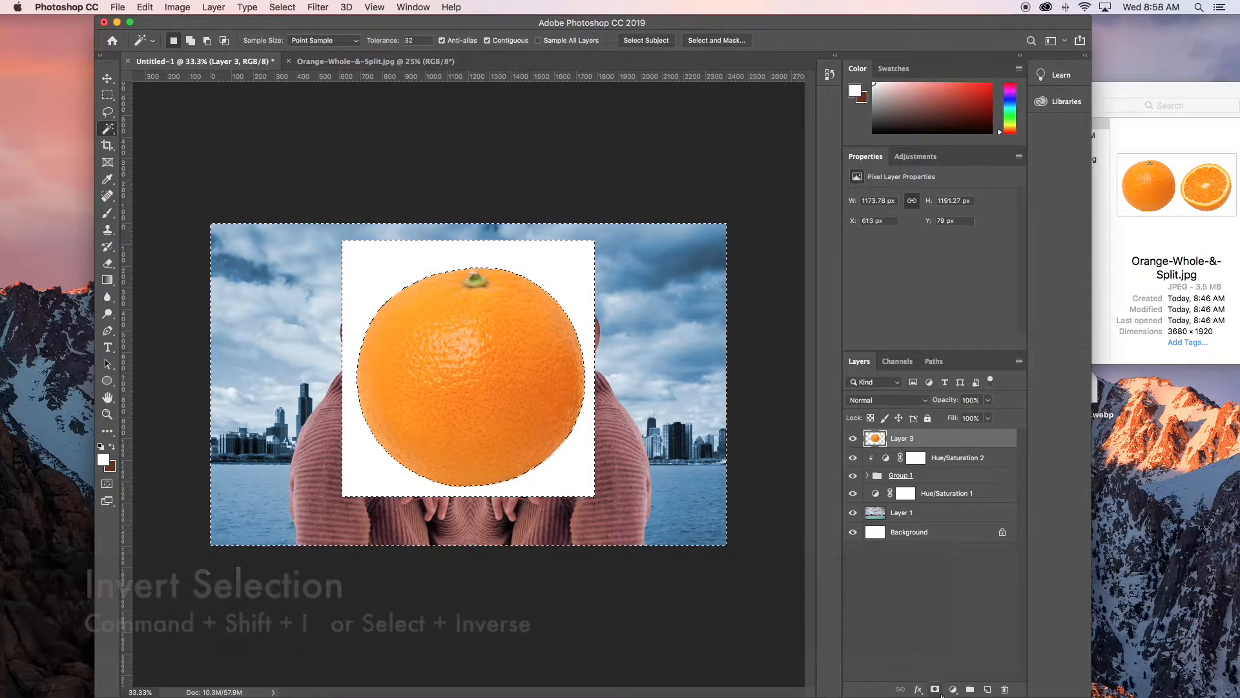
{"action": "left_click", "coordinate": [934, 689]}
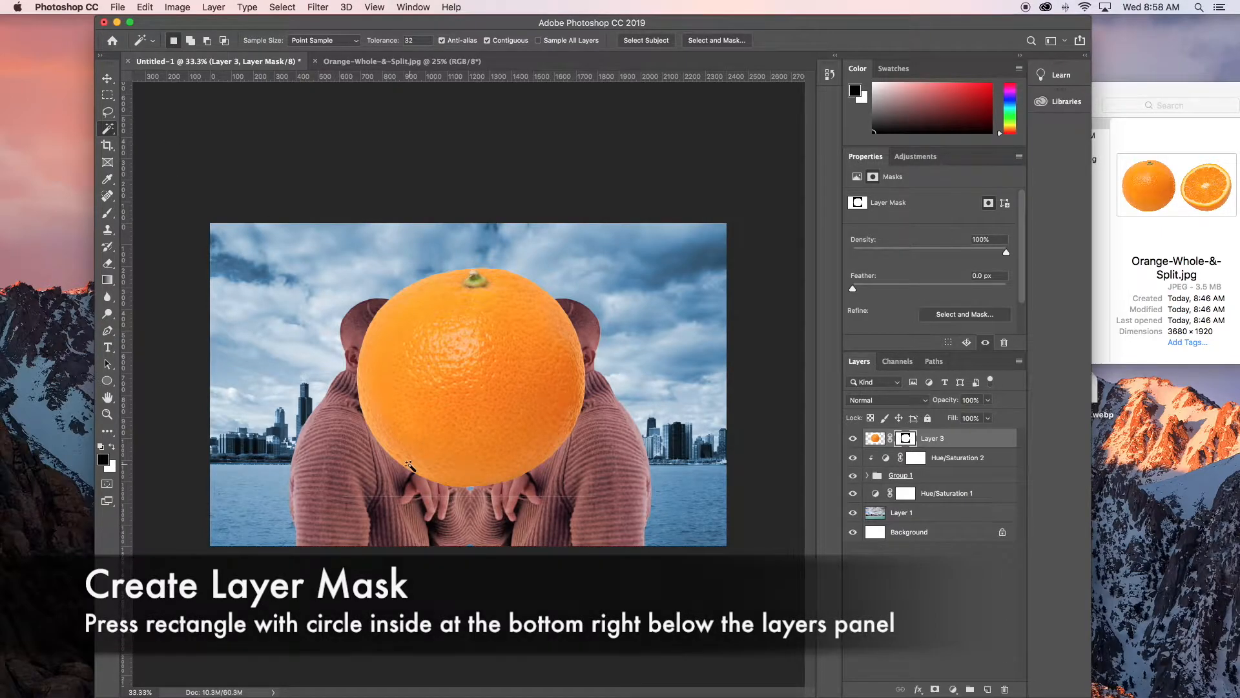
{"action": "key", "text": "b"}
{"action": "left_click_drag", "start_coordinate": [359, 496], "coordinate": [368, 497]}
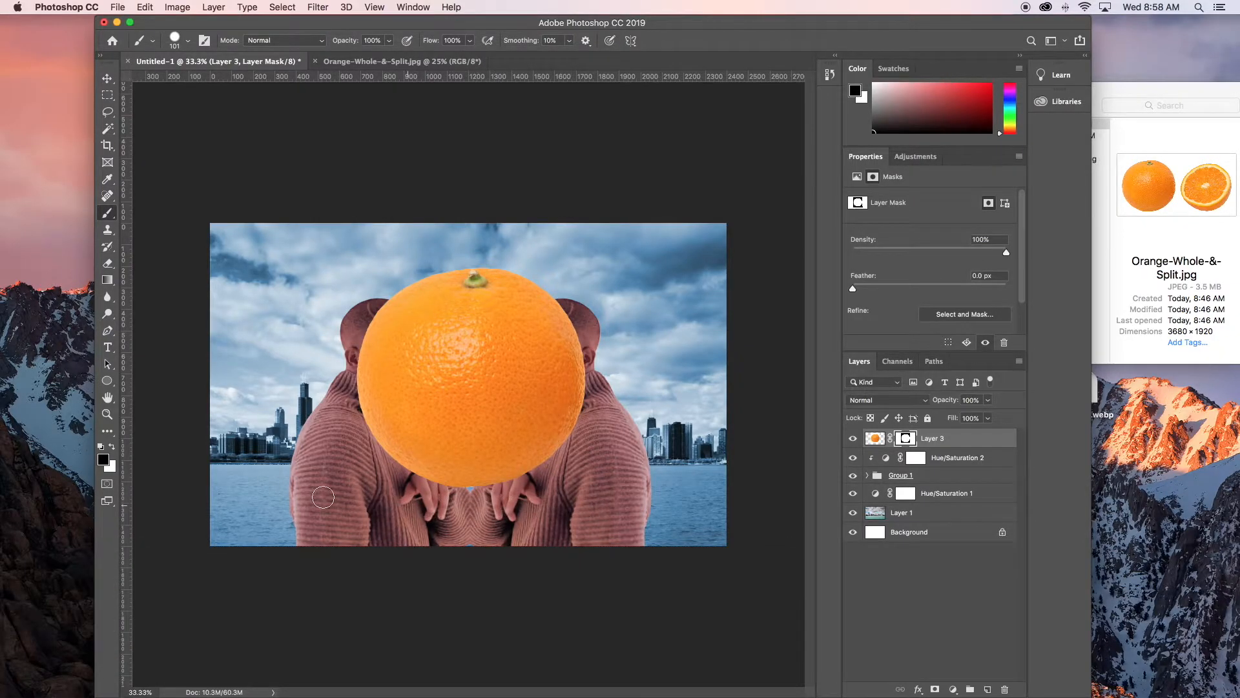
- Move the orange layer below Group 1 and shift the orange behind the right-hand figure's head
{"action": "left_click", "coordinate": [107, 77]}
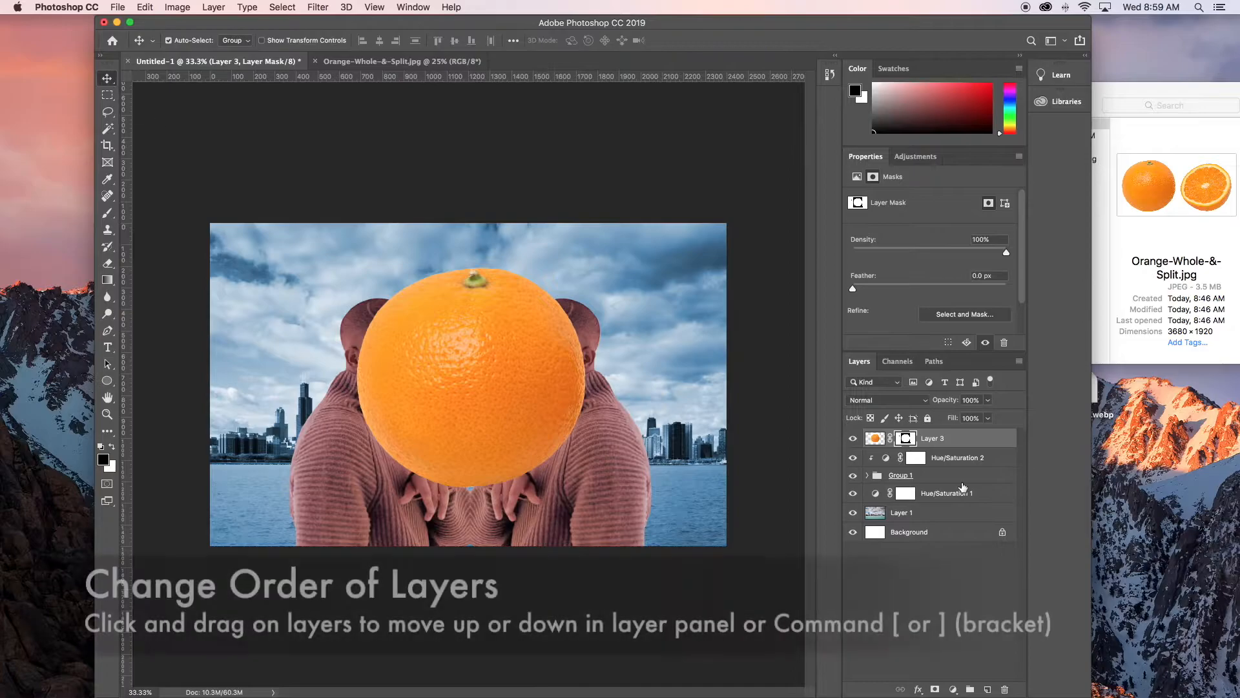
{"action": "left_click_drag", "start_coordinate": [968, 440], "coordinate": [968, 484]}
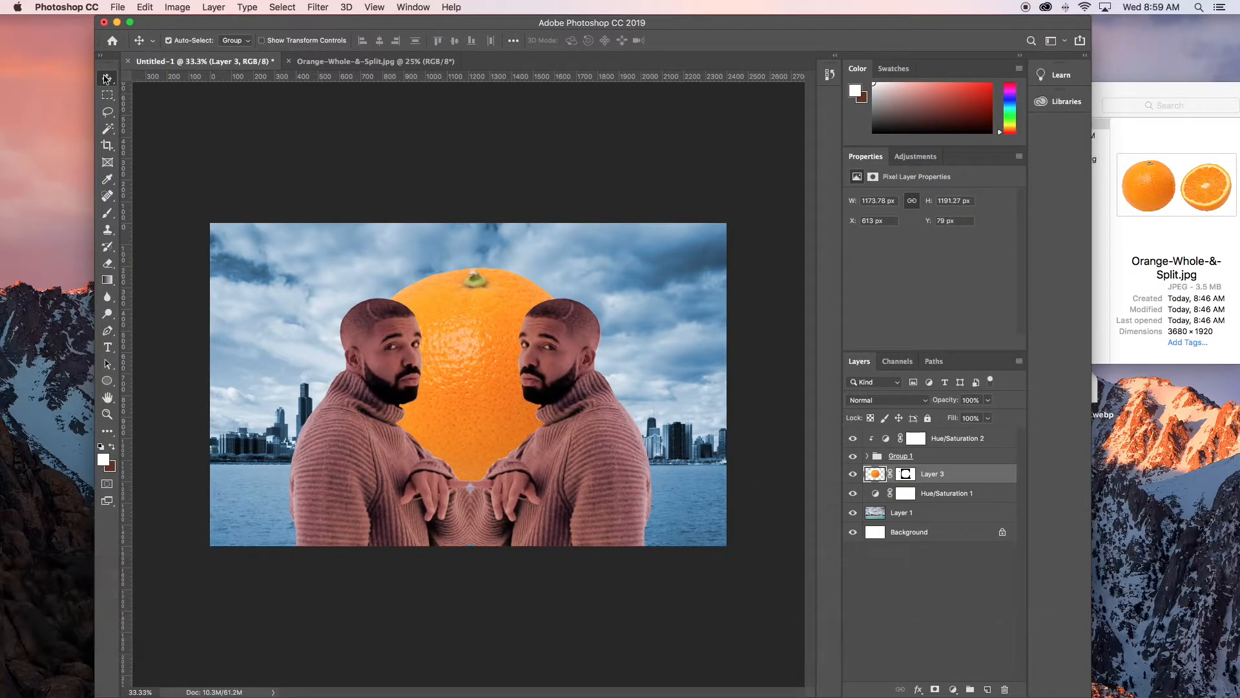
{"action": "left_click_drag", "start_coordinate": [476, 349], "coordinate": [571, 323]}
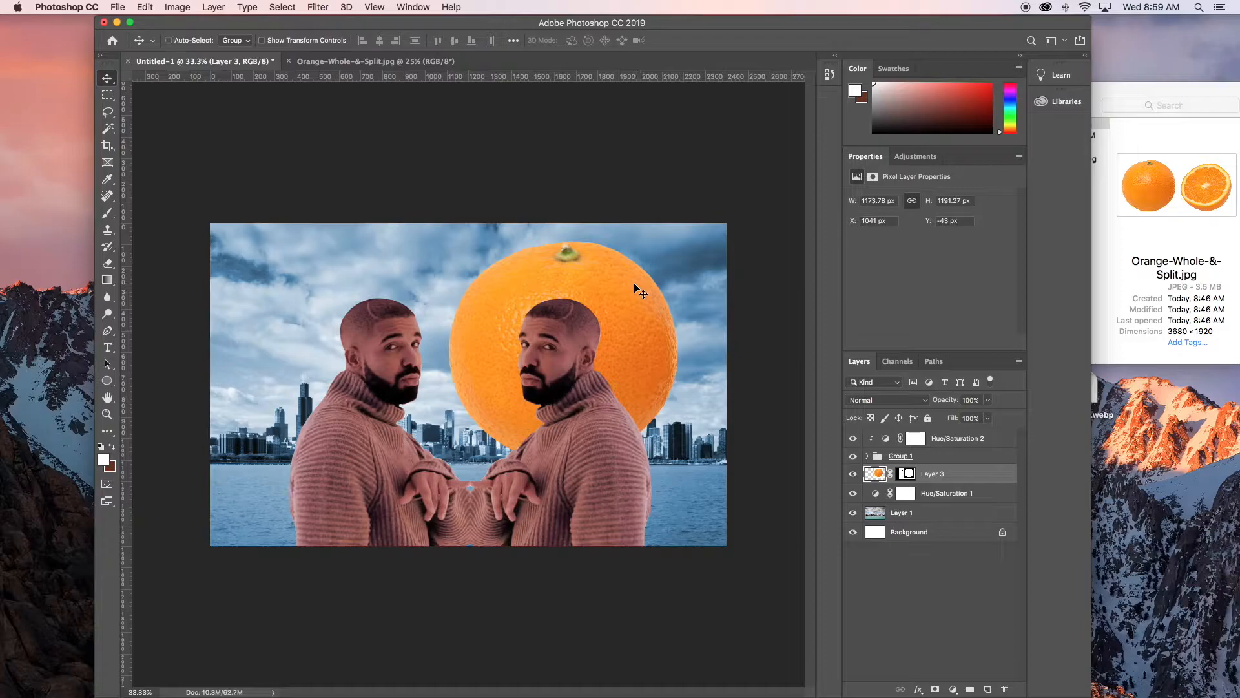
- Scale the orange to 69.90%, rotate it 27.15° and place it beside the right-hand figure's head
{"action": "key", "text": "super+t"}
{"action": "left_click_drag", "start_coordinate": [695, 201], "coordinate": [730, 284]}
{"action": "left_click_drag", "start_coordinate": [509, 172], "coordinate": [536, 211]}
{"action": "left_click_drag", "start_coordinate": [632, 327], "coordinate": [691, 322]}
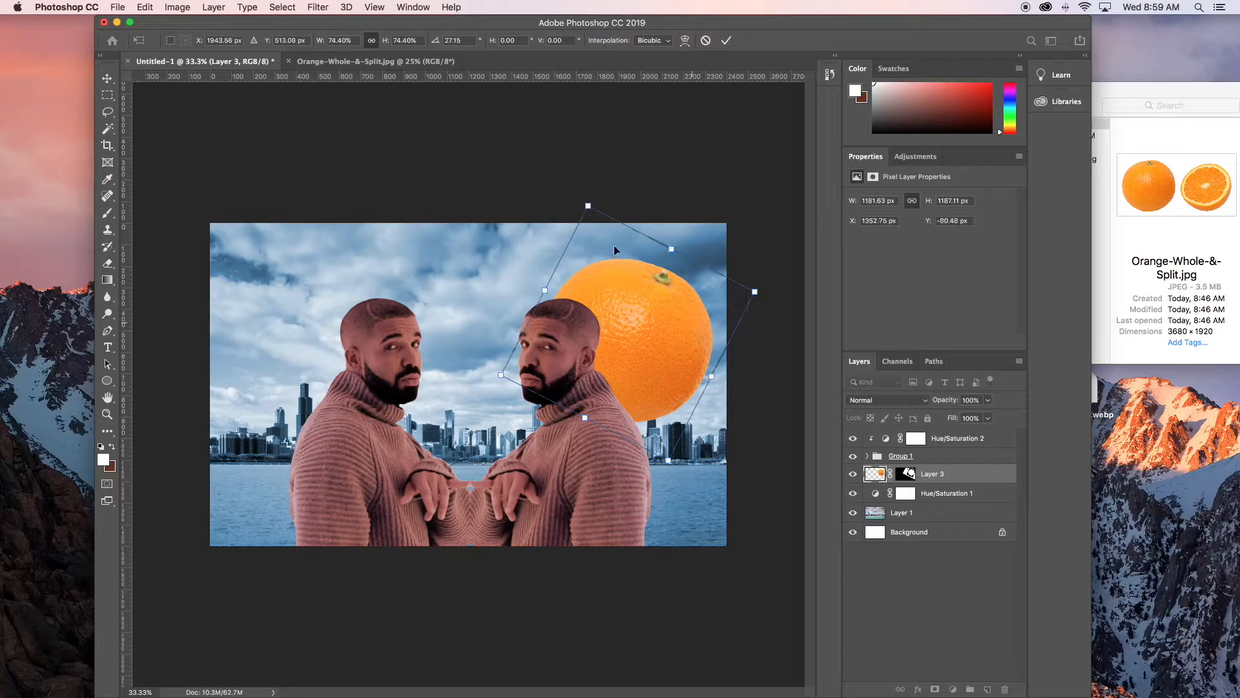
{"action": "left_click_drag", "start_coordinate": [588, 206], "coordinate": [590, 213]}
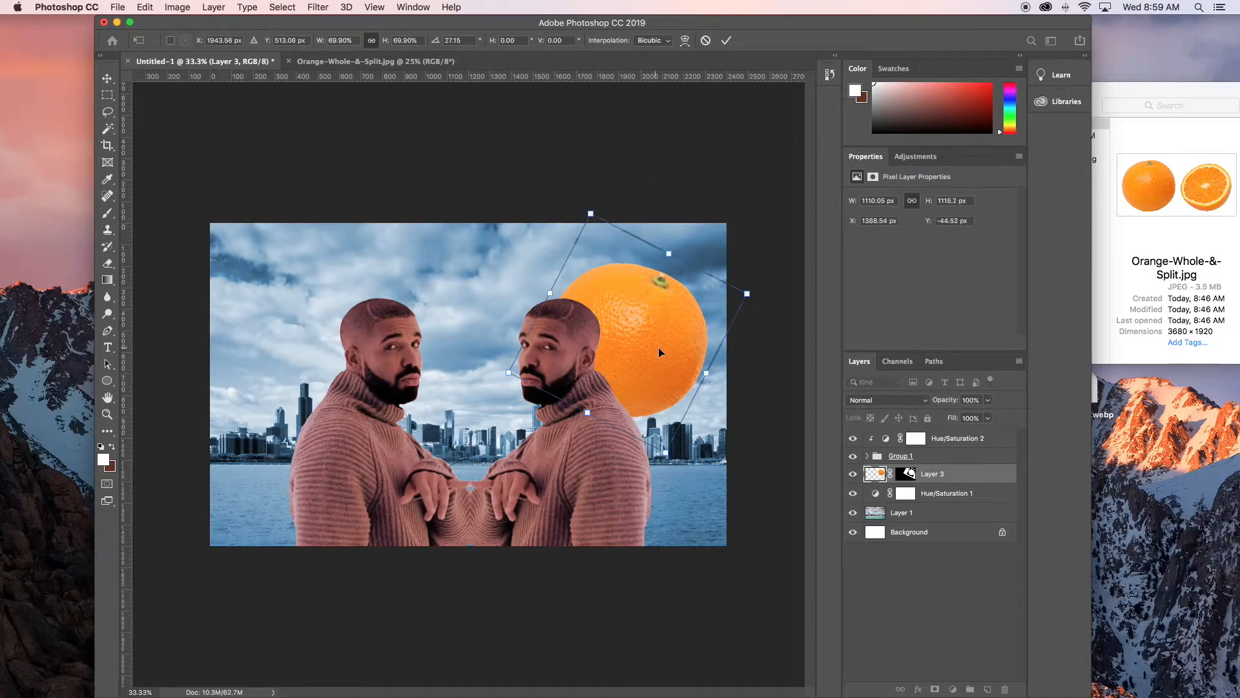
{"action": "key", "text": "Return"}
{"action": "left_click", "coordinate": [654, 346]}
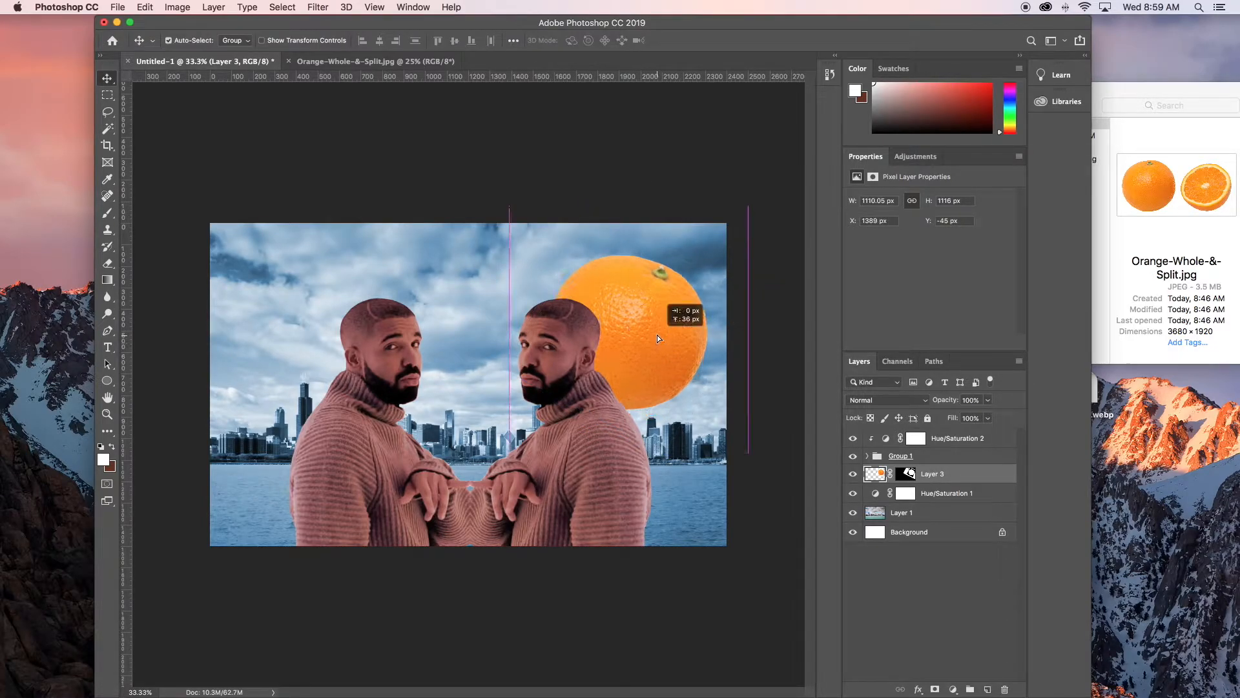
- Touch up the orange's layer mask with the black brush and move the orange up between the two figures' heads
{"action": "left_click", "coordinate": [909, 473]}
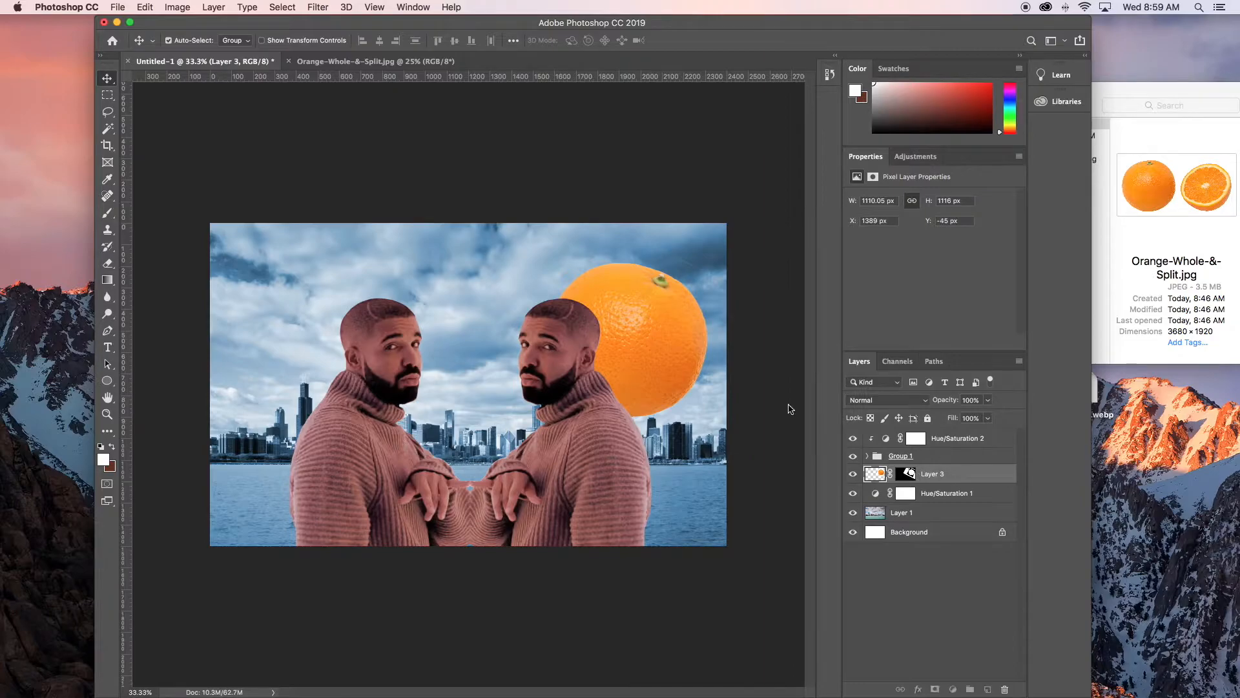
{"action": "key", "text": "b"}
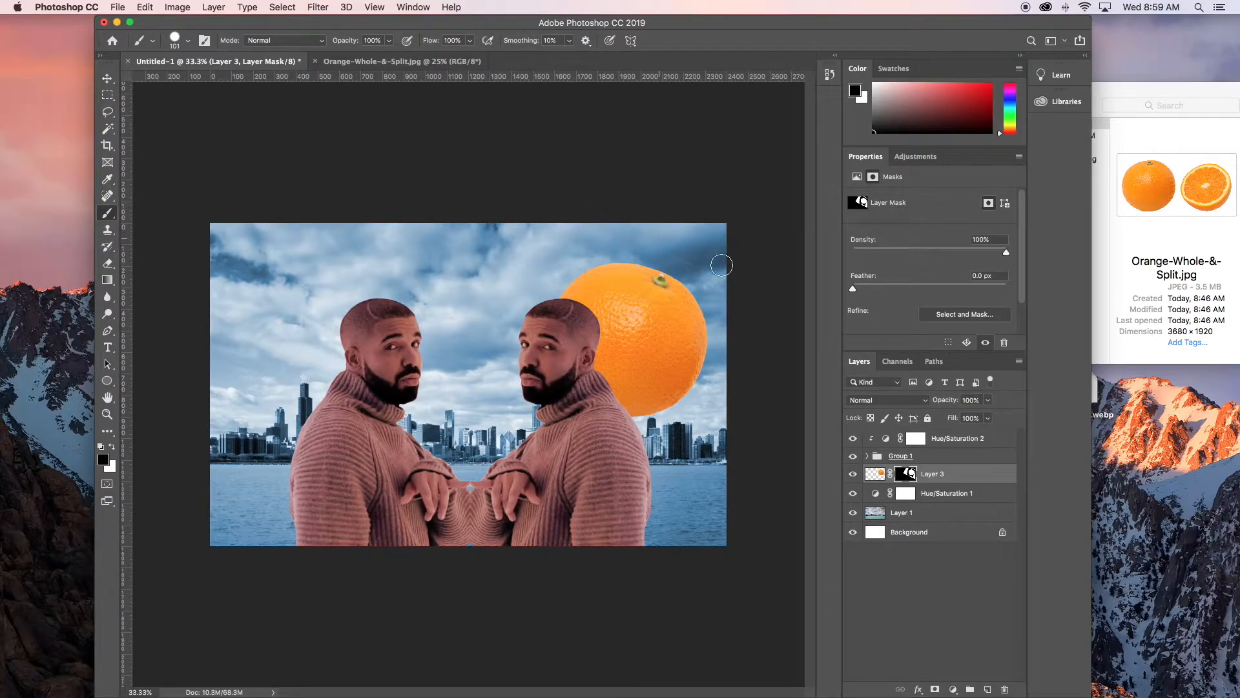
{"action": "left_click", "coordinate": [107, 78]}
{"action": "mouse_move", "coordinate": [602, 302]}
{"action": "left_mouse_down"}
{"action": "mouse_move", "coordinate": [494, 278]}
{"action": "mouse_move", "coordinate": [636, 289]}
{"action": "mouse_move", "coordinate": [569, 296]}
{"action": "mouse_move", "coordinate": [582, 296]}
{"action": "left_mouse_up"}
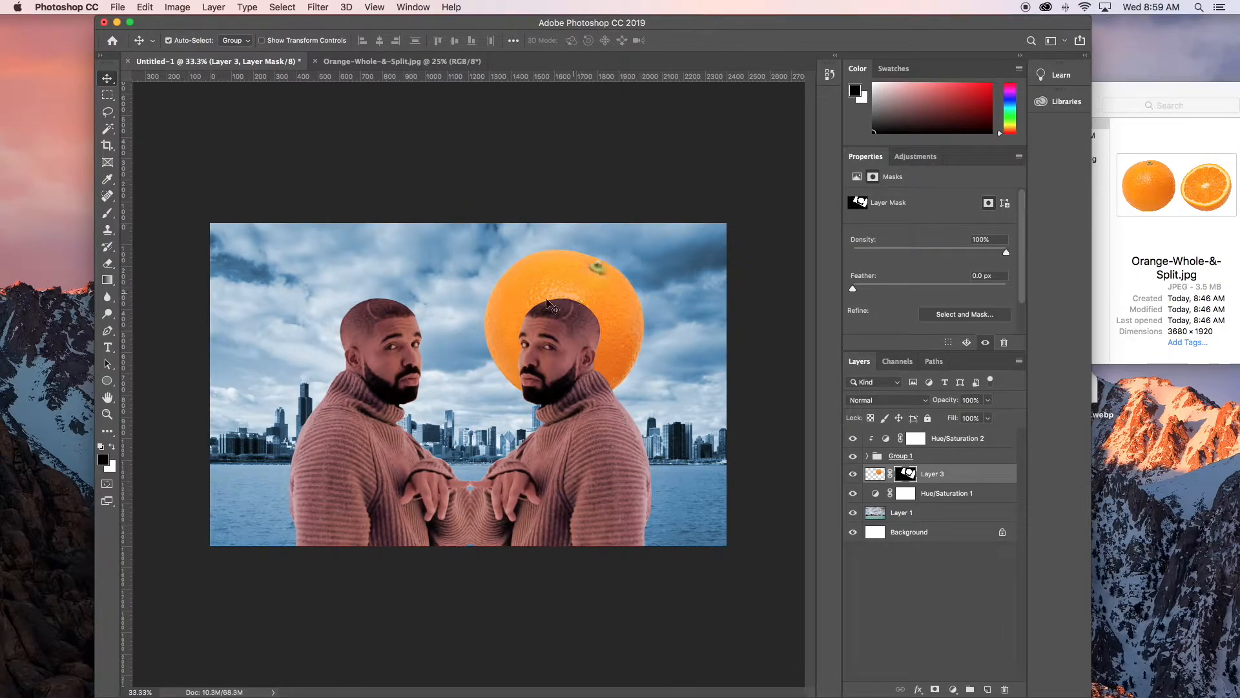
{"action": "key", "text": "b"}
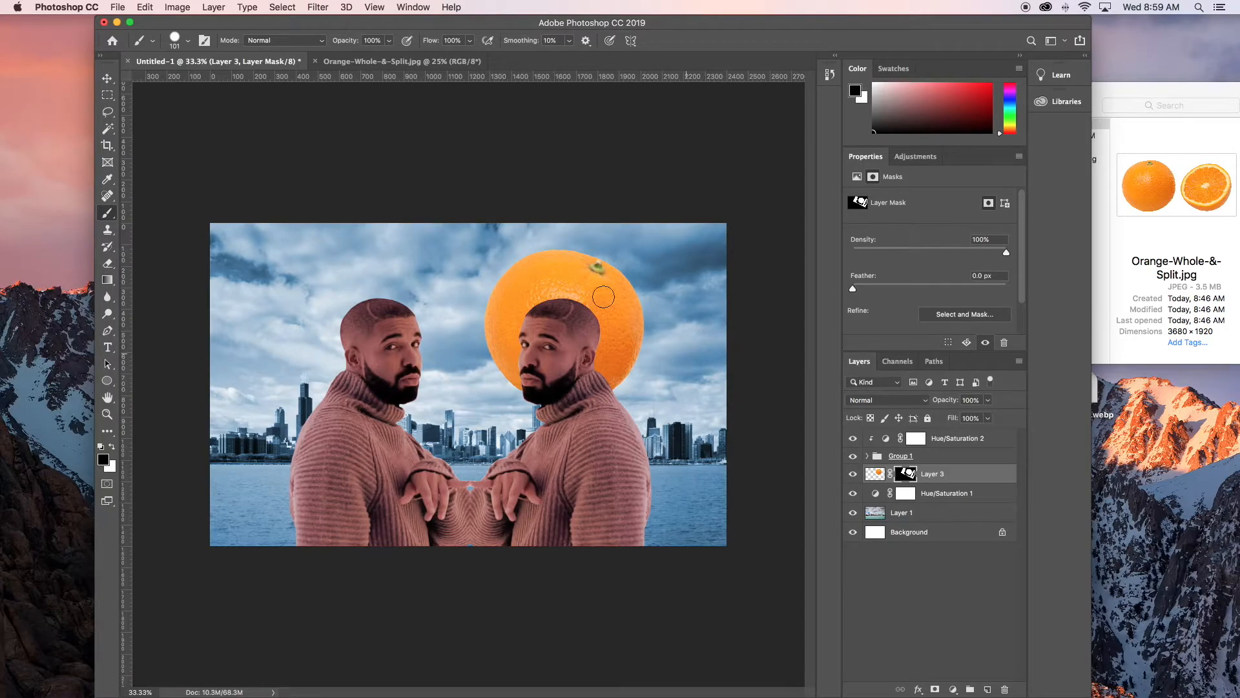
{"action": "left_click", "coordinate": [110, 78]}
{"action": "left_click_drag", "start_coordinate": [614, 288], "coordinate": [524, 276]}
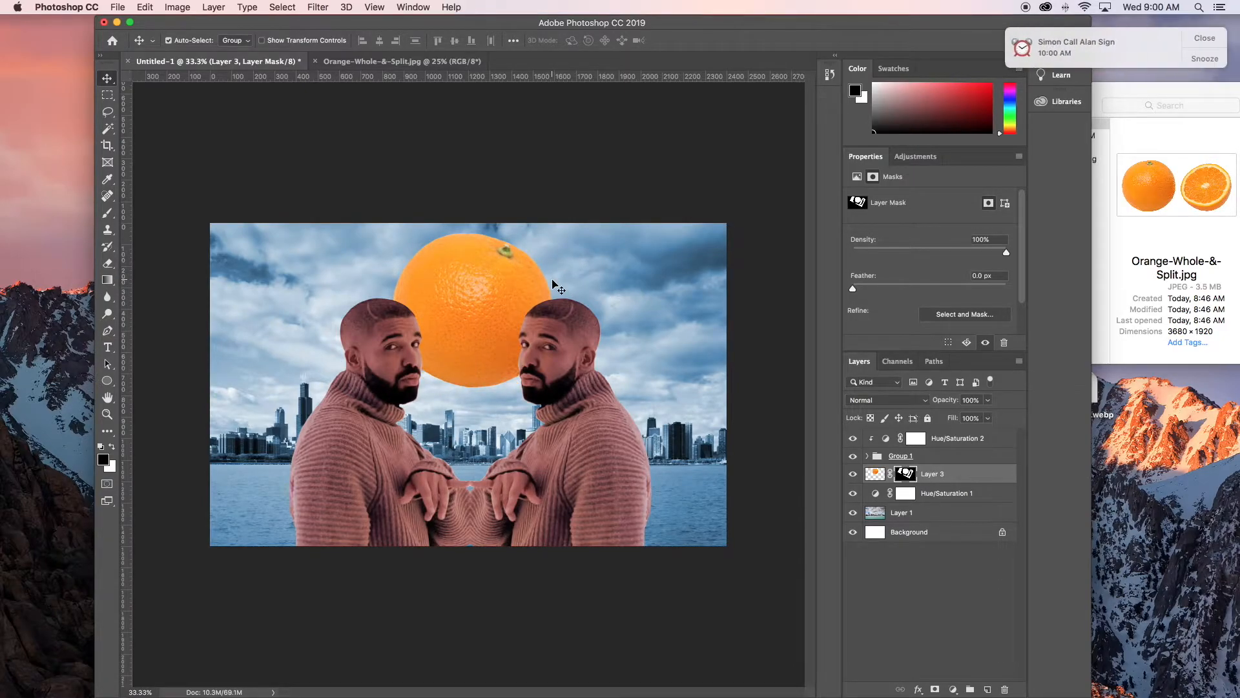
{"action": "left_click", "coordinate": [1205, 38]}
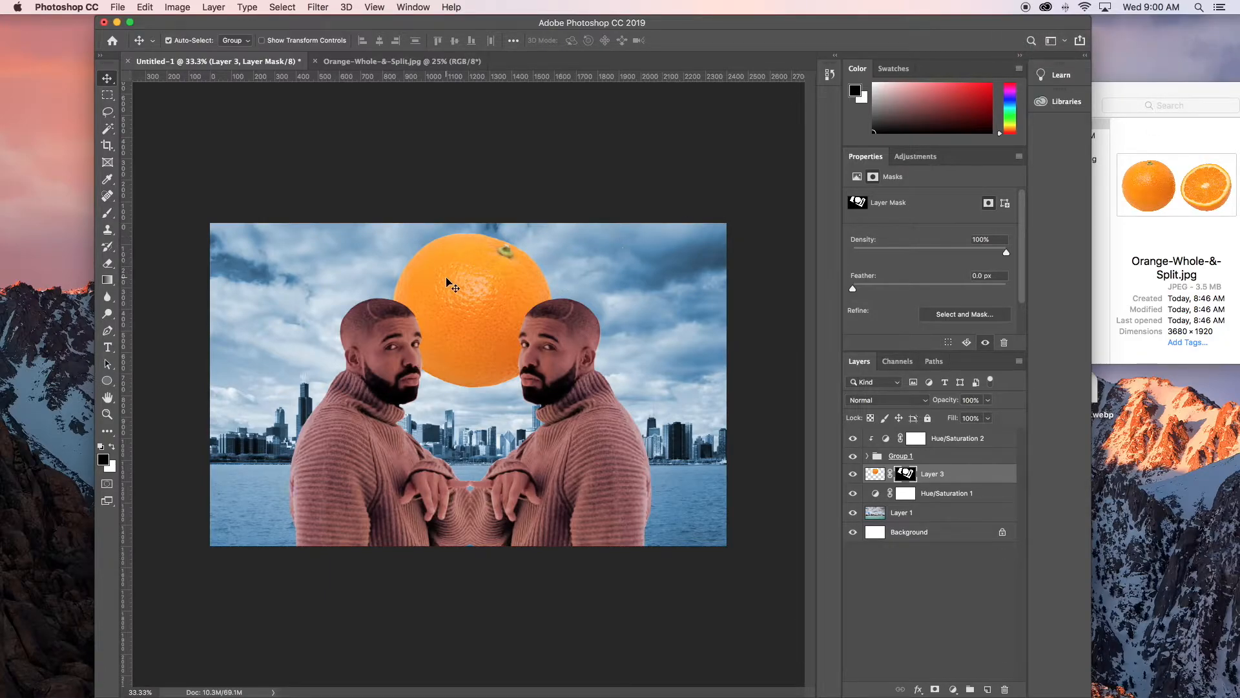
- Open TRESFlightCaliwag2.jpg from the Imagery folder in Photoshop as a separate document
{"action": "left_click", "coordinate": [1120, 94]}
{"action": "left_click", "coordinate": [1048, 136]}
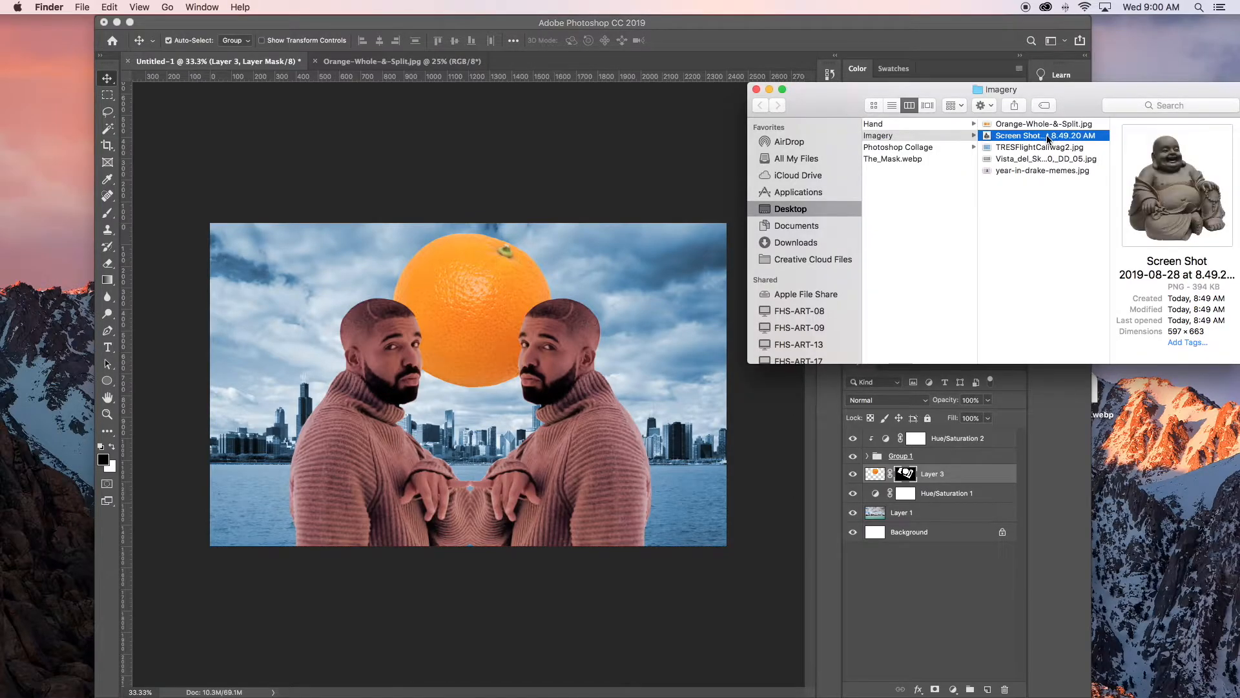
{"action": "left_click", "coordinate": [1044, 148]}
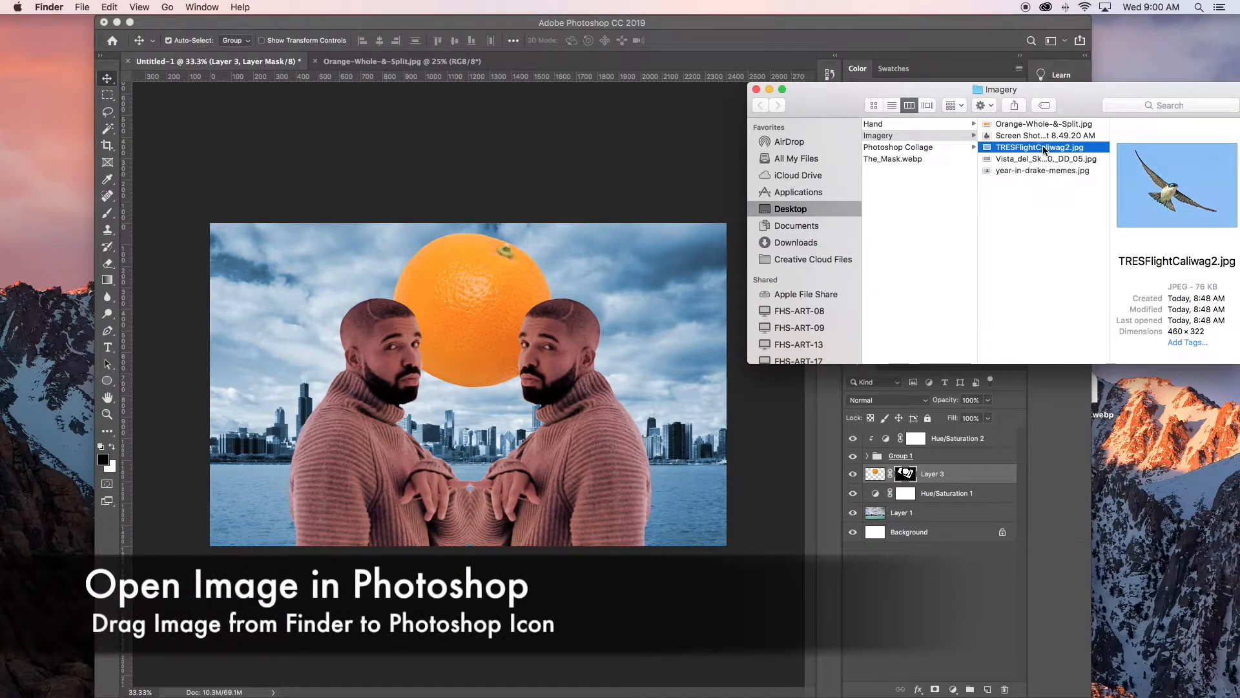
{"action": "left_click_drag", "start_coordinate": [1047, 150], "coordinate": [17, 215]}
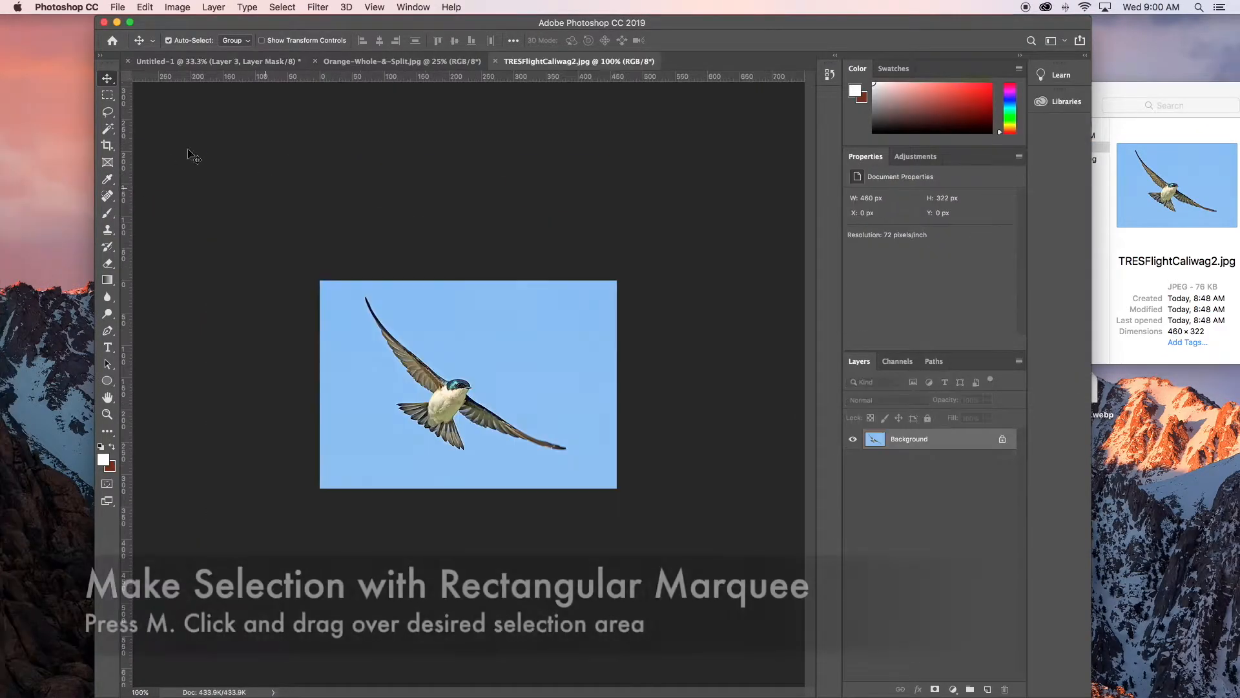
- Copy a rectangular selection around the bird, close the bird document and paste the copy into the Untitled-1 collage
{"action": "key", "text": "m"}
{"action": "left_click_drag", "start_coordinate": [356, 287], "coordinate": [588, 471]}
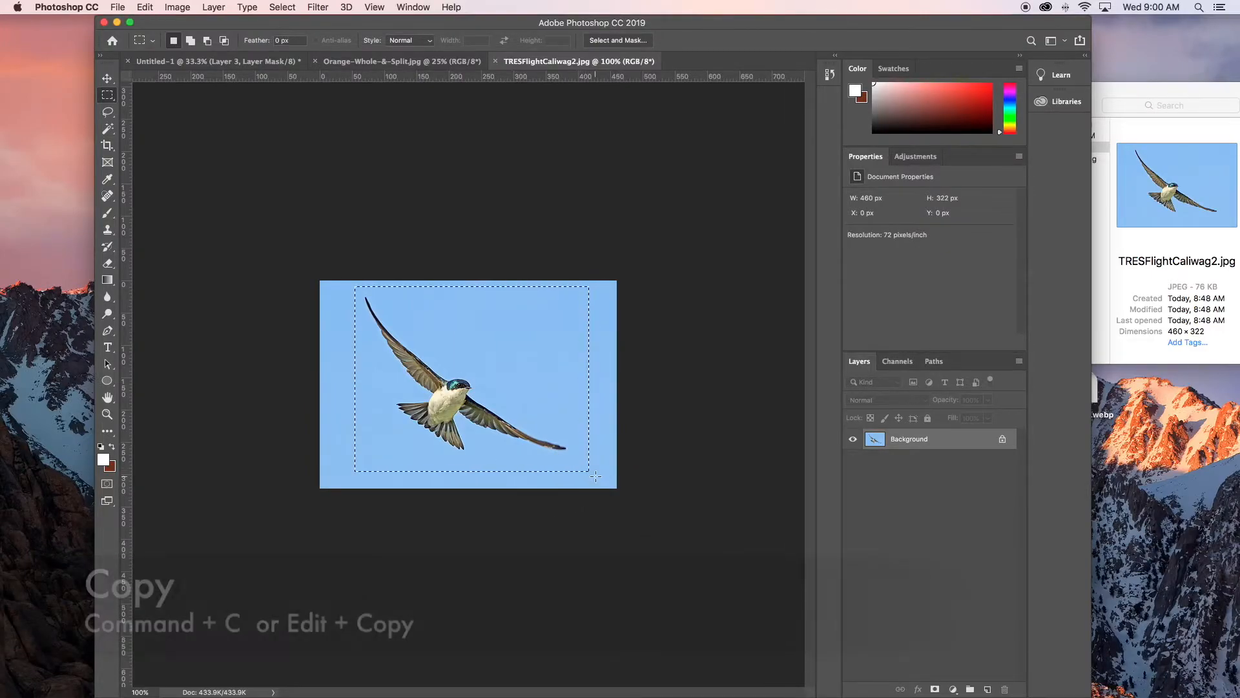
{"action": "left_click", "coordinate": [495, 62]}
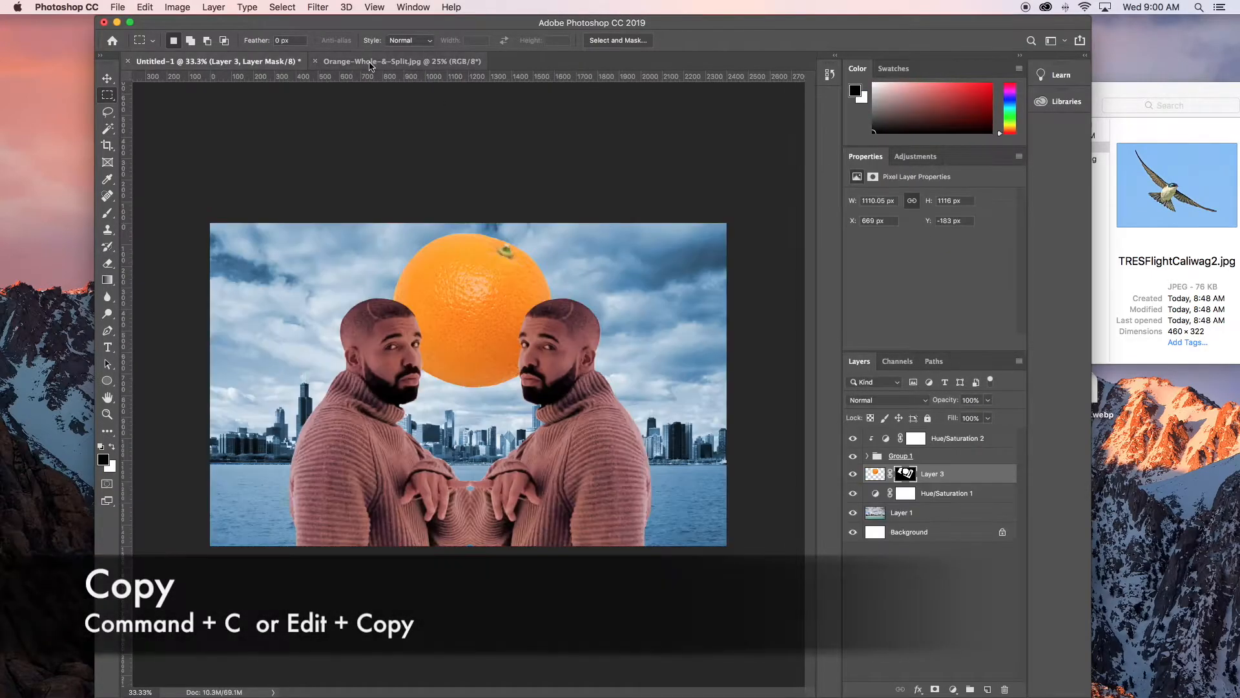
{"action": "key", "text": "super+v"}
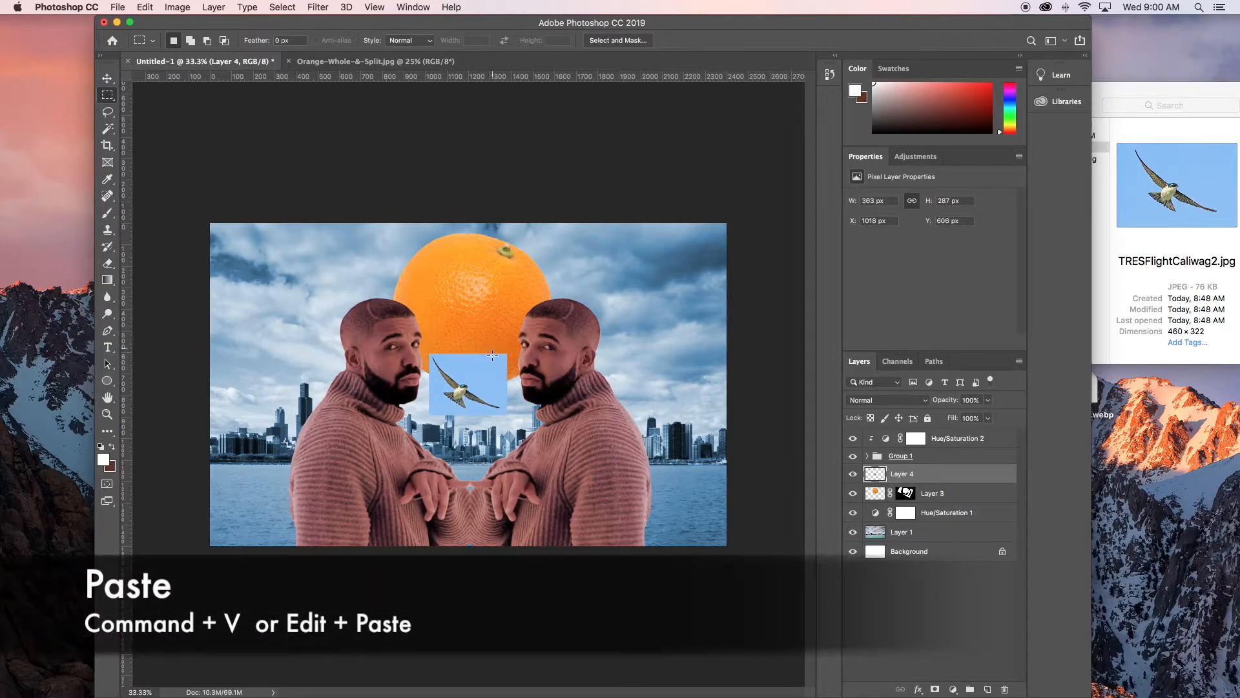
- Mask out the blue sky around the pasted bird using an inverted Magic Wand selection at tolerance 32
{"action": "key", "text": "w"}
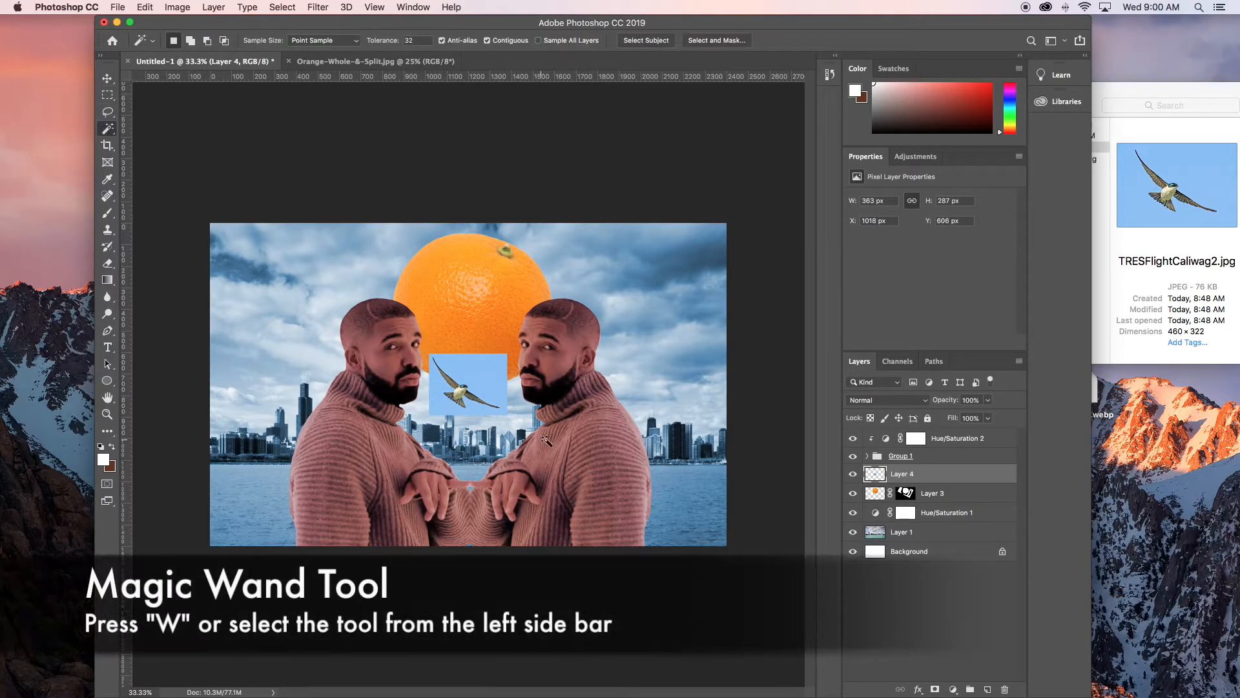
{"action": "left_click", "coordinate": [482, 366]}
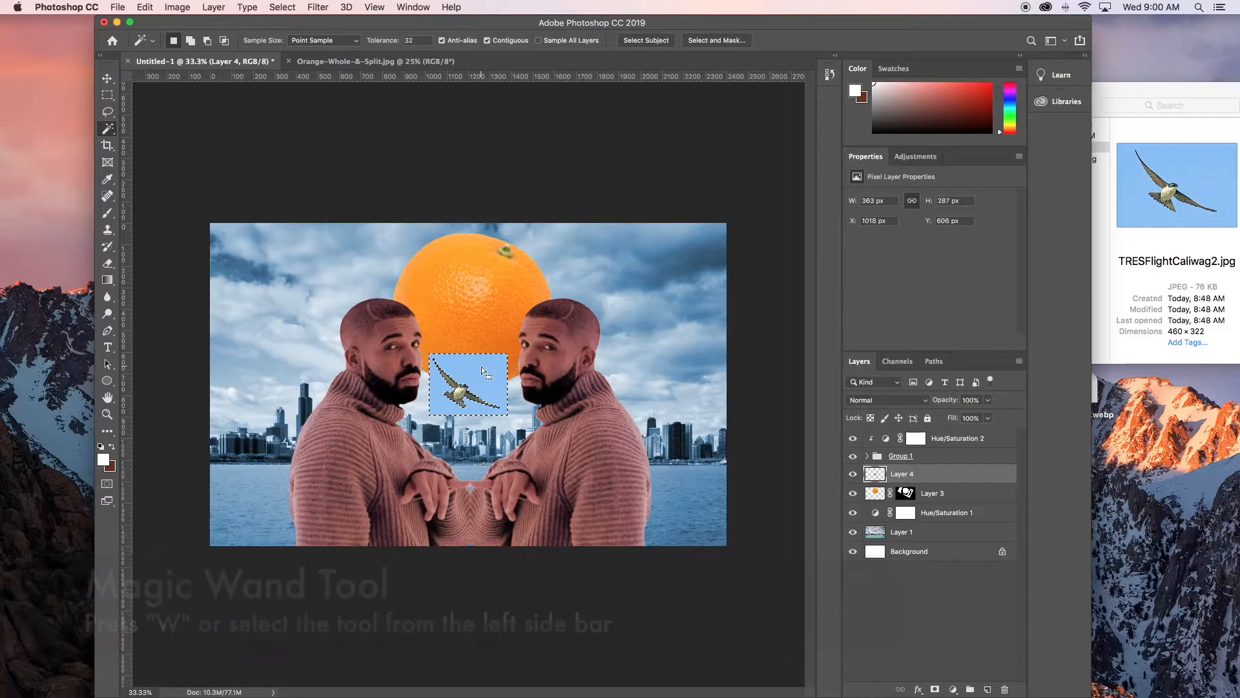
{"action": "left_click", "coordinate": [282, 7]}
{"action": "left_click", "coordinate": [304, 58]}
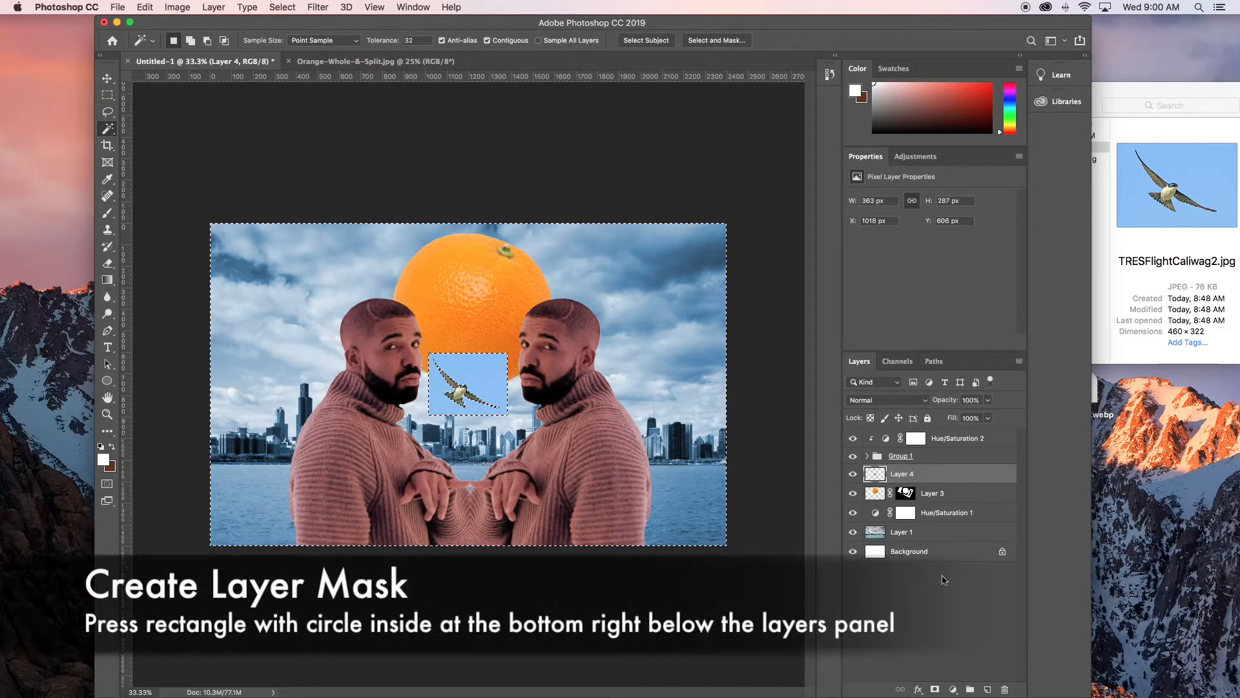
{"action": "left_click", "coordinate": [935, 689]}
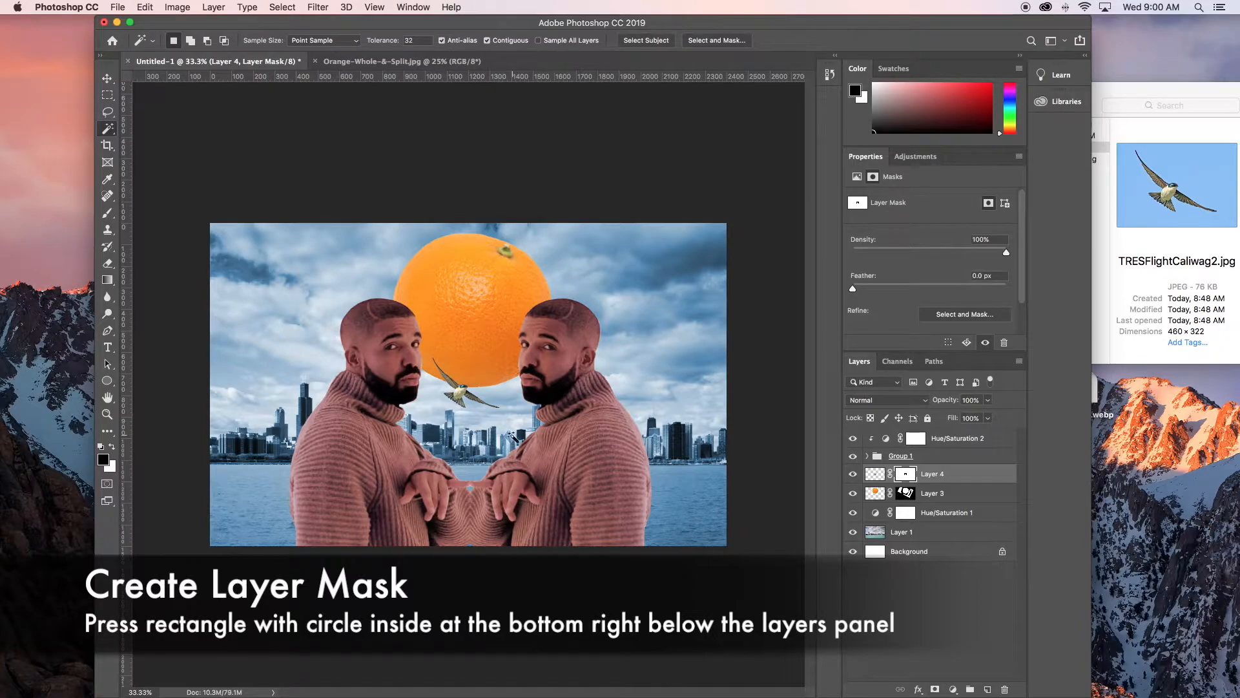
- Enlarge the bird with Free Transform and place it in the sky to the left of the orange, above the figure's shoulder
{"action": "key", "text": "v"}
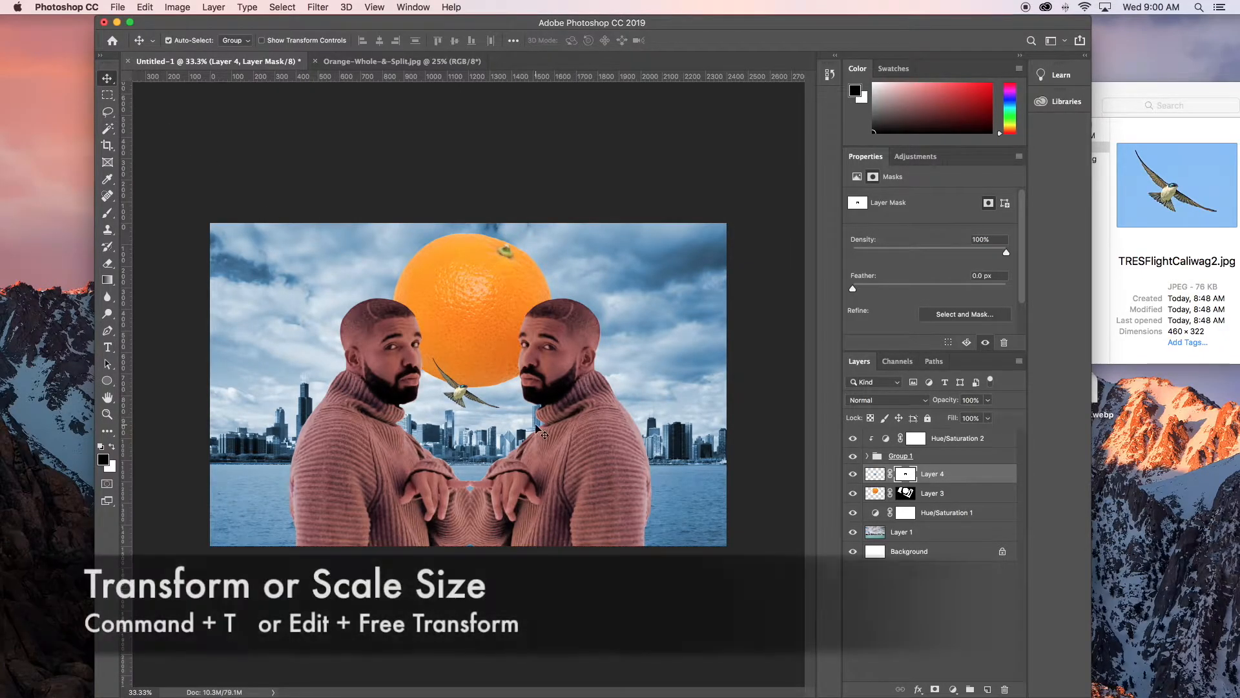
{"action": "key", "text": "super+t"}
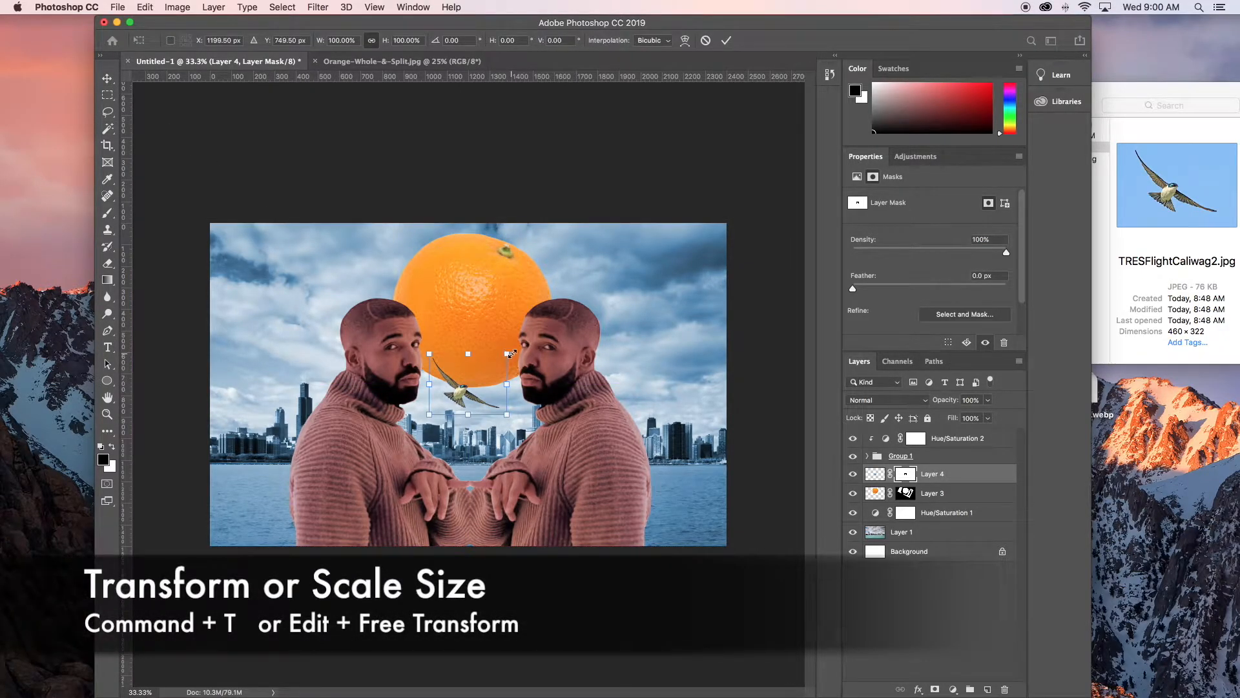
{"action": "left_click_drag", "start_coordinate": [510, 353], "coordinate": [572, 301]}
{"action": "mouse_move", "coordinate": [493, 373]}
{"action": "left_mouse_down"}
{"action": "mouse_move", "coordinate": [321, 307]}
{"action": "mouse_move", "coordinate": [415, 266]}
{"action": "mouse_move", "coordinate": [456, 302]}
{"action": "mouse_move", "coordinate": [400, 267]}
{"action": "mouse_move", "coordinate": [425, 295]}
{"action": "mouse_move", "coordinate": [443, 279]}
{"action": "mouse_move", "coordinate": [278, 295]}
{"action": "left_mouse_up"}
{"action": "key", "text": "Return"}
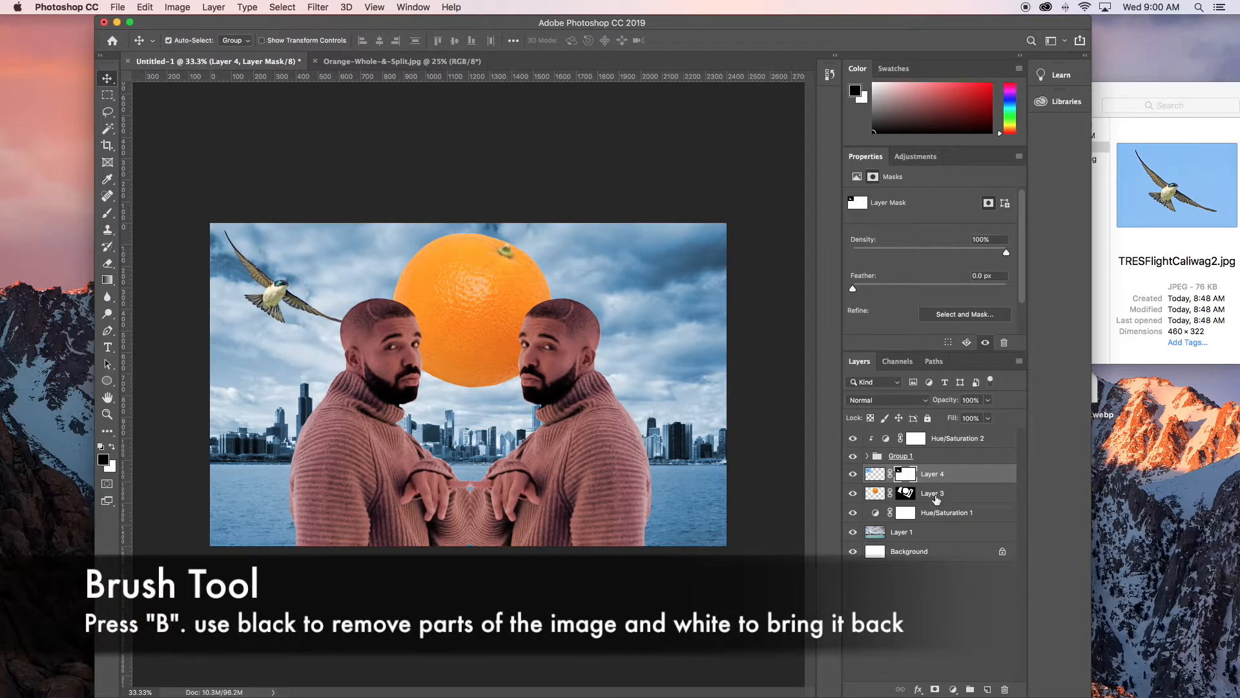
{"action": "key", "text": "b"}
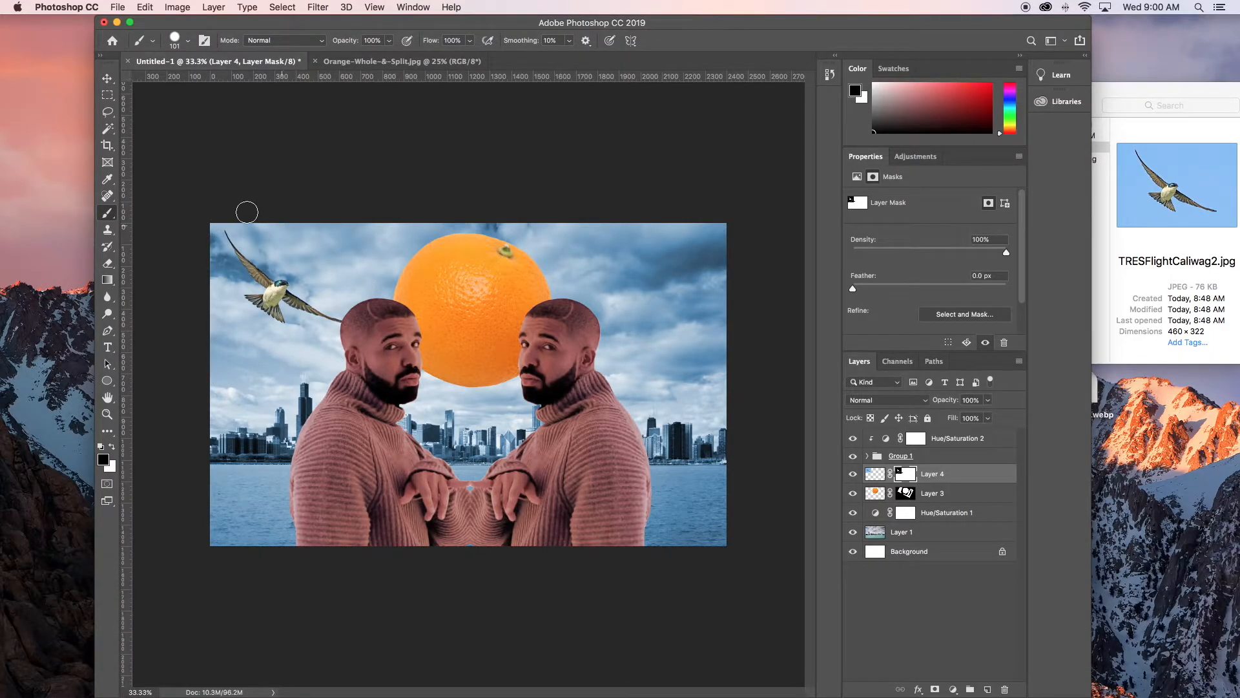
- Place a duplicate of the bird in the sky on the orange's other side, mirrored horizontally and nudged slightly left
{"action": "left_click", "coordinate": [107, 79]}
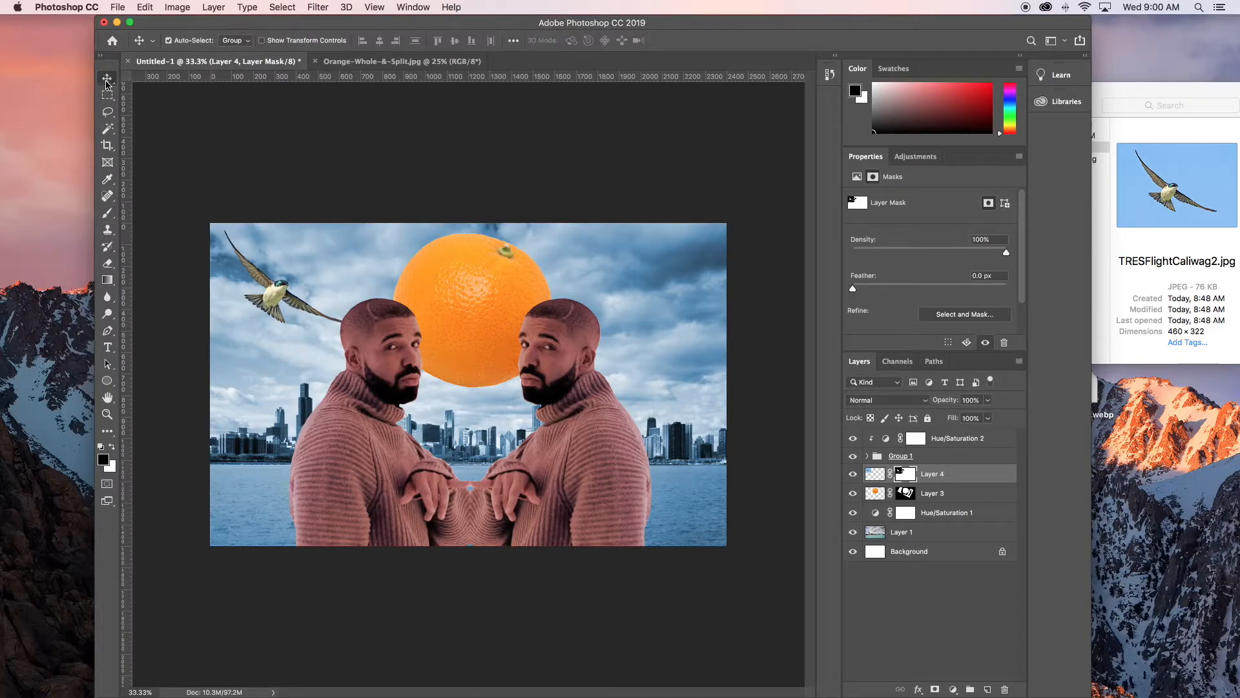
{"action": "left_click_drag", "start_coordinate": [279, 301], "coordinate": [624, 299]}
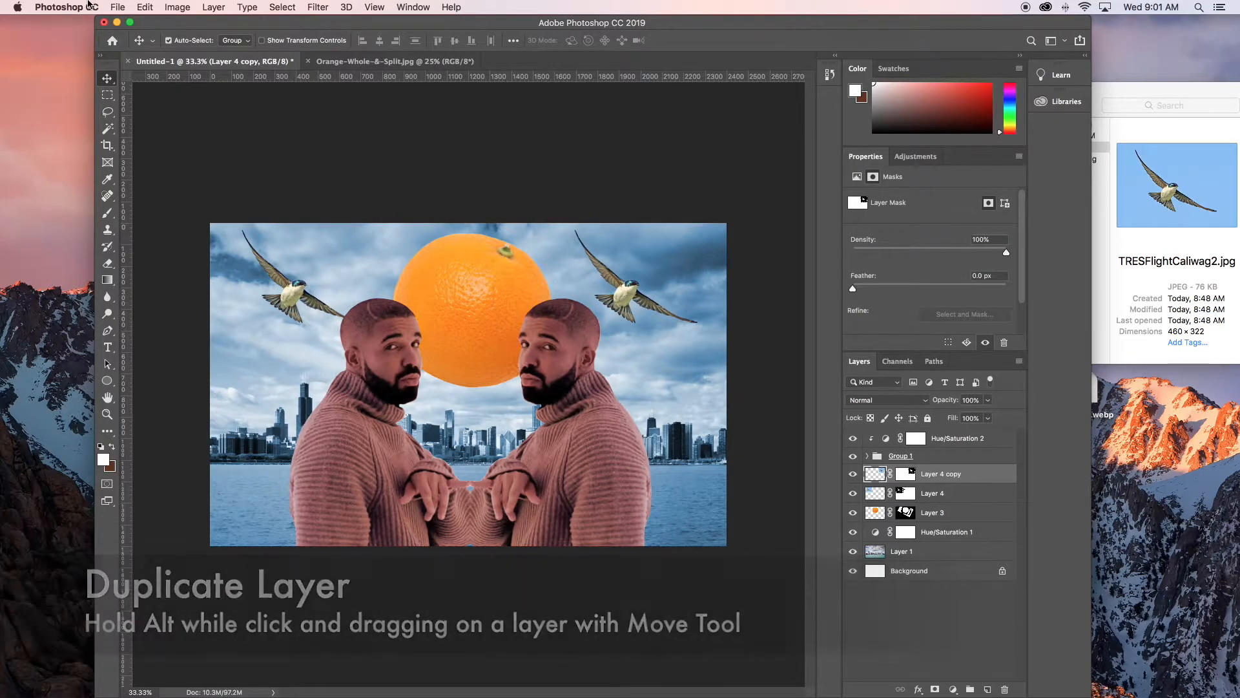
{"action": "left_click", "coordinate": [144, 7]}
{"action": "mouse_move", "coordinate": [281, 307]}
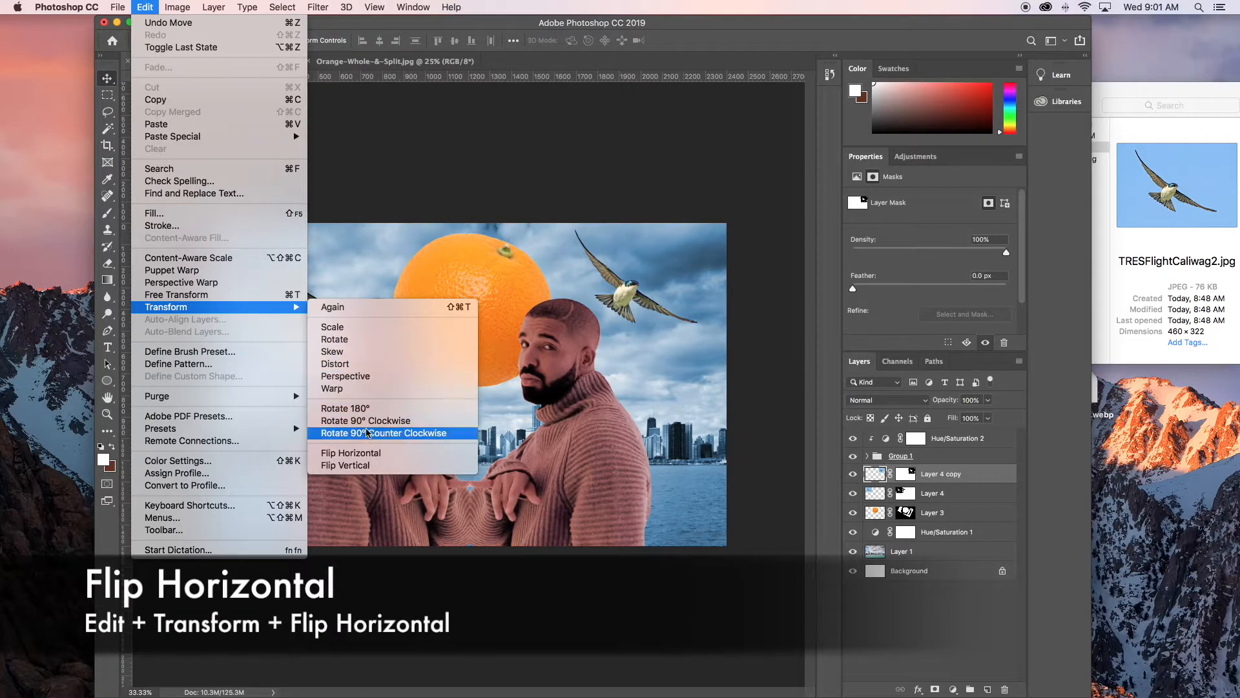
{"action": "left_click", "coordinate": [350, 452]}
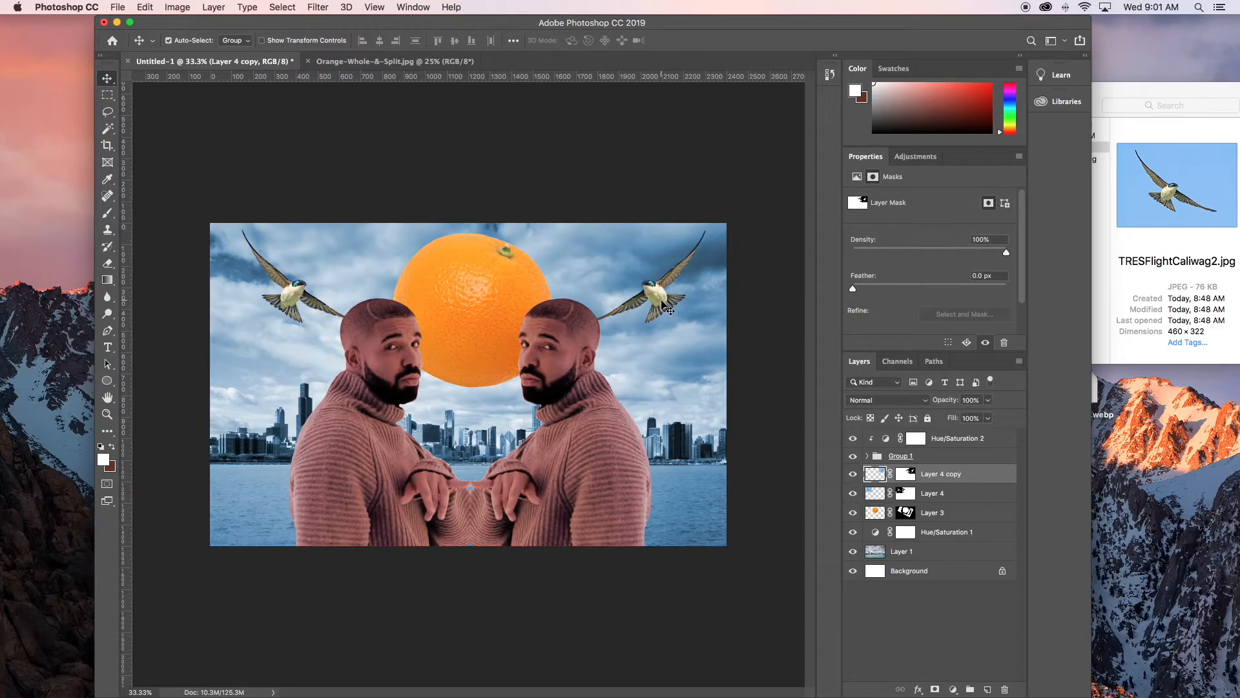
{"action": "key", "text": "shift+Left"}
{"action": "key", "text": "shift+Left"}
{"action": "key", "text": "shift+Left"}
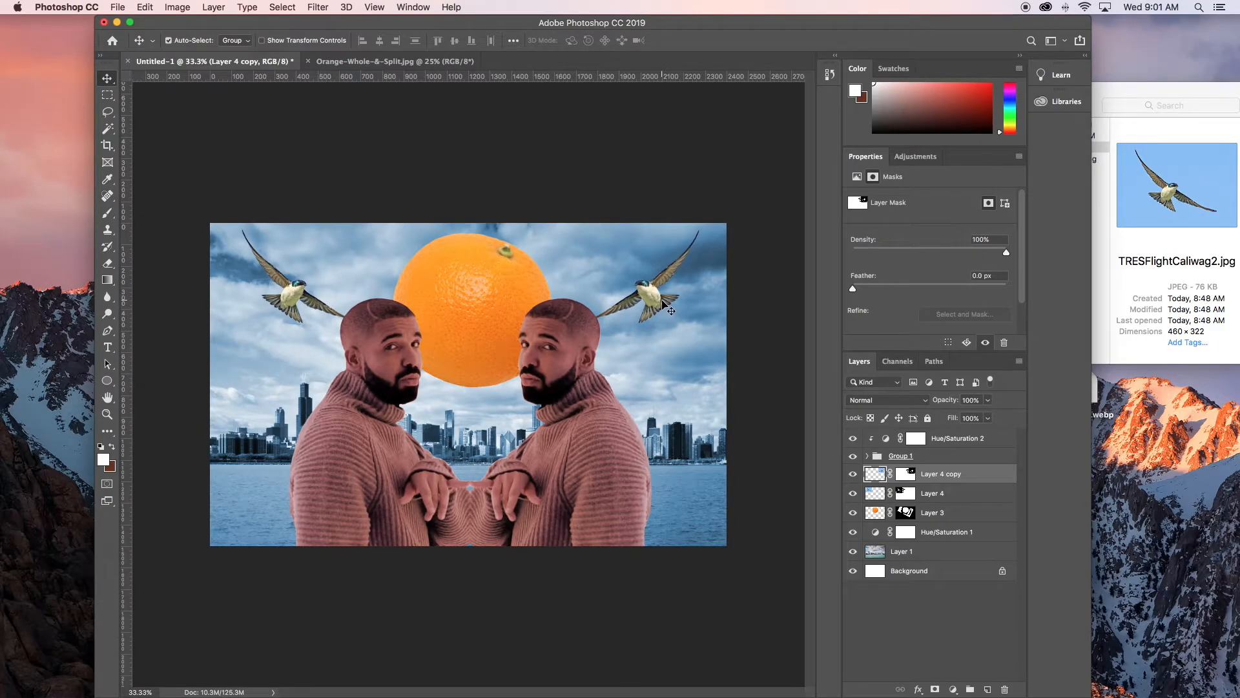
- Open the Buddha screenshot (Screen Shot 2019-08-28 at 8.49.20 AM) from the Imagery folder in Photoshop as a separate document
{"action": "left_click", "coordinate": [1151, 95]}
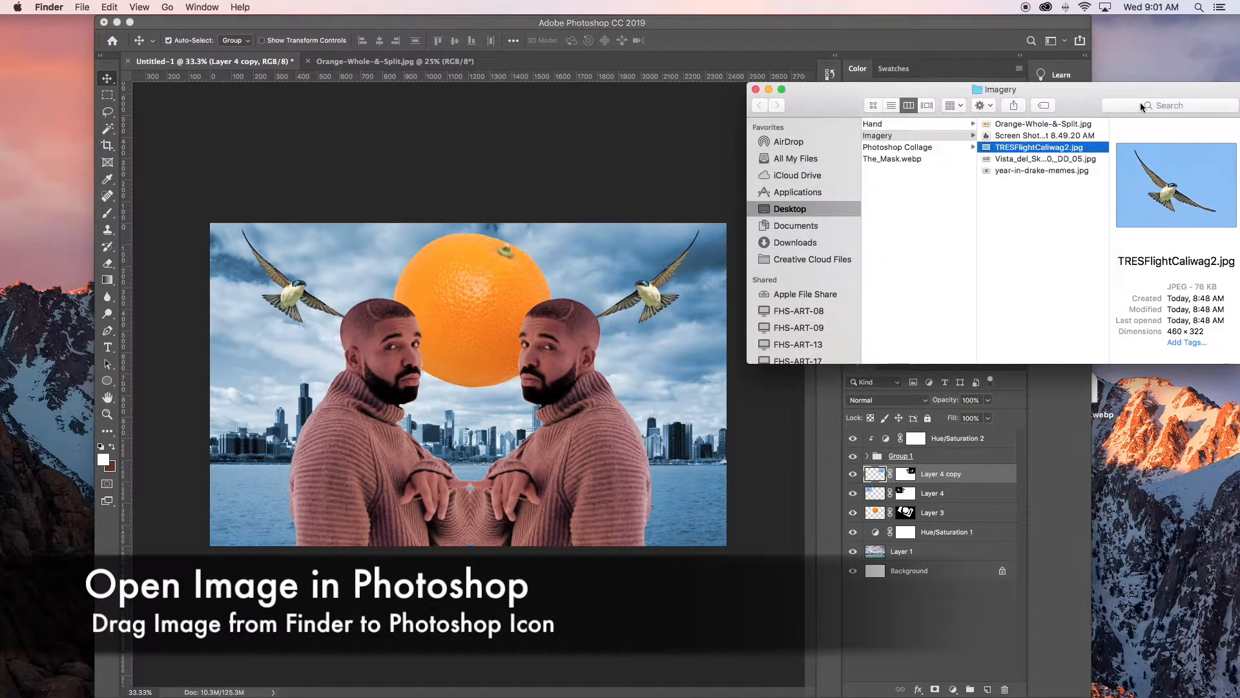
{"action": "key", "text": "Up"}
{"action": "key", "text": "Down"}
{"action": "key", "text": "Up"}
{"action": "left_click", "coordinate": [1038, 159]}
{"action": "left_click", "coordinate": [1038, 171]}
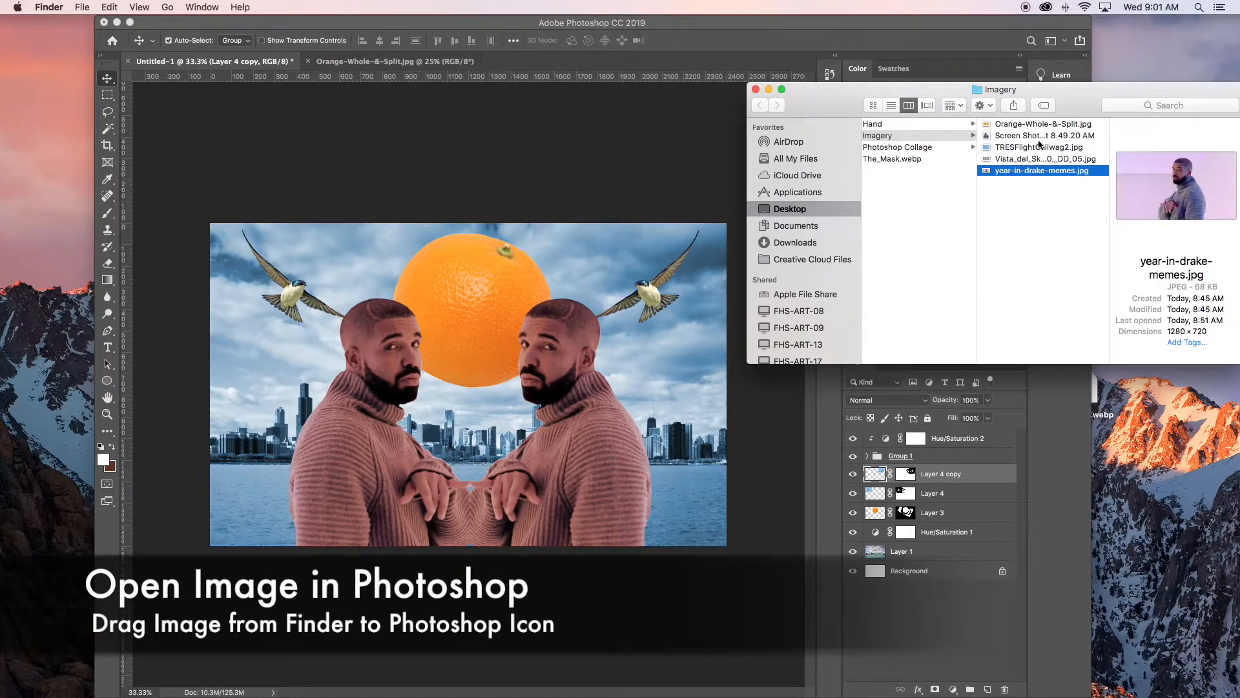
{"action": "left_click", "coordinate": [1037, 136]}
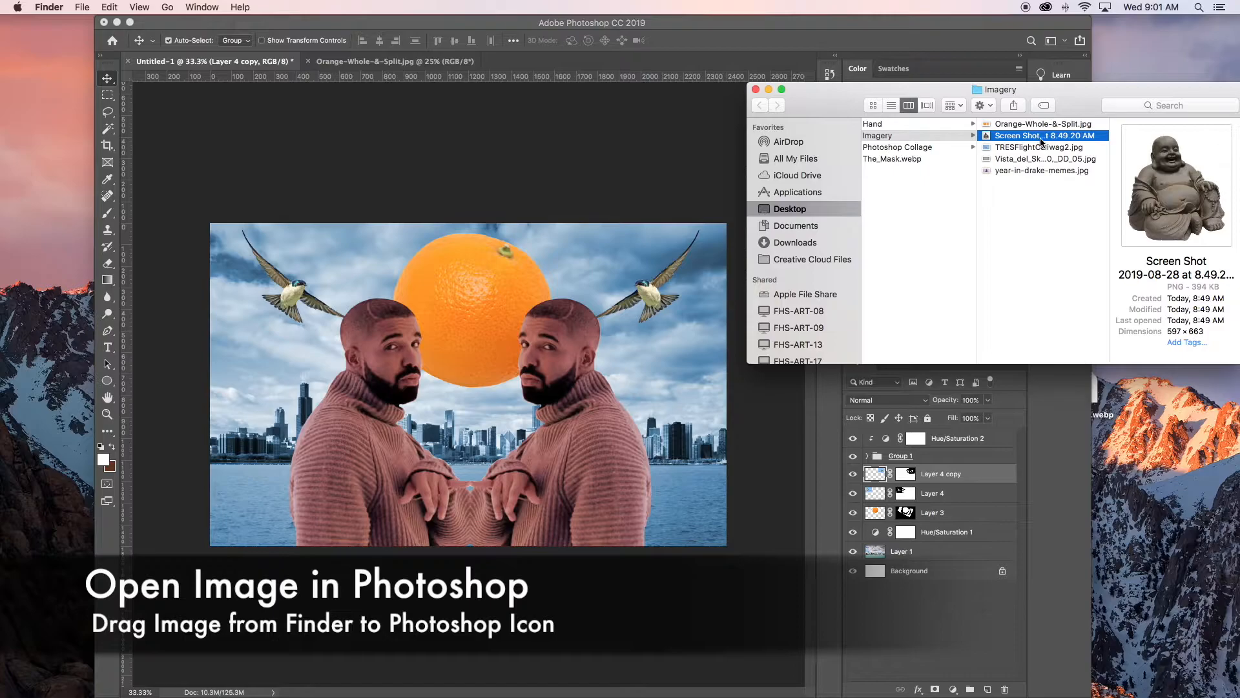
{"action": "left_click_drag", "start_coordinate": [1043, 140], "coordinate": [5, 211]}
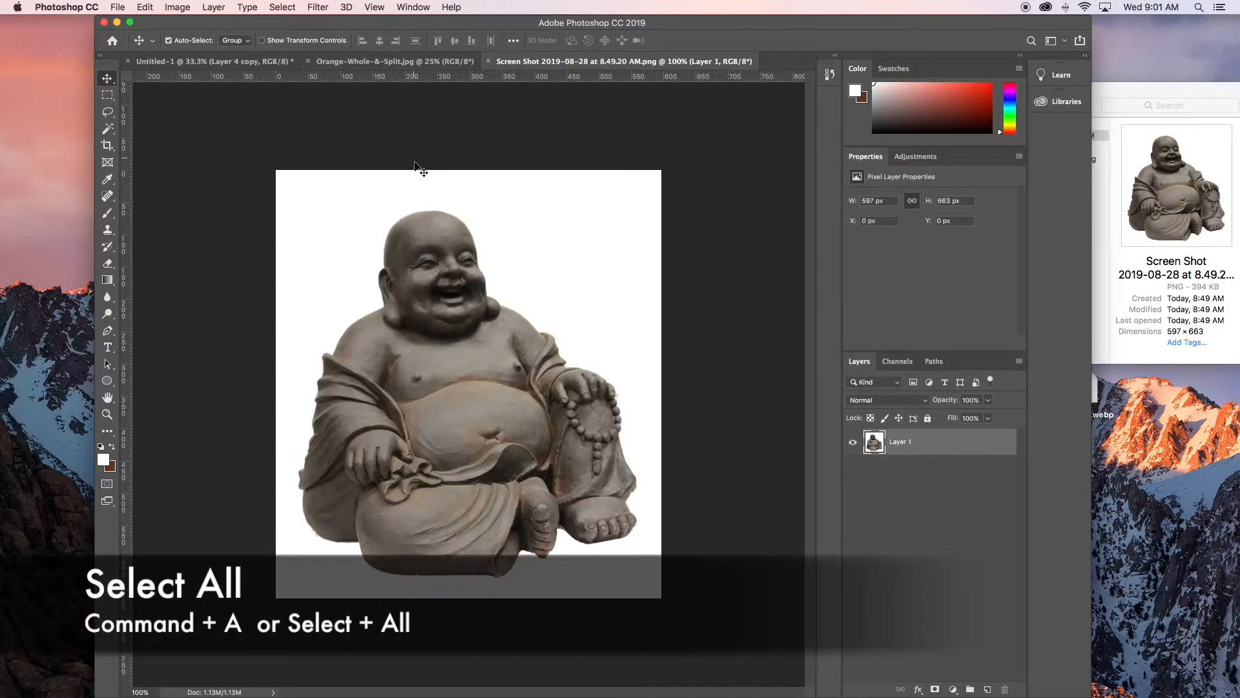
- Copy the entire Buddha image, close the source documents and paste the copy into the Untitled-1 collage
{"action": "key", "text": "super+a"}
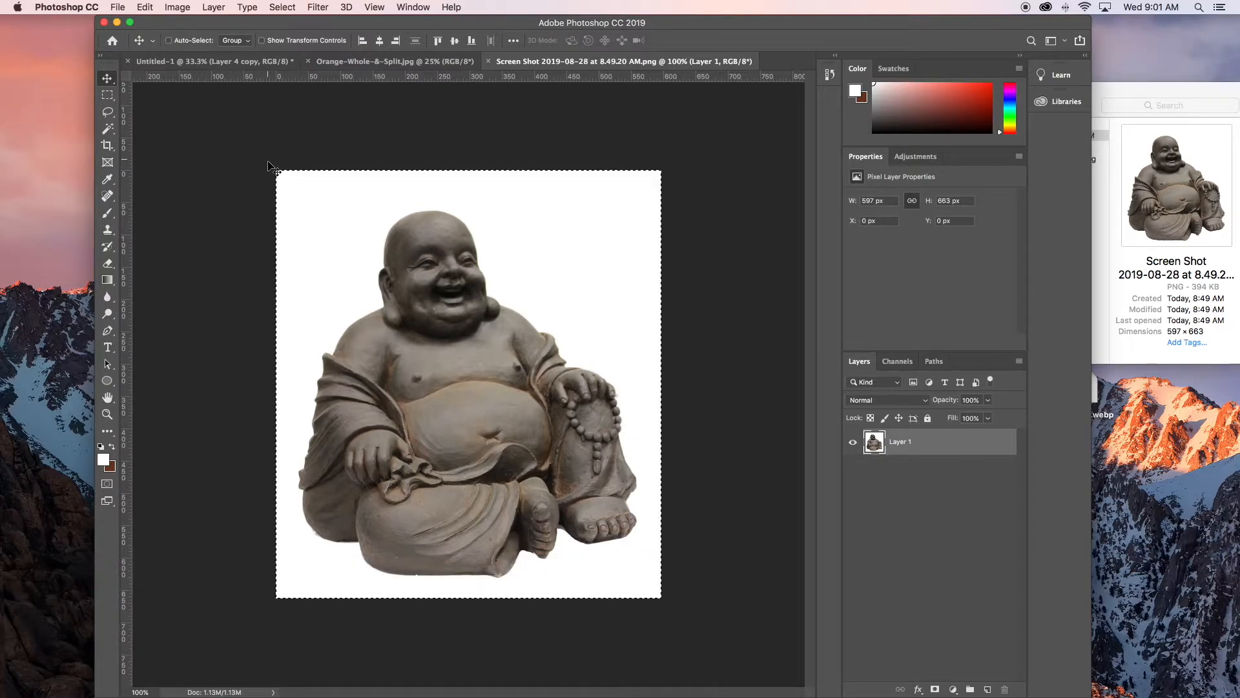
{"action": "key", "text": "super+c"}
{"action": "left_click", "coordinate": [308, 61]}
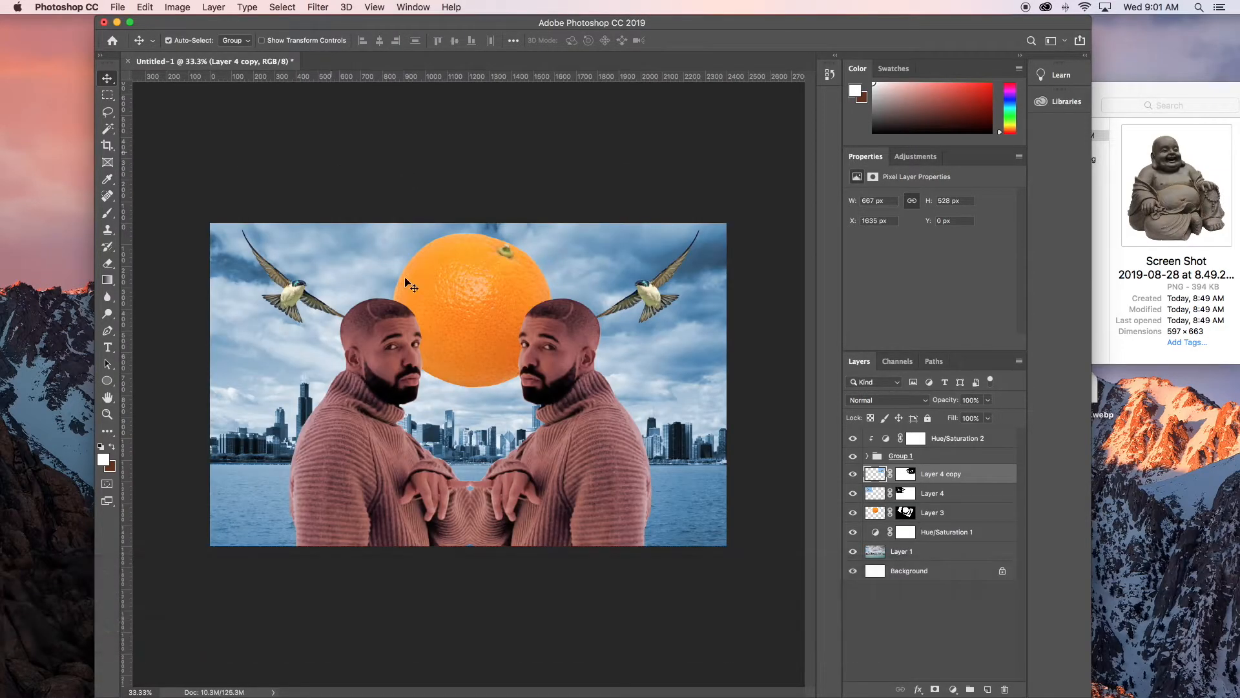
{"action": "key", "text": "super+v"}
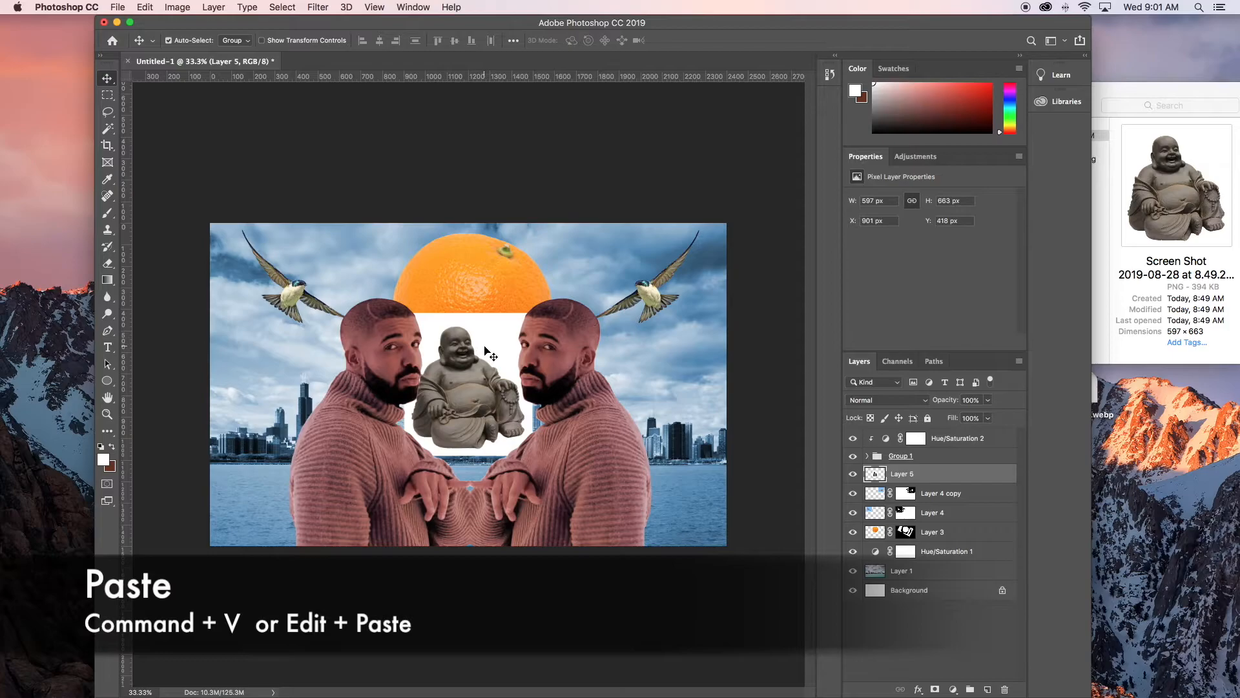
- Move the Buddha beside the left figure and mask out its white background using an inverted Magic Wand selection at tolerance 32
{"action": "left_click_drag", "start_coordinate": [495, 350], "coordinate": [306, 351]}
{"action": "left_click", "coordinate": [113, 131]}
{"action": "left_click", "coordinate": [239, 322]}
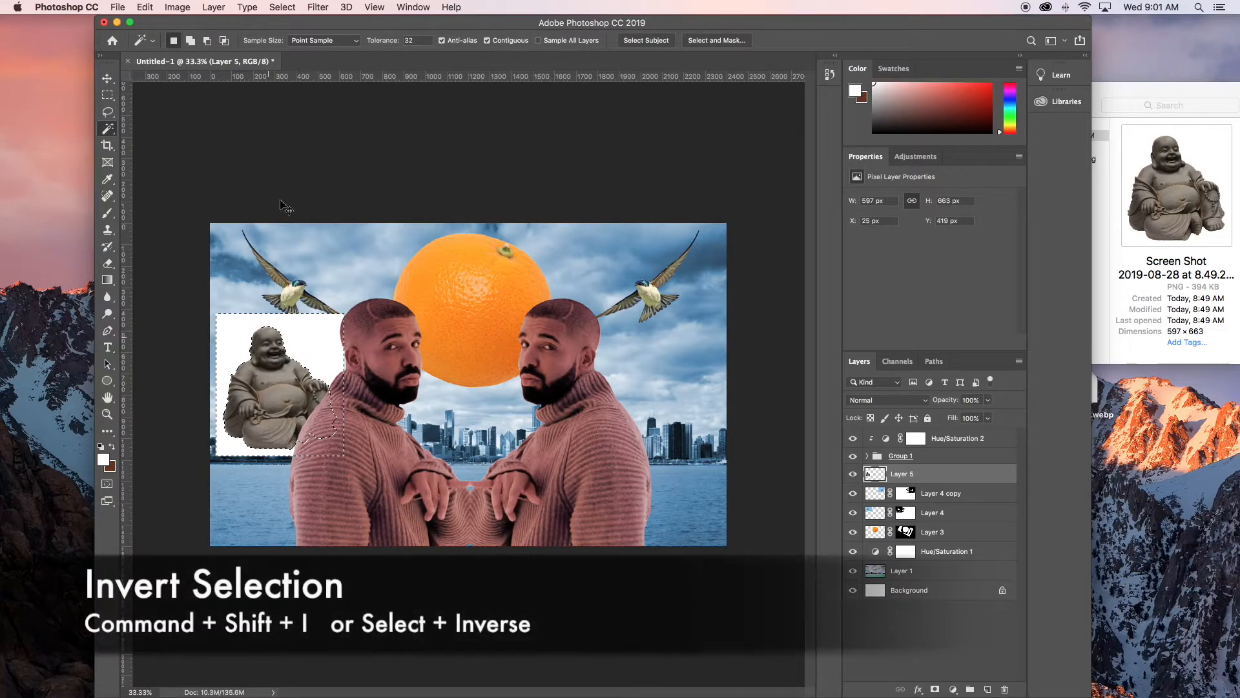
{"action": "left_click", "coordinate": [291, 6]}
{"action": "left_click", "coordinate": [291, 60]}
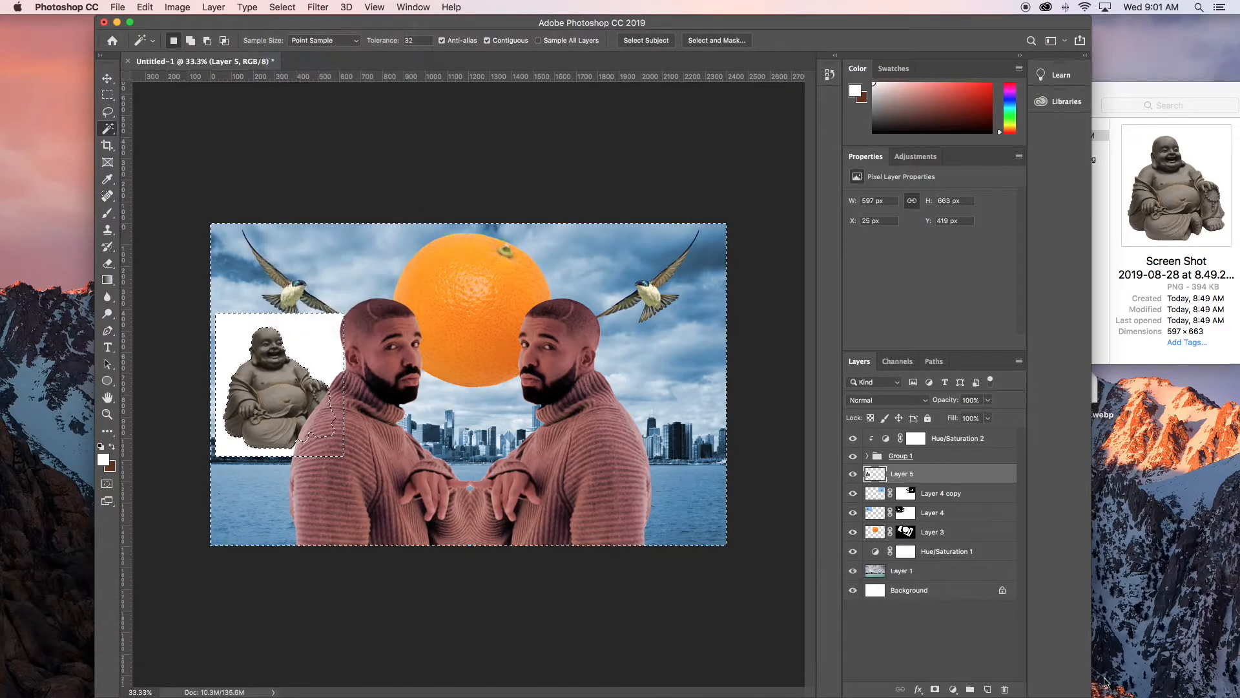
{"action": "left_click", "coordinate": [934, 689]}
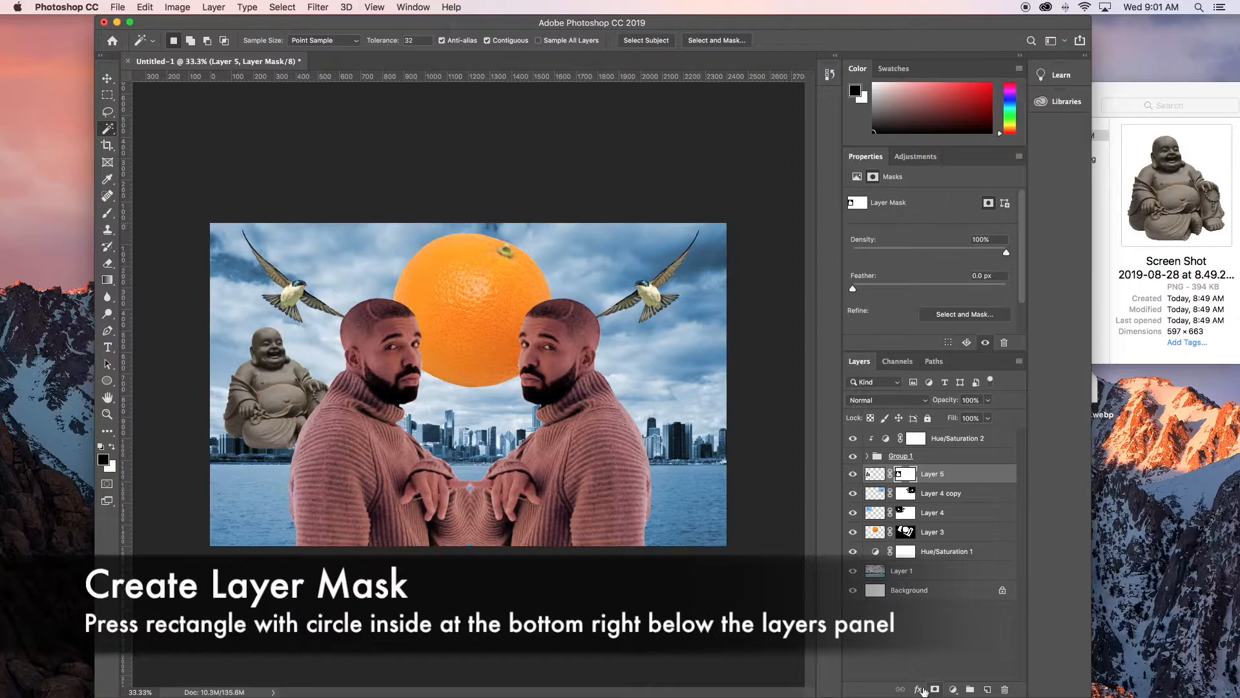
- Bring the Buddha layer above Hue/Saturation 2 and position the statue in front of the left figure's arm, over the water
{"action": "left_click", "coordinate": [108, 78]}
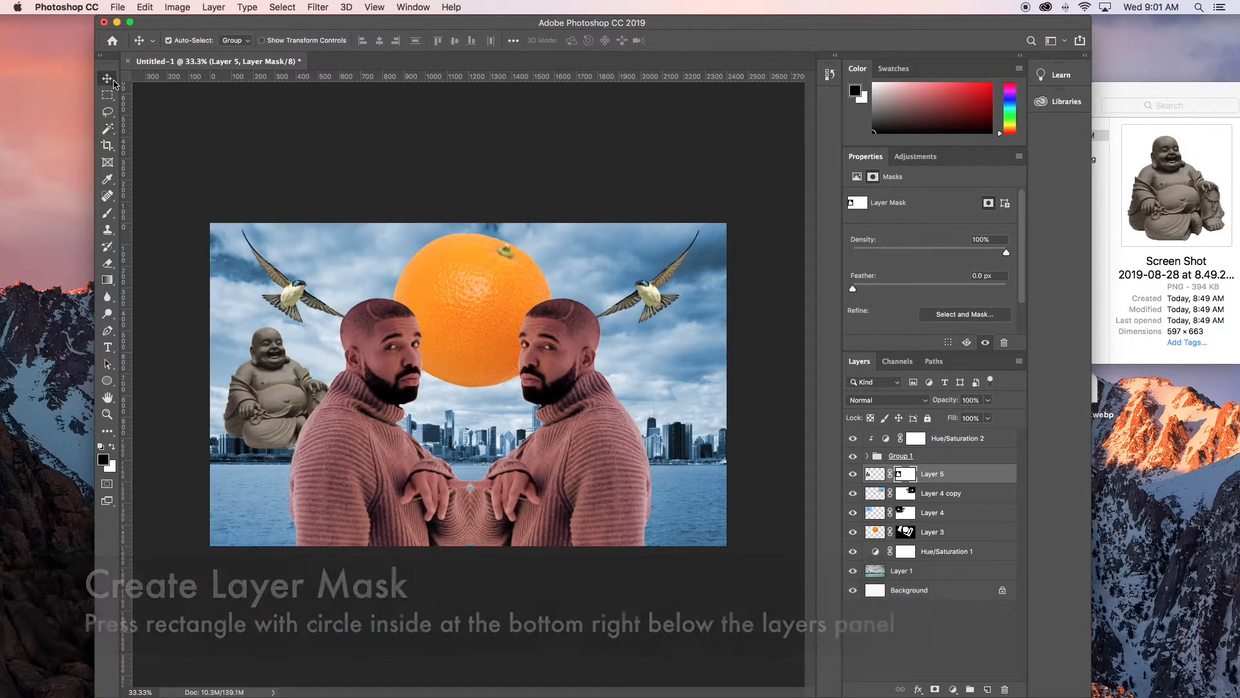
{"action": "left_click_drag", "start_coordinate": [271, 399], "coordinate": [256, 508]}
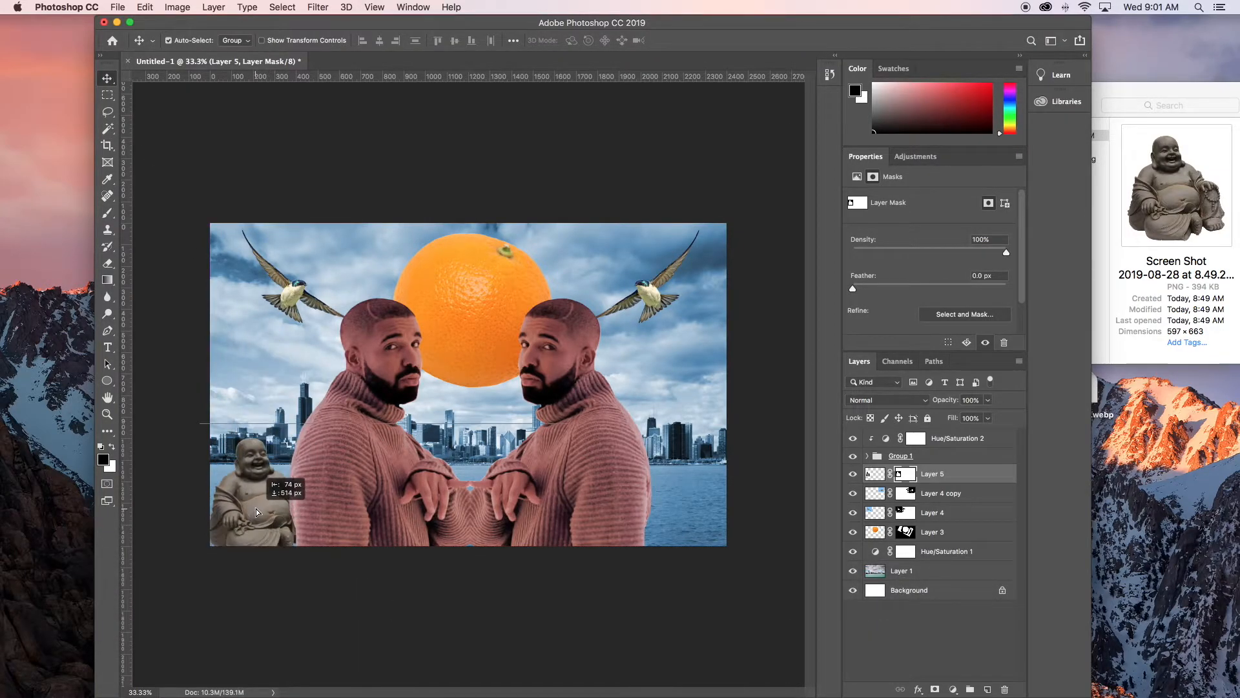
{"action": "left_click_drag", "start_coordinate": [964, 467], "coordinate": [964, 431]}
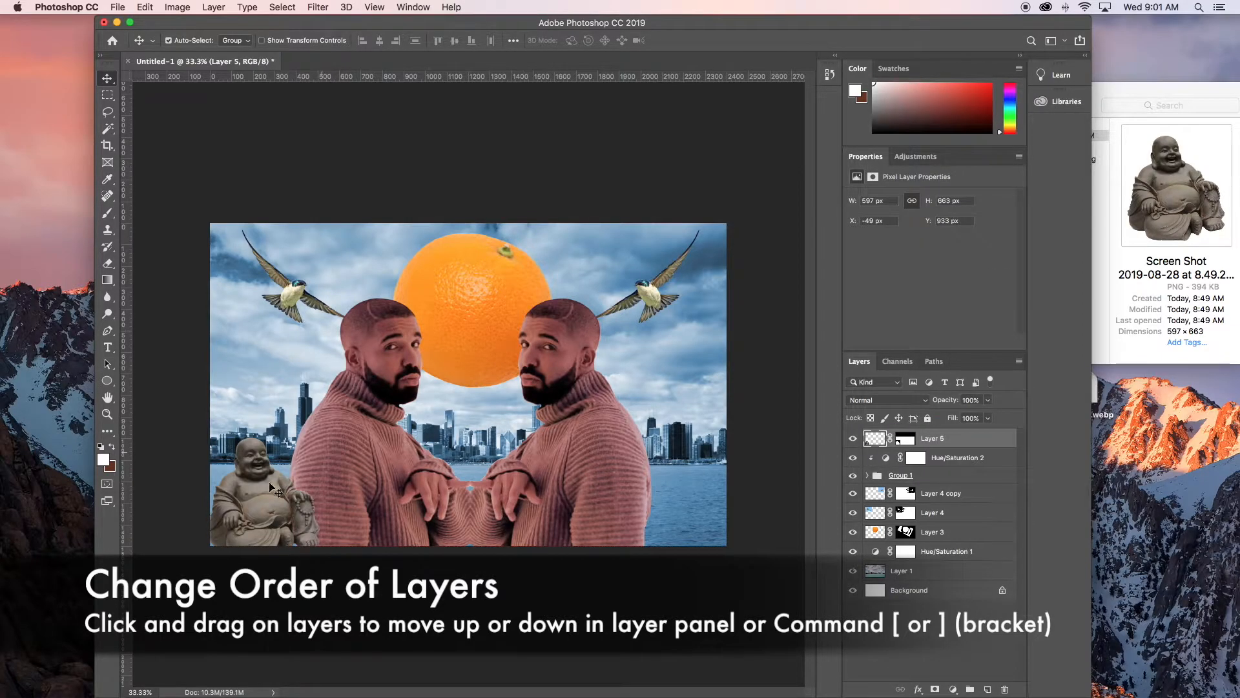
{"action": "left_click_drag", "start_coordinate": [279, 509], "coordinate": [305, 470]}
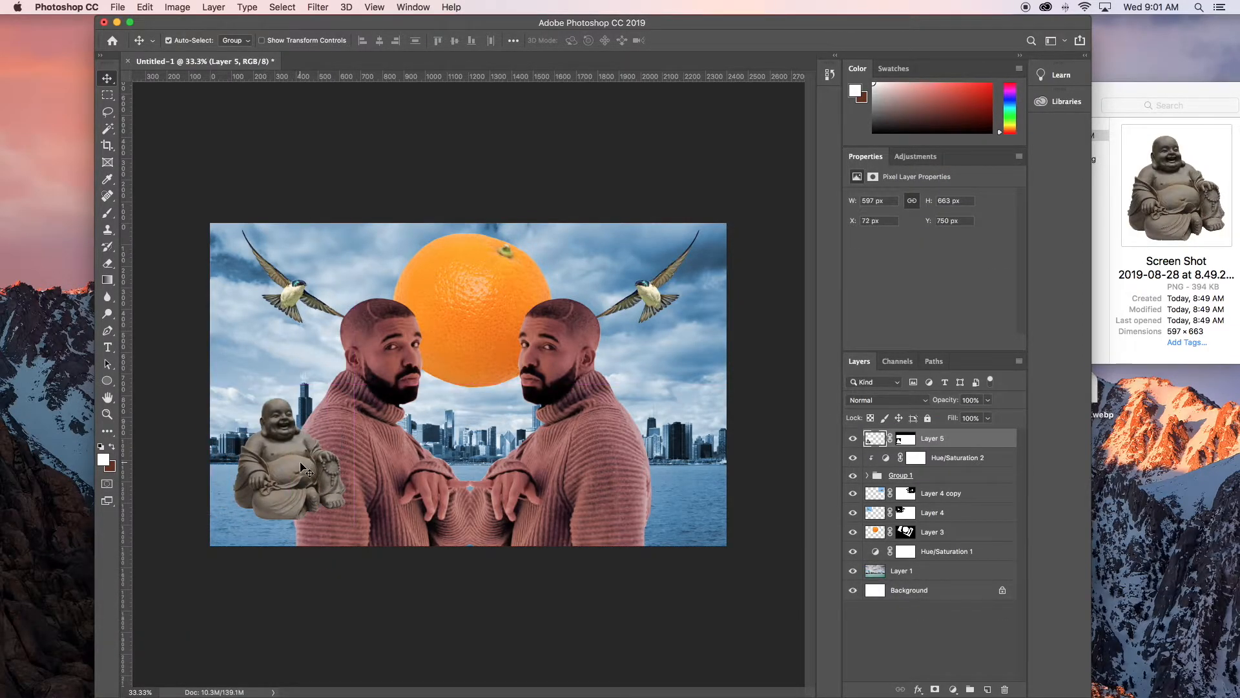
- Touch up the Buddha's layer mask with the Brush tool using the default black foreground
{"action": "left_click", "coordinate": [909, 441]}
{"action": "key", "text": "d"}
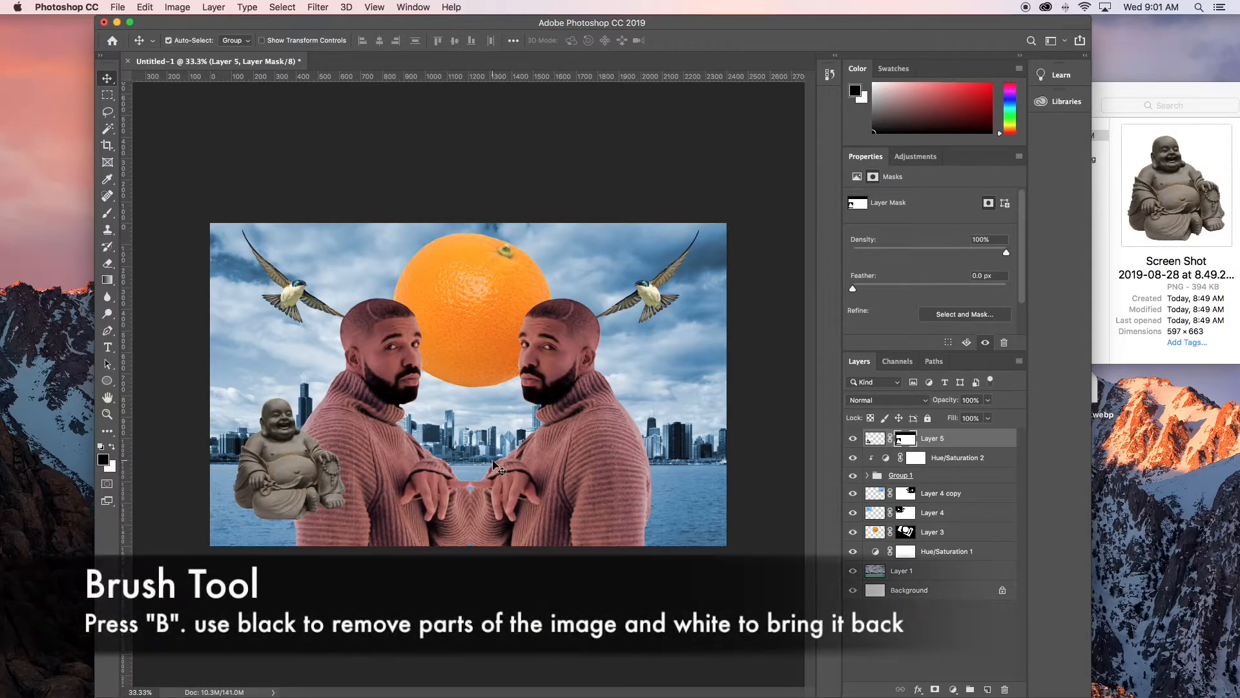
{"action": "key", "text": "b"}
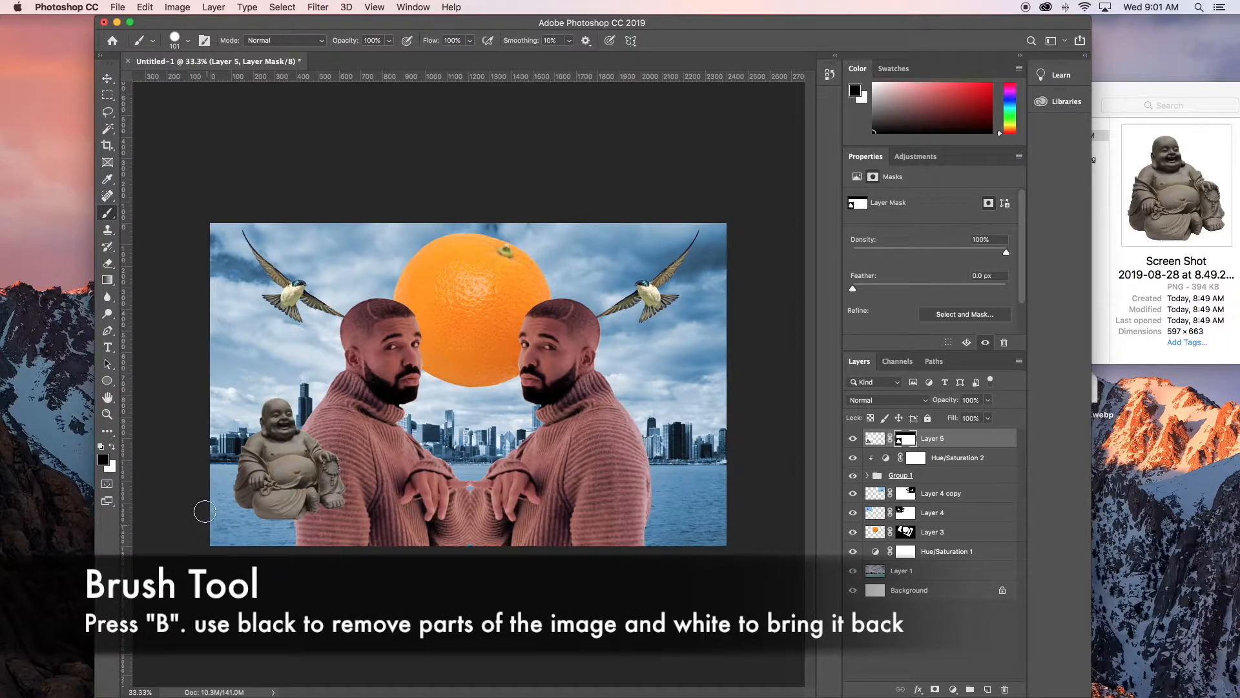
- Scale the Buddha to about 133% with Free Transform and move it into the collage's lower-left corner
{"action": "key", "text": "v"}
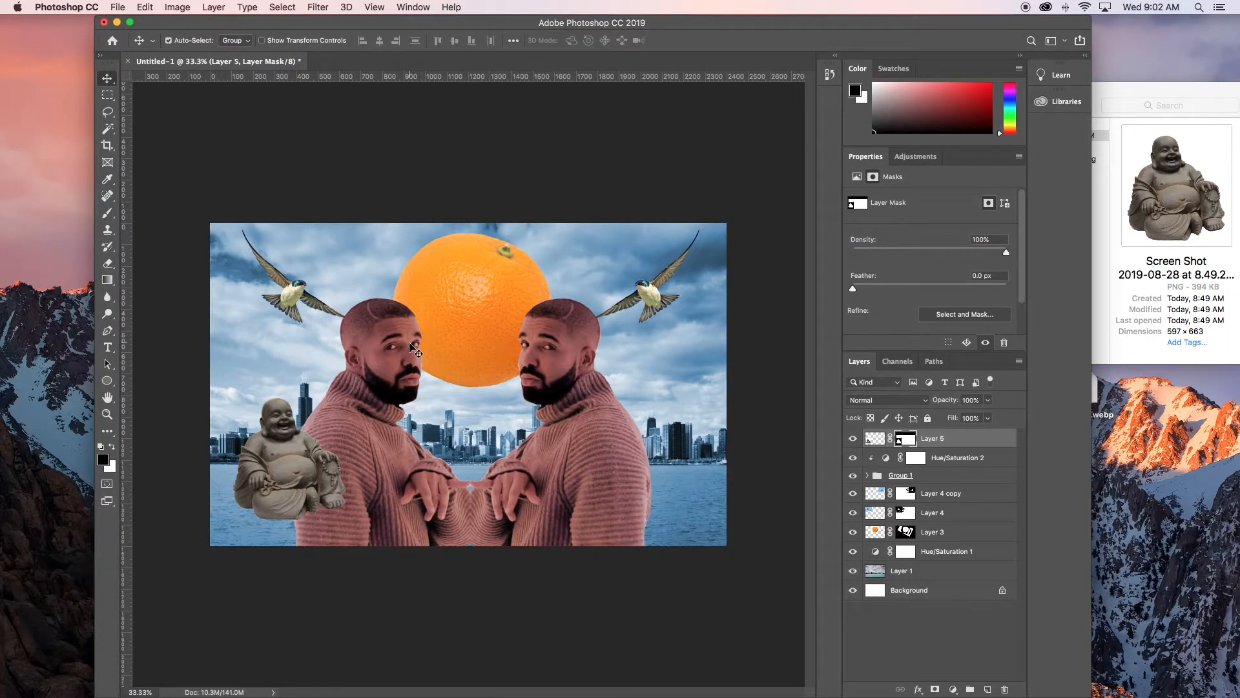
{"action": "key", "text": "super+t"}
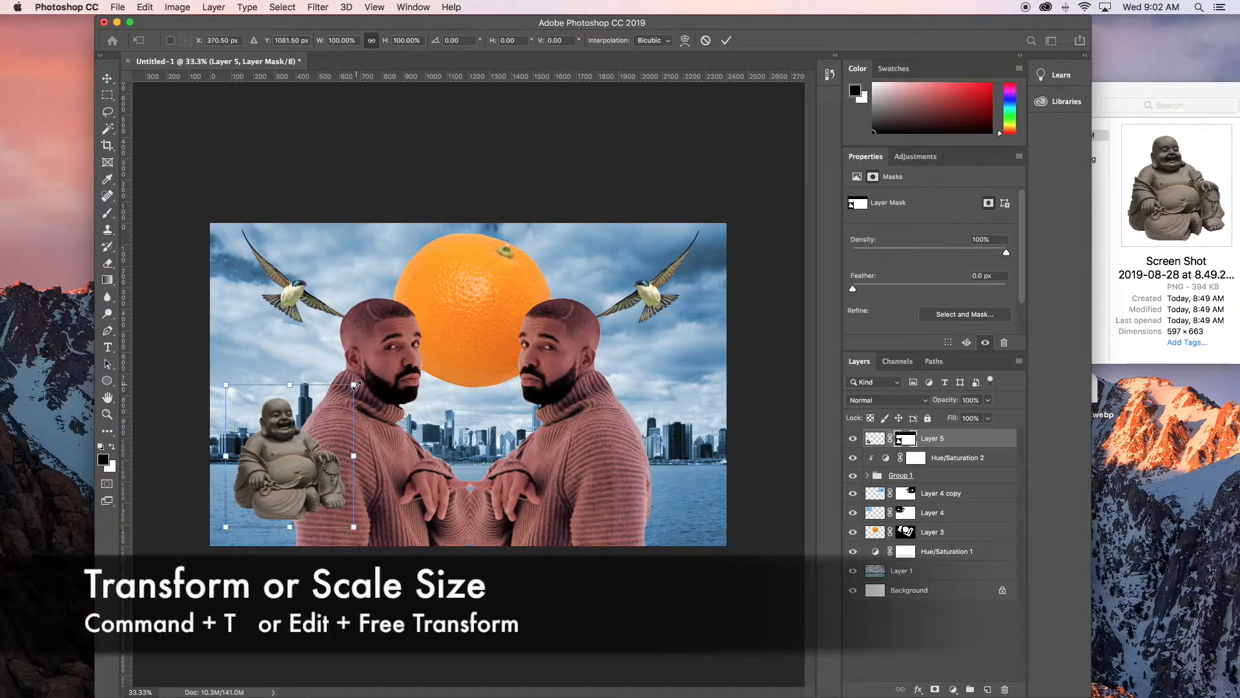
{"action": "left_click_drag", "start_coordinate": [357, 383], "coordinate": [388, 366]}
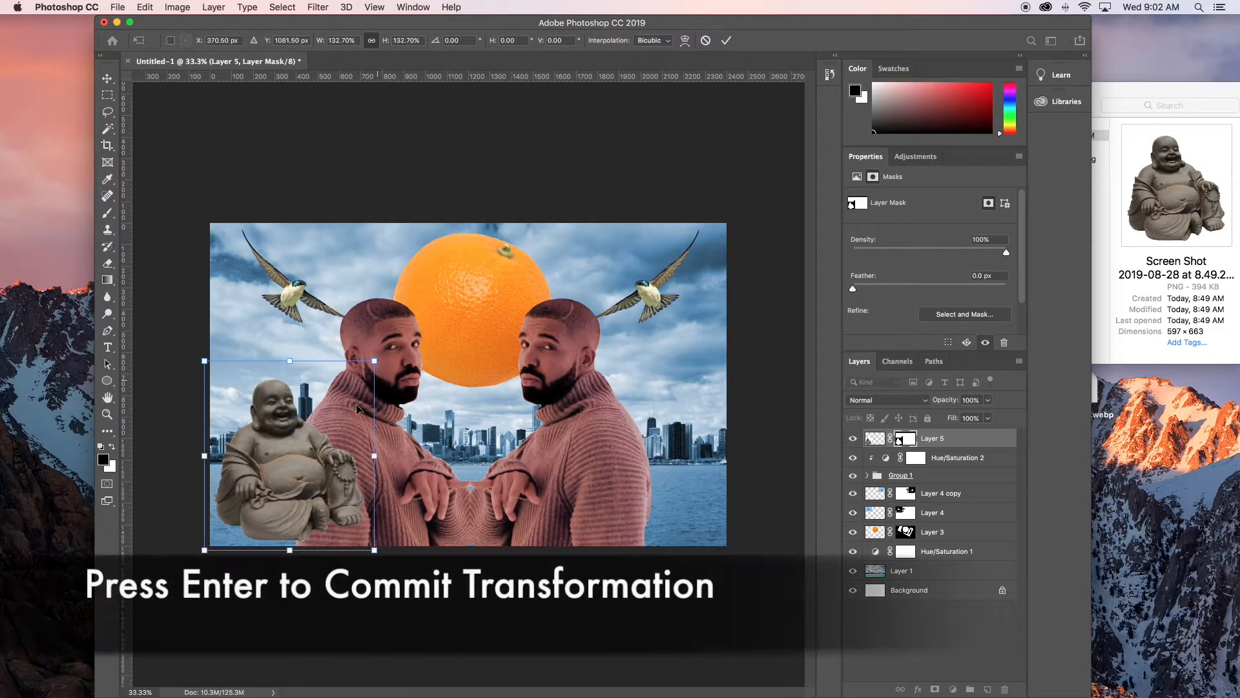
{"action": "key", "text": "Return"}
{"action": "left_click_drag", "start_coordinate": [304, 479], "coordinate": [281, 507]}
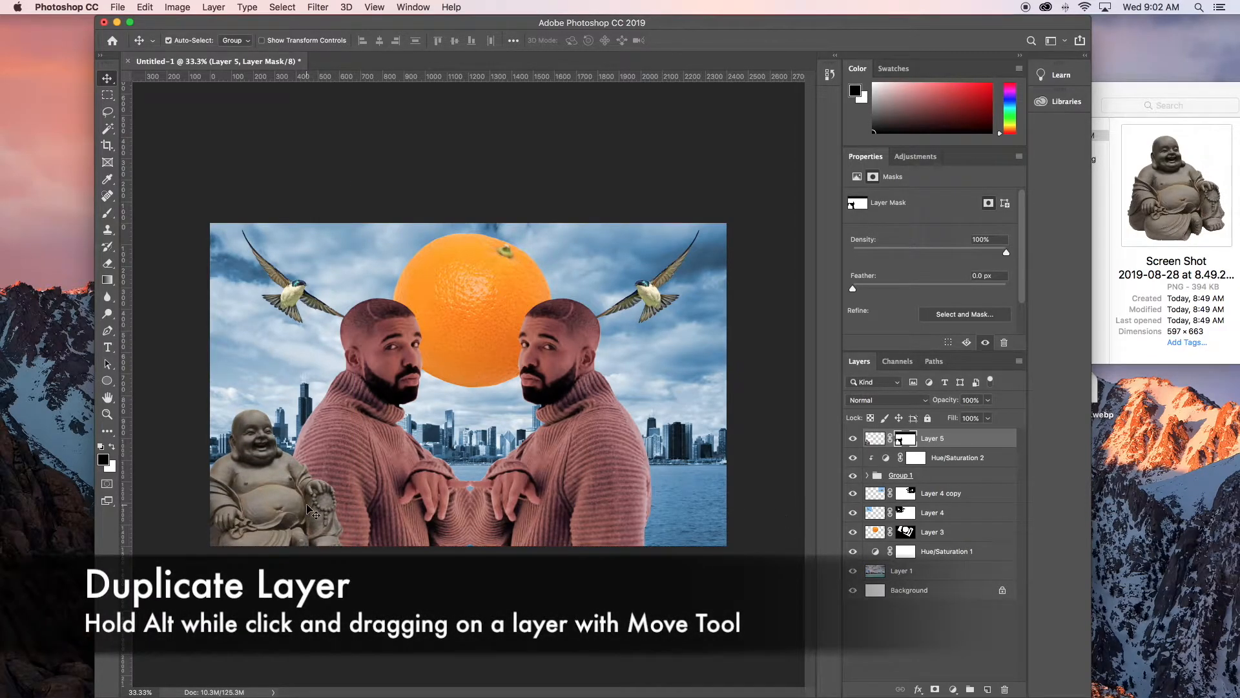
- Duplicate the Buddha into the collage's lower-right corner and brush black on the copy's layer mask along its stray left edge line
{"action": "left_click_drag", "start_coordinate": [281, 498], "coordinate": [668, 501]}
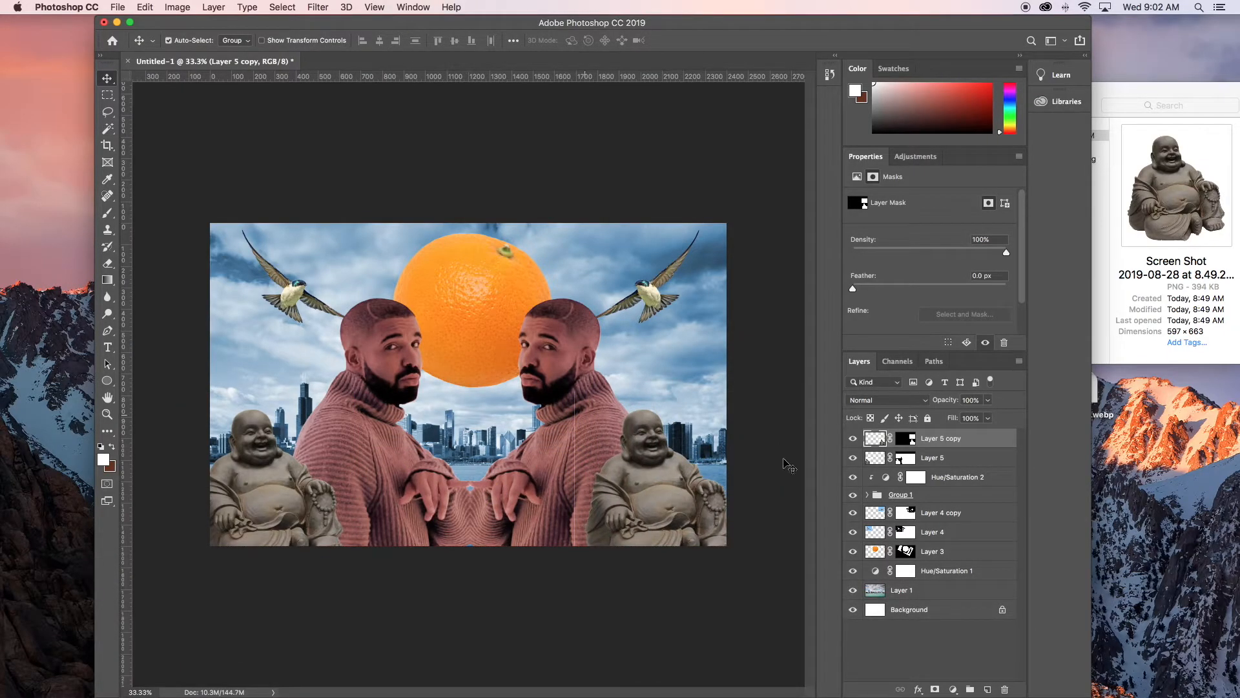
{"action": "left_click", "coordinate": [910, 439]}
{"action": "key", "text": "d"}
{"action": "key", "text": "x"}
{"action": "key", "text": "b"}
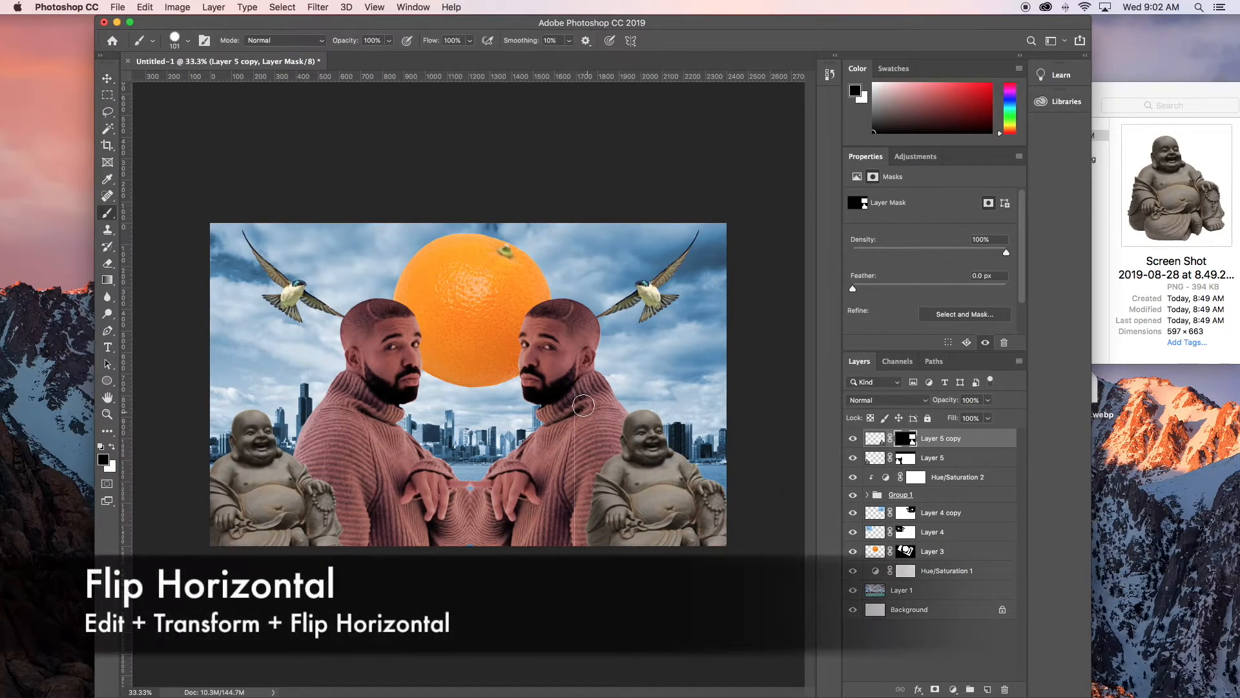
- Flip the duplicated Buddha horizontally and shift it slightly right to mirror the original statue
{"action": "key", "text": "v"}
{"action": "left_click", "coordinate": [143, 7]}
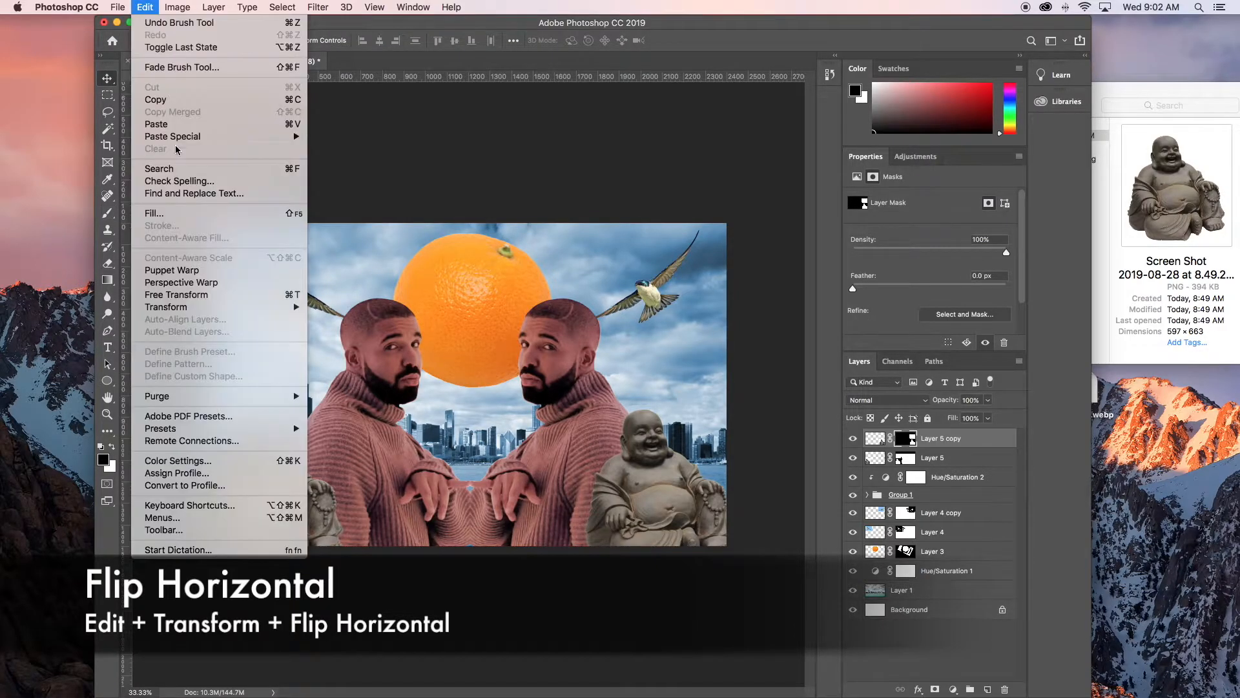
{"action": "mouse_move", "coordinate": [228, 307]}
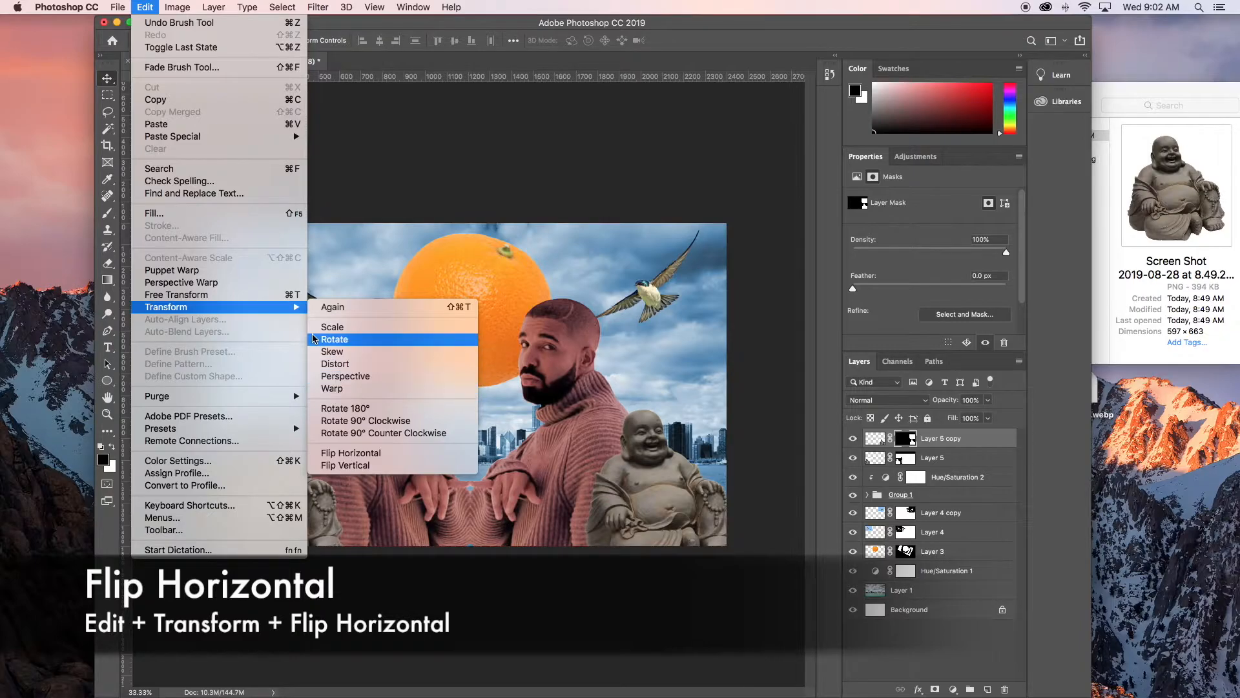
{"action": "left_click", "coordinate": [380, 453]}
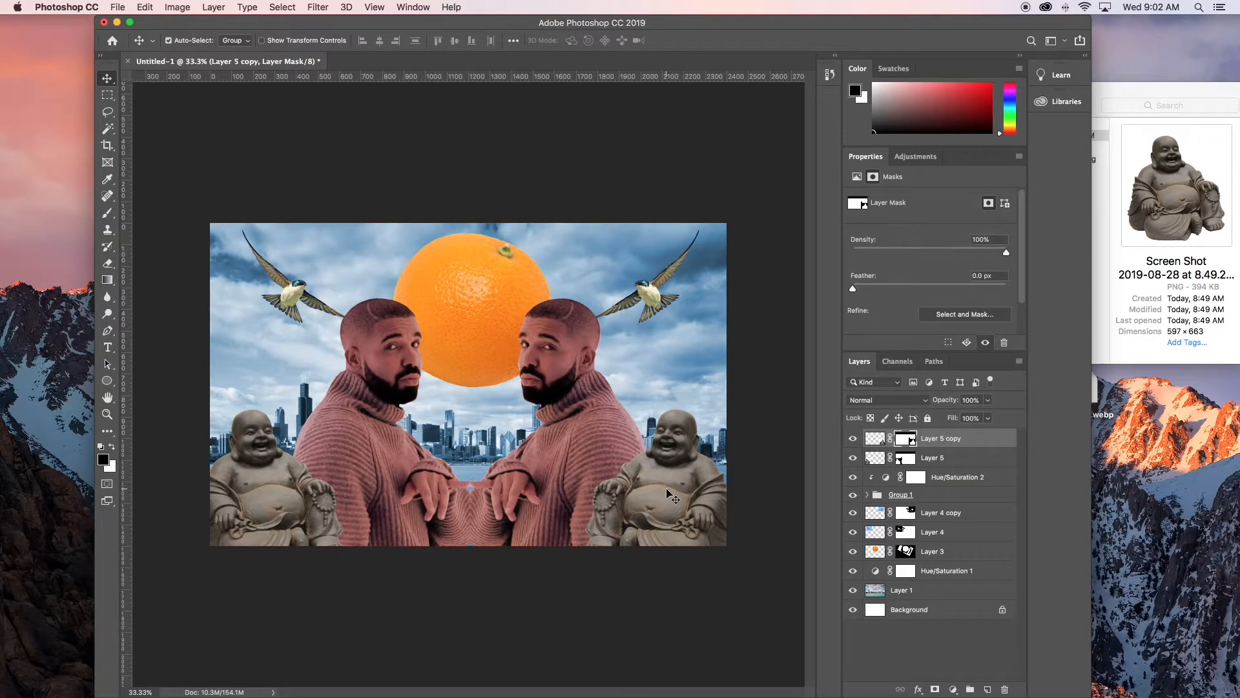
{"action": "left_click_drag", "start_coordinate": [671, 489], "coordinate": [681, 490]}
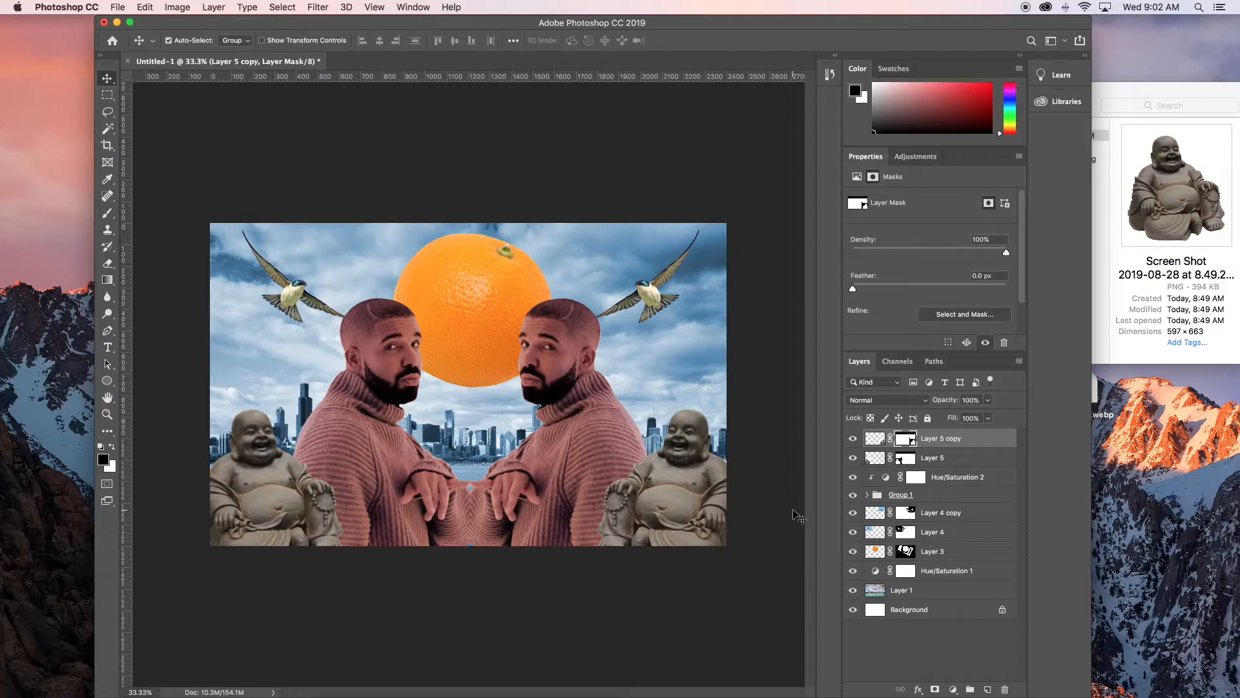
- Nudge the duplicated Buddha slightly left so that it mirrors the original statue's position
{"action": "key", "text": "shift+Left"}
{"action": "key", "text": "shift+Left"}
{"action": "key", "text": "shift+Left"}
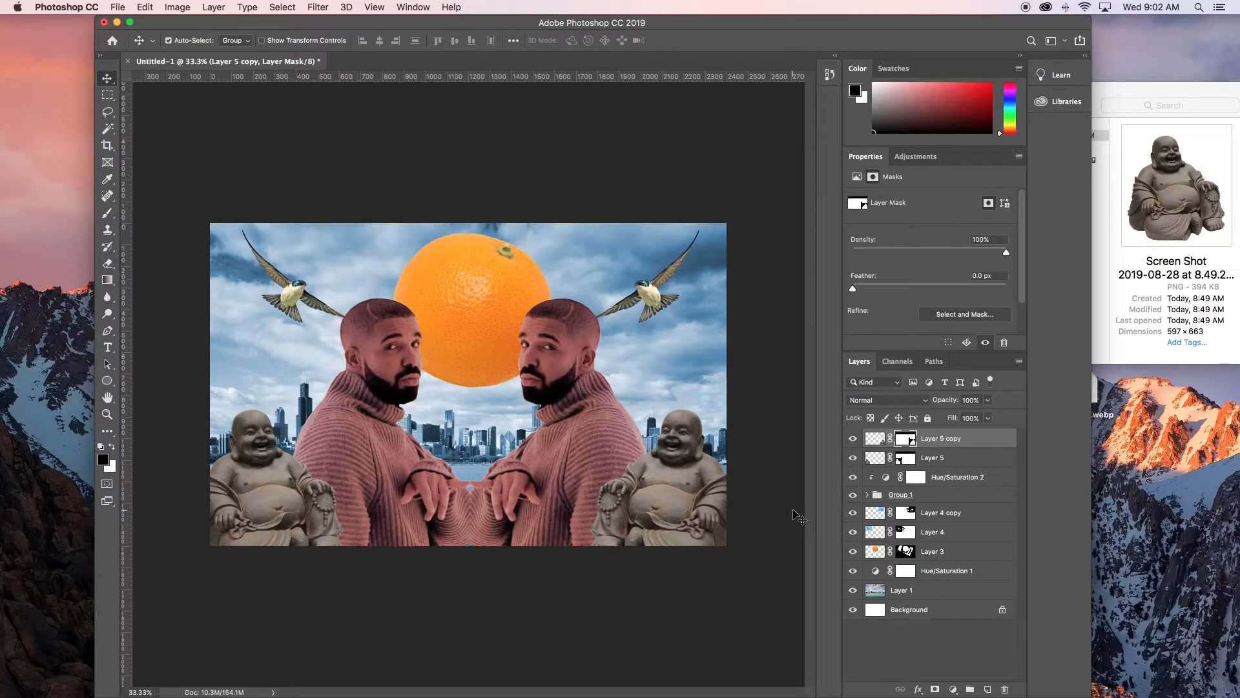
{"action": "key", "text": "shift+Right"}
{"action": "key", "text": "shift+Right"}
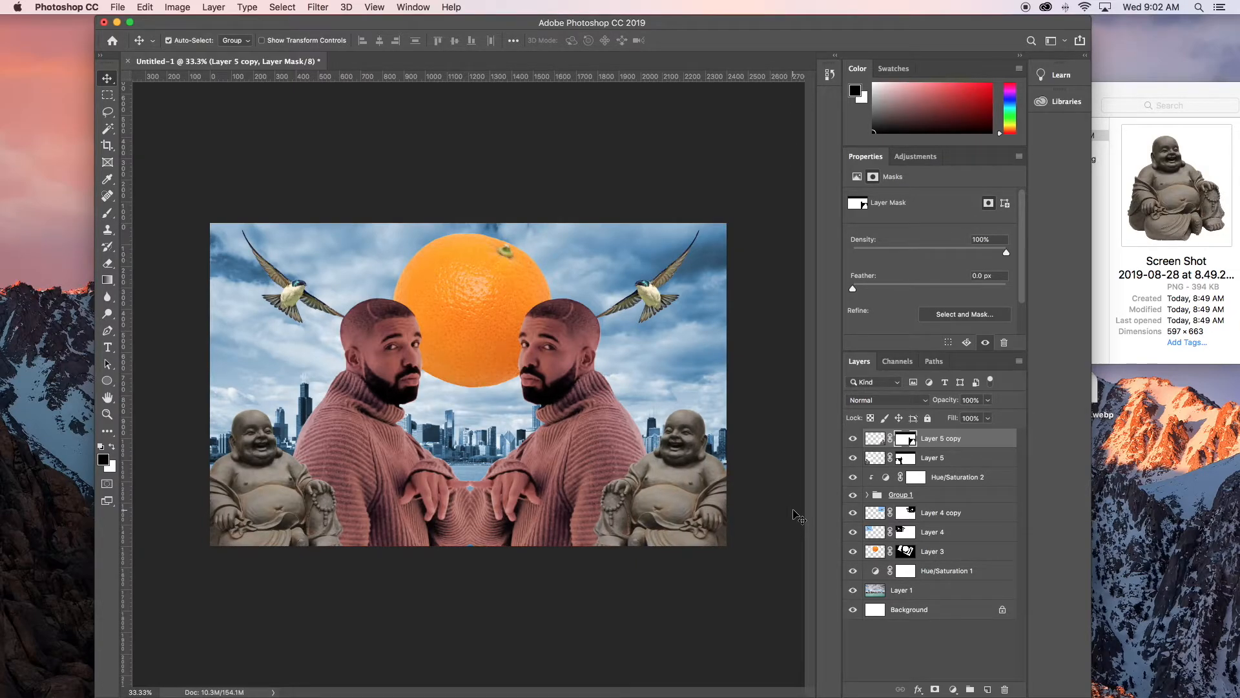
- Group the two Buddha layers and clip a new Hue/Saturation adjustment layer to the group
{"action": "left_click", "coordinate": [969, 459], "text": "super"}
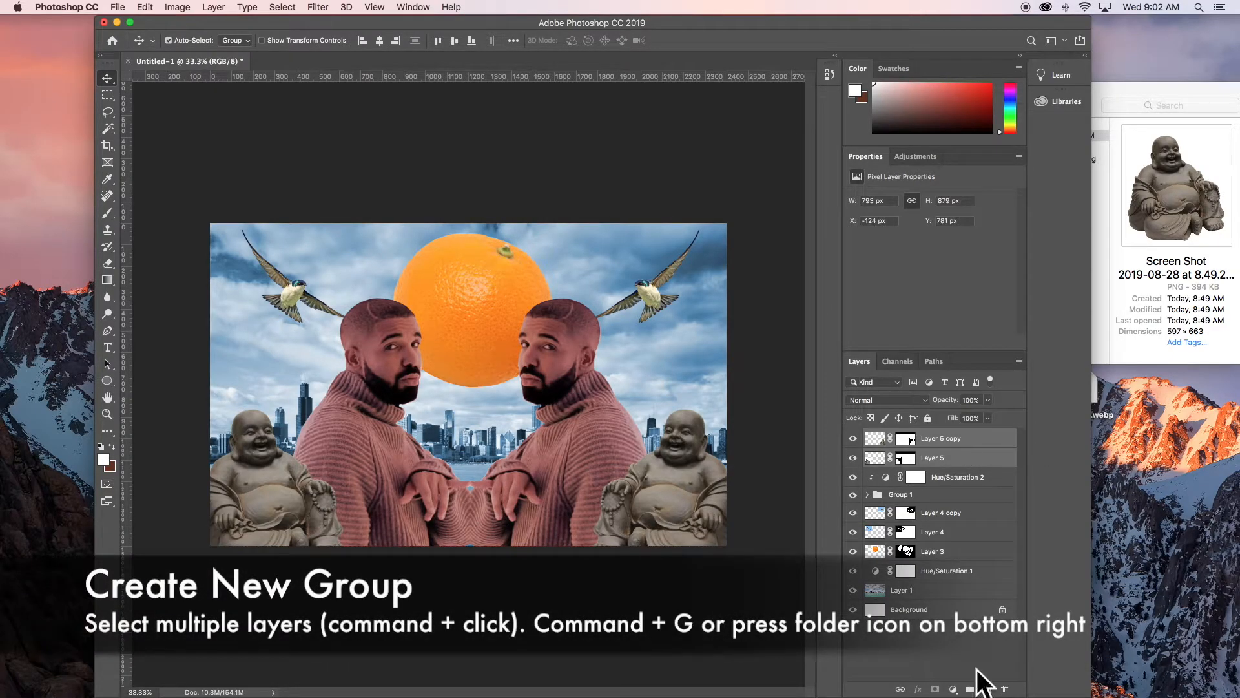
{"action": "left_click", "coordinate": [970, 689]}
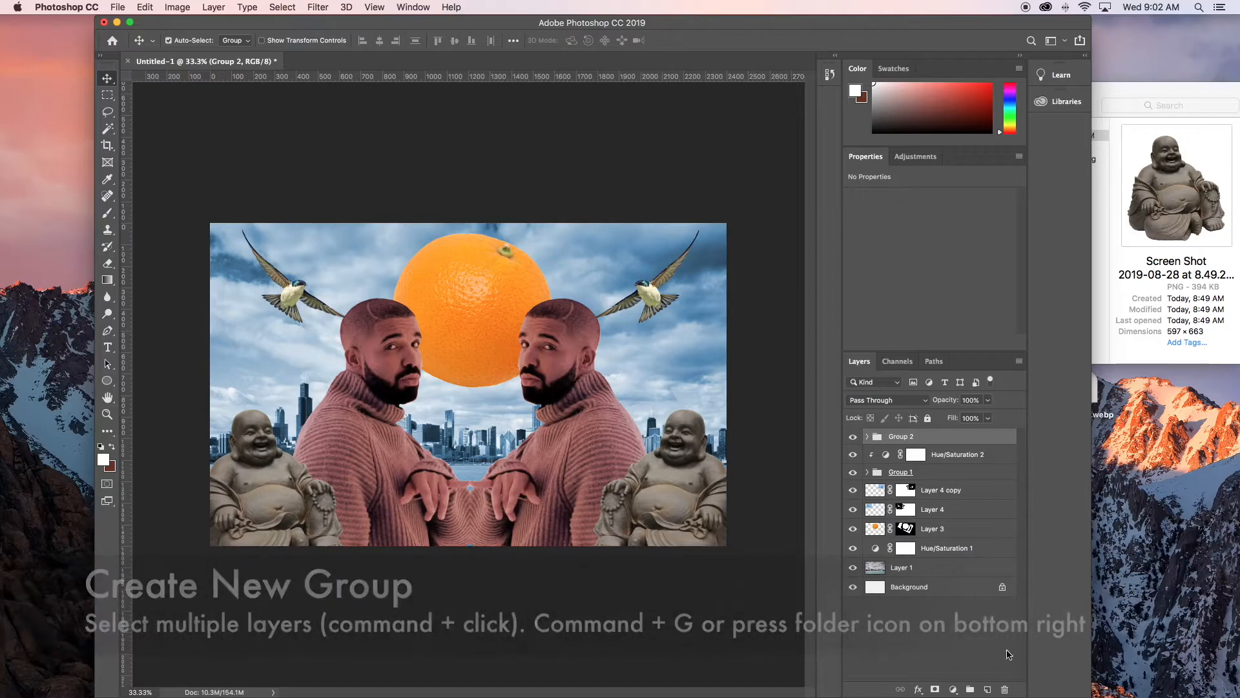
{"action": "left_click", "coordinate": [953, 688]}
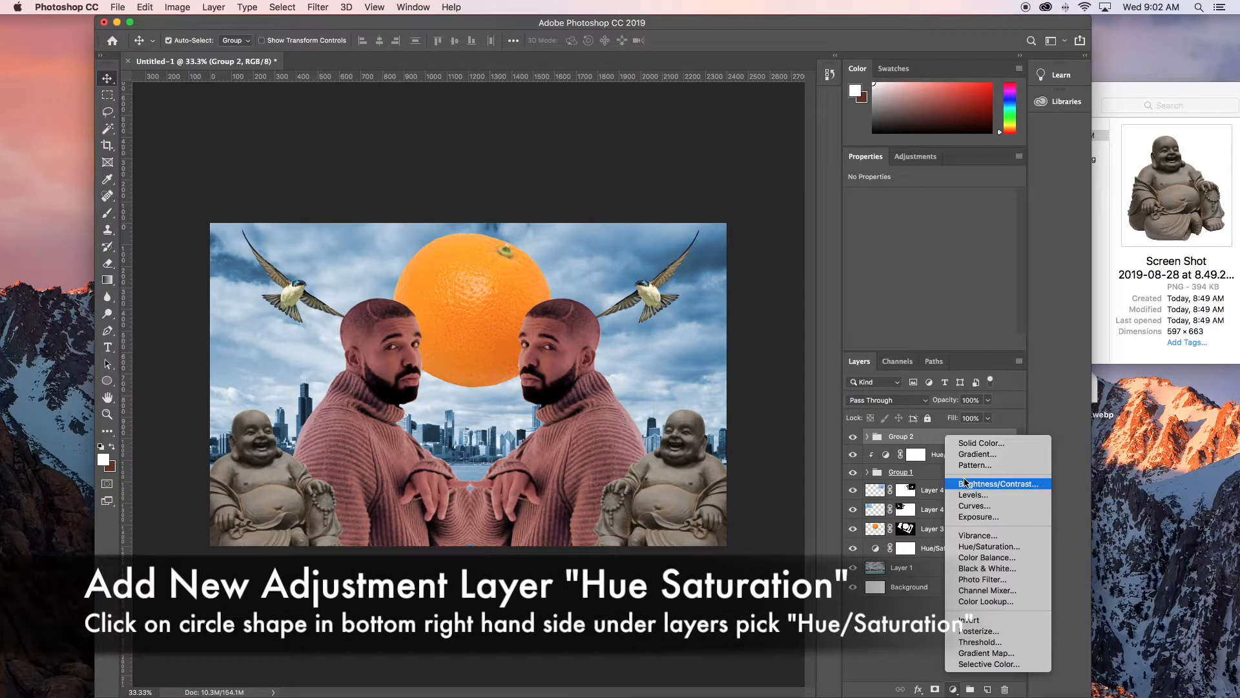
{"action": "left_click", "coordinate": [975, 546]}
{"action": "key", "text": "super+alt+g"}
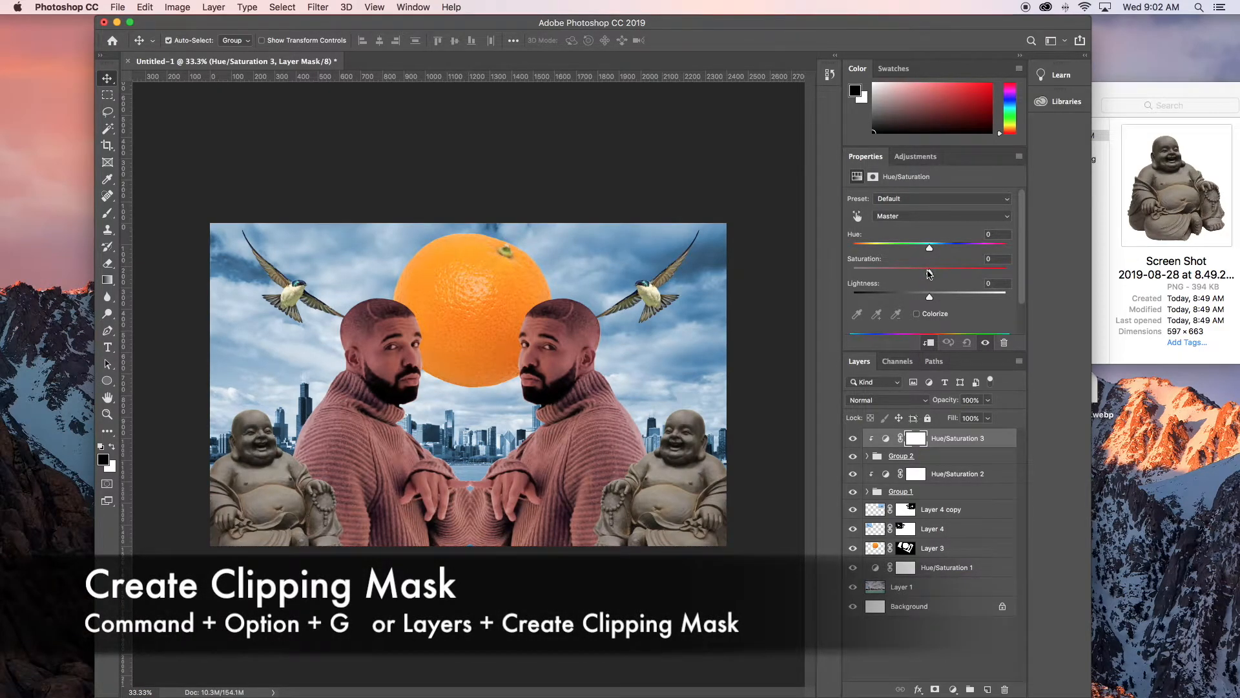
- Colorize the Buddha statues purple with Hue 316 and Saturation 26 in the clipped Hue/Saturation adjustment
{"action": "left_click_drag", "start_coordinate": [928, 274], "coordinate": [943, 272]}
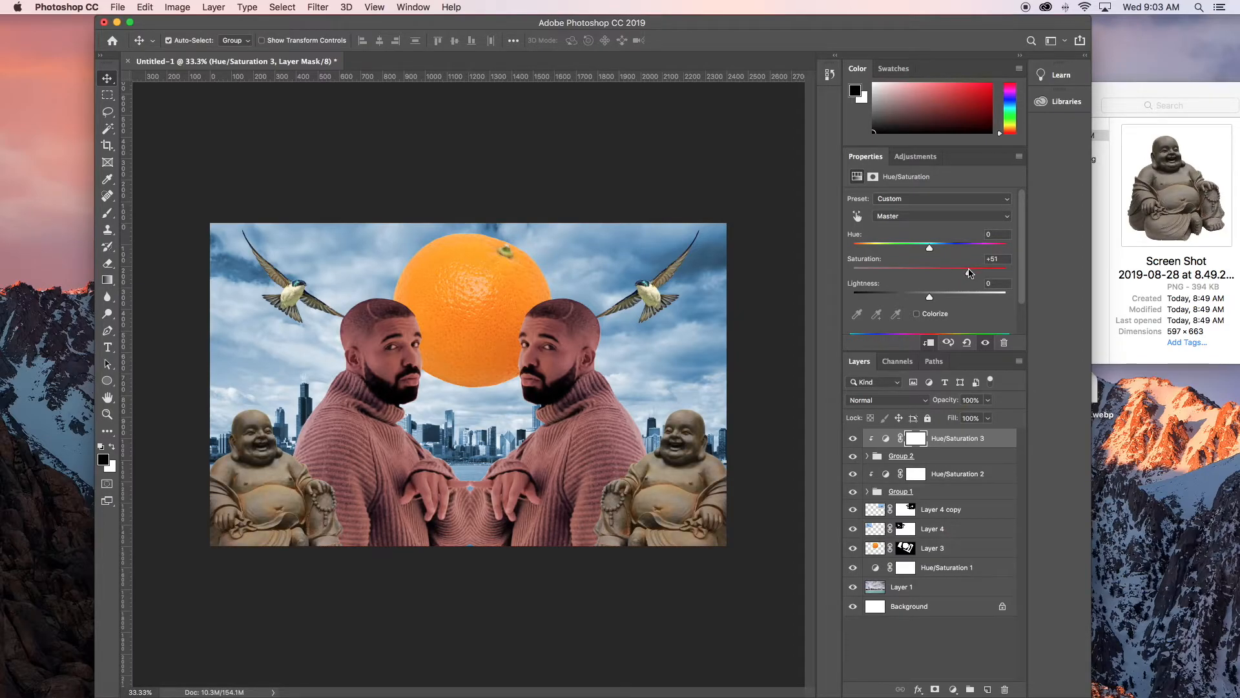
{"action": "left_click", "coordinate": [917, 314]}
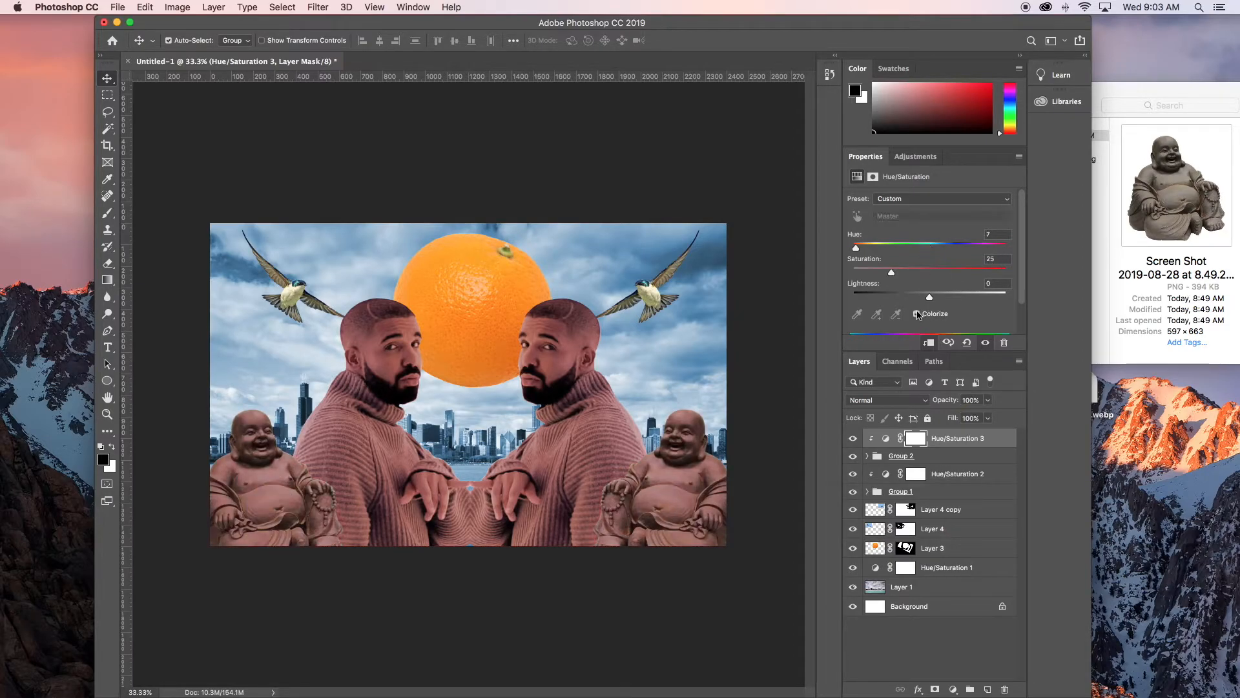
{"action": "left_click_drag", "start_coordinate": [861, 246], "coordinate": [957, 248]}
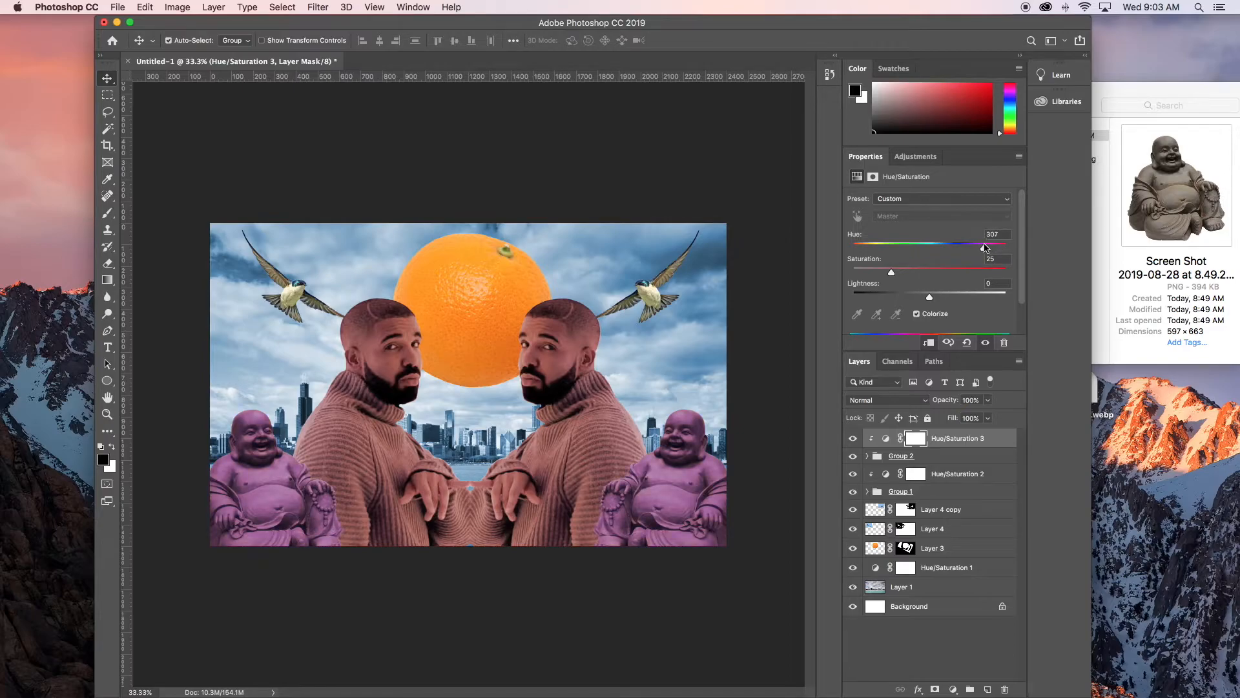
{"action": "left_click_drag", "start_coordinate": [905, 274], "coordinate": [922, 275]}
{"action": "left_click", "coordinate": [653, 387]}
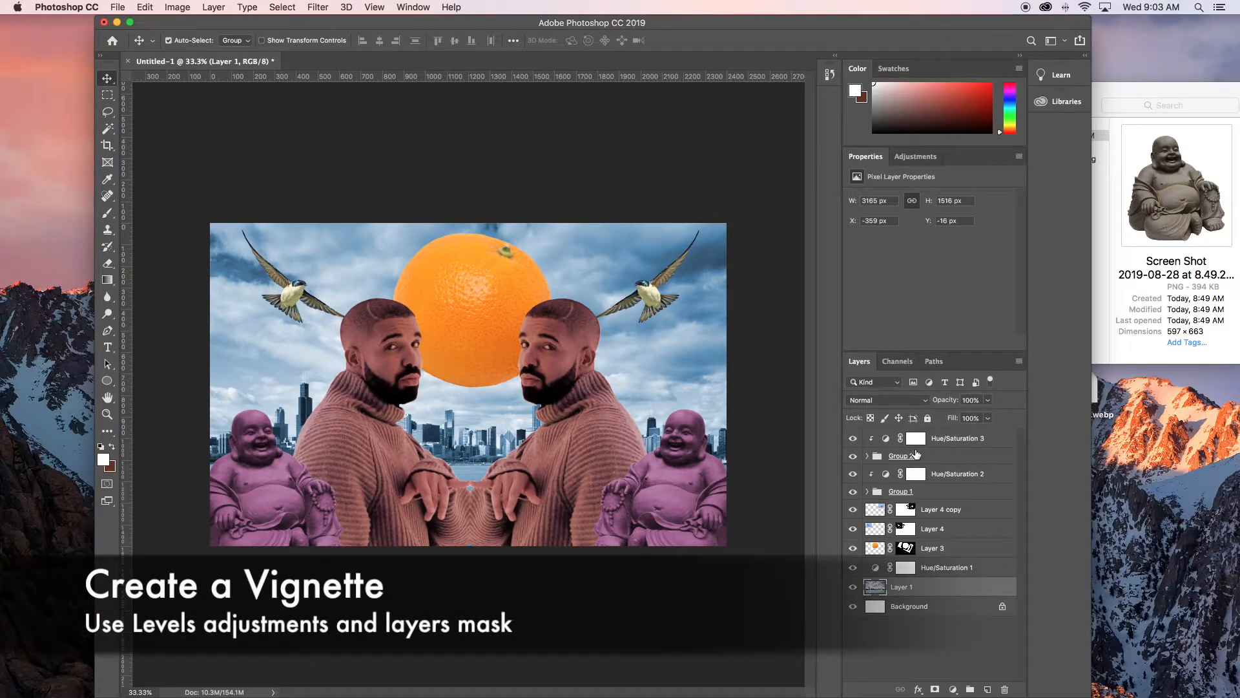
- Add a Levels adjustment layer above Hue/Saturation 3, with black input 33, midtone 0.68 and a lowered white output level to darken the collage
{"action": "left_click", "coordinate": [998, 442]}
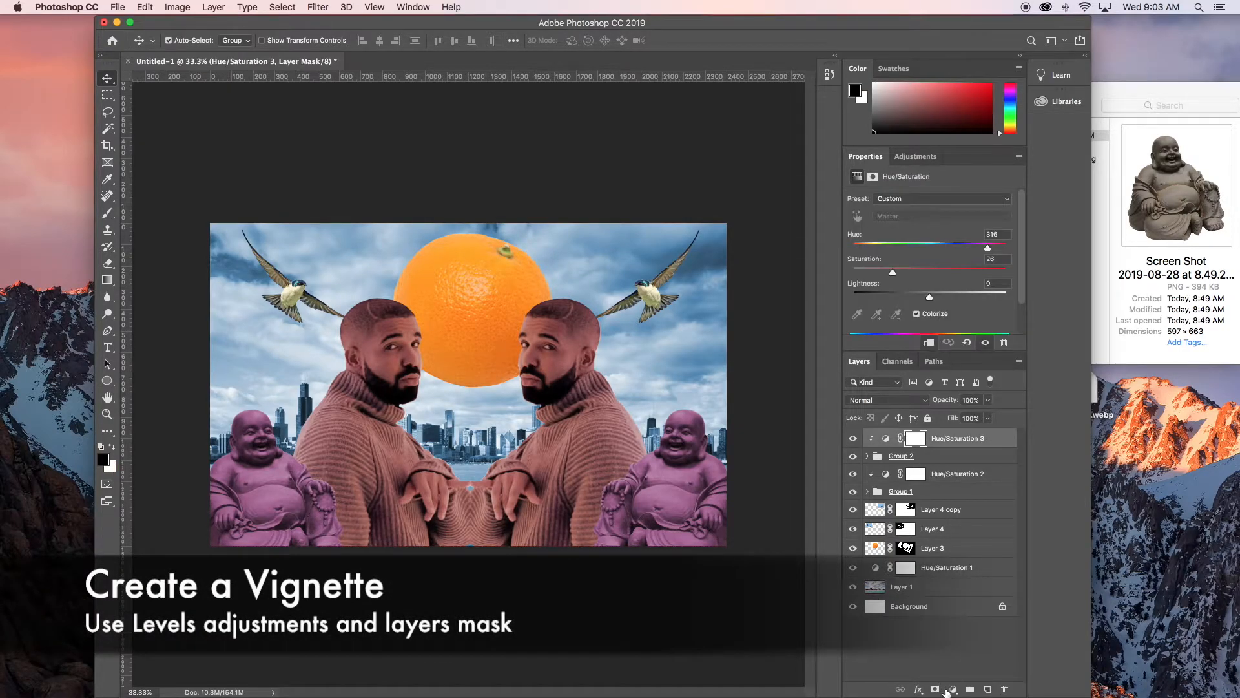
{"action": "left_click", "coordinate": [951, 689]}
{"action": "left_click", "coordinate": [933, 493]}
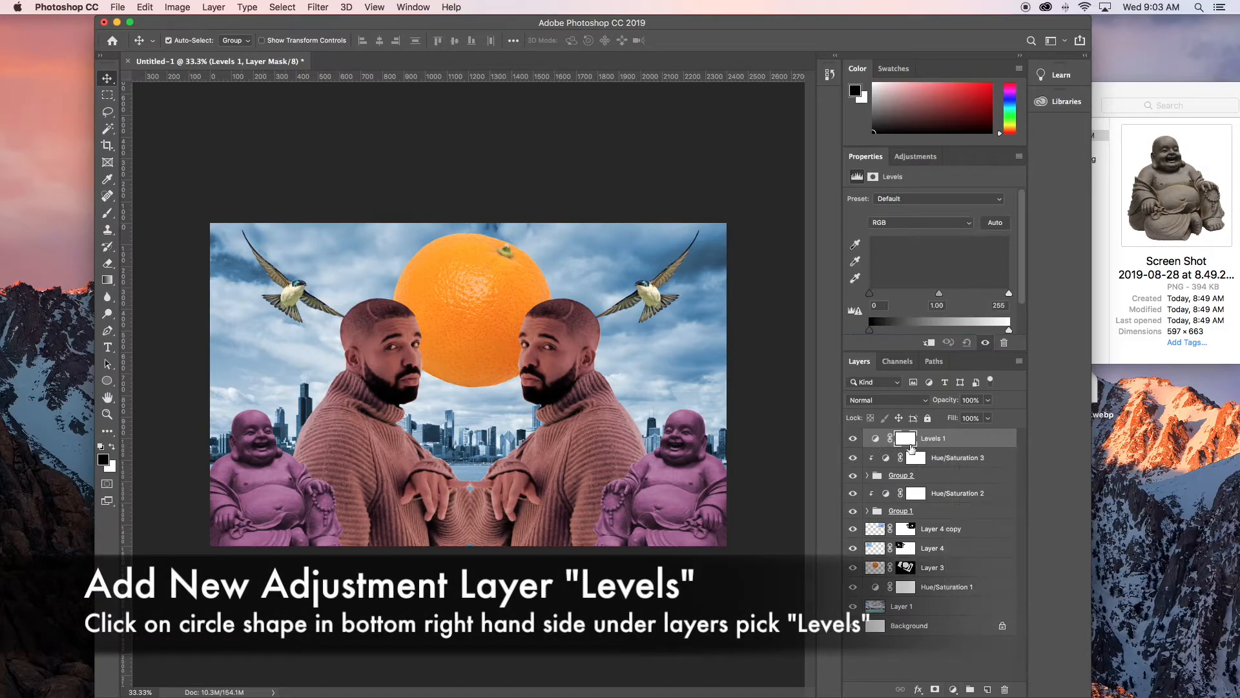
{"action": "left_click_drag", "start_coordinate": [870, 294], "coordinate": [964, 296]}
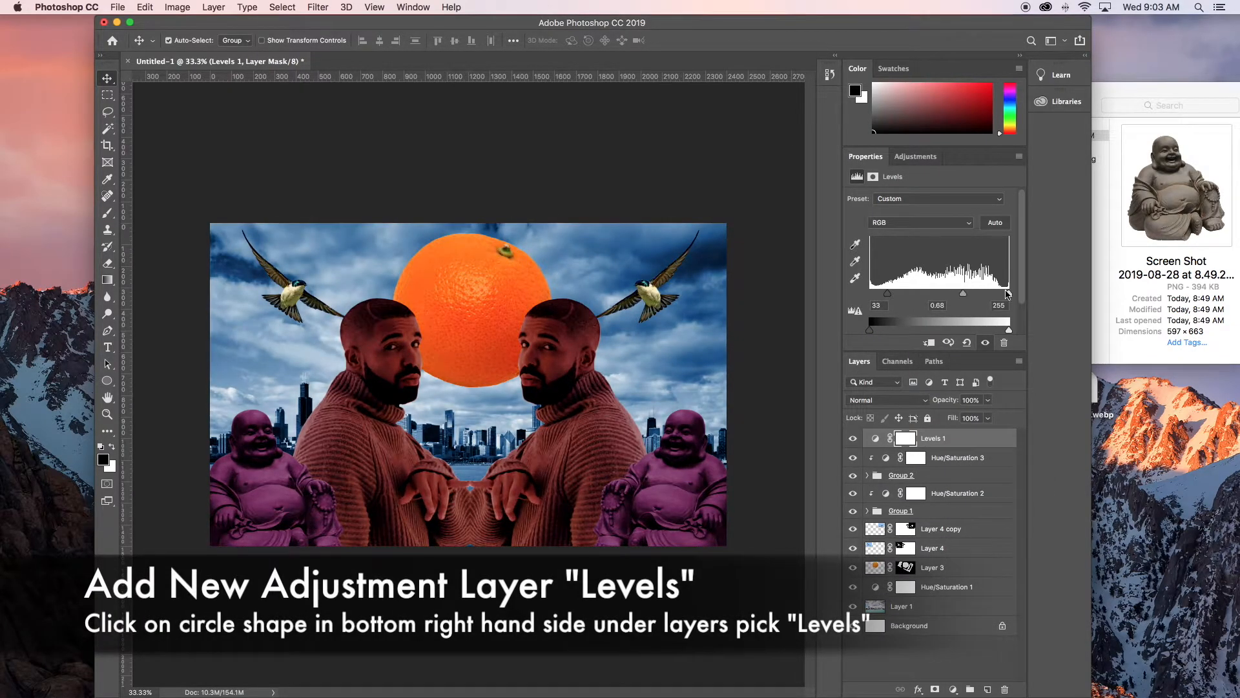
{"action": "left_click_drag", "start_coordinate": [869, 332], "coordinate": [860, 333]}
{"action": "left_click_drag", "start_coordinate": [1010, 331], "coordinate": [994, 332]}
- Paint black over the middle of the Levels layer mask with a large soft brush at 22% opacity, leaving darkened edges as a vignette
{"action": "left_click", "coordinate": [905, 438]}
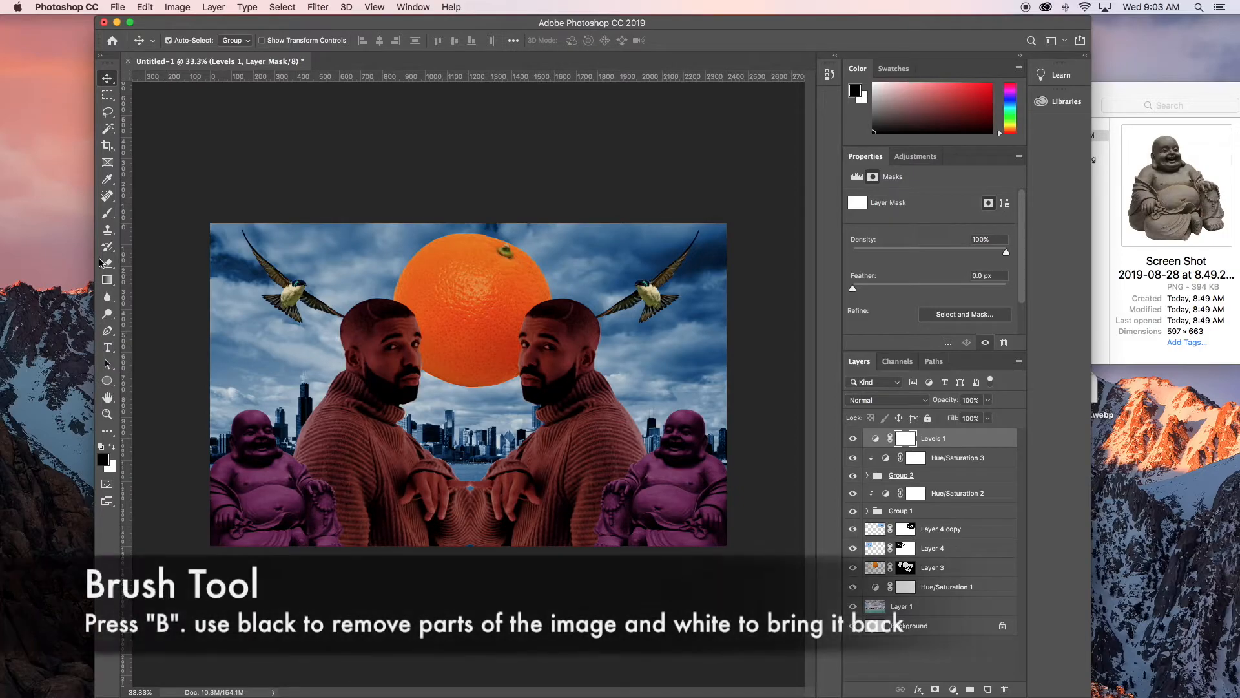
{"action": "left_click", "coordinate": [111, 217]}
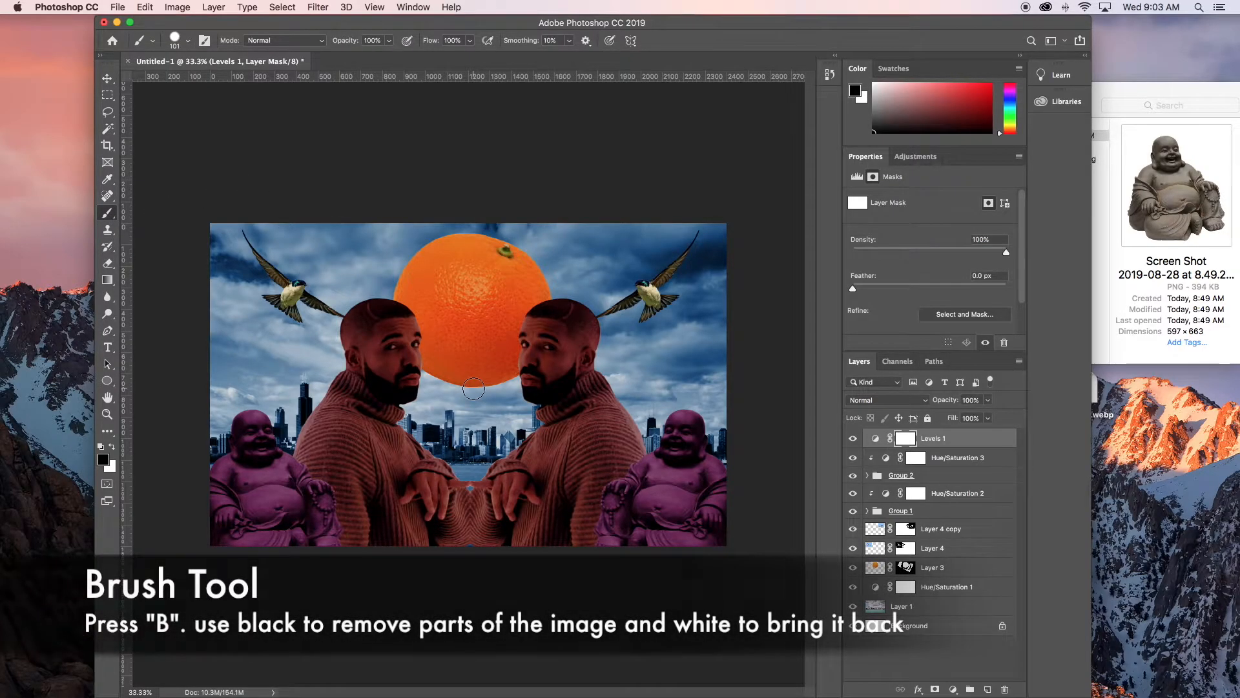
{"action": "left_click_drag", "start_coordinate": [477, 391], "coordinate": [564, 391]}
{"action": "left_click", "coordinate": [188, 41]}
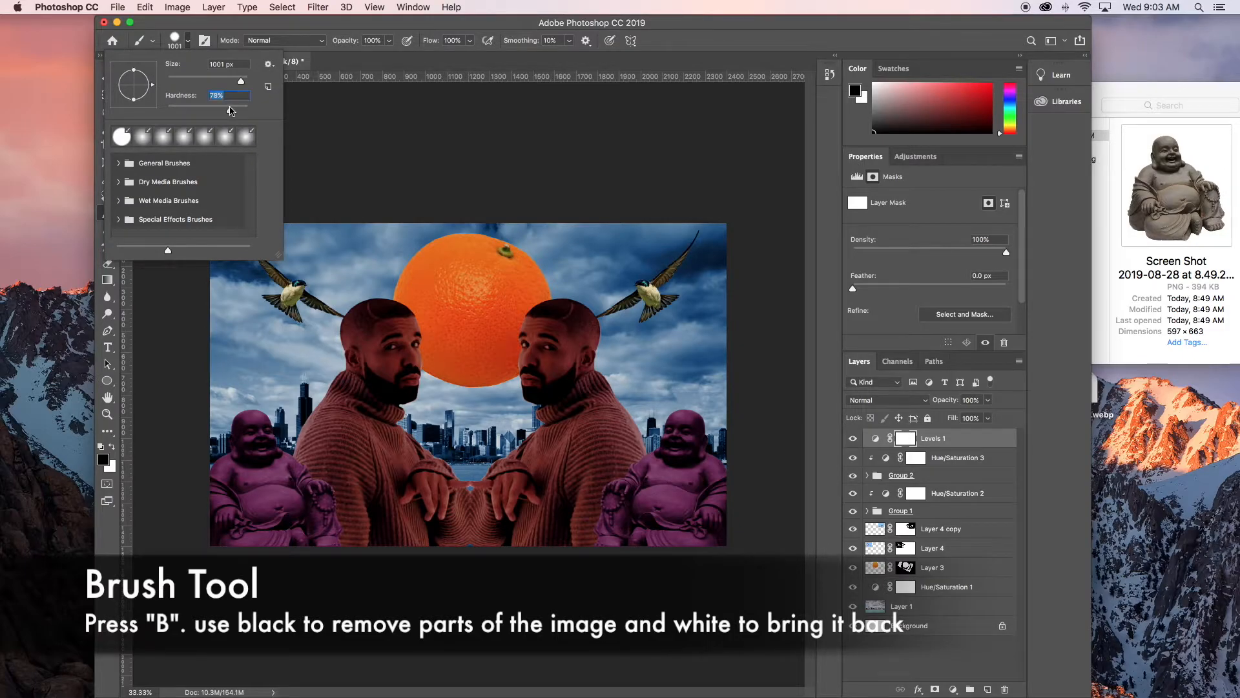
{"action": "left_click", "coordinate": [389, 41]}
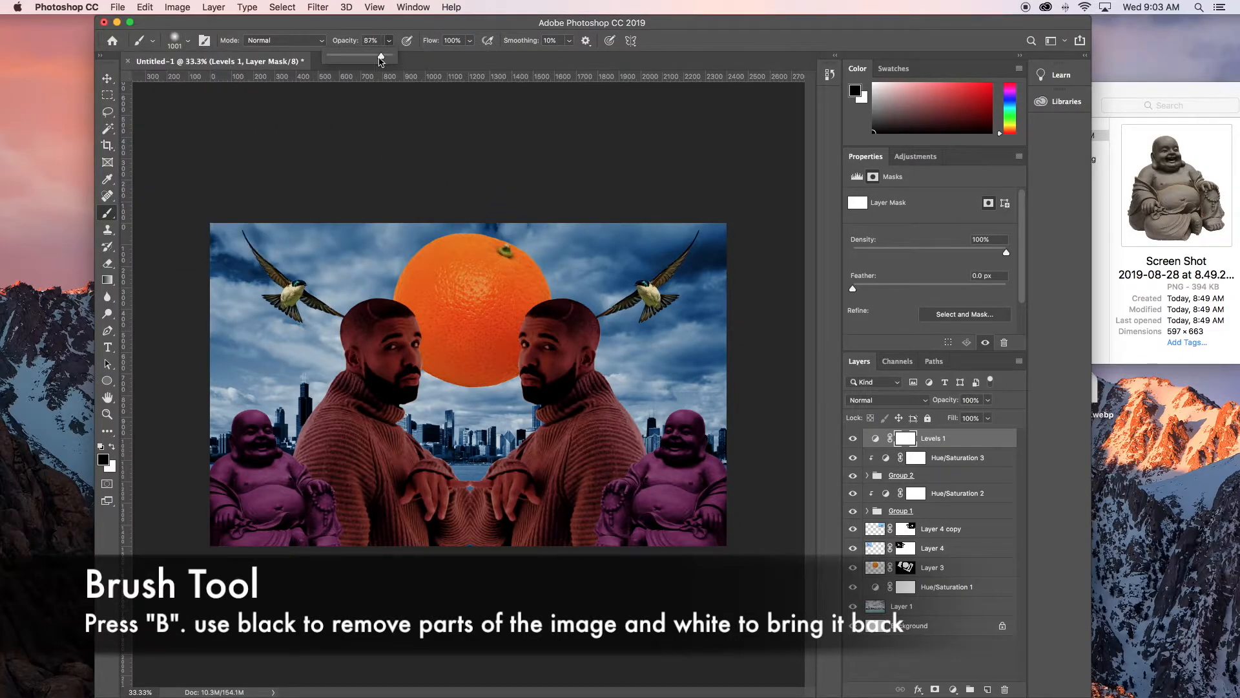
{"action": "left_click", "coordinate": [517, 422]}
{"action": "left_click_drag", "start_coordinate": [519, 427], "coordinate": [378, 404]}
{"action": "mouse_move", "coordinate": [445, 447]}
{"action": "left_mouse_down"}
{"action": "mouse_move", "coordinate": [323, 452]}
{"action": "mouse_move", "coordinate": [349, 465]}
{"action": "mouse_move", "coordinate": [321, 455]}
{"action": "mouse_move", "coordinate": [326, 318]}
{"action": "mouse_move", "coordinate": [563, 315]}
{"action": "mouse_move", "coordinate": [414, 373]}
{"action": "mouse_move", "coordinate": [594, 470]}
{"action": "mouse_move", "coordinate": [415, 506]}
{"action": "mouse_move", "coordinate": [540, 521]}
{"action": "mouse_move", "coordinate": [595, 443]}
{"action": "mouse_move", "coordinate": [622, 437]}
{"action": "mouse_move", "coordinate": [619, 312]}
{"action": "mouse_move", "coordinate": [468, 373]}
{"action": "mouse_move", "coordinate": [402, 431]}
{"action": "mouse_move", "coordinate": [509, 402]}
{"action": "mouse_move", "coordinate": [524, 412]}
{"action": "mouse_move", "coordinate": [447, 382]}
{"action": "mouse_move", "coordinate": [571, 414]}
{"action": "mouse_move", "coordinate": [457, 379]}
{"action": "mouse_move", "coordinate": [556, 388]}
{"action": "mouse_move", "coordinate": [569, 362]}
{"action": "mouse_move", "coordinate": [517, 413]}
{"action": "mouse_move", "coordinate": [581, 424]}
{"action": "mouse_move", "coordinate": [332, 339]}
{"action": "mouse_move", "coordinate": [320, 322]}
{"action": "mouse_move", "coordinate": [721, 357]}
{"action": "mouse_move", "coordinate": [640, 326]}
{"action": "mouse_move", "coordinate": [617, 380]}
{"action": "mouse_move", "coordinate": [646, 468]}
{"action": "mouse_move", "coordinate": [415, 466]}
{"action": "mouse_move", "coordinate": [261, 441]}
{"action": "left_mouse_up"}
{"action": "mouse_move", "coordinate": [229, 517]}
{"action": "left_mouse_down"}
{"action": "mouse_move", "coordinate": [354, 584]}
{"action": "mouse_move", "coordinate": [761, 536]}
{"action": "mouse_move", "coordinate": [667, 540]}
{"action": "mouse_move", "coordinate": [547, 510]}
{"action": "mouse_move", "coordinate": [410, 521]}
{"action": "mouse_move", "coordinate": [437, 526]}
{"action": "mouse_move", "coordinate": [383, 549]}
{"action": "left_mouse_up"}
{"action": "key", "text": "x"}
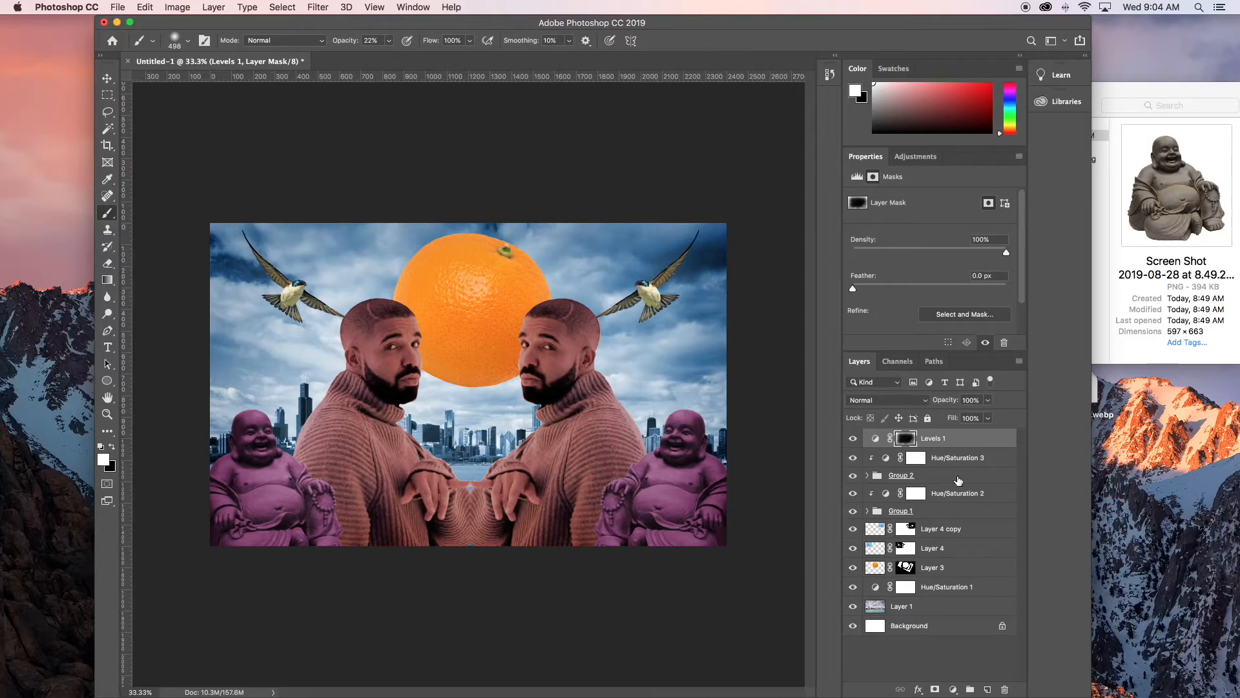
- Toggle the Buddha group's visibility to check its extent and add a layer mask to the group
{"action": "left_click", "coordinate": [948, 477]}
{"action": "left_click", "coordinate": [853, 476]}
{"action": "left_click", "coordinate": [853, 476]}
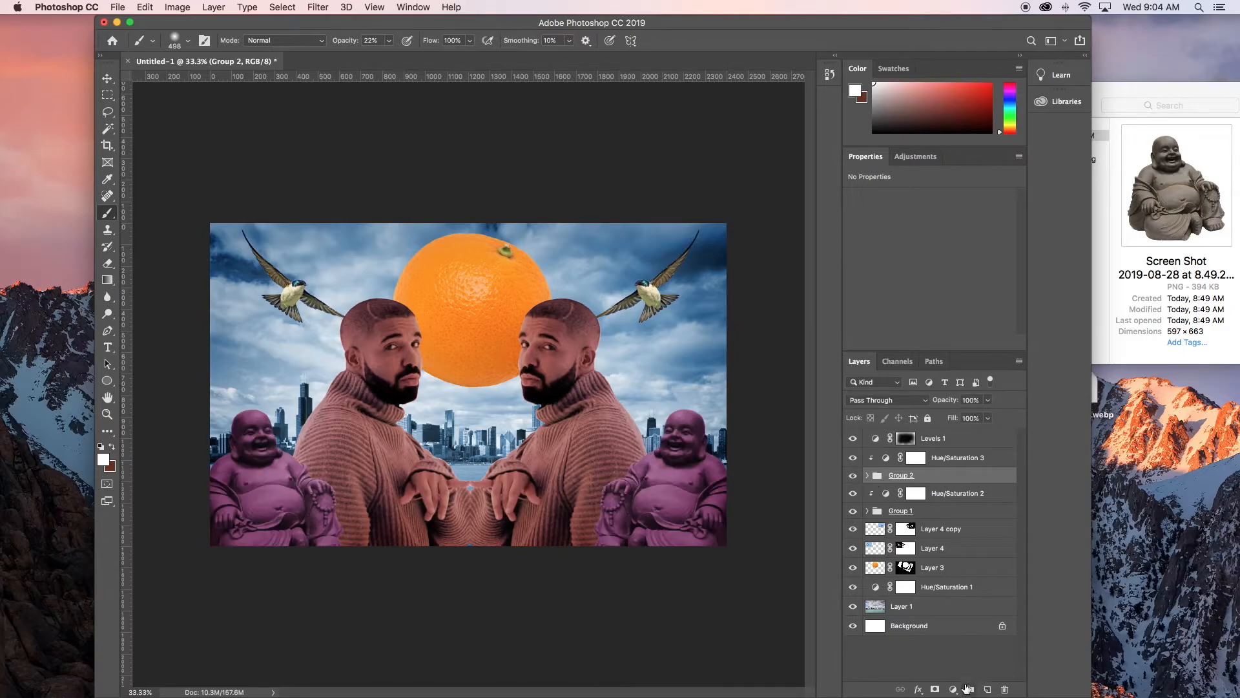
{"action": "left_click", "coordinate": [934, 689]}
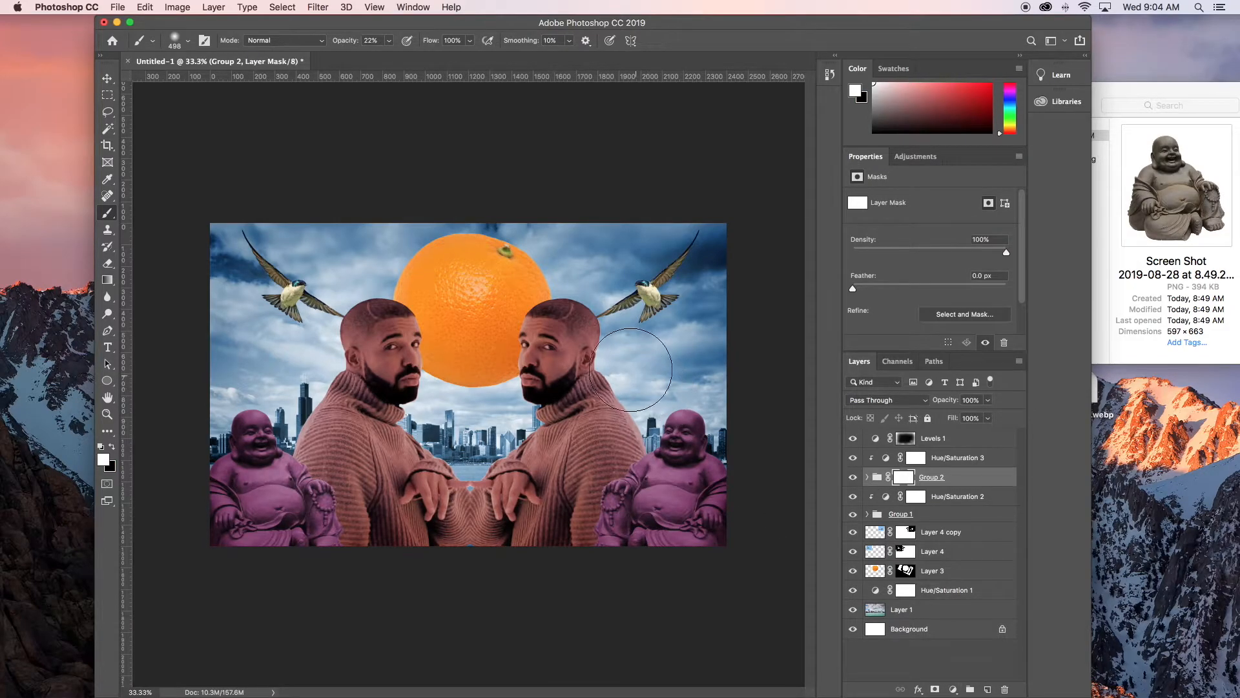
- Brush black on the Buddha group's mask around the statues with a hard-edged 223 px brush at 100% opacity
{"action": "left_click_drag", "start_coordinate": [641, 368], "coordinate": [612, 367]}
{"action": "left_click", "coordinate": [389, 39]}
{"action": "left_click", "coordinate": [187, 41]}
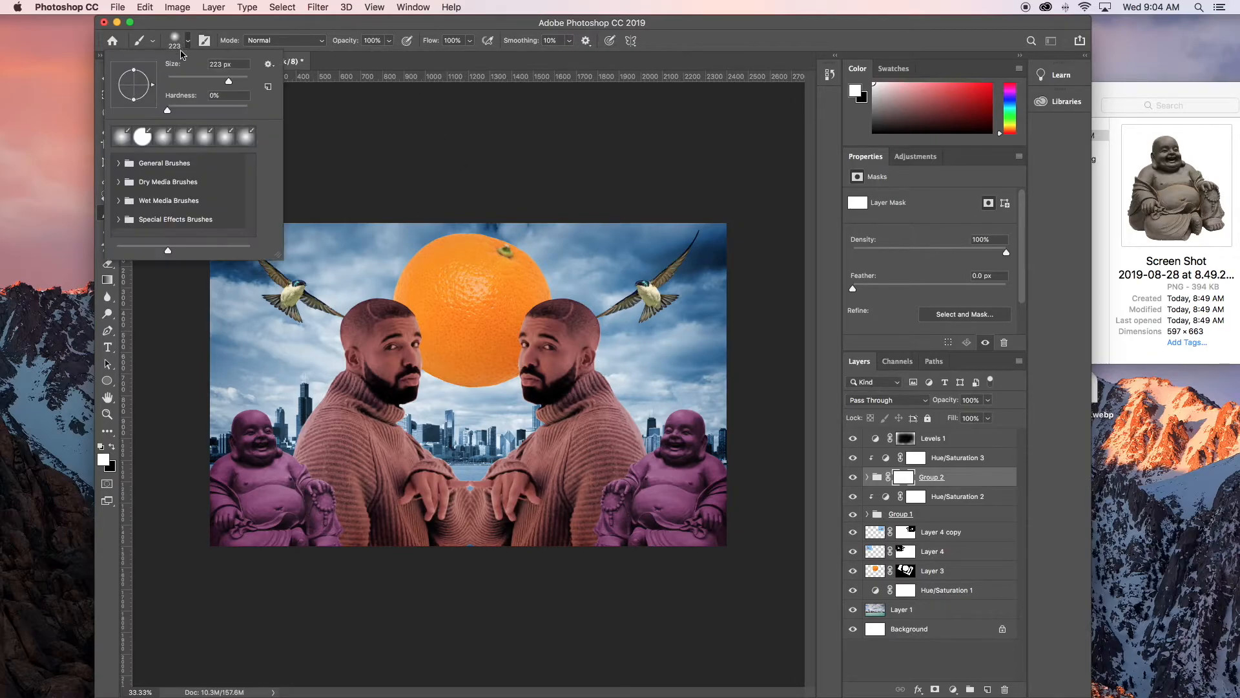
{"action": "left_click_drag", "start_coordinate": [168, 111], "coordinate": [575, 85]}
{"action": "left_click", "coordinate": [743, 36]}
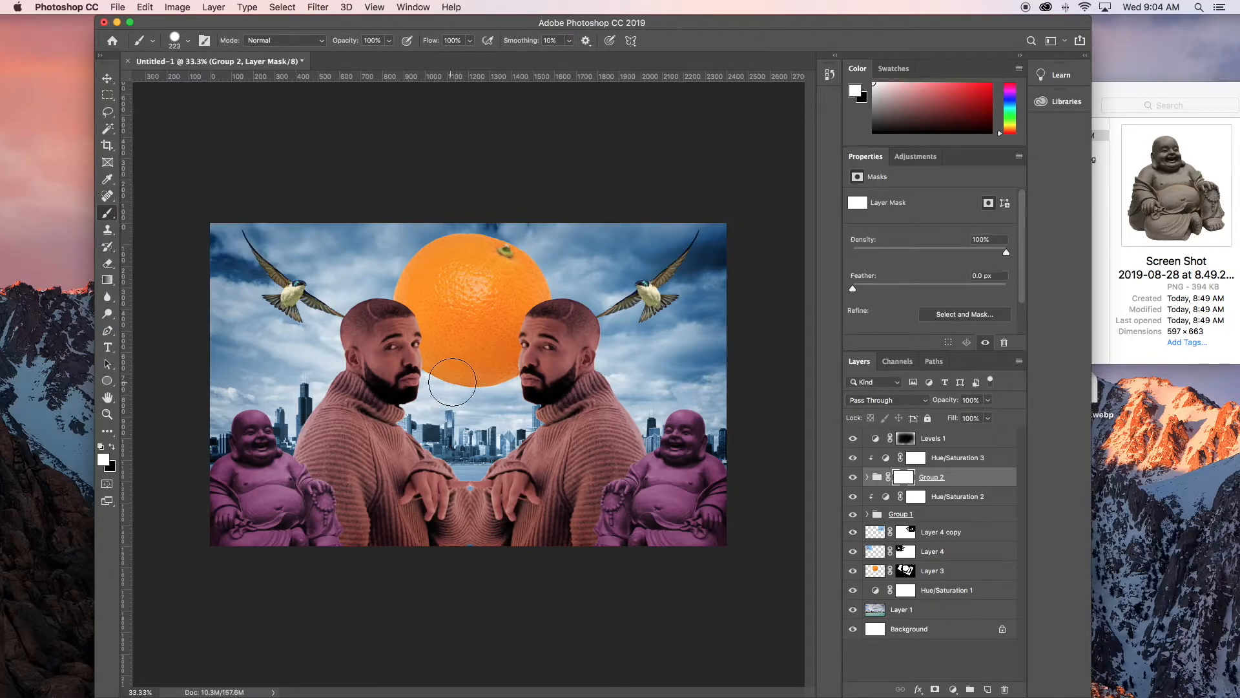
{"action": "key", "text": "x"}
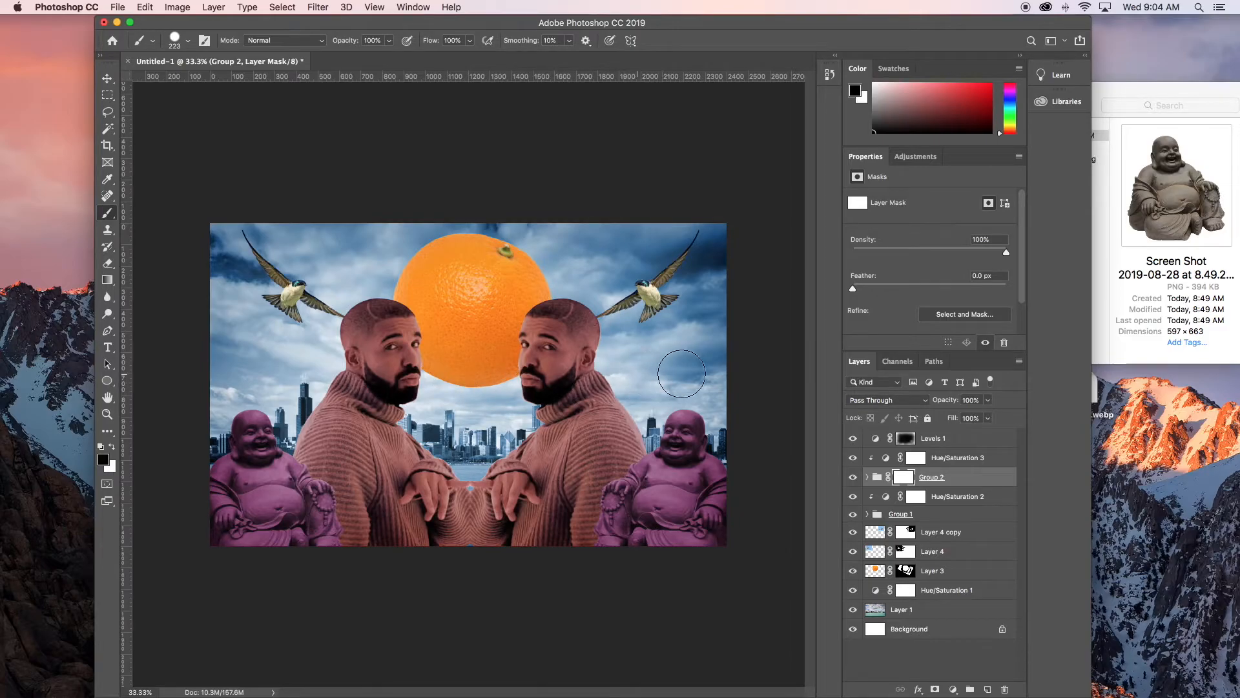
{"action": "left_click_drag", "start_coordinate": [766, 387], "coordinate": [569, 387]}
{"action": "left_click_drag", "start_coordinate": [363, 369], "coordinate": [439, 505]}
- Compare the collage with and without Levels 1, select its mask and set the brush to 125 px, 26% opacity and 0% hardness
{"action": "left_click", "coordinate": [851, 440]}
{"action": "left_click", "coordinate": [852, 440]}
{"action": "left_click", "coordinate": [851, 440]}
{"action": "left_click", "coordinate": [904, 439]}
{"action": "left_click_drag", "start_coordinate": [649, 432], "coordinate": [640, 432]}
{"action": "left_click", "coordinate": [388, 41]}
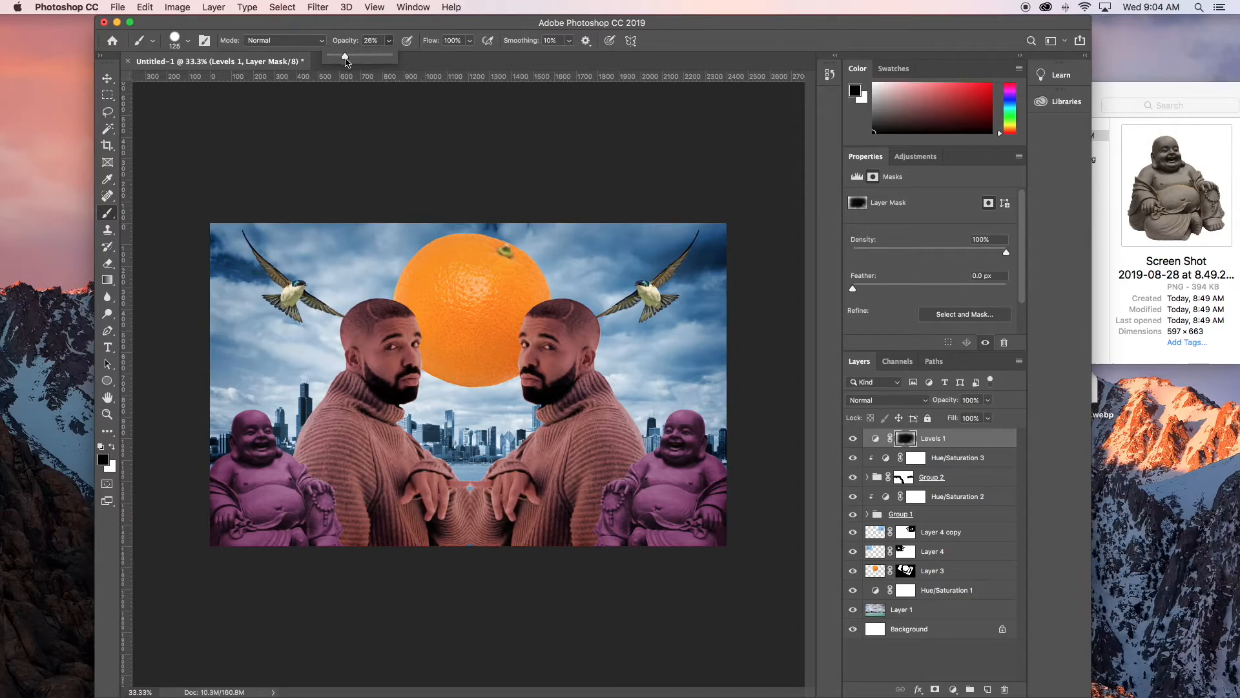
{"action": "left_click", "coordinate": [186, 43]}
{"action": "left_click_drag", "start_coordinate": [209, 107], "coordinate": [168, 109]}
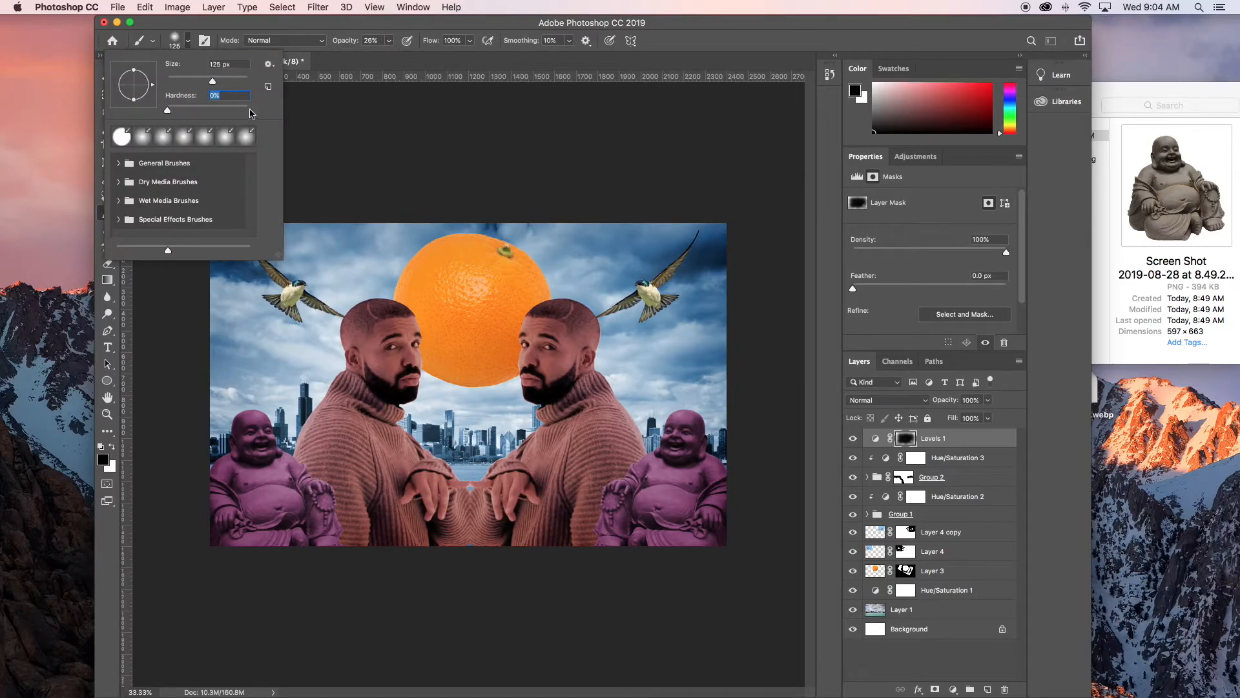
{"action": "left_click", "coordinate": [676, 52]}
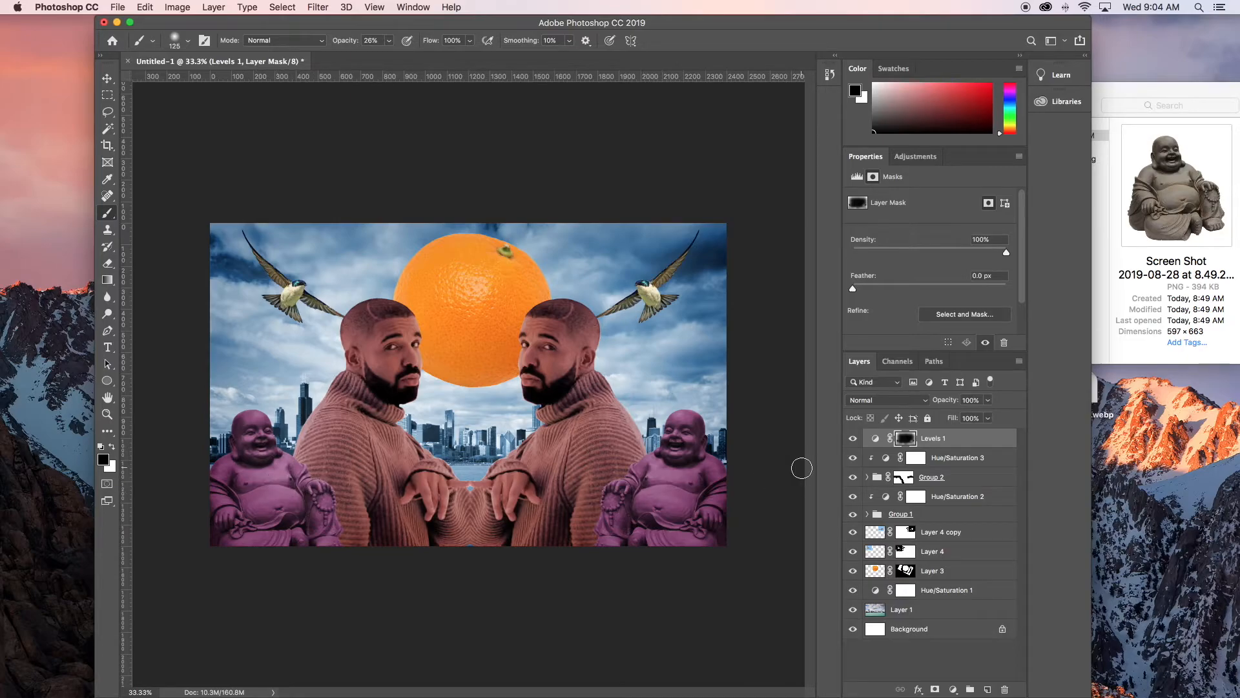
- Select the orange's layer and enable an Outer Glow layer style with its settings displayed
{"action": "left_click", "coordinate": [107, 78]}
{"action": "left_click", "coordinate": [481, 295]}
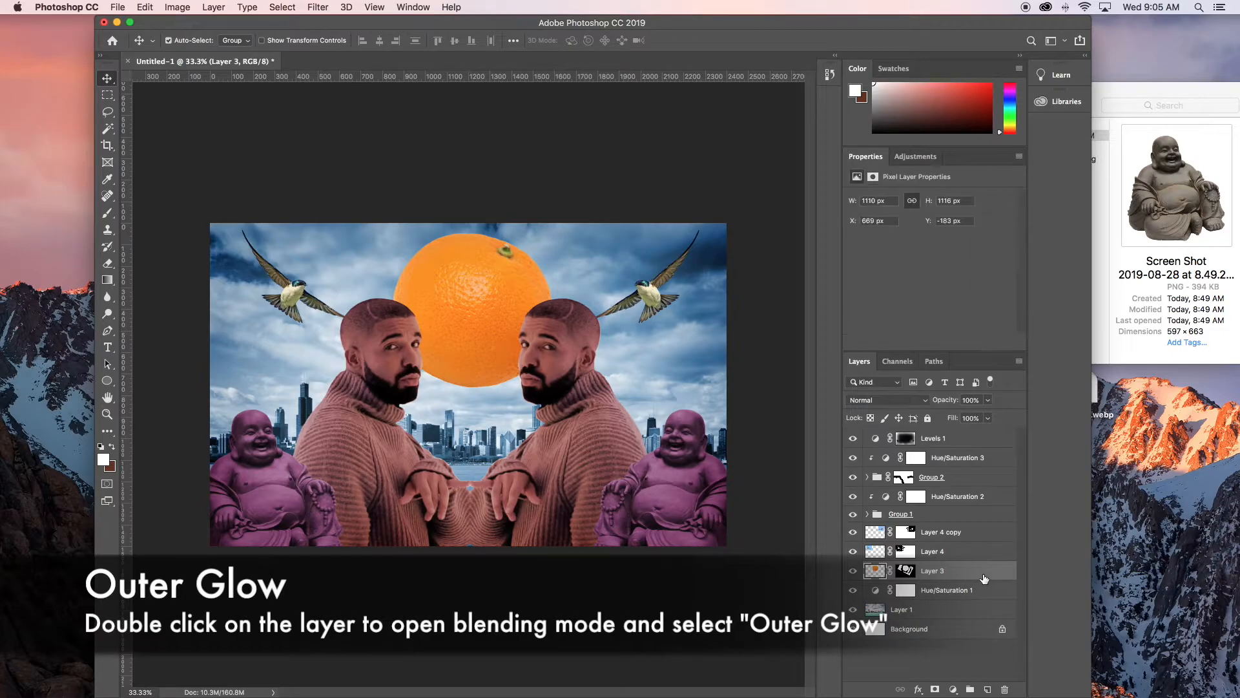
{"action": "double_click", "coordinate": [981, 577]}
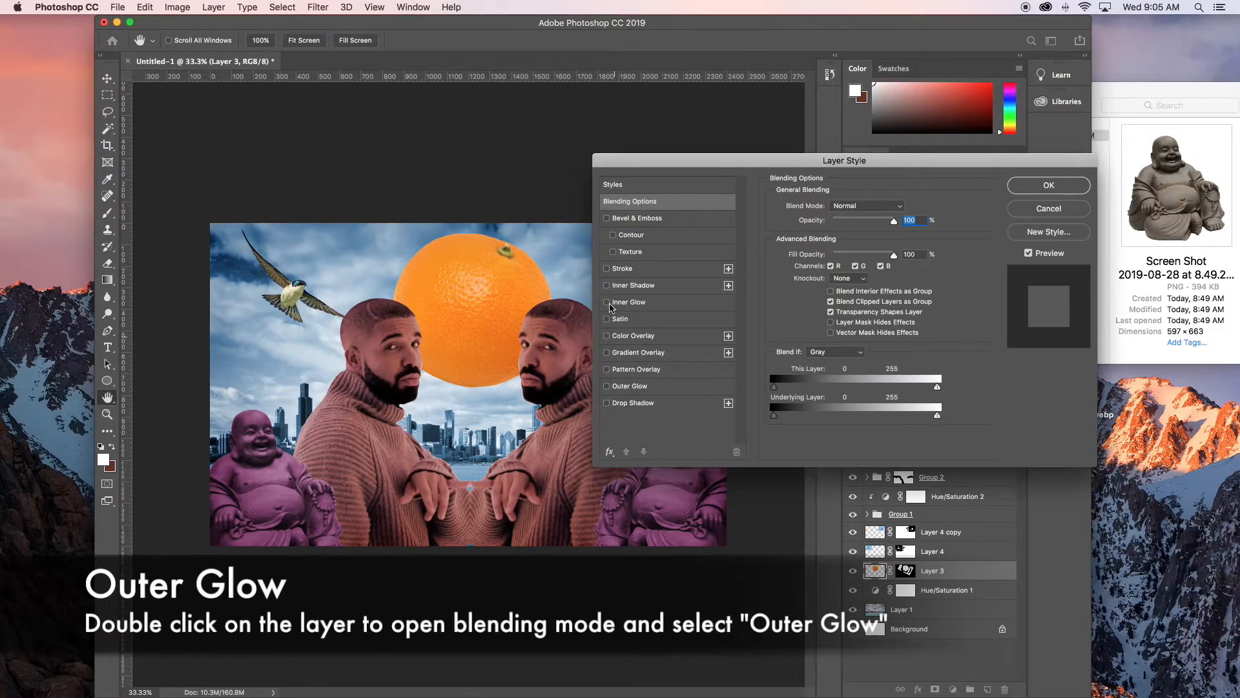
{"action": "left_click", "coordinate": [607, 386]}
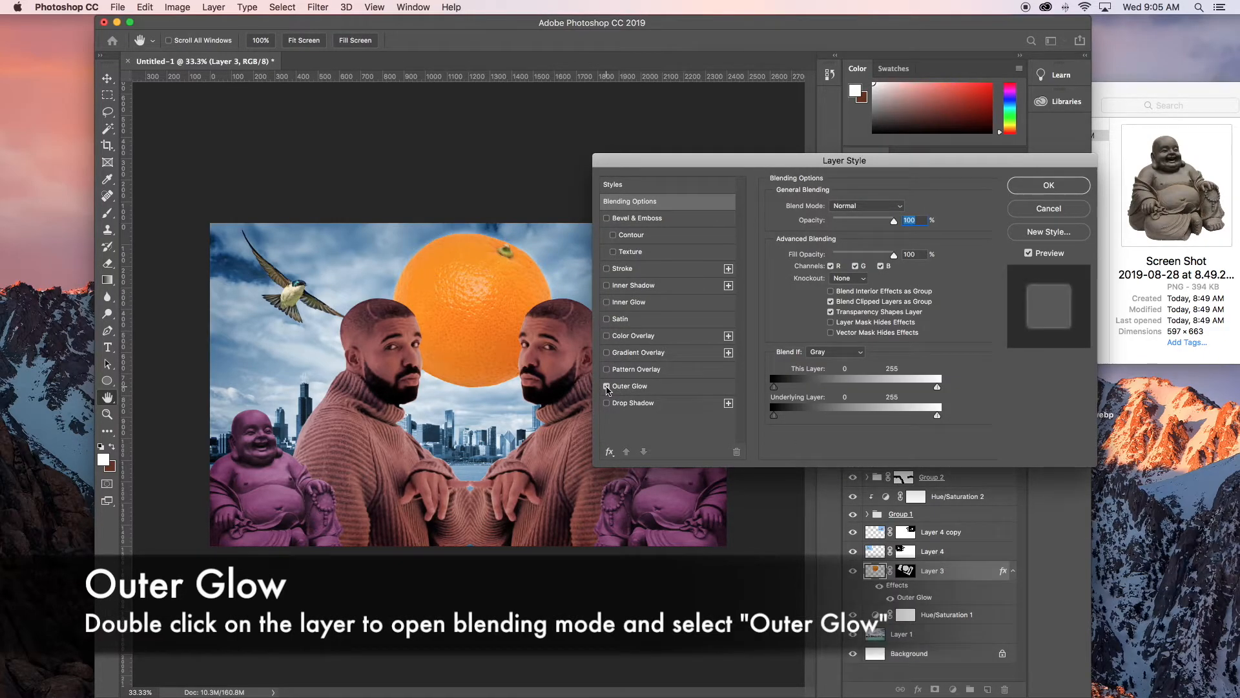
{"action": "left_click", "coordinate": [646, 387]}
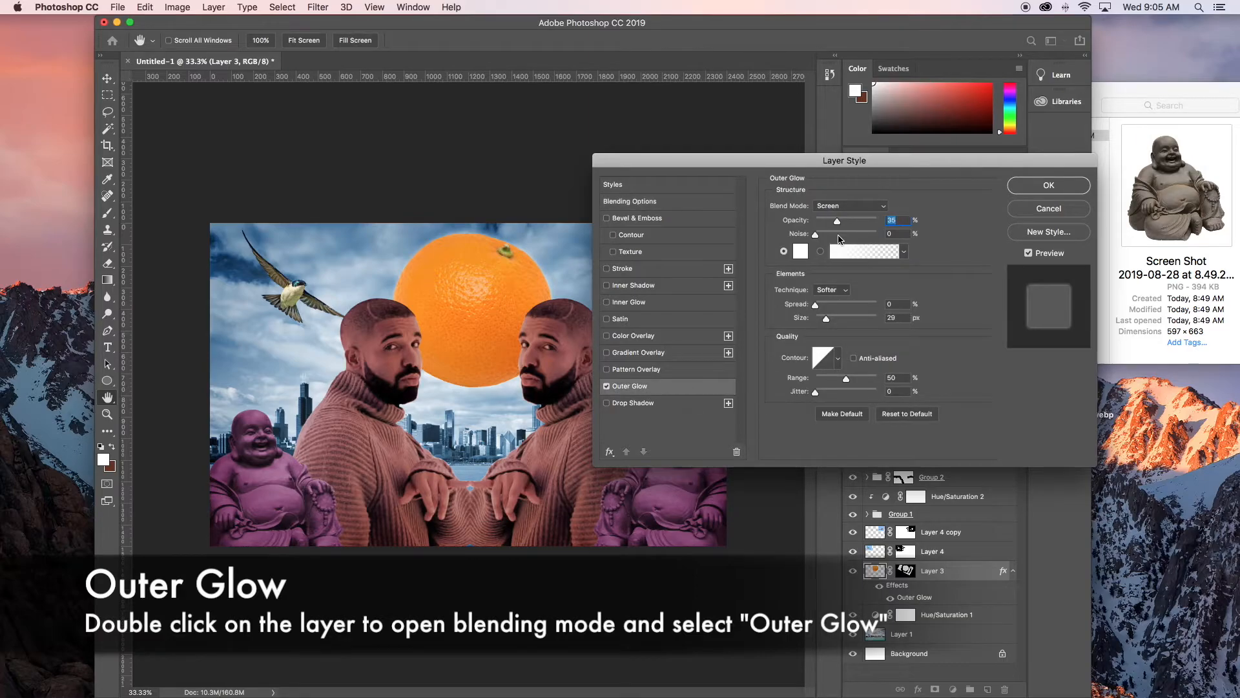
- Set the orange's Outer Glow to 70% opacity and 169 px size, and toggle the effect to compare
{"action": "left_click_drag", "start_coordinate": [826, 319], "coordinate": [840, 319]}
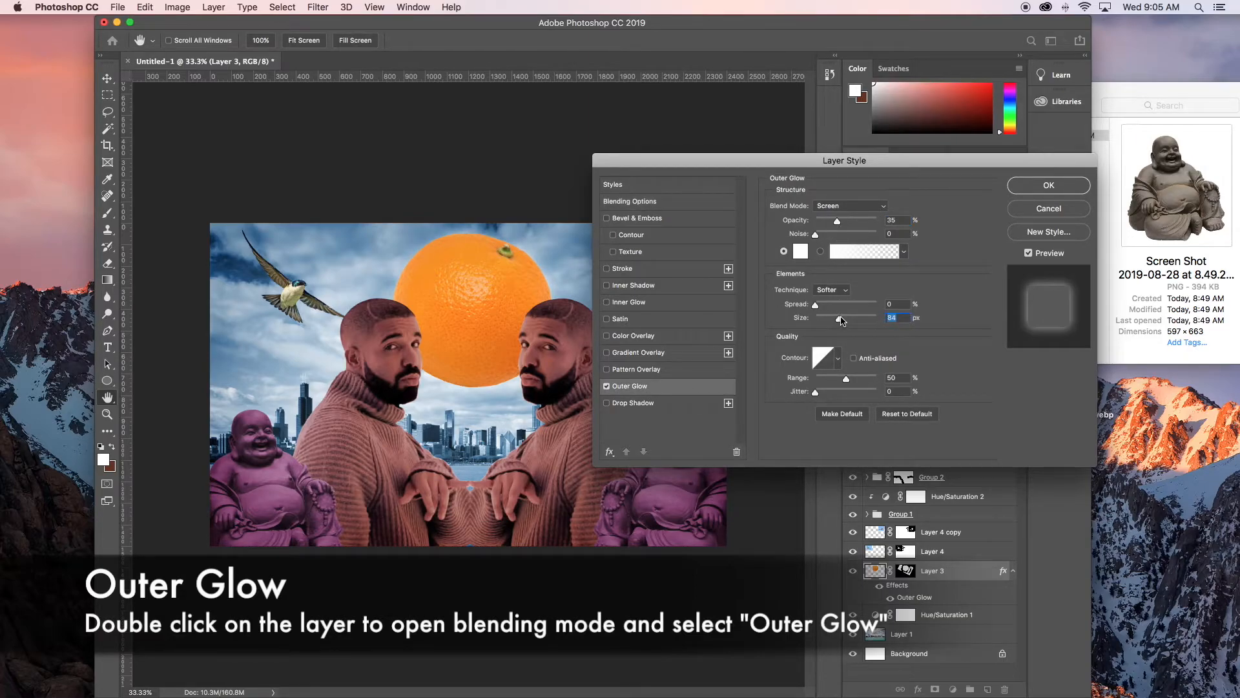
{"action": "left_click_drag", "start_coordinate": [837, 221], "coordinate": [857, 223]}
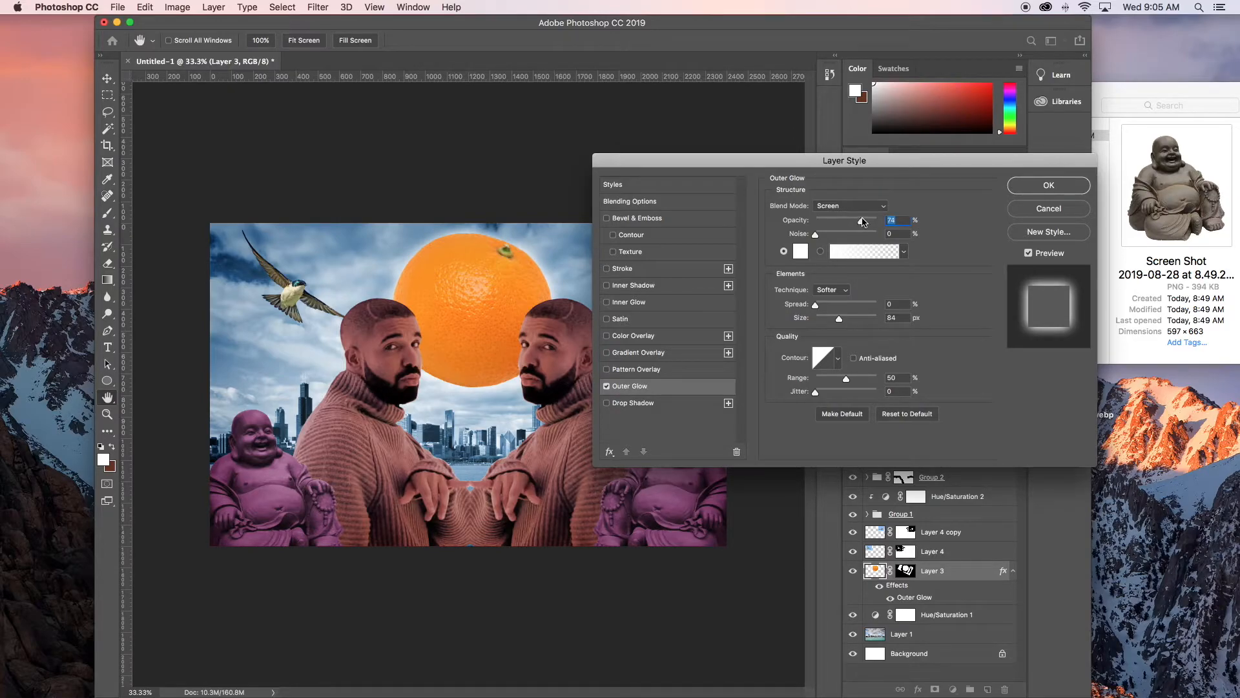
{"action": "left_click_drag", "start_coordinate": [844, 321], "coordinate": [853, 321]}
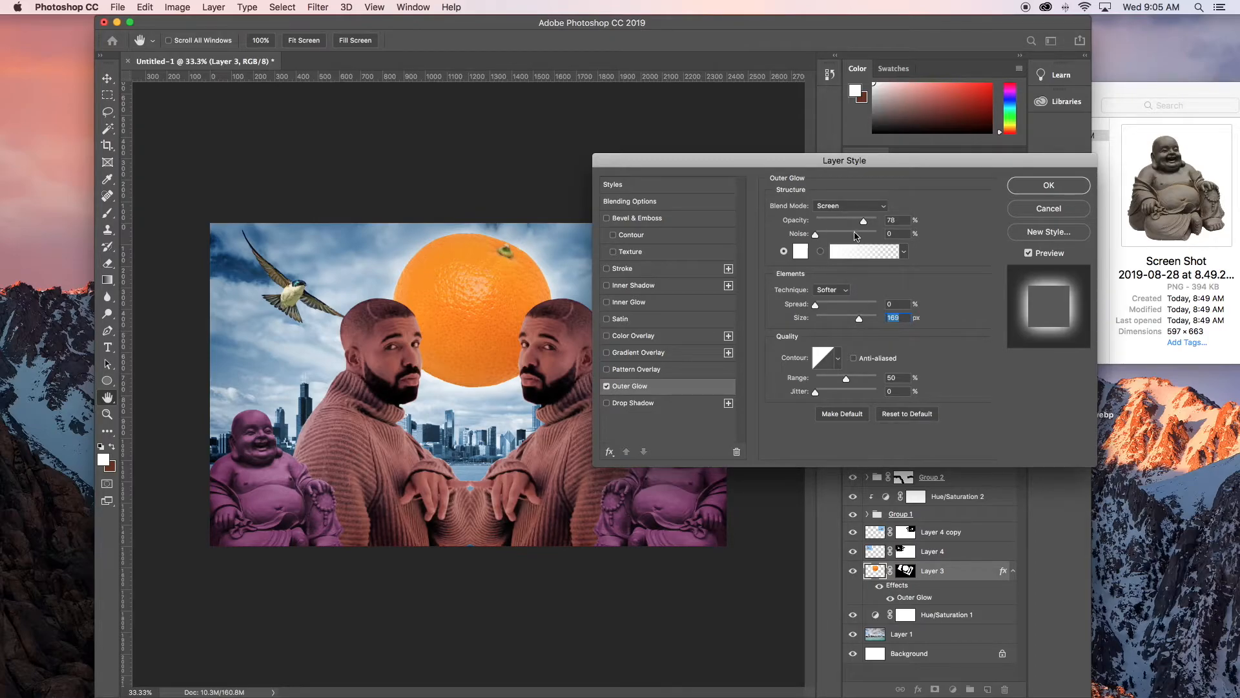
{"action": "left_click_drag", "start_coordinate": [864, 223], "coordinate": [859, 226]}
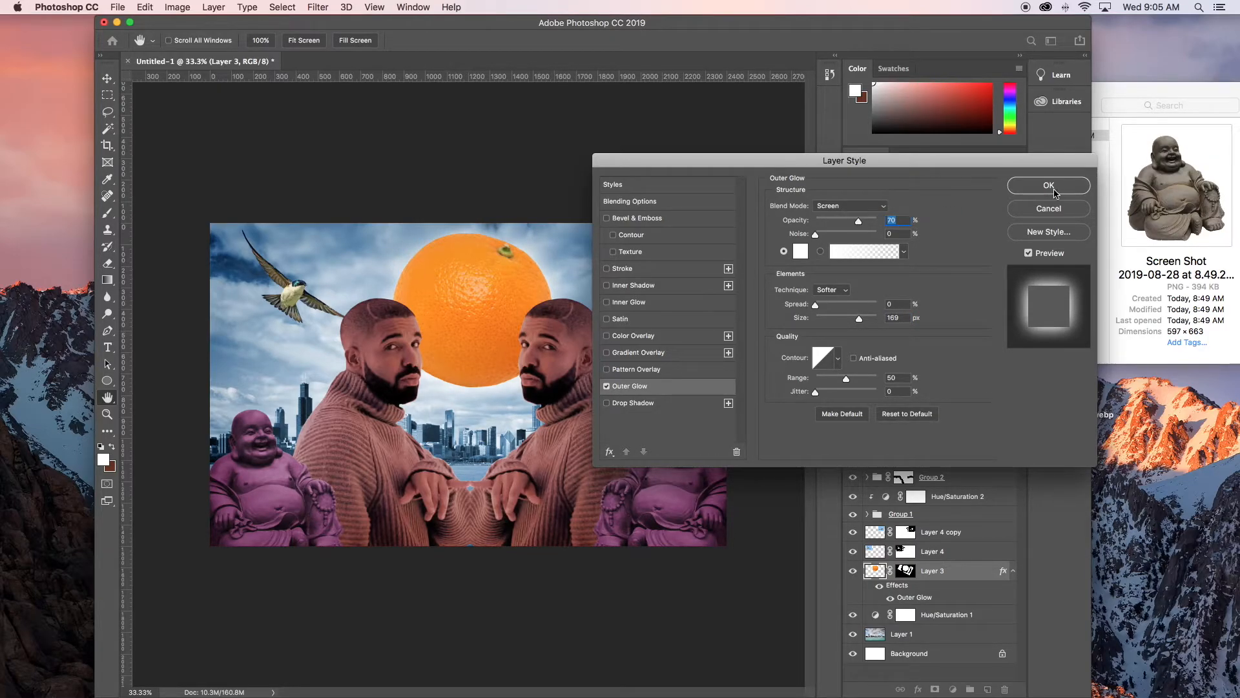
{"action": "left_click", "coordinate": [607, 387]}
{"action": "left_click", "coordinate": [607, 386]}
{"action": "left_click", "coordinate": [607, 387]}
{"action": "left_click", "coordinate": [607, 387]}
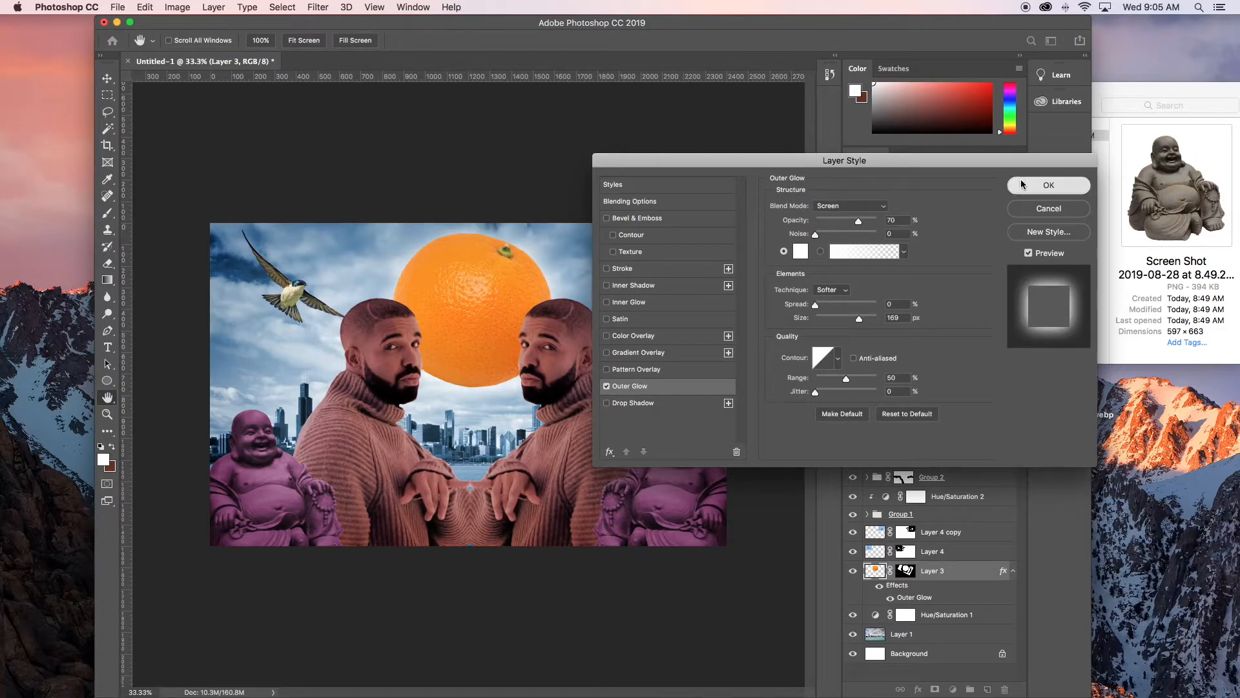
- Apply the orange's Outer Glow and draw a black circle about 1359 px wide over the collage's upper-left sky
{"action": "left_click", "coordinate": [1049, 185]}
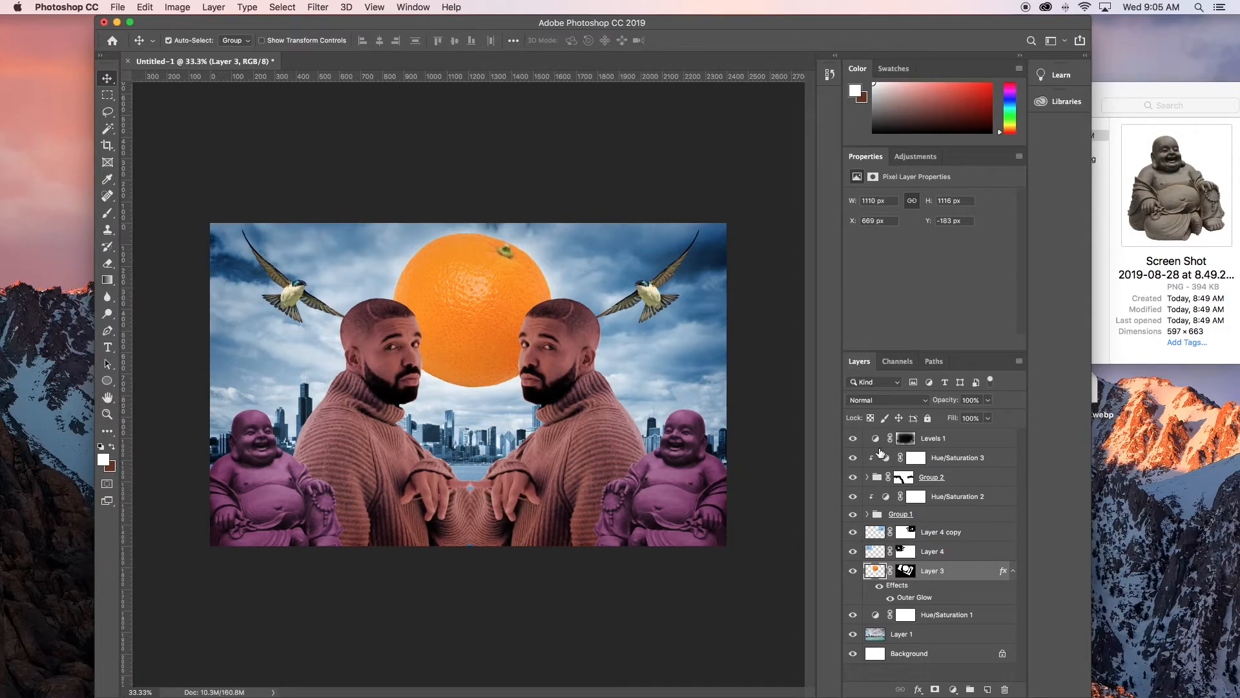
{"action": "left_click_drag", "start_coordinate": [107, 381], "coordinate": [148, 406]}
{"action": "left_click_drag", "start_coordinate": [475, 439], "coordinate": [146, 147]}
- Move the circle's layer beneath the orange's layer and shift the circle left and slightly down to about X -275 px, Y -304 px
{"action": "left_click", "coordinate": [107, 78]}
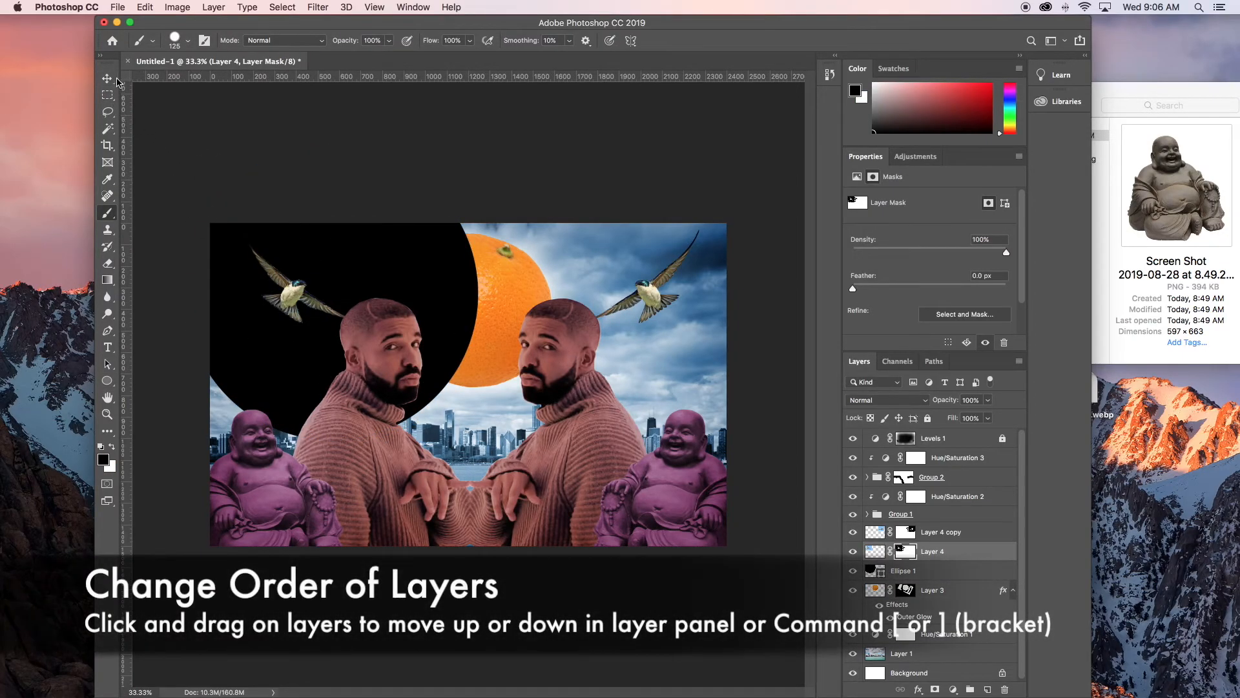
{"action": "left_click", "coordinate": [112, 79]}
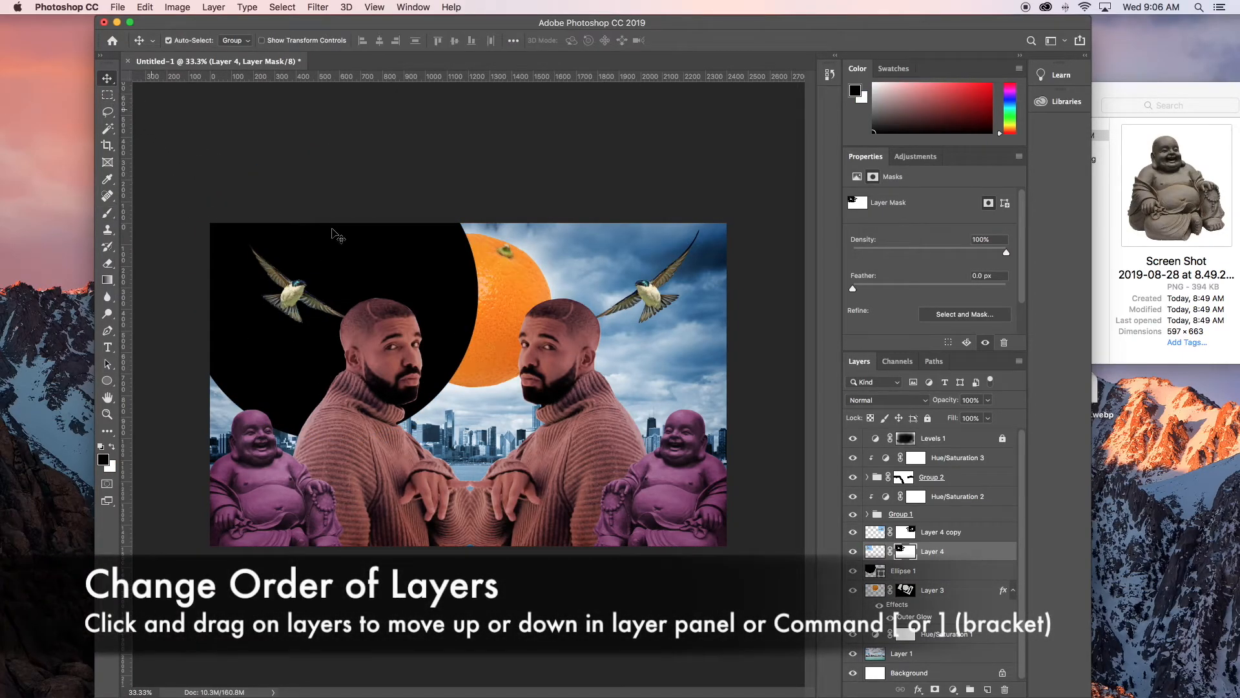
{"action": "left_click", "coordinate": [406, 265]}
{"action": "left_click_drag", "start_coordinate": [994, 579], "coordinate": [956, 624]}
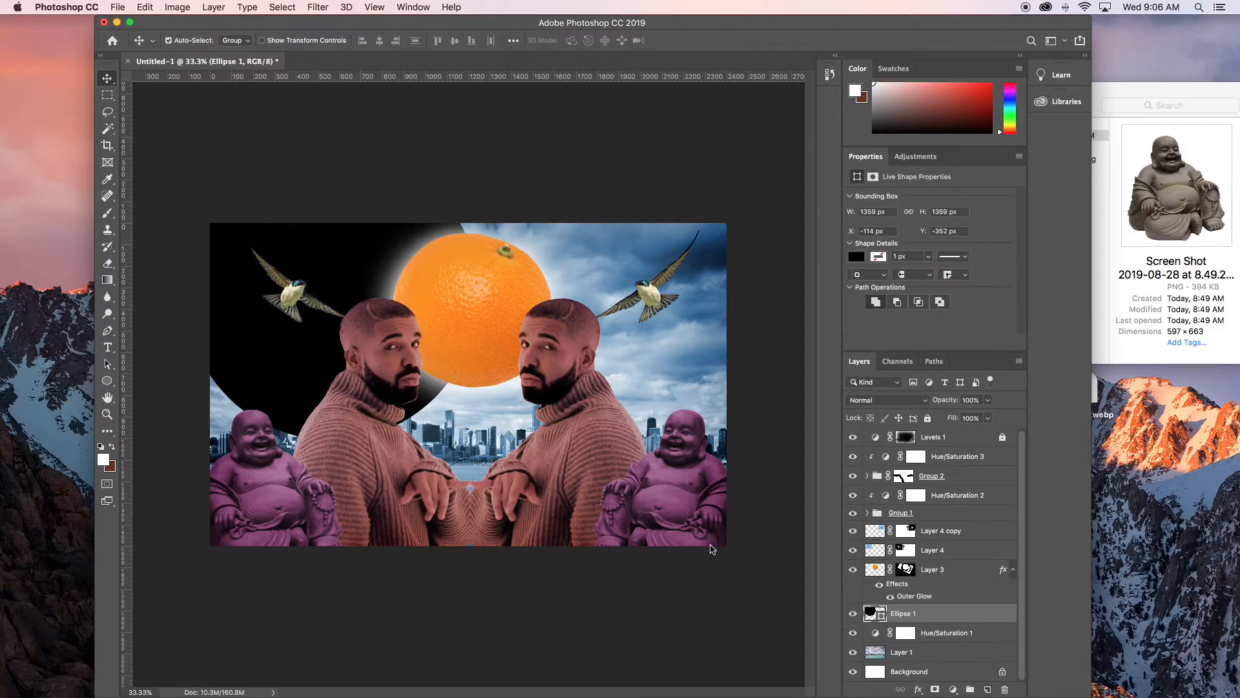
{"action": "left_click_drag", "start_coordinate": [326, 242], "coordinate": [297, 254]}
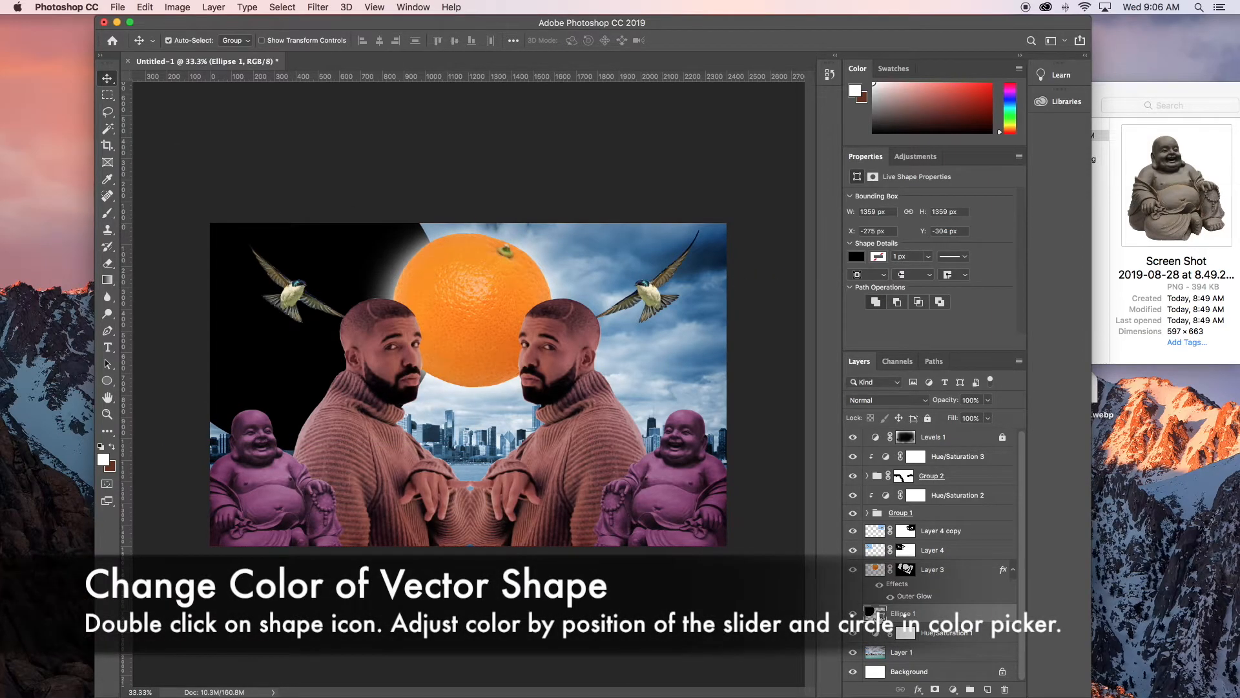
- Recolor the black circle to a vivid blue-violet, #5d25e9
{"action": "double_click", "coordinate": [877, 613]}
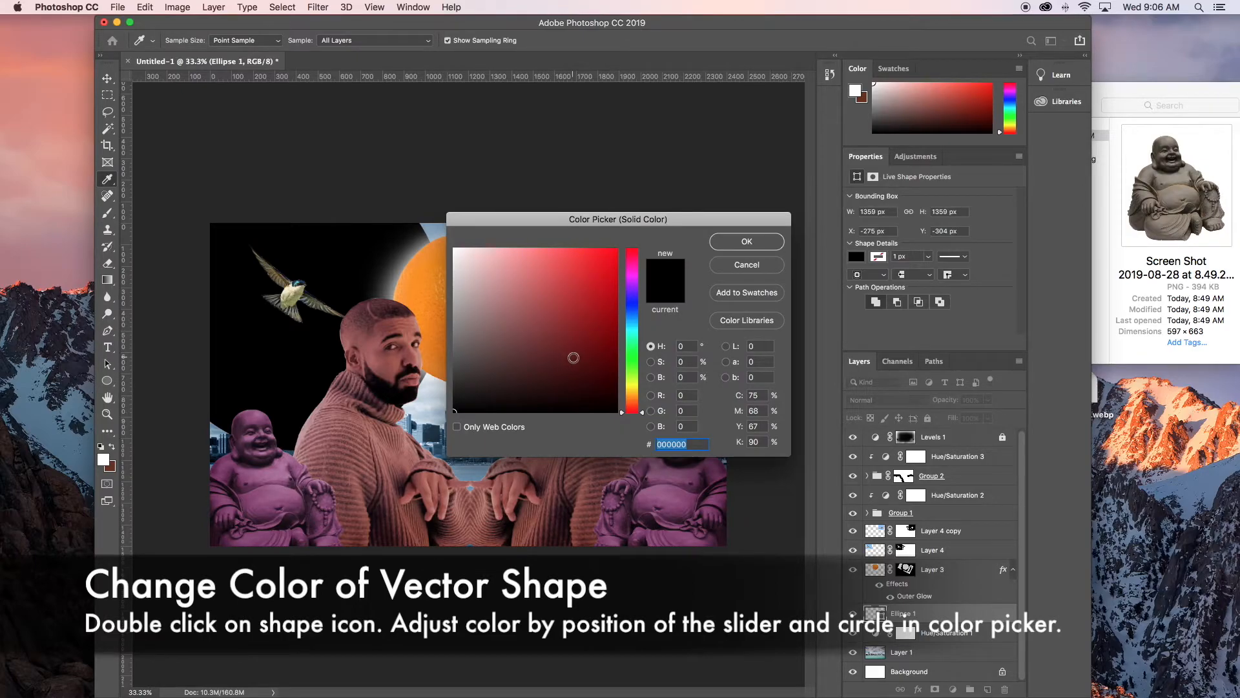
{"action": "left_click_drag", "start_coordinate": [568, 357], "coordinate": [576, 346]}
{"action": "left_click", "coordinate": [633, 299]}
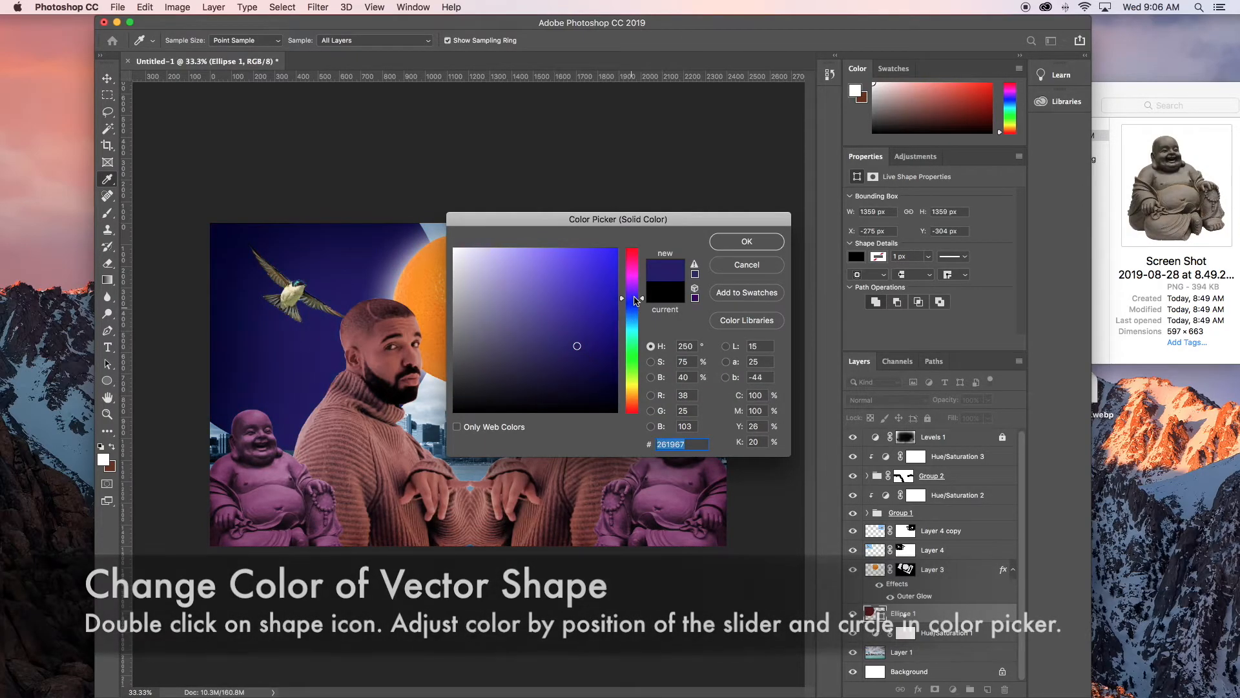
{"action": "left_click_drag", "start_coordinate": [633, 299], "coordinate": [633, 297]}
{"action": "left_click", "coordinate": [592, 266]}
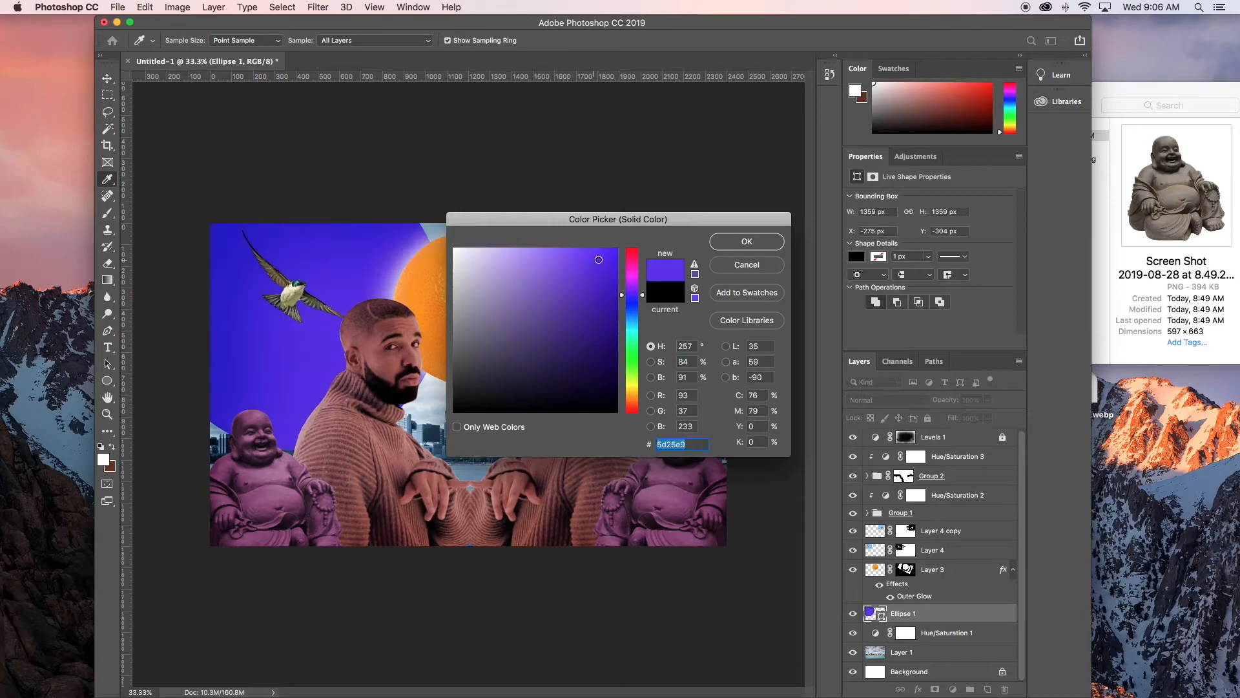
{"action": "left_click", "coordinate": [747, 240]}
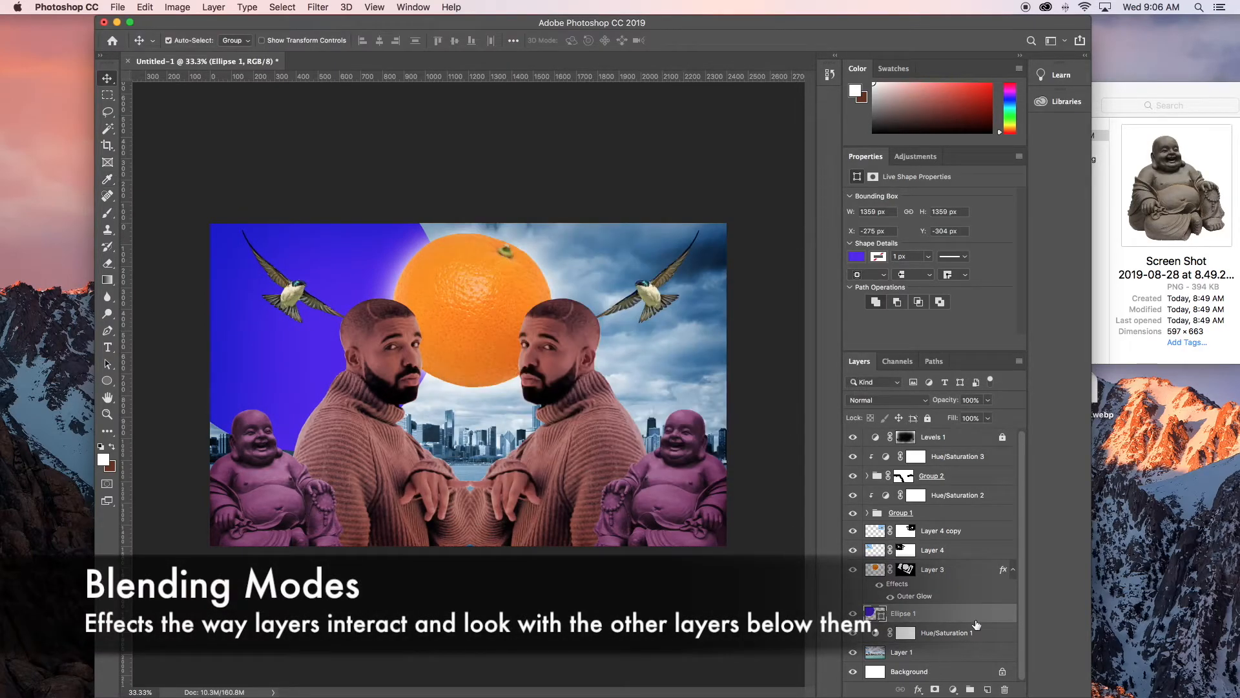
- Set the violet circle's blending mode to Multiply and its layer opacity to 22%
{"action": "left_click", "coordinate": [888, 401]}
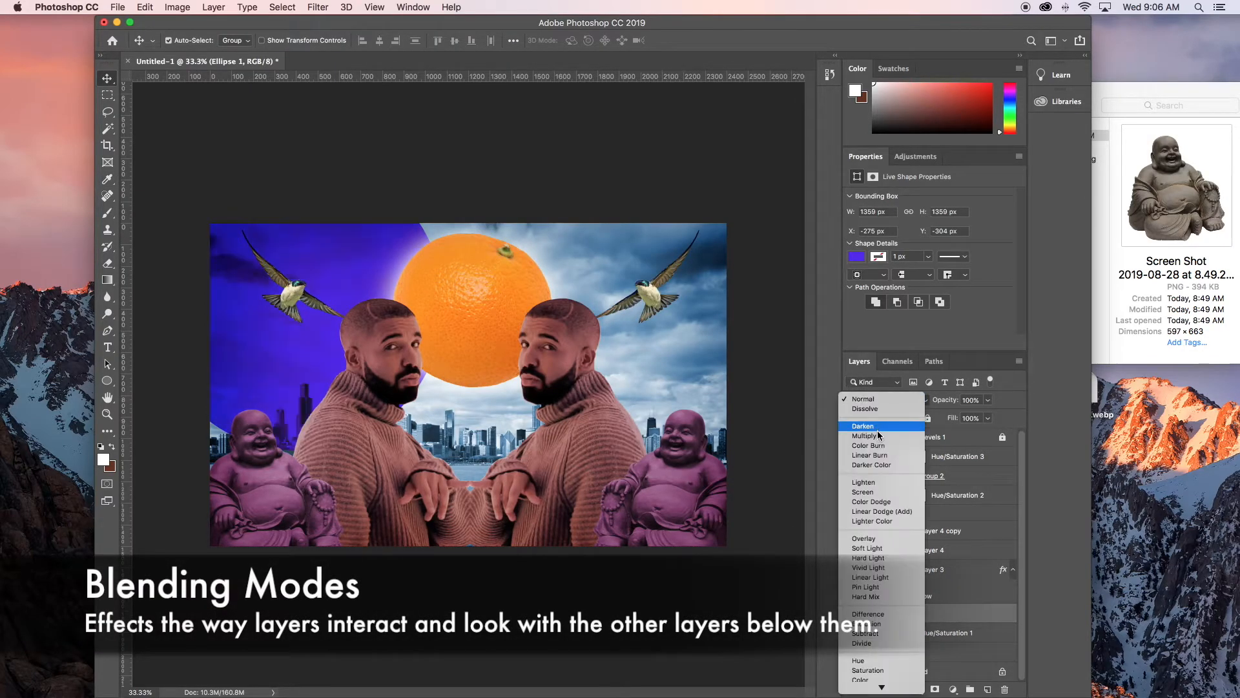
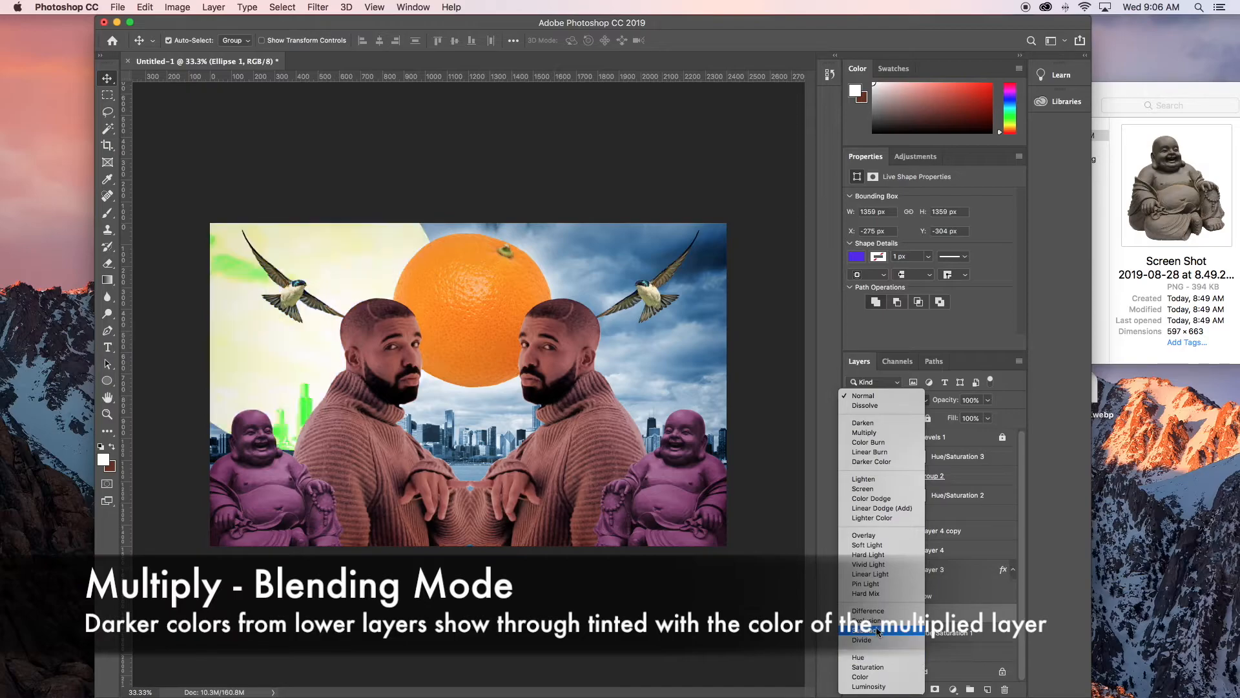
{"action": "left_click", "coordinate": [870, 434]}
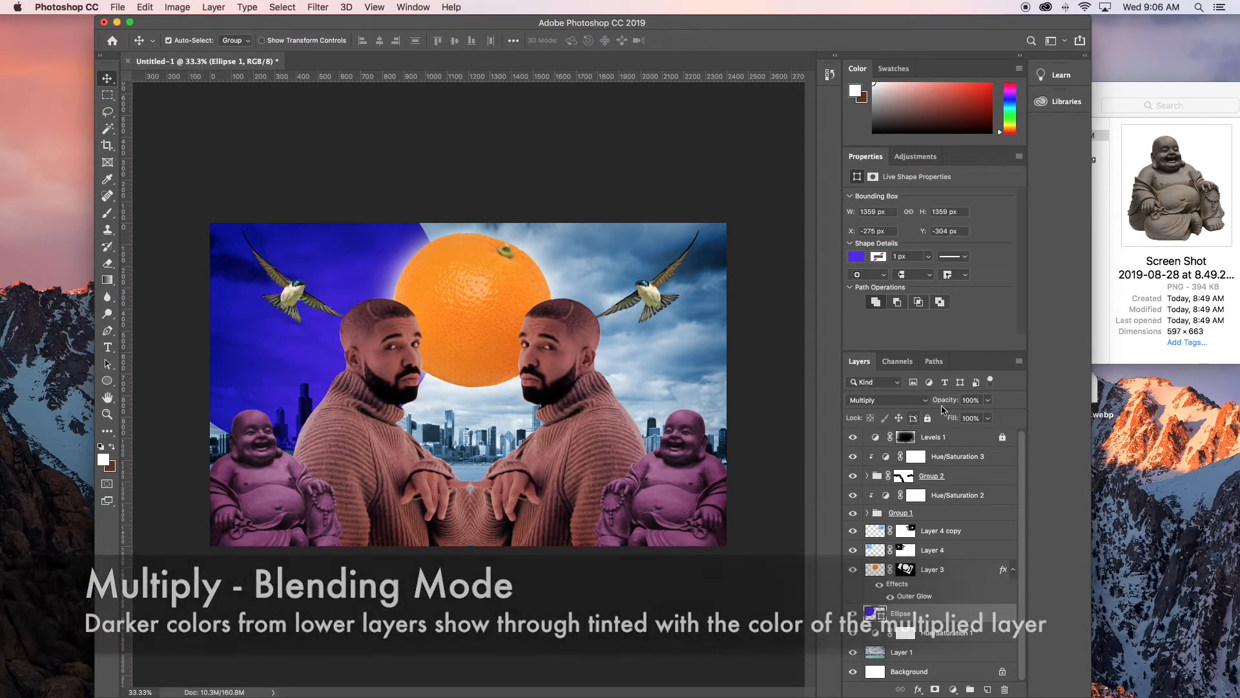
{"action": "left_click", "coordinate": [988, 401]}
{"action": "left_click_drag", "start_coordinate": [980, 420], "coordinate": [942, 420]}
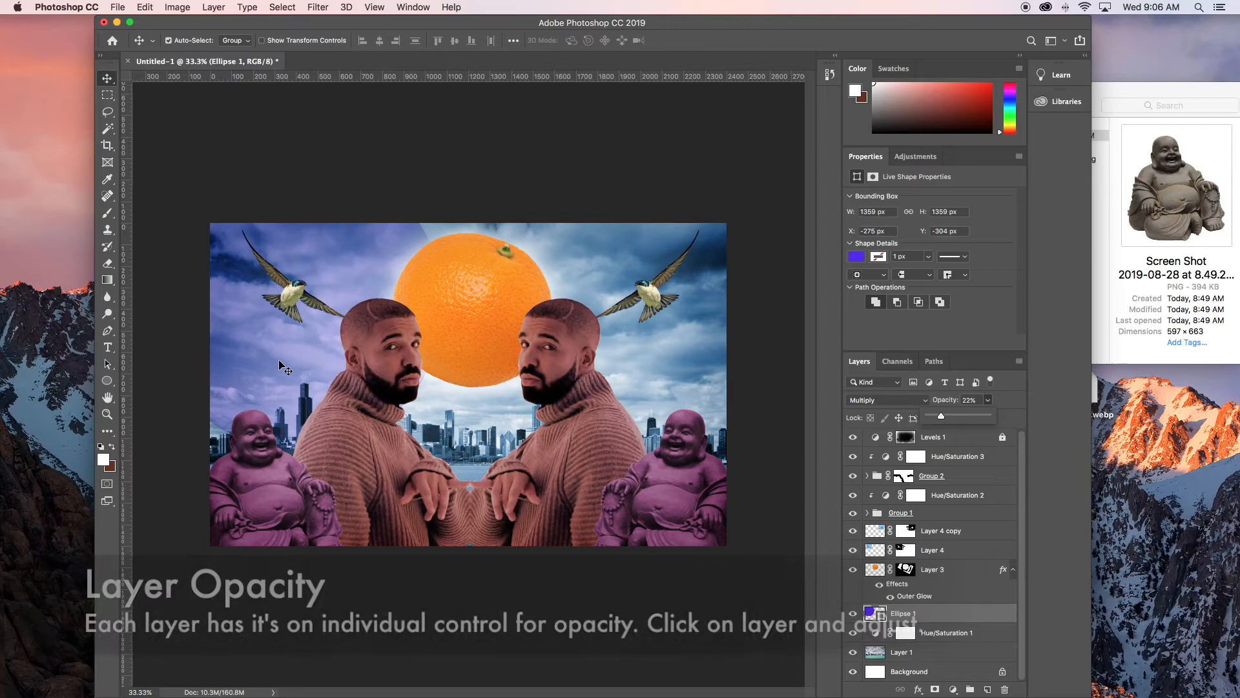
- Move the violet circle up and left to about X -430 px, Y -523 px and reduce its opacity to 5%
{"action": "left_click_drag", "start_coordinate": [283, 367], "coordinate": [242, 314]}
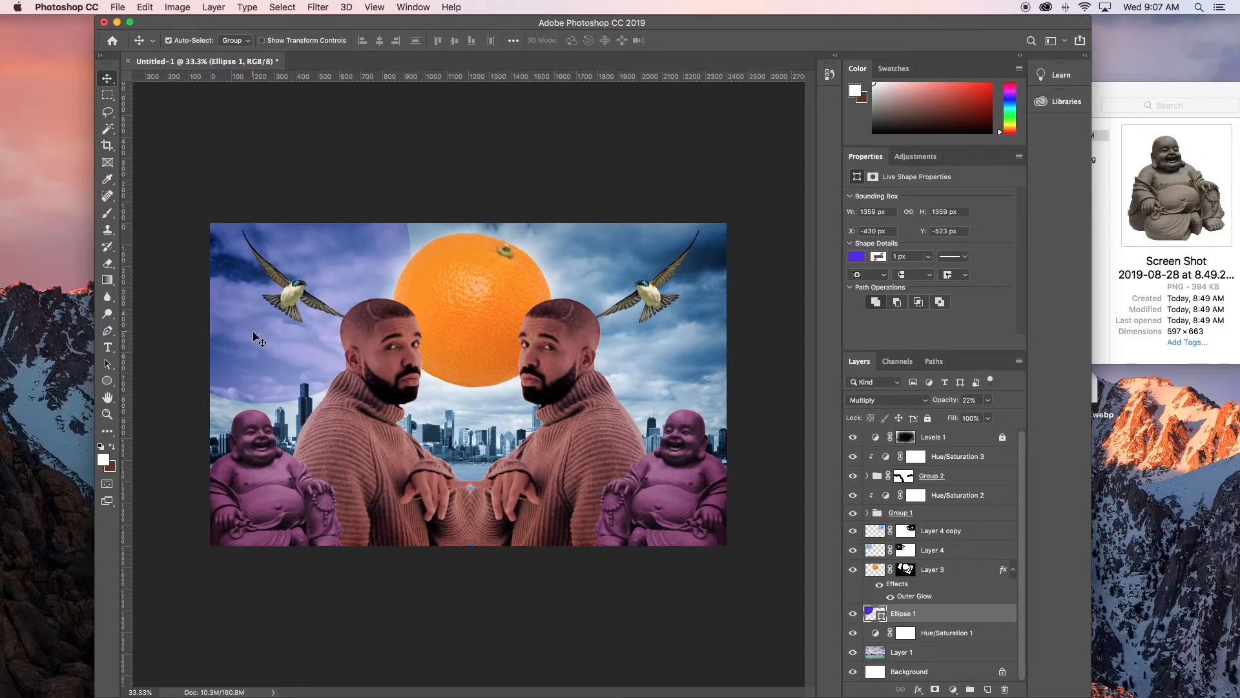
{"action": "left_click", "coordinate": [987, 400]}
{"action": "left_click_drag", "start_coordinate": [971, 416], "coordinate": [963, 422]}
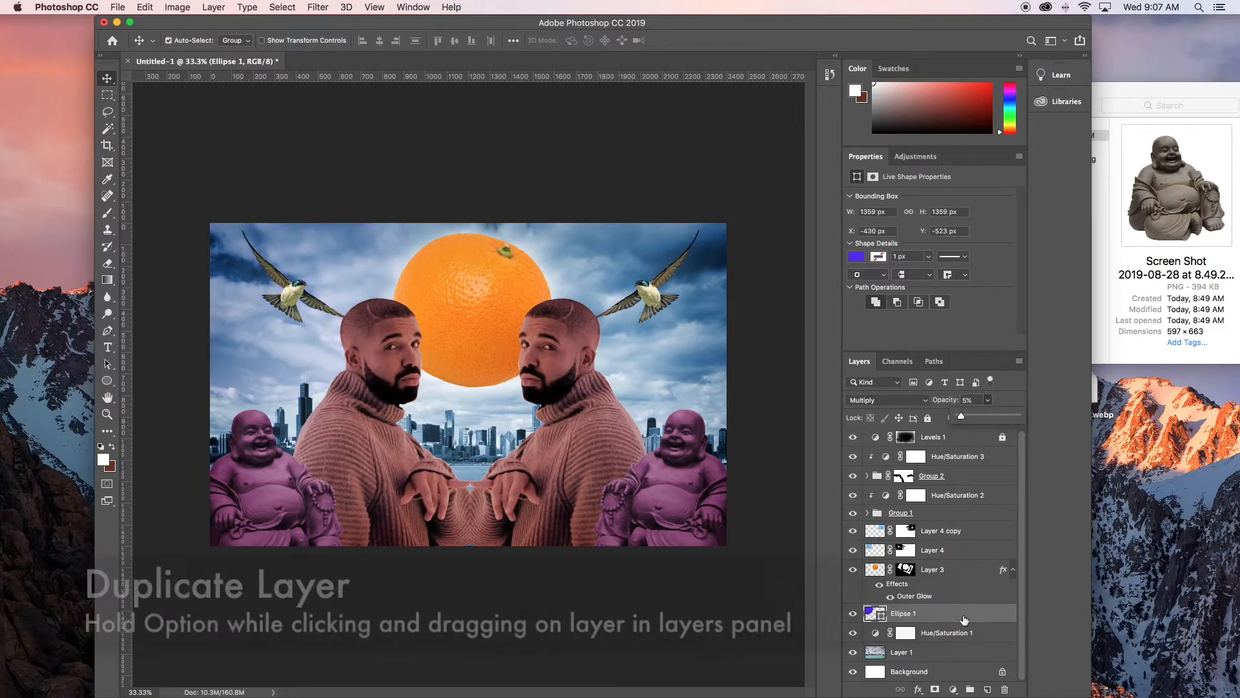
- Duplicate the violet circle's layer and scale the copy around its center to about 1200 px
{"action": "left_click_drag", "start_coordinate": [964, 617], "coordinate": [965, 612]}
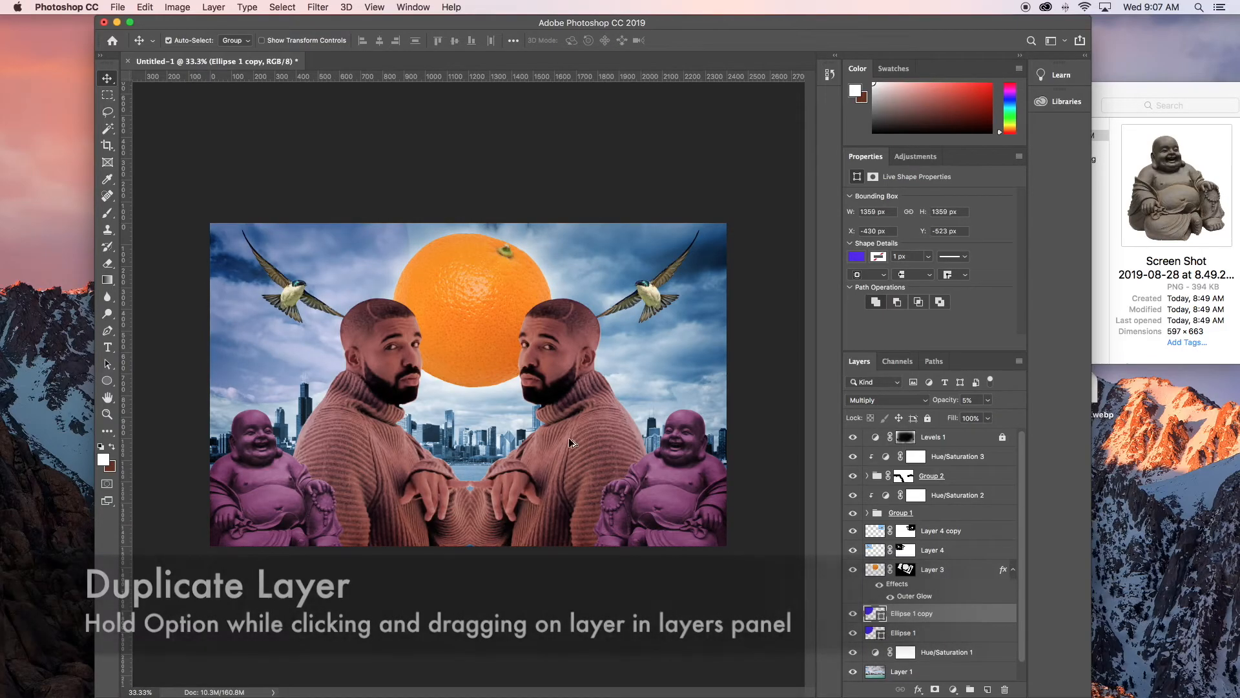
{"action": "key", "text": "super+t"}
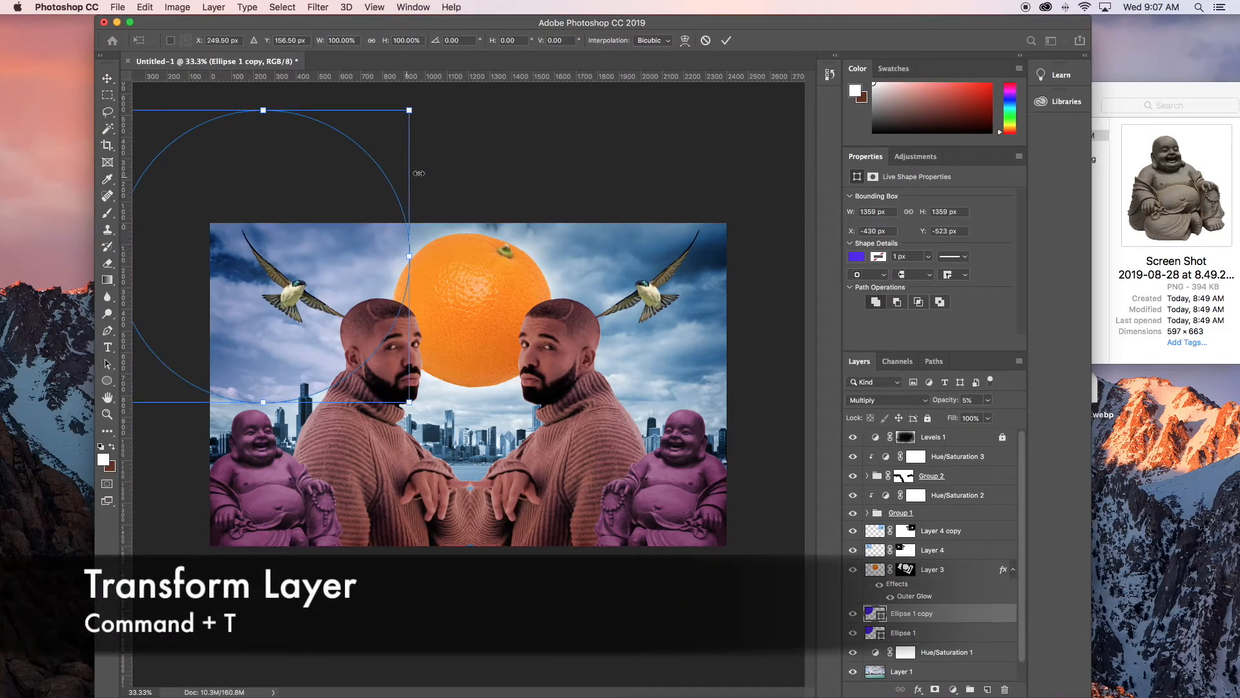
{"action": "left_click_drag", "start_coordinate": [410, 111], "coordinate": [395, 129]}
{"action": "key", "text": "Return"}
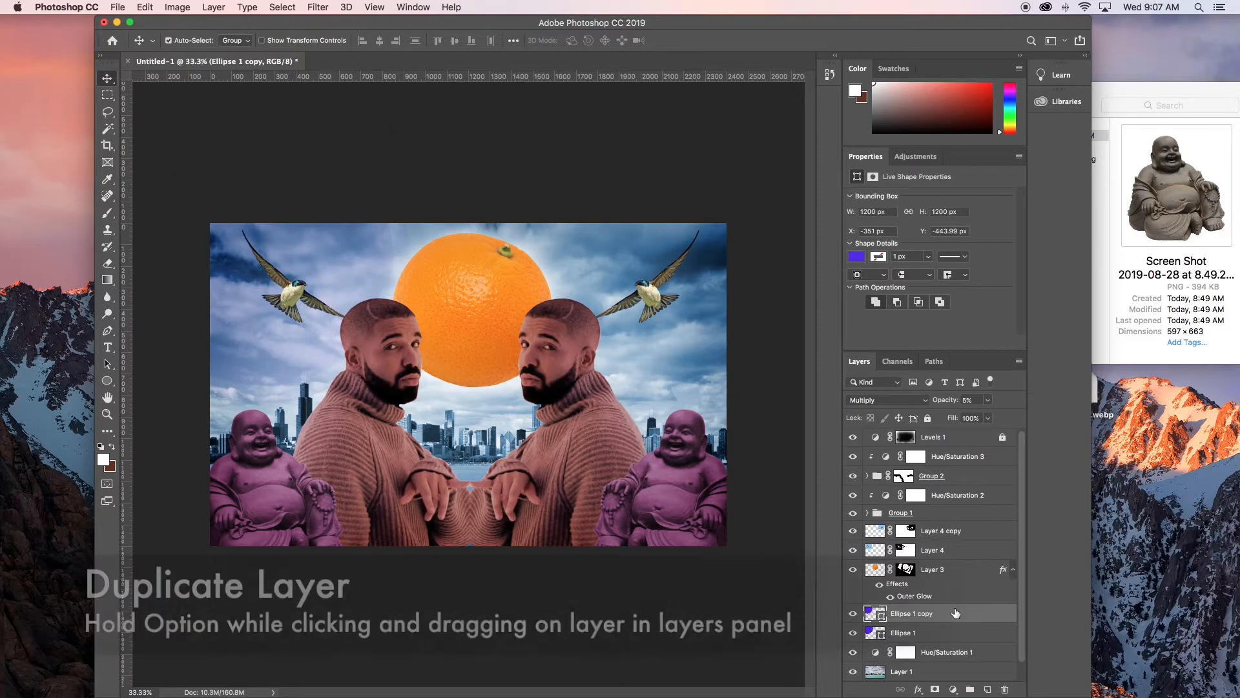
- Duplicate the 1200 px circle and scale the new copy around its center to about 1063 px
{"action": "left_click_drag", "start_coordinate": [954, 613], "coordinate": [954, 600]}
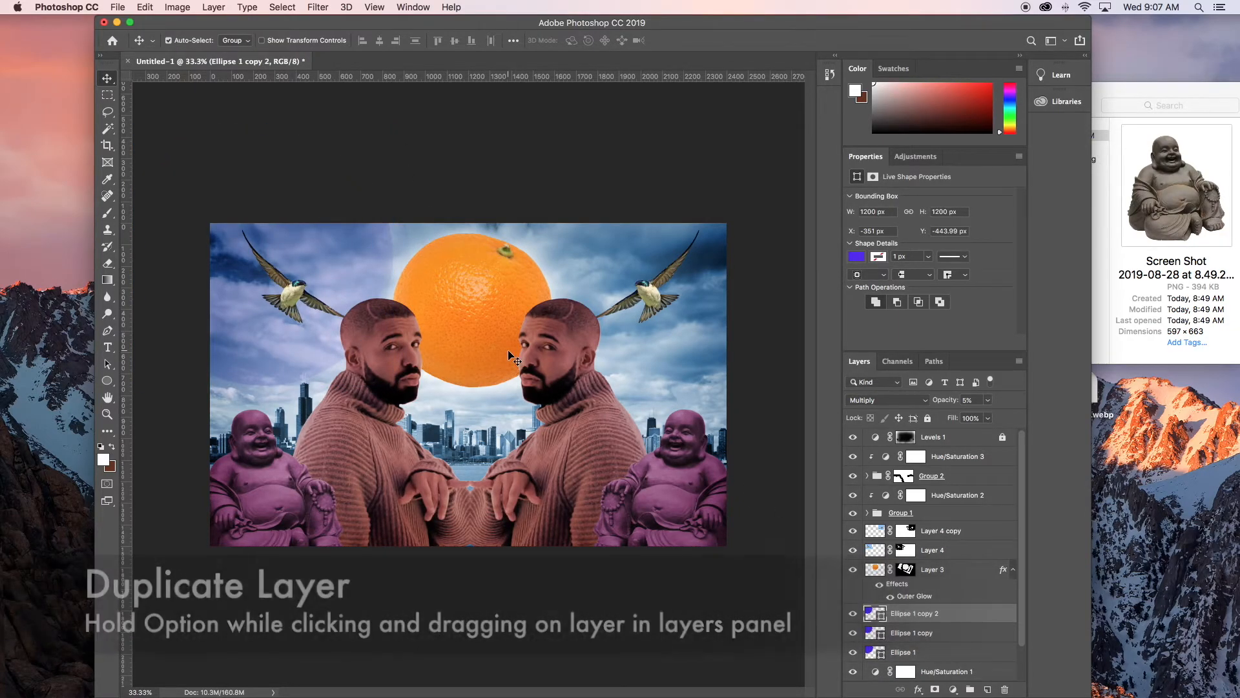
{"action": "key", "text": "super+t"}
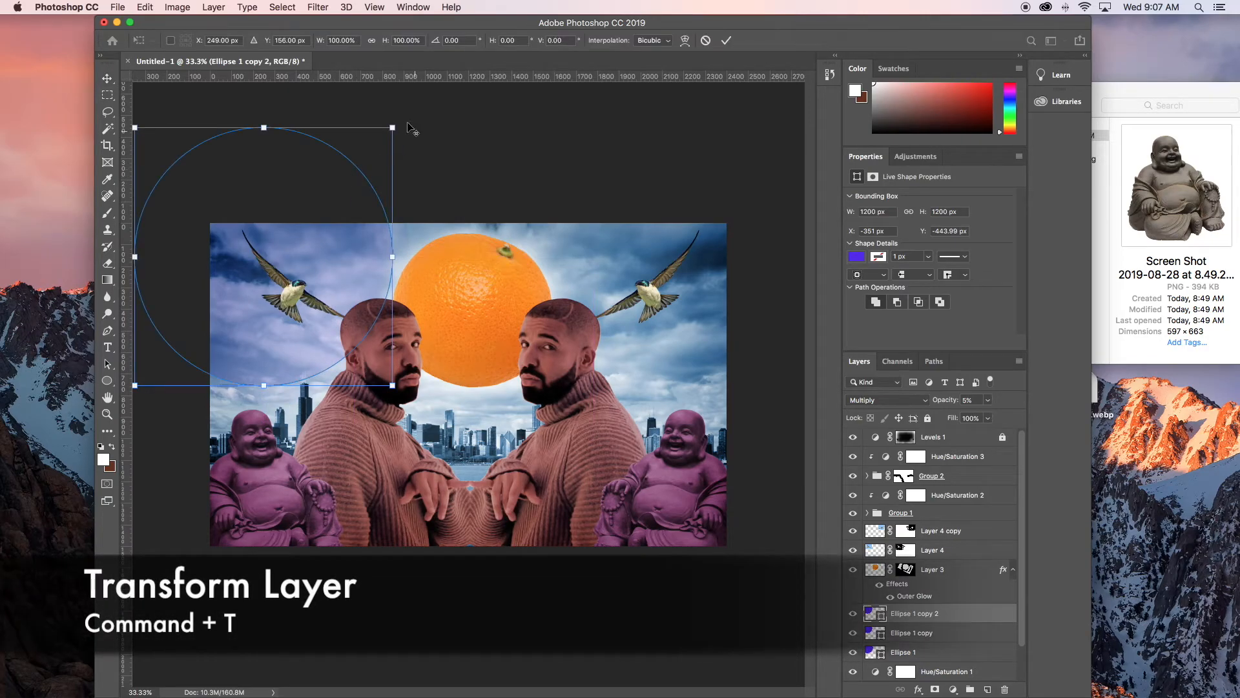
{"action": "left_click_drag", "start_coordinate": [392, 127], "coordinate": [389, 131]}
{"action": "left_click_drag", "start_coordinate": [379, 138], "coordinate": [377, 140]}
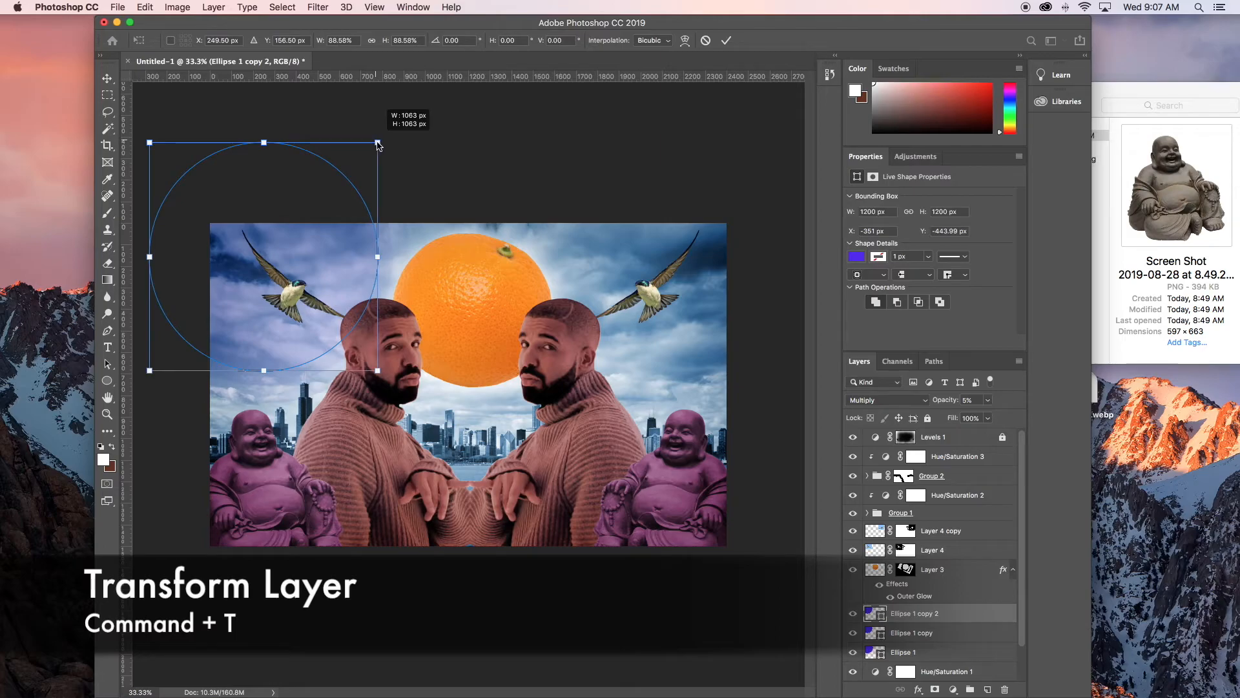
{"action": "key", "text": "Return"}
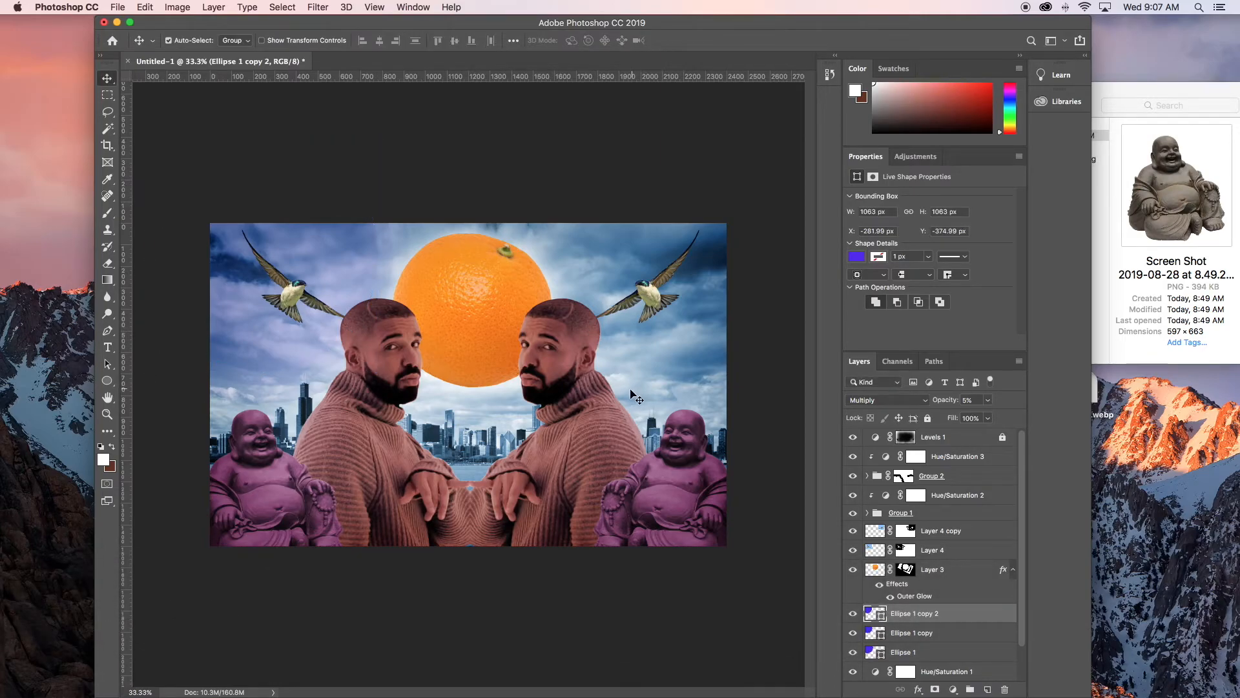
- Select all three concentric circle layers, duplicate them, and move the copies across to the collage's upper-right sky
{"action": "left_click", "coordinate": [950, 633], "text": "super"}
{"action": "left_click", "coordinate": [957, 653], "text": "super"}
{"action": "left_click_drag", "start_coordinate": [958, 654], "coordinate": [957, 604]}
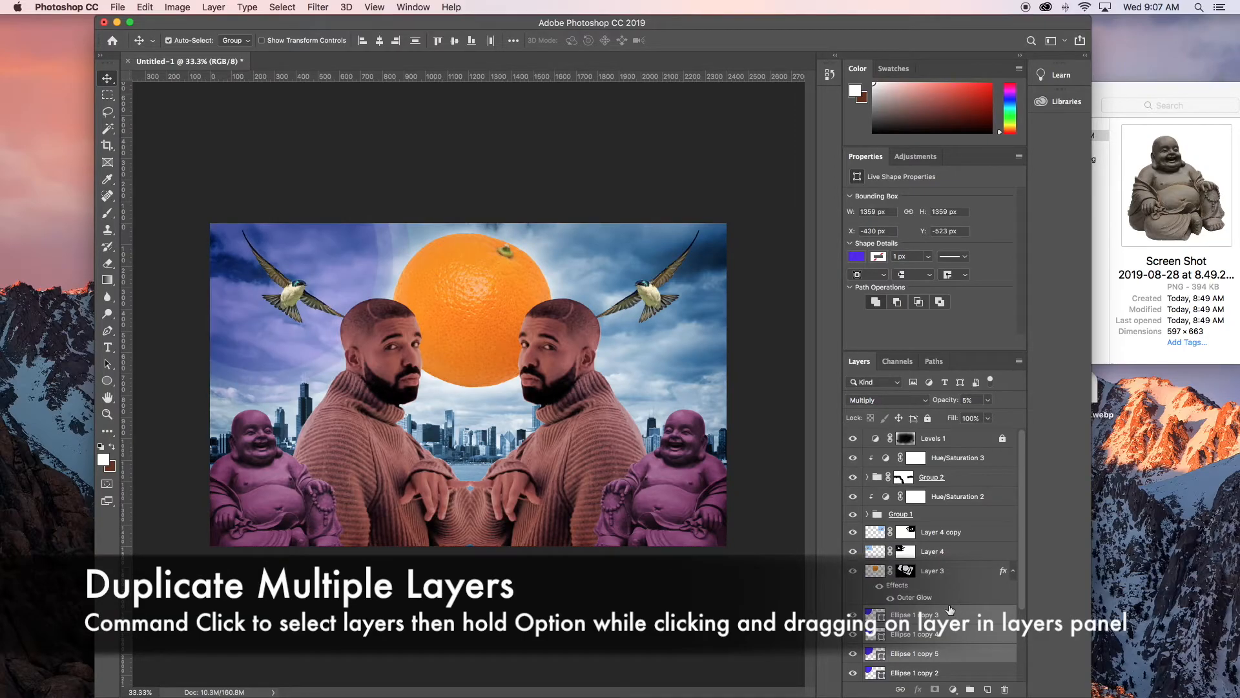
{"action": "scroll", "coordinate": [947, 517], "scroll_direction": "down", "scroll_amount": 4}
{"action": "scroll", "coordinate": [948, 519], "scroll_direction": "up", "scroll_amount": 4}
{"action": "left_click_drag", "start_coordinate": [320, 357], "coordinate": [638, 373]}
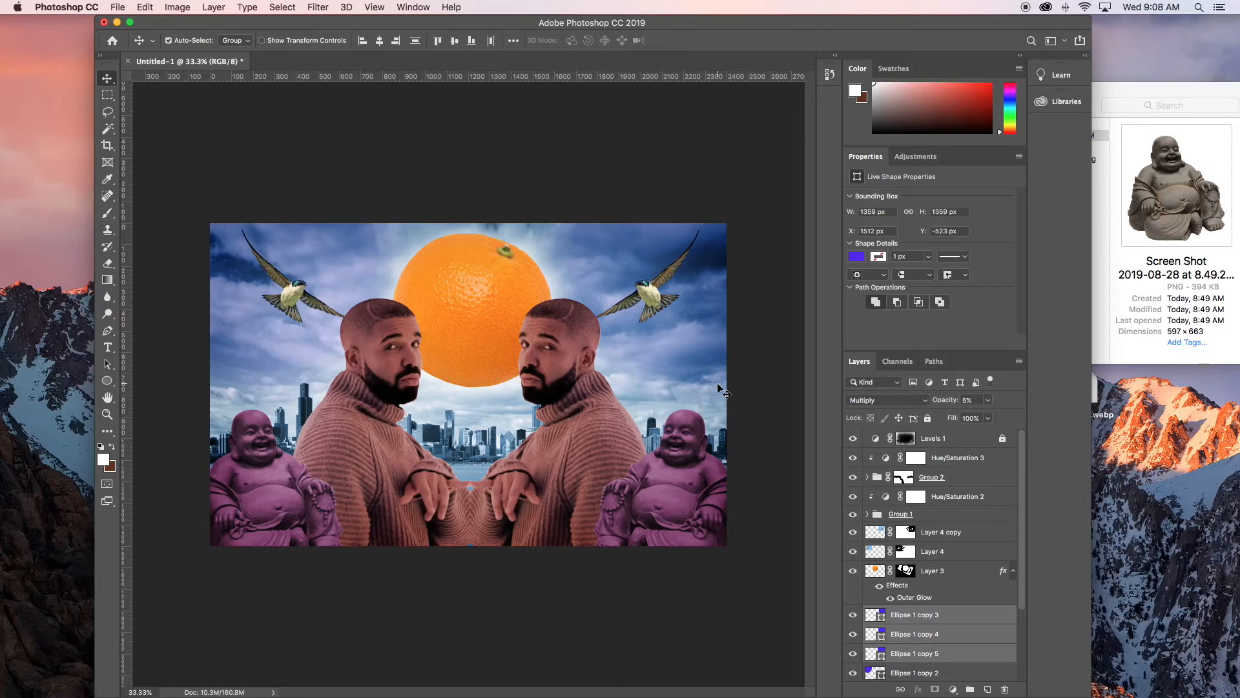
- Widen and reposition the application window, and fit the whole collage in the document area
{"action": "scroll", "coordinate": [644, 394], "scroll_direction": "up", "scroll_amount": 2}
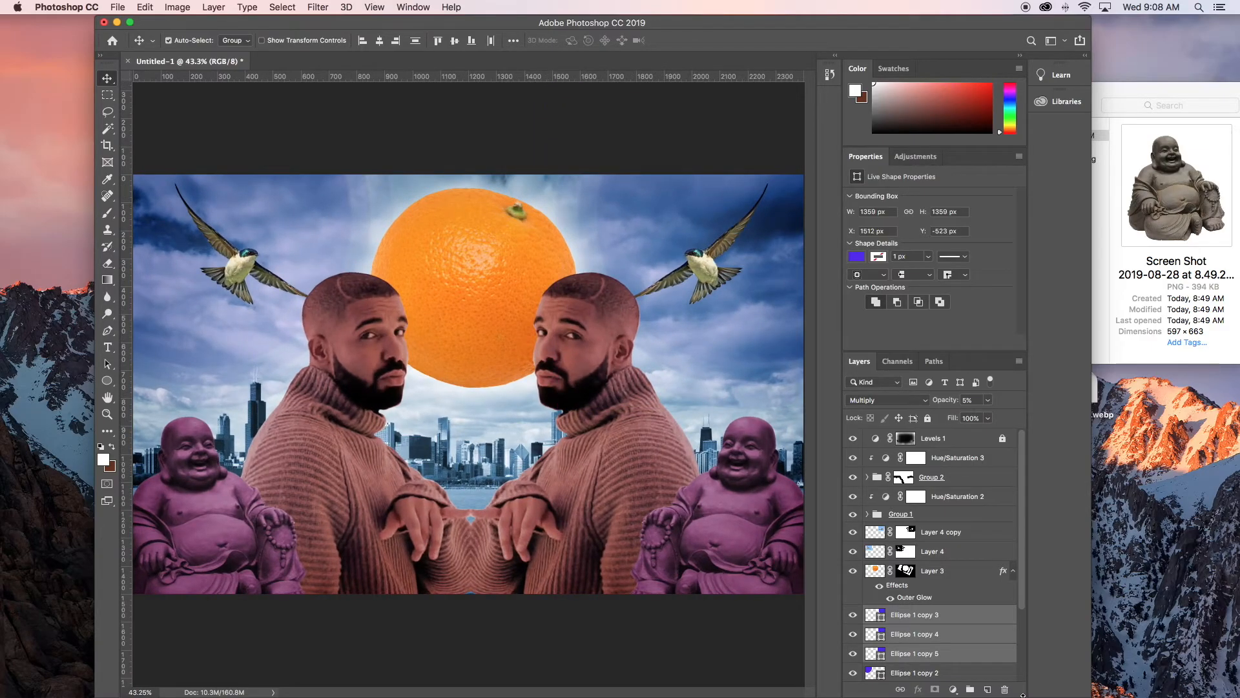
{"action": "left_click_drag", "start_coordinate": [1090, 696], "coordinate": [1225, 695]}
{"action": "left_click_drag", "start_coordinate": [769, 26], "coordinate": [706, 24]}
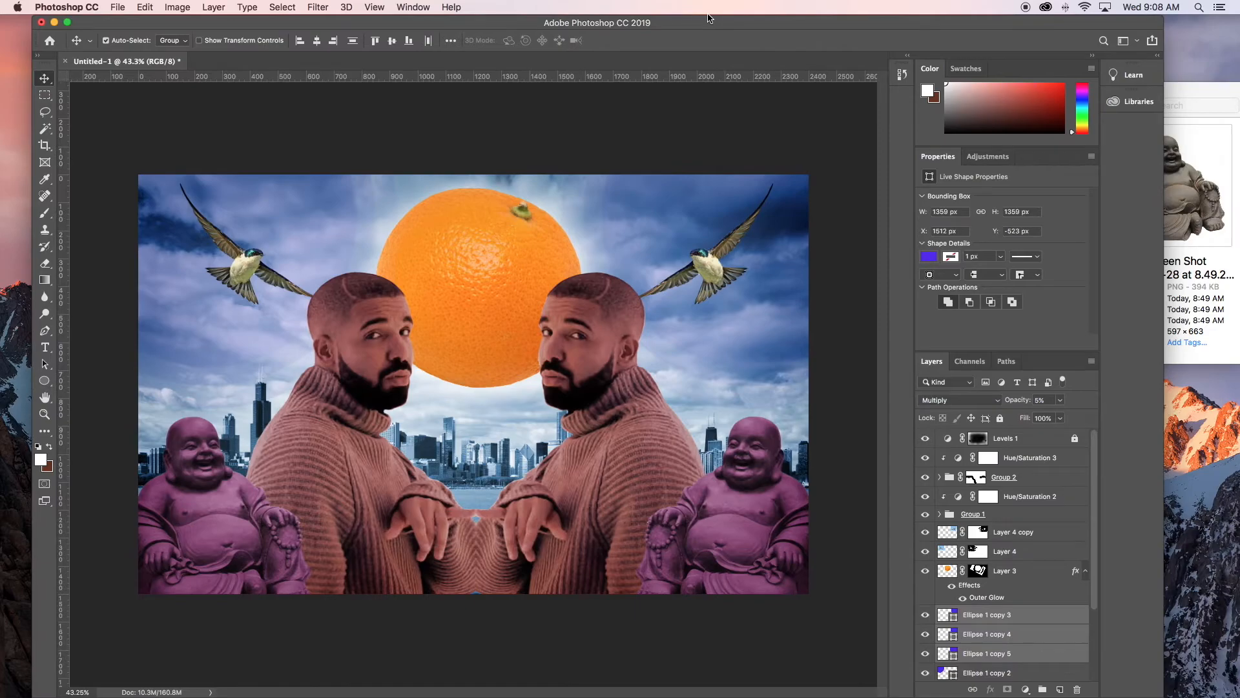
{"action": "key", "text": "super+0"}
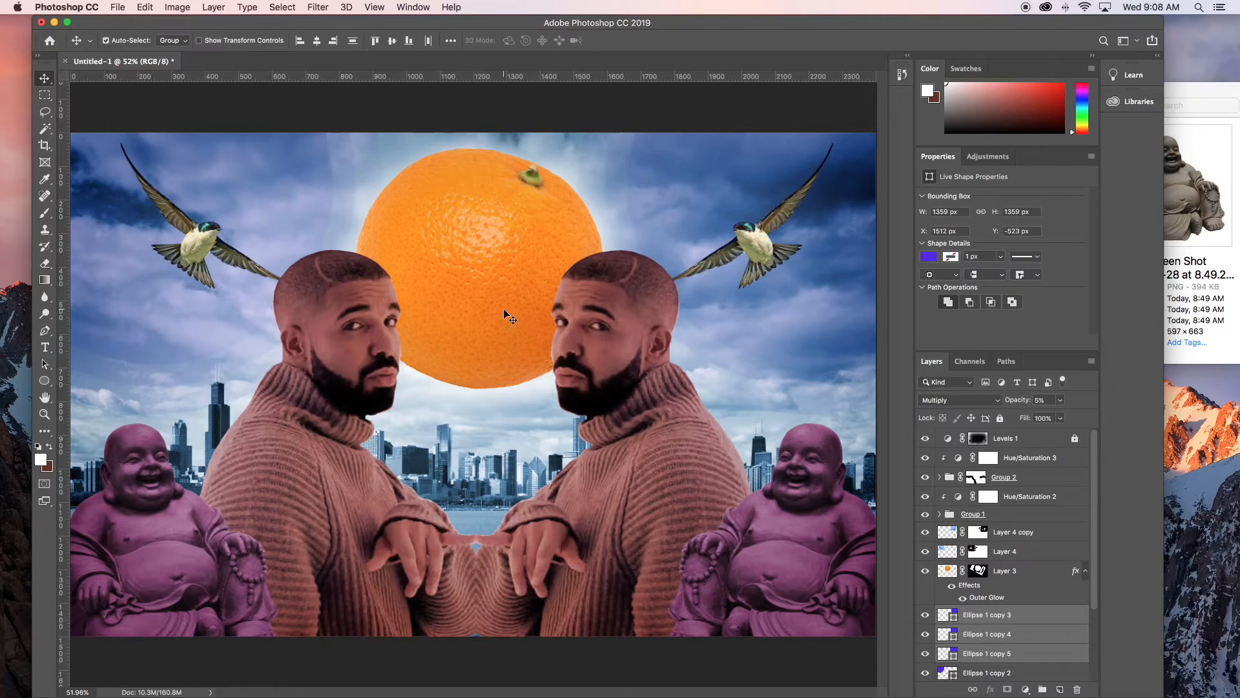
- Duplicate the Drake figures' group beneath the original group, expand the duplicate, and select its Layer 2 copy
{"action": "left_click", "coordinate": [667, 410]}
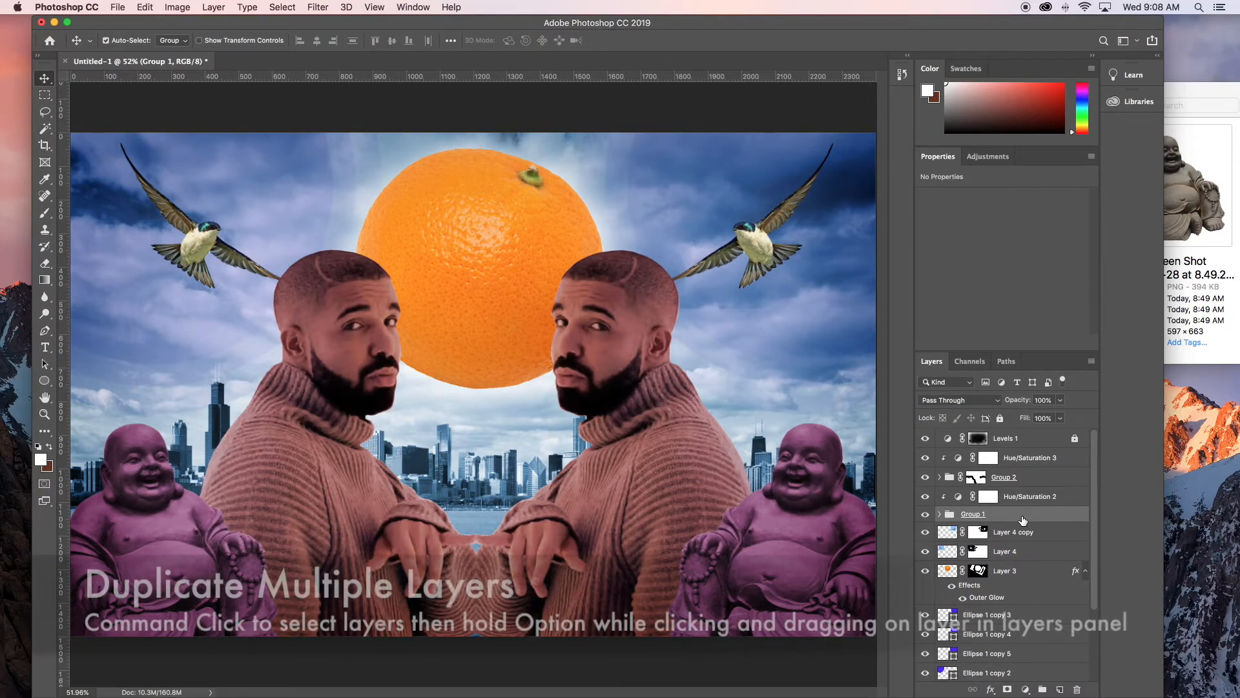
{"action": "left_click_drag", "start_coordinate": [1024, 517], "coordinate": [1022, 529]}
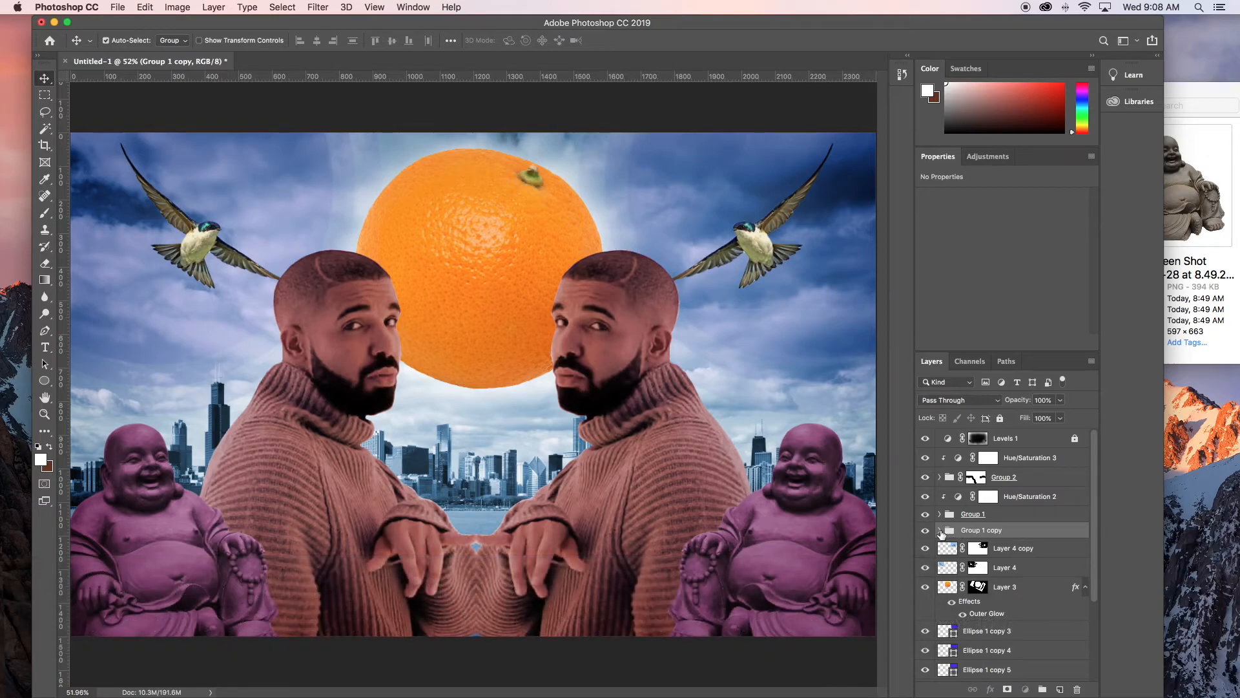
{"action": "left_click", "coordinate": [941, 531]}
{"action": "left_click", "coordinate": [1037, 570]}
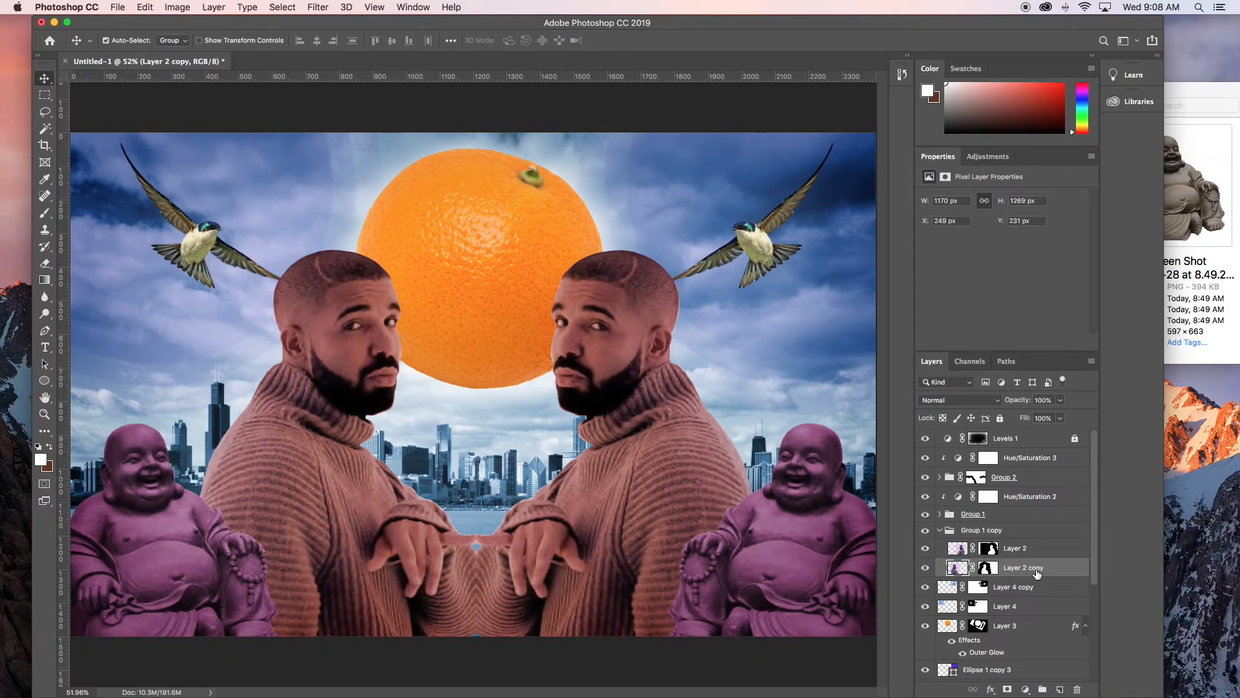
- Nudge the duplicated left Drake figure left and down to X 49 px, Y 311 px, behind the original figure
{"action": "key", "text": "shift+Left"}
{"action": "key", "text": "shift+Left"}
{"action": "key", "text": "shift+Left"}
{"action": "key", "text": "shift+Left"}
{"action": "key", "text": "shift+Left"}
{"action": "key", "text": "shift+Left"}
{"action": "key", "text": "shift+Left"}
{"action": "key", "text": "shift+Left"}
{"action": "key", "text": "shift+Left"}
{"action": "key", "text": "shift+Left"}
{"action": "key", "text": "shift+Left"}
{"action": "key", "text": "shift+Left"}
{"action": "key", "text": "shift+Left"}
{"action": "key", "text": "shift+Left"}
{"action": "key", "text": "shift+Left"}
{"action": "key", "text": "shift+Left"}
{"action": "key", "text": "shift+Left"}
{"action": "key", "text": "shift+Left"}
{"action": "key", "text": "shift+Left"}
{"action": "key", "text": "shift+Left"}
{"action": "key", "text": "shift+Left"}
{"action": "key", "text": "shift+Left"}
{"action": "key", "text": "shift+Left"}
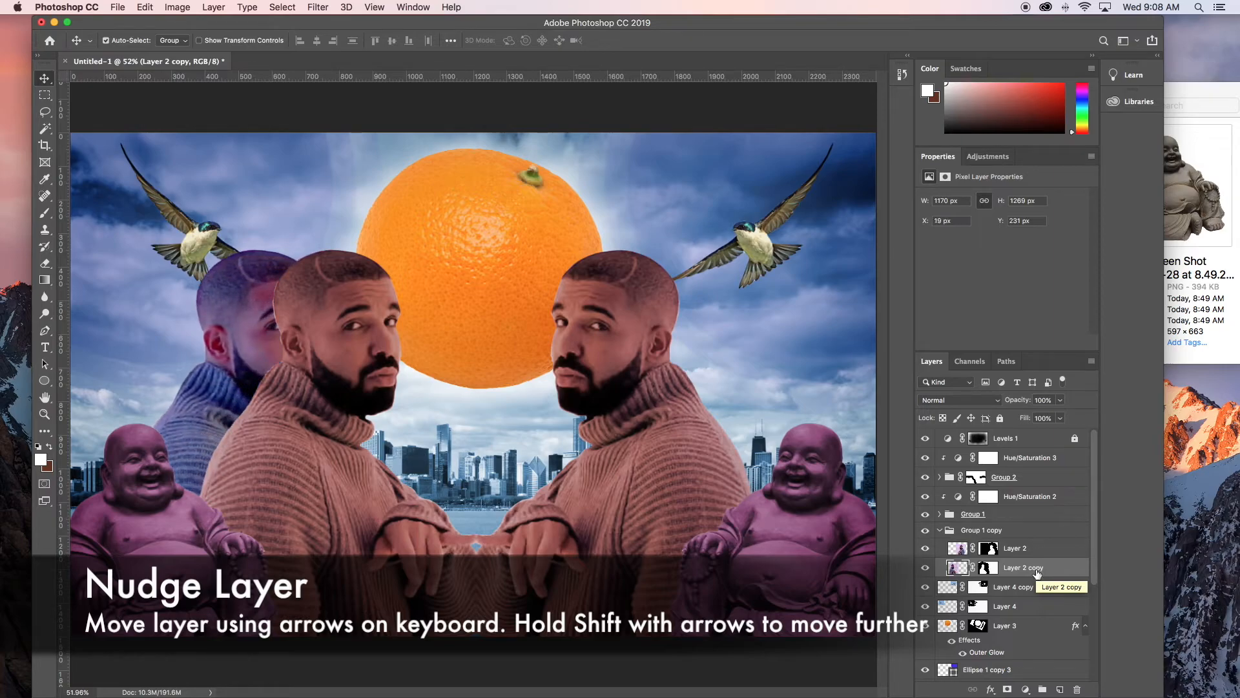
{"action": "key", "text": "shift+Left"}
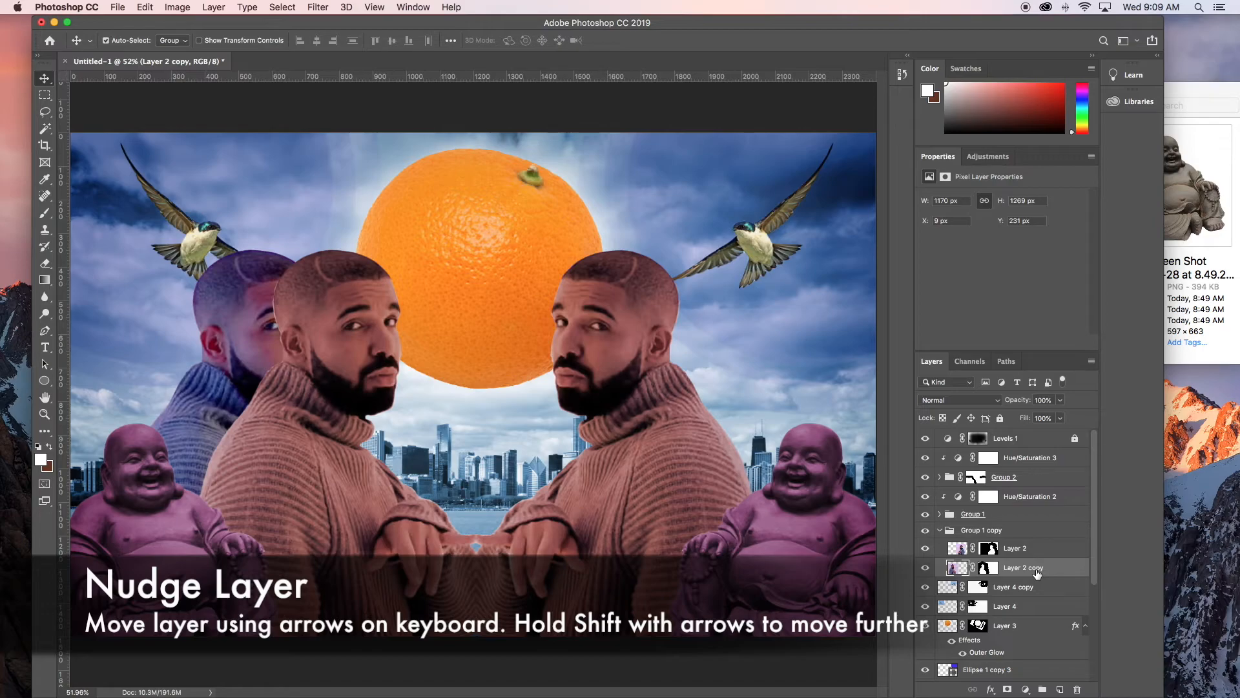
{"action": "key", "text": "shift+Right"}
{"action": "key", "text": "shift+Right"}
{"action": "key", "text": "shift+Right"}
{"action": "key", "text": "shift+Right"}
{"action": "key", "text": "shift+Down"}
{"action": "key", "text": "shift+Down"}
{"action": "key", "text": "shift+Down"}
{"action": "key", "text": "shift+Down"}
{"action": "key", "text": "shift+Down"}
{"action": "key", "text": "shift+Down"}
{"action": "key", "text": "shift+Down"}
{"action": "key", "text": "shift+Down"}
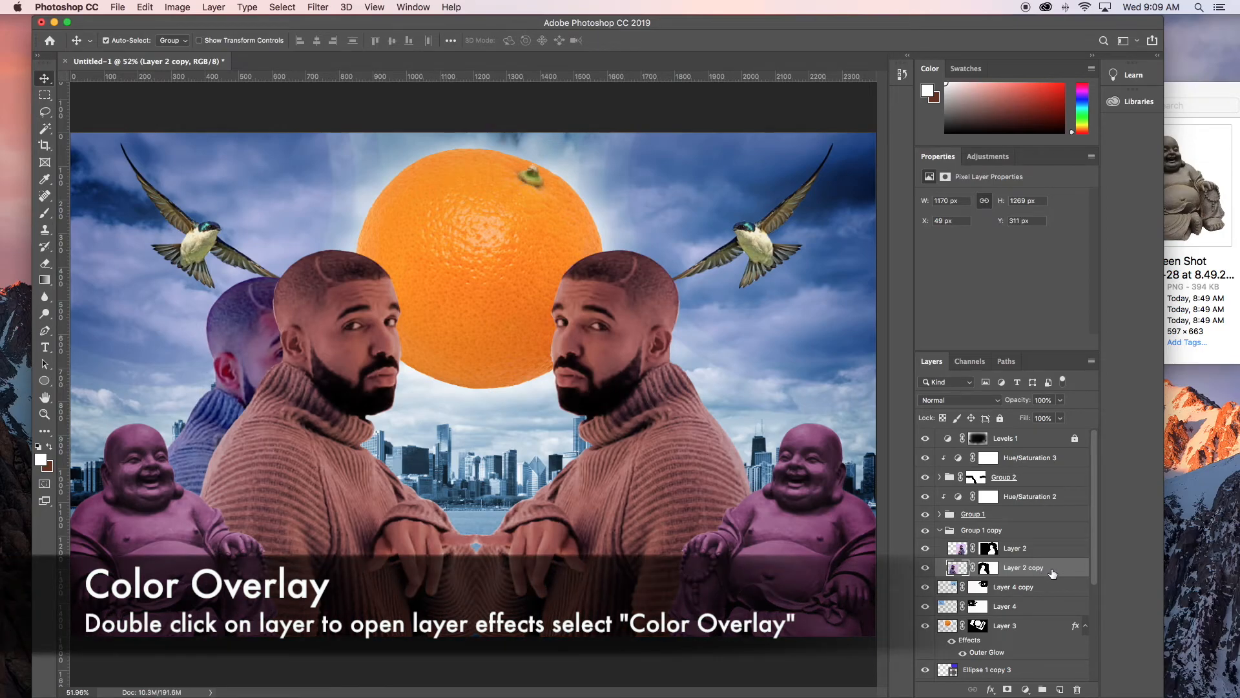
- Add a Color Overlay effect in dark blue #102857 to the offset left figure's Layer 2 copy
{"action": "double_click", "coordinate": [1059, 568]}
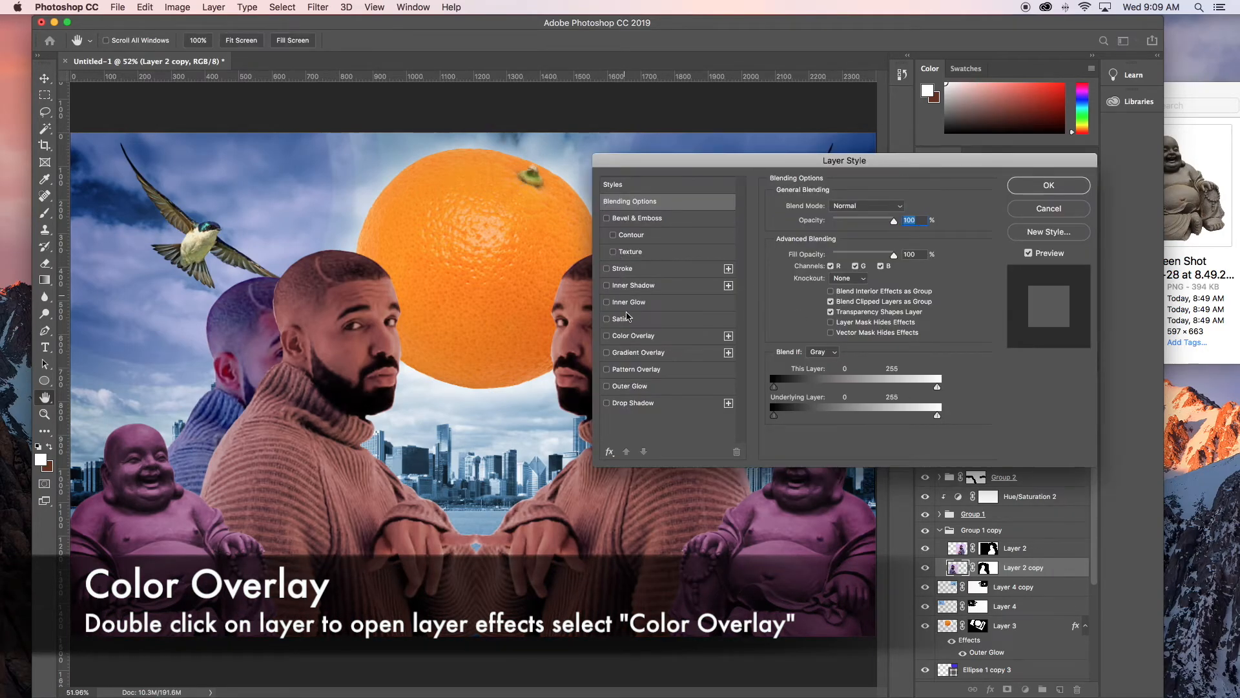
{"action": "left_click", "coordinate": [607, 337]}
{"action": "left_click", "coordinate": [645, 336]}
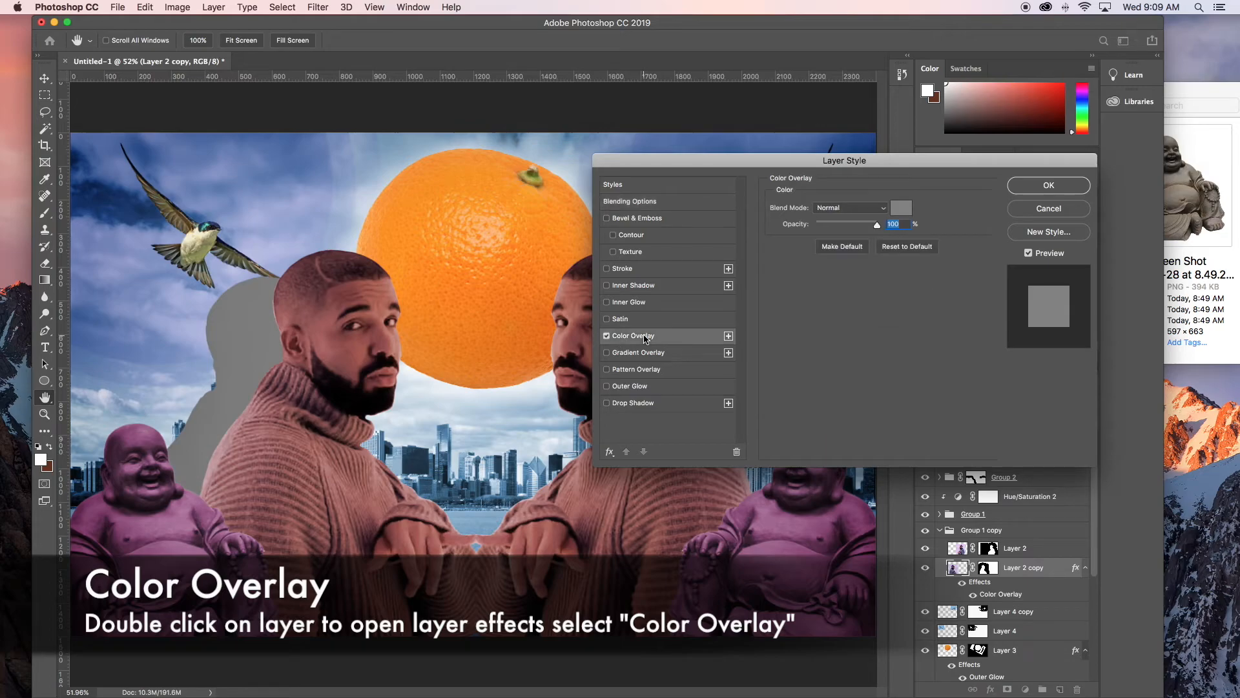
{"action": "left_click", "coordinate": [902, 208]}
{"action": "left_click_drag", "start_coordinate": [589, 374], "coordinate": [429, 435]}
{"action": "left_click_drag", "start_coordinate": [512, 393], "coordinate": [427, 420]}
{"action": "left_click", "coordinate": [150, 318]}
{"action": "left_click", "coordinate": [109, 231]}
{"action": "left_click", "coordinate": [110, 200]}
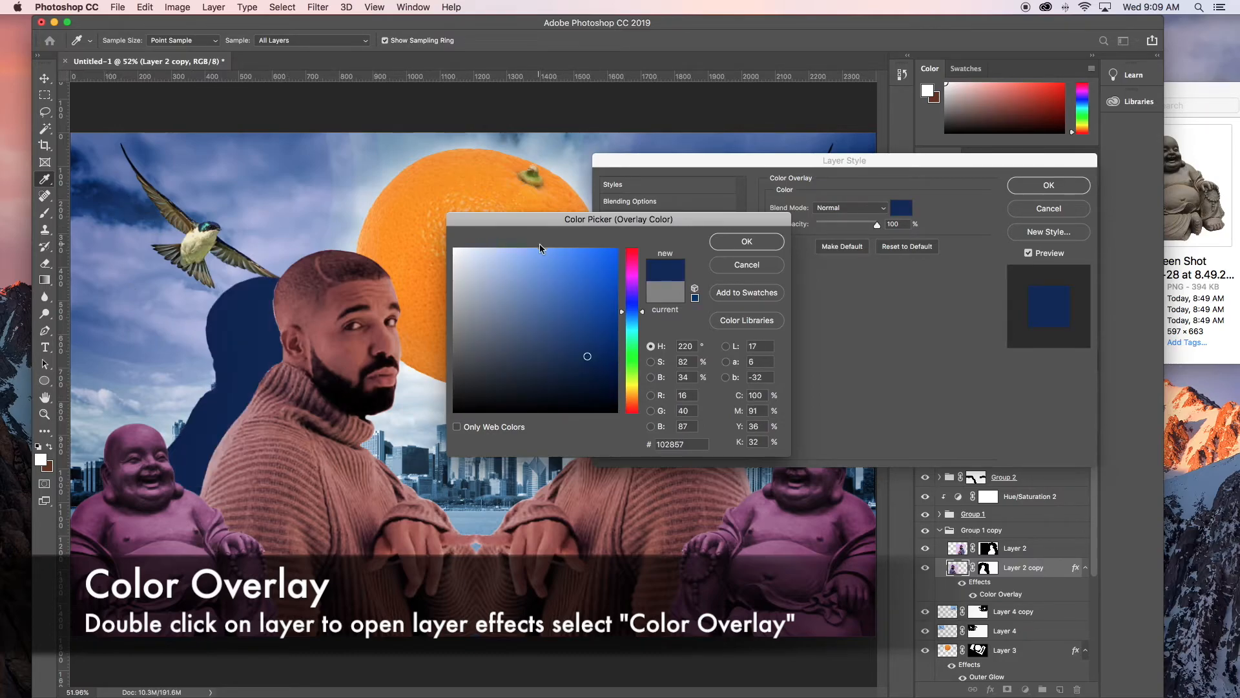
{"action": "left_click", "coordinate": [749, 242]}
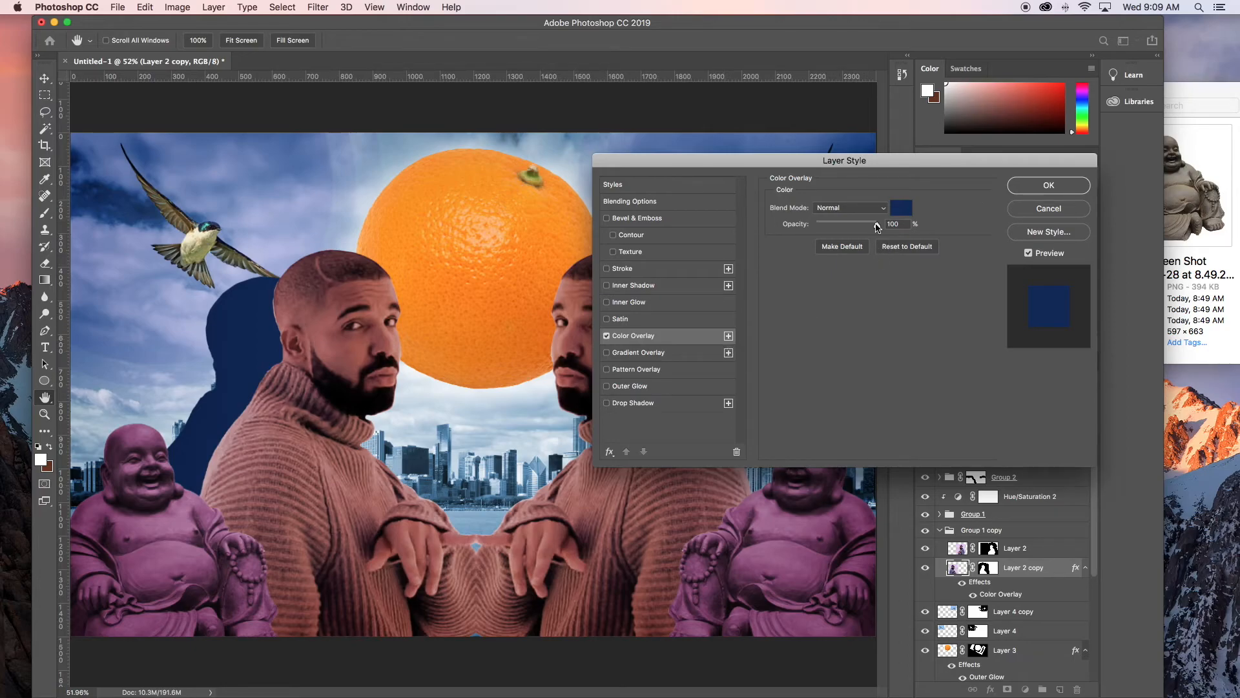
{"action": "left_click", "coordinate": [1031, 194]}
- Lower the left shadow layer's opacity to 47%
{"action": "left_click", "coordinate": [1059, 399]}
{"action": "left_click_drag", "start_coordinate": [1048, 421], "coordinate": [1023, 421]}
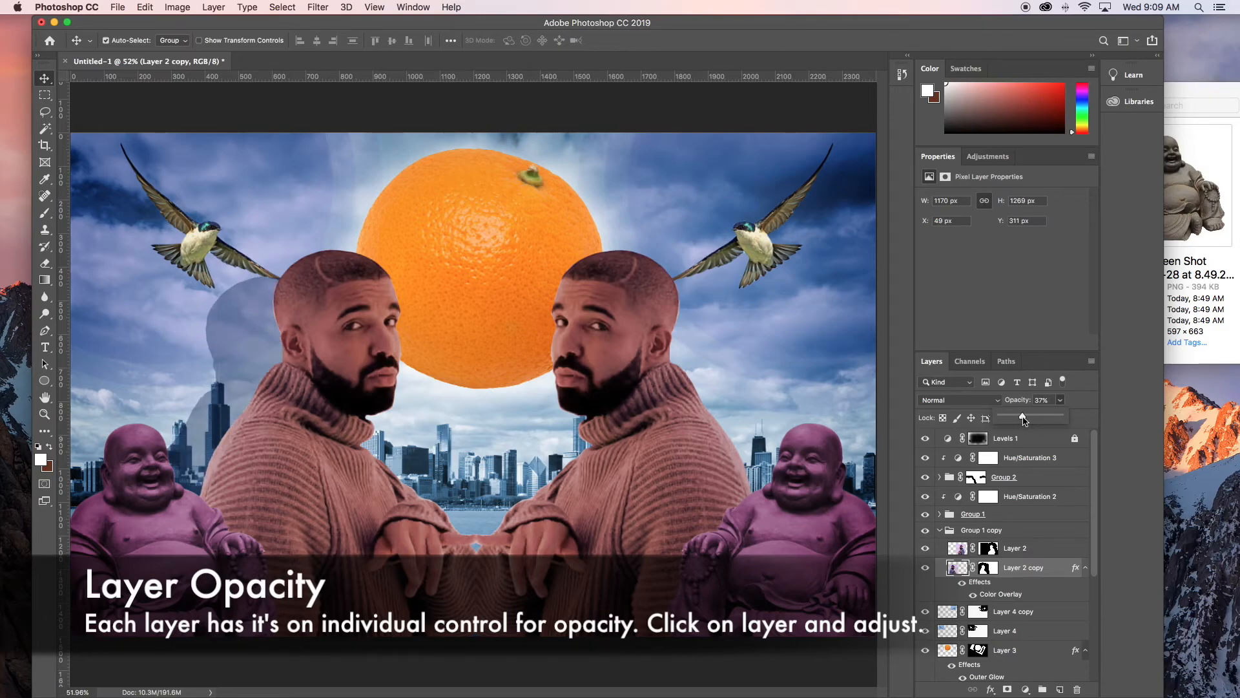
{"action": "left_click_drag", "start_coordinate": [1020, 421], "coordinate": [1030, 421]}
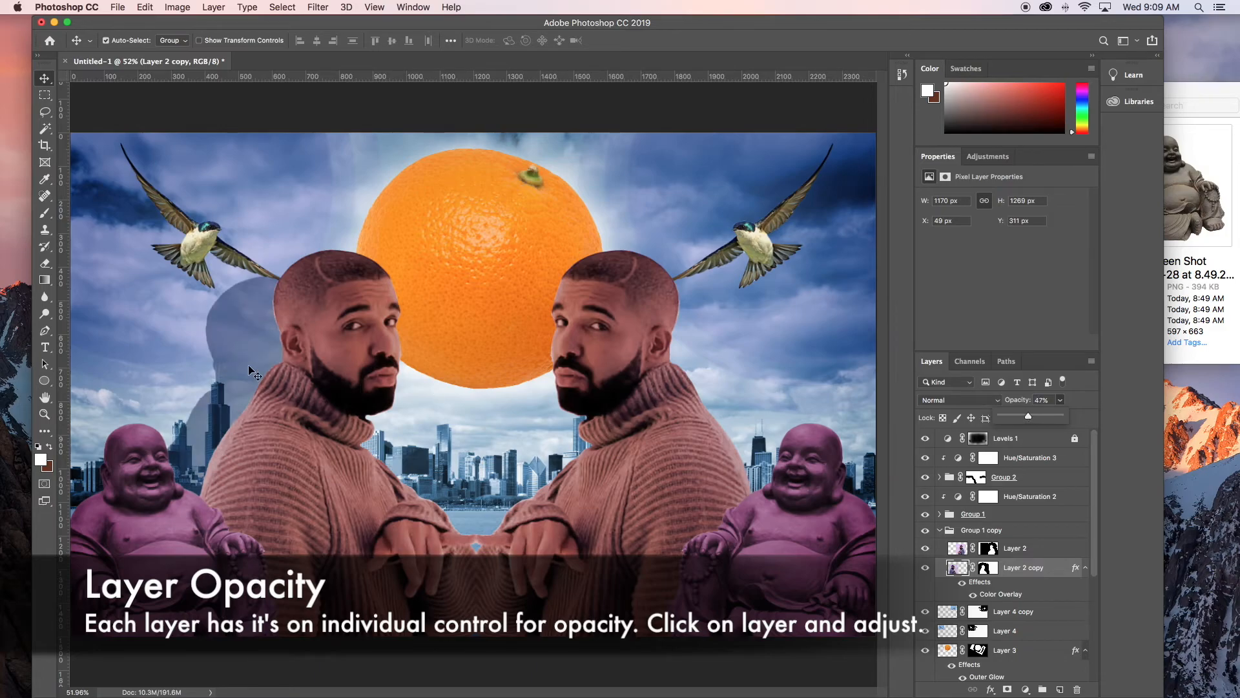
{"action": "key", "text": "2"}
{"action": "key", "text": "7"}
{"action": "key", "text": "shift+Up"}
{"action": "key", "text": "shift+Up"}
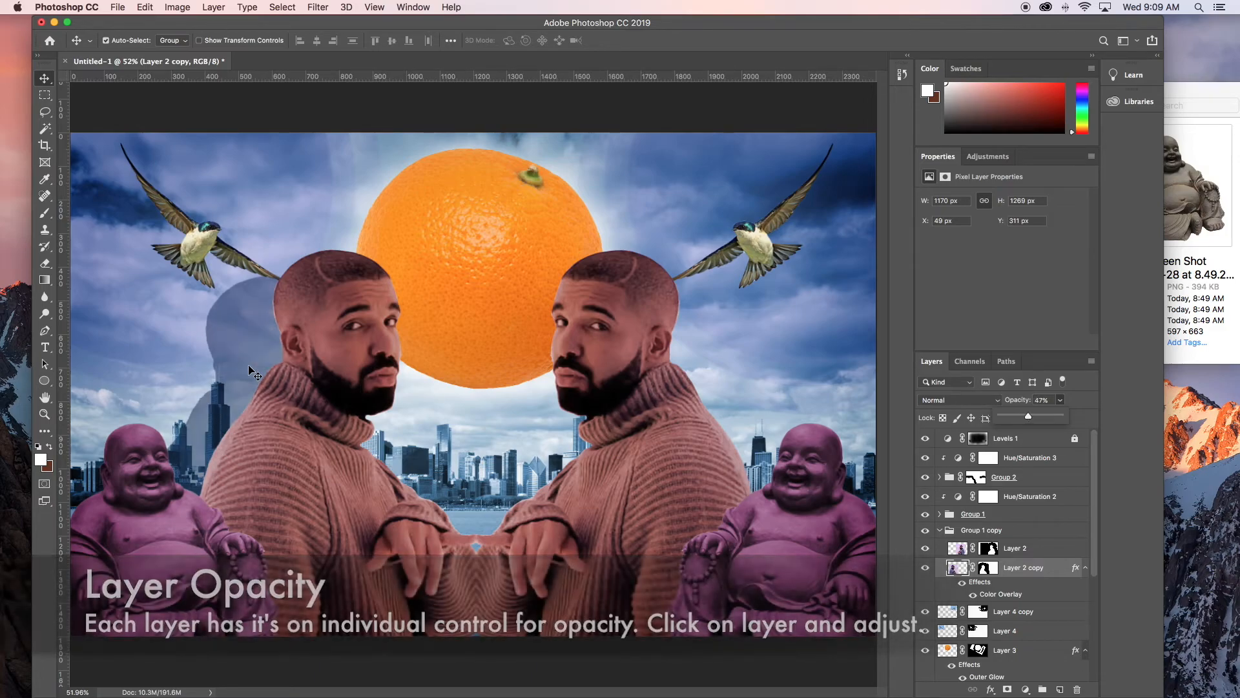
{"action": "left_click", "coordinate": [161, 355]}
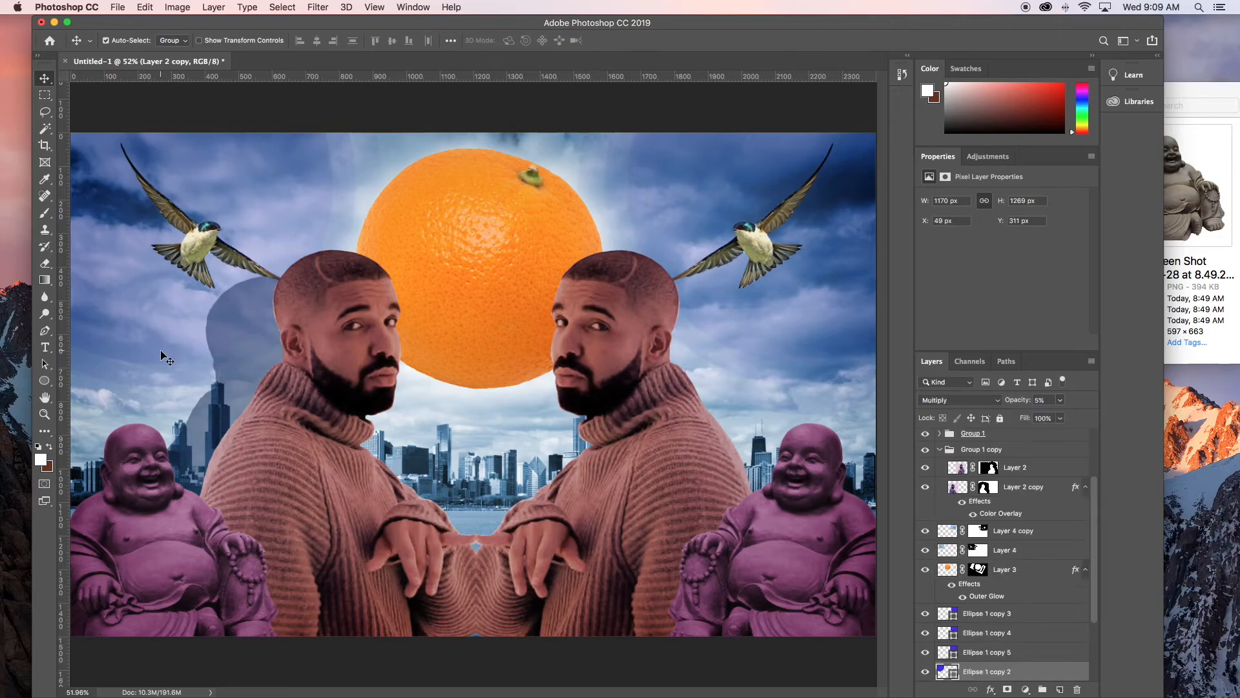
{"action": "left_click", "coordinate": [221, 345]}
- Select Layer 2 copy and nudge the left shadow down and right to X 119 px, Y 361 px
{"action": "left_click", "coordinate": [1027, 492]}
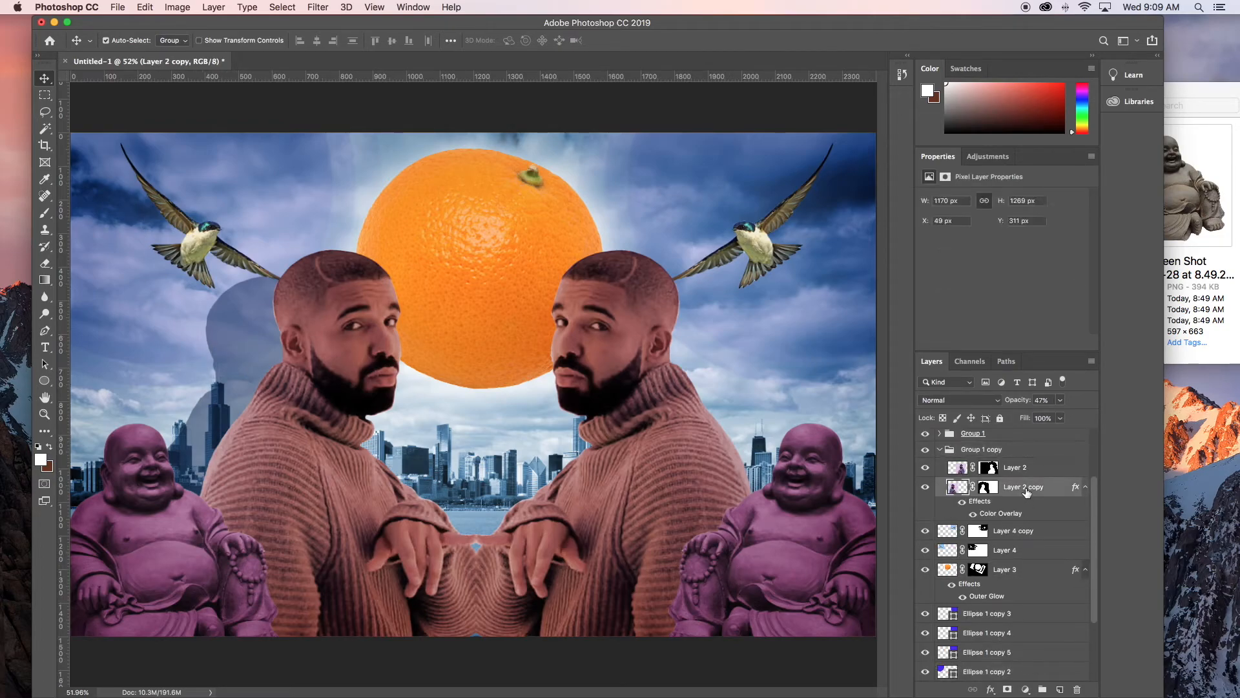
{"action": "key", "text": "shift+Down"}
{"action": "key", "text": "shift+Down"}
{"action": "key", "text": "shift+Down"}
{"action": "key", "text": "shift+Down"}
{"action": "key", "text": "shift+Down"}
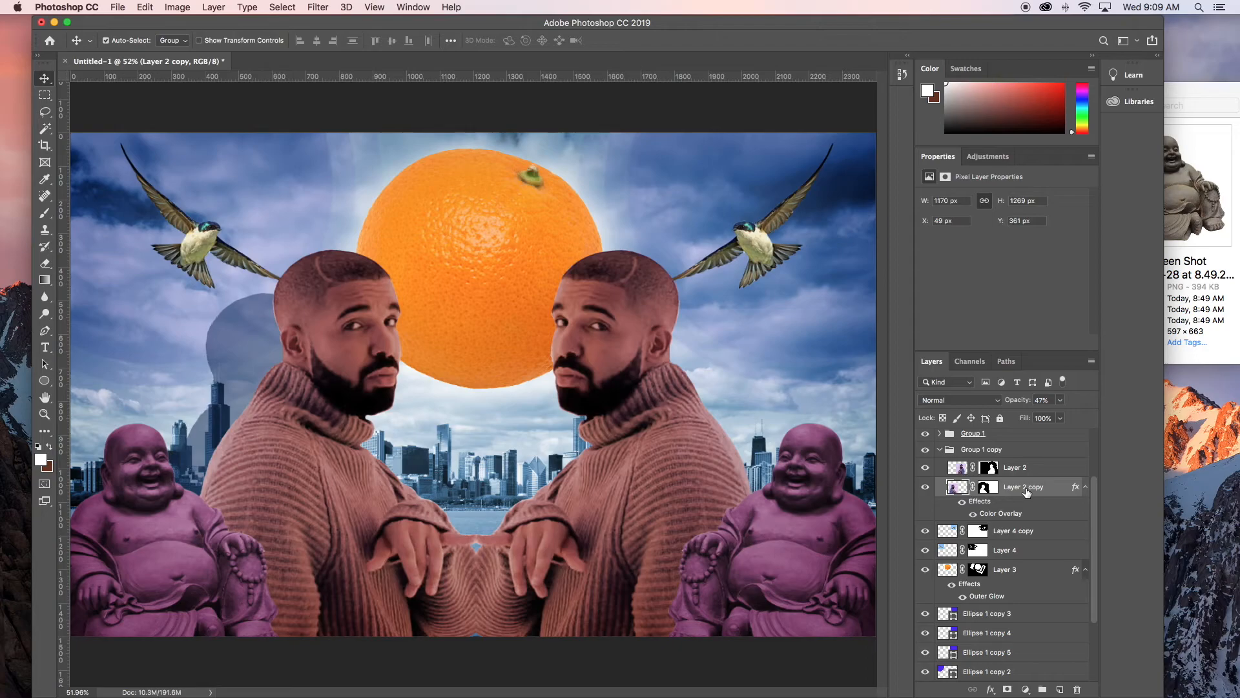
{"action": "key", "text": "shift+Right"}
{"action": "key", "text": "shift+Right"}
{"action": "key", "text": "shift+Right"}
{"action": "key", "text": "shift+Right"}
{"action": "key", "text": "shift+Right"}
{"action": "key", "text": "shift+Right"}
{"action": "key", "text": "shift+Right"}
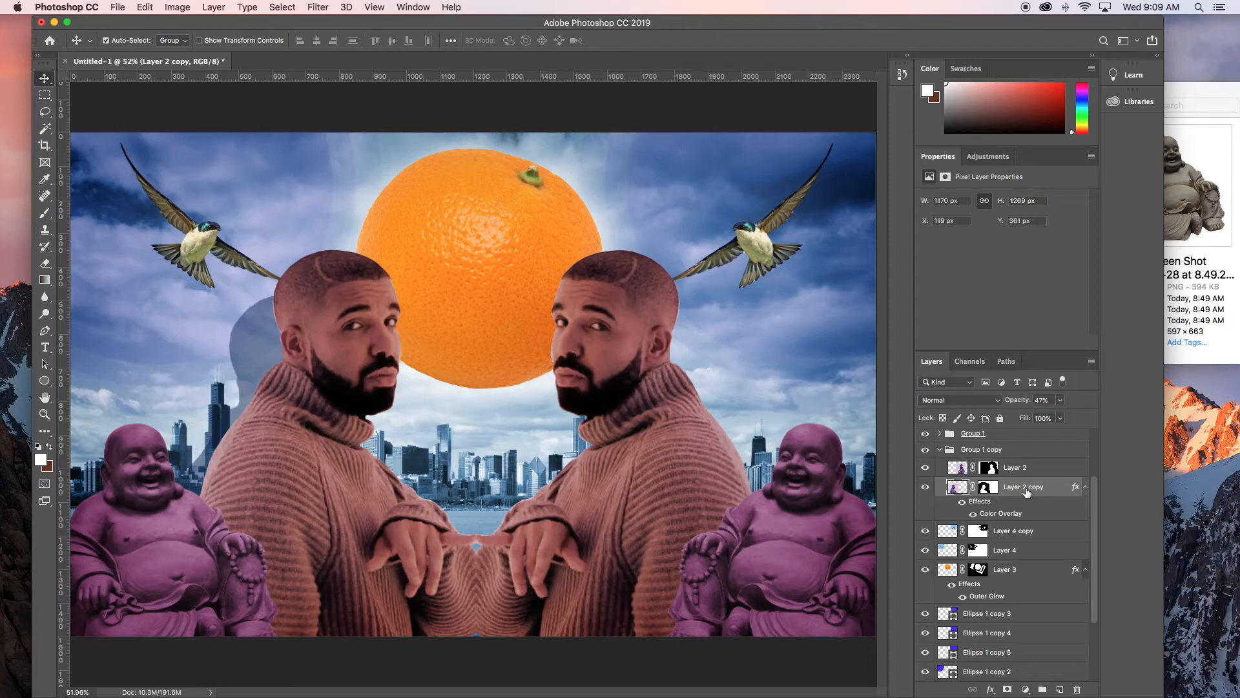
{"action": "key", "text": "shift+Up"}
- Select Layer 2 in the duplicated group and nudge the right figure right and down to X 1148 px, Y 361 px
{"action": "left_click", "coordinate": [1045, 475]}
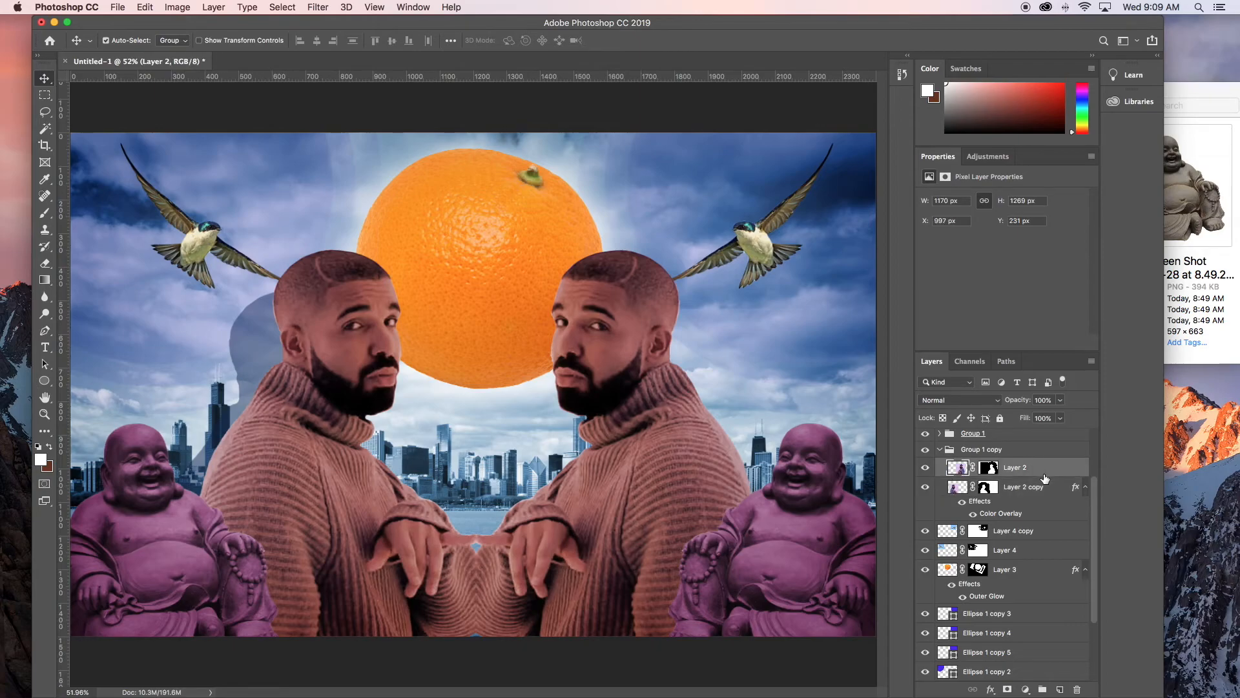
{"action": "key", "text": "shift+Right"}
{"action": "key", "text": "shift+Right"}
{"action": "key", "text": "shift+Right"}
{"action": "key", "text": "shift+Right"}
{"action": "key", "text": "shift+Right"}
{"action": "key", "text": "shift+Right"}
{"action": "key", "text": "shift+Right"}
{"action": "key", "text": "shift+Right"}
{"action": "key", "text": "shift+Right"}
{"action": "key", "text": "shift+Right"}
{"action": "key", "text": "shift+Right"}
{"action": "key", "text": "shift+Right"}
{"action": "key", "text": "shift+Right"}
{"action": "key", "text": "shift+Down"}
{"action": "key", "text": "shift+Down"}
{"action": "key", "text": "shift+Down"}
{"action": "key", "text": "shift+Down"}
{"action": "key", "text": "shift+Down"}
{"action": "key", "text": "shift+Down"}
{"action": "key", "text": "shift+Down"}
{"action": "key", "text": "shift+Down"}
{"action": "key", "text": "shift+Down"}
{"action": "key", "text": "shift+Down"}
{"action": "key", "text": "shift+Right"}
{"action": "key", "text": "shift+Right"}
{"action": "key", "text": "shift+Right"}
{"action": "key", "text": "shift+Right"}
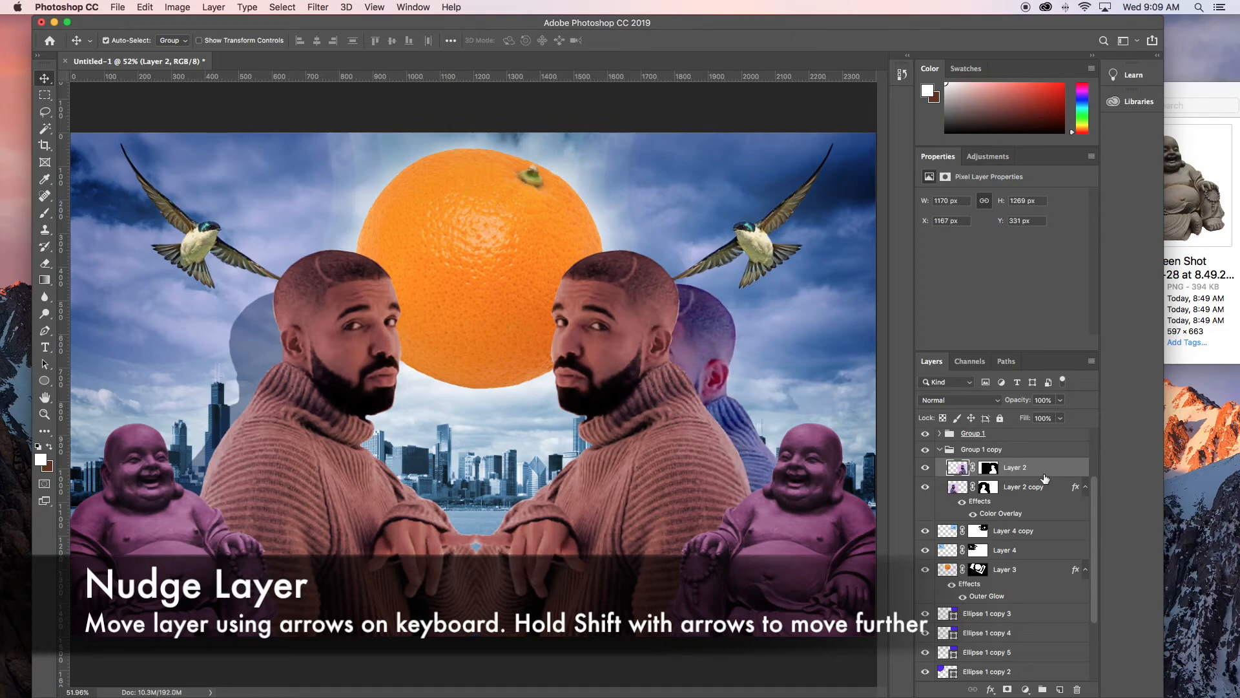
{"action": "key", "text": "shift+Left"}
{"action": "key", "text": "shift+Left"}
{"action": "key", "text": "shift+Down"}
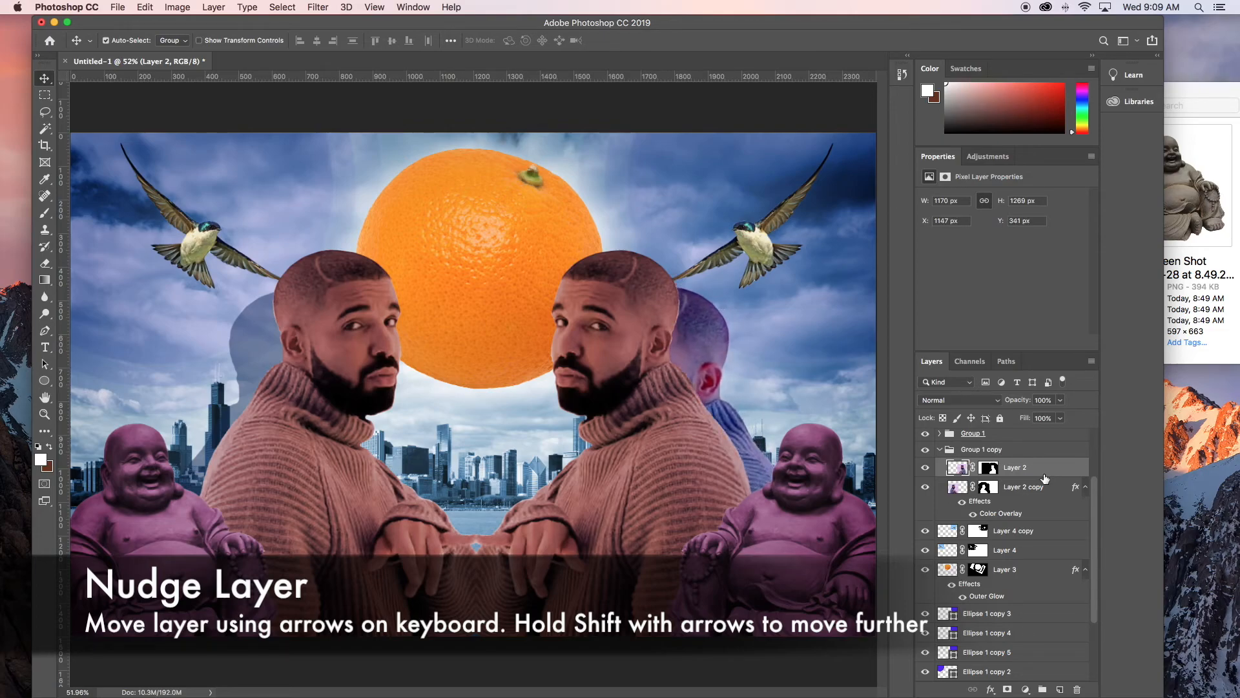
{"action": "key", "text": "shift+Down"}
{"action": "key", "text": "shift+Down"}
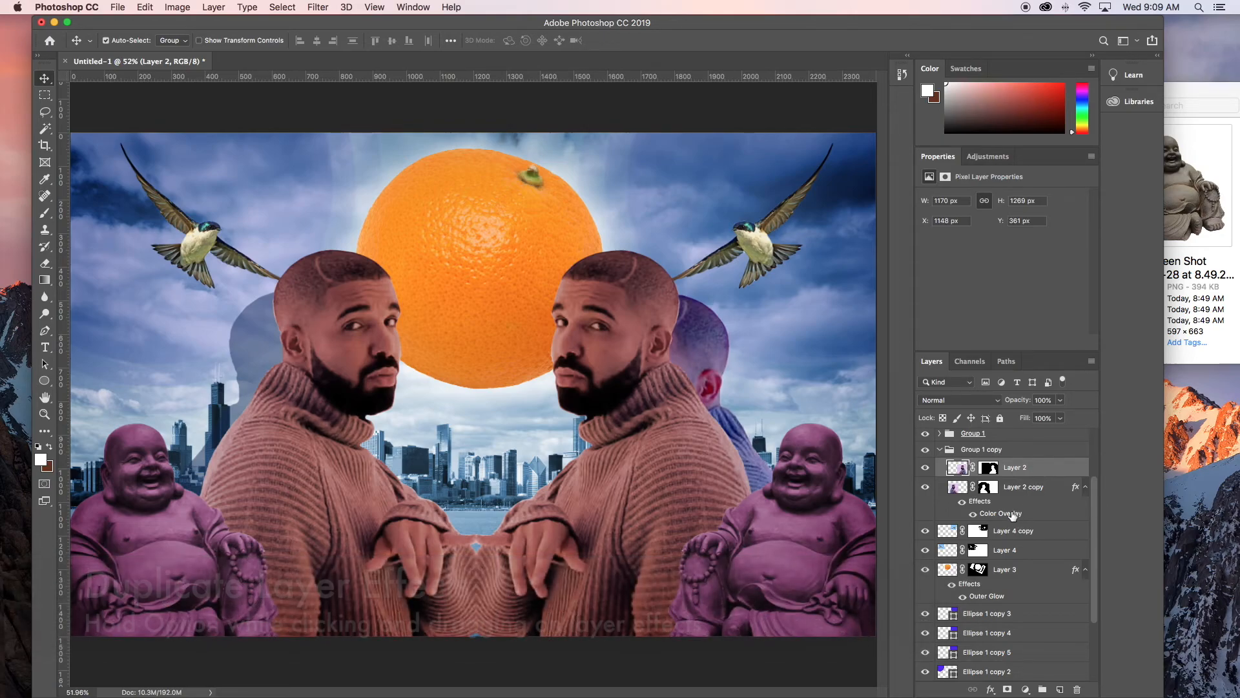
- Copy the Color Overlay effect from Layer 2 copy onto Layer 2 and set Layer 2's opacity to 47%
{"action": "left_click_drag", "start_coordinate": [1012, 515], "coordinate": [1020, 469]}
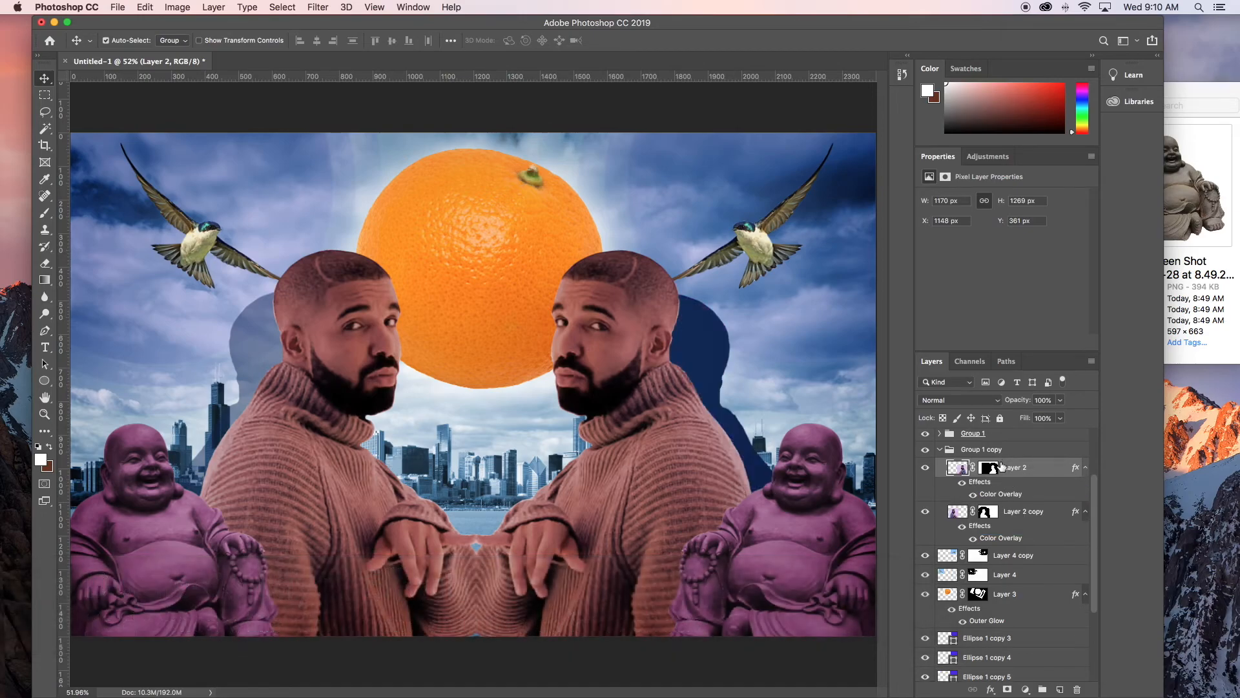
{"action": "left_click", "coordinate": [1031, 513]}
{"action": "left_click", "coordinate": [1042, 468]}
{"action": "left_click", "coordinate": [1043, 399]}
{"action": "type", "text": "47"}
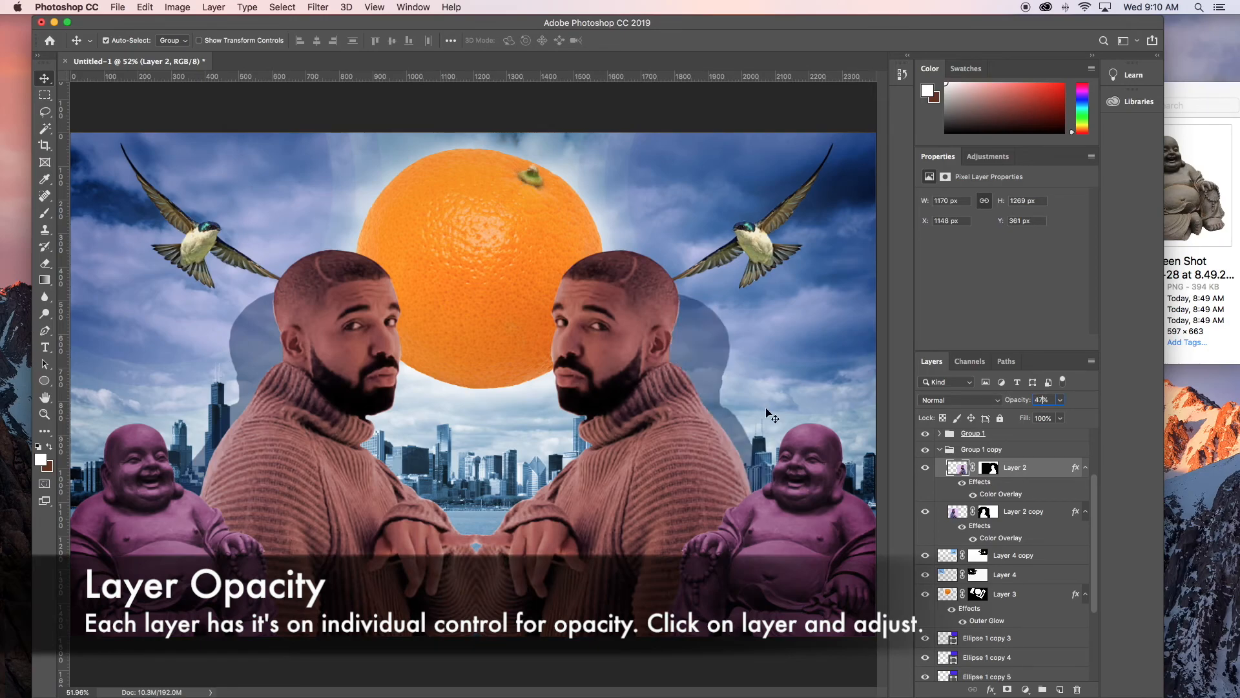
- Draw a black rectangle about 203 by 54 px beside the left Drake's eyes, above the Levels 1 layer
{"action": "left_click", "coordinate": [456, 423]}
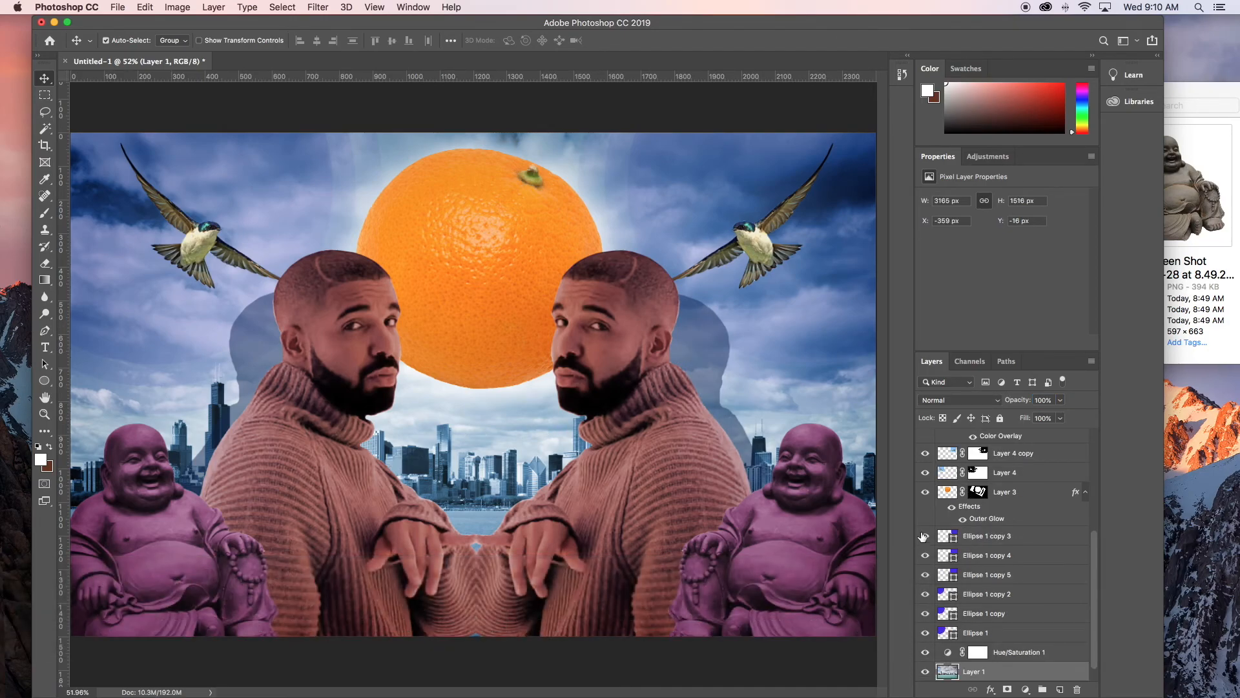
{"action": "scroll", "coordinate": [1025, 489], "scroll_direction": "up", "scroll_amount": 5}
{"action": "left_click", "coordinate": [1028, 439]}
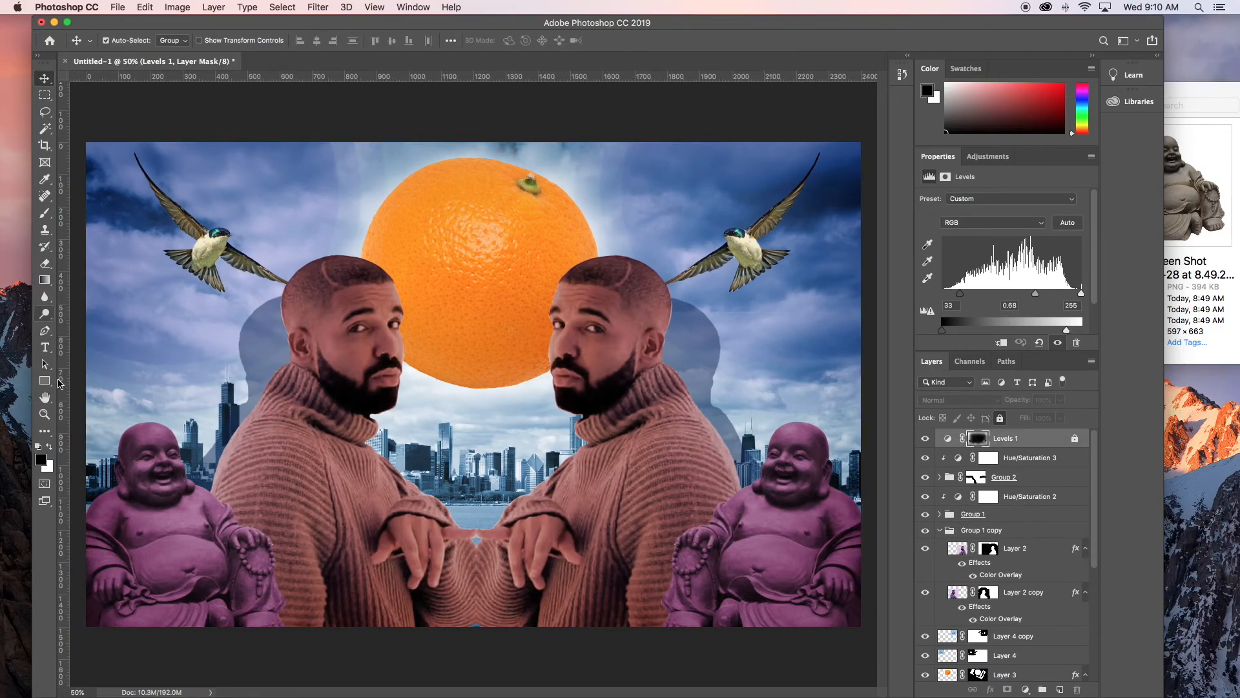
{"action": "left_click", "coordinate": [46, 381]}
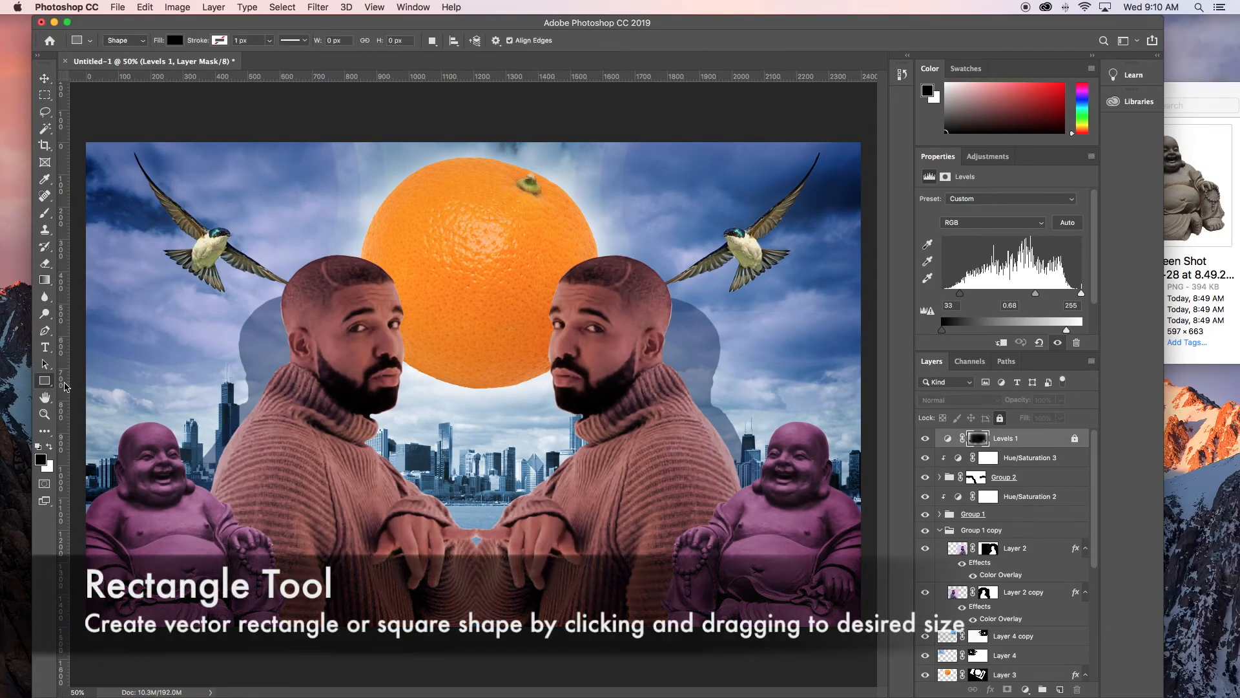
{"action": "left_click_drag", "start_coordinate": [386, 313], "coordinate": [450, 329]}
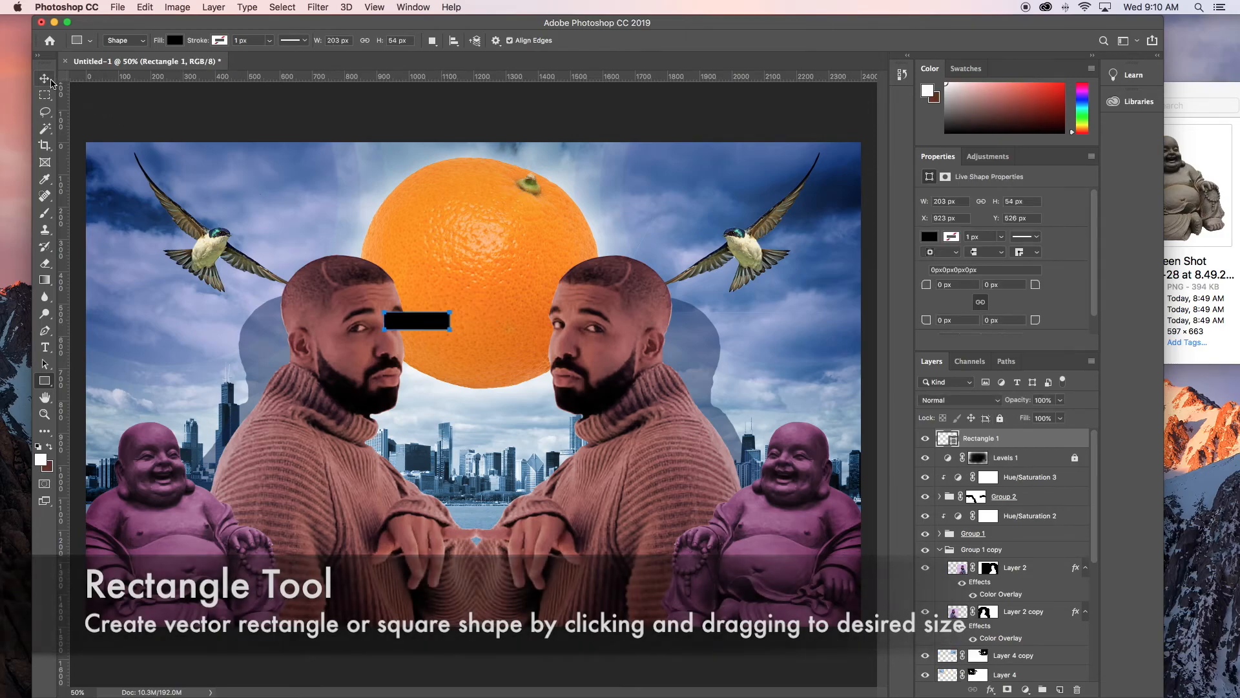
- Rotate the black rectangle about -8.17° and position it over the left Drake's eyes
{"action": "left_click", "coordinate": [51, 80]}
{"action": "key", "text": "super+t"}
{"action": "left_click_drag", "start_coordinate": [460, 305], "coordinate": [399, 326]}
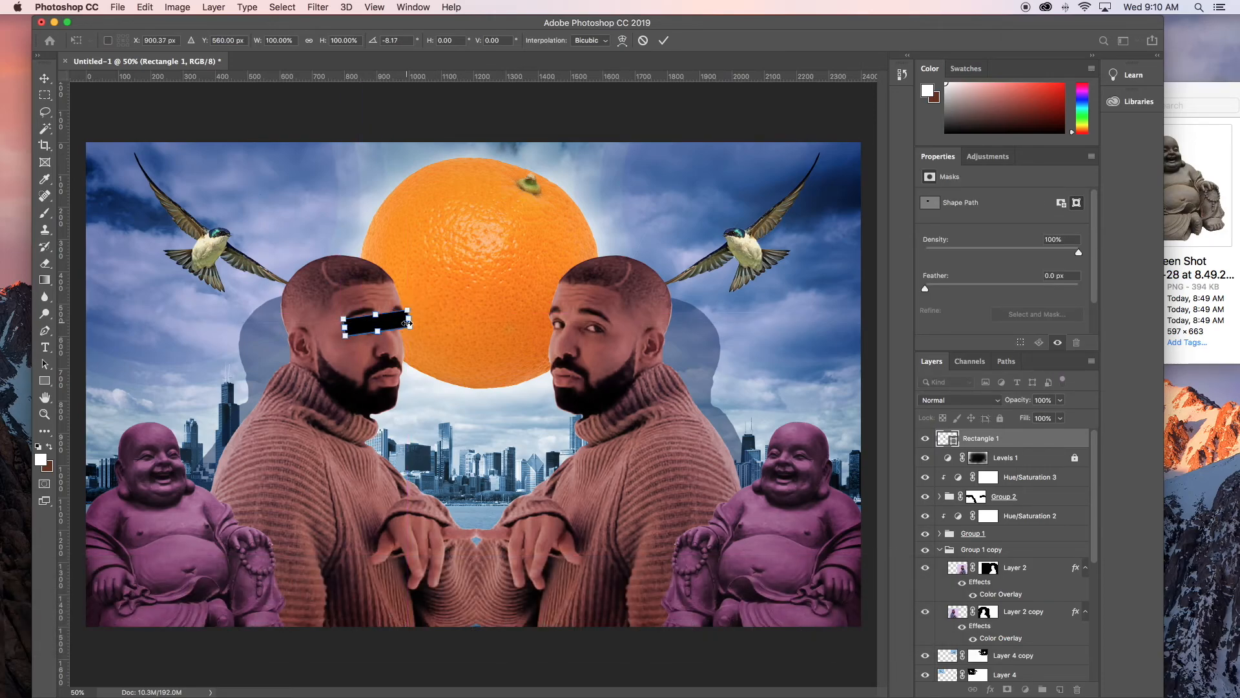
{"action": "key", "text": "Return"}
{"action": "left_click_drag", "start_coordinate": [392, 323], "coordinate": [392, 326]}
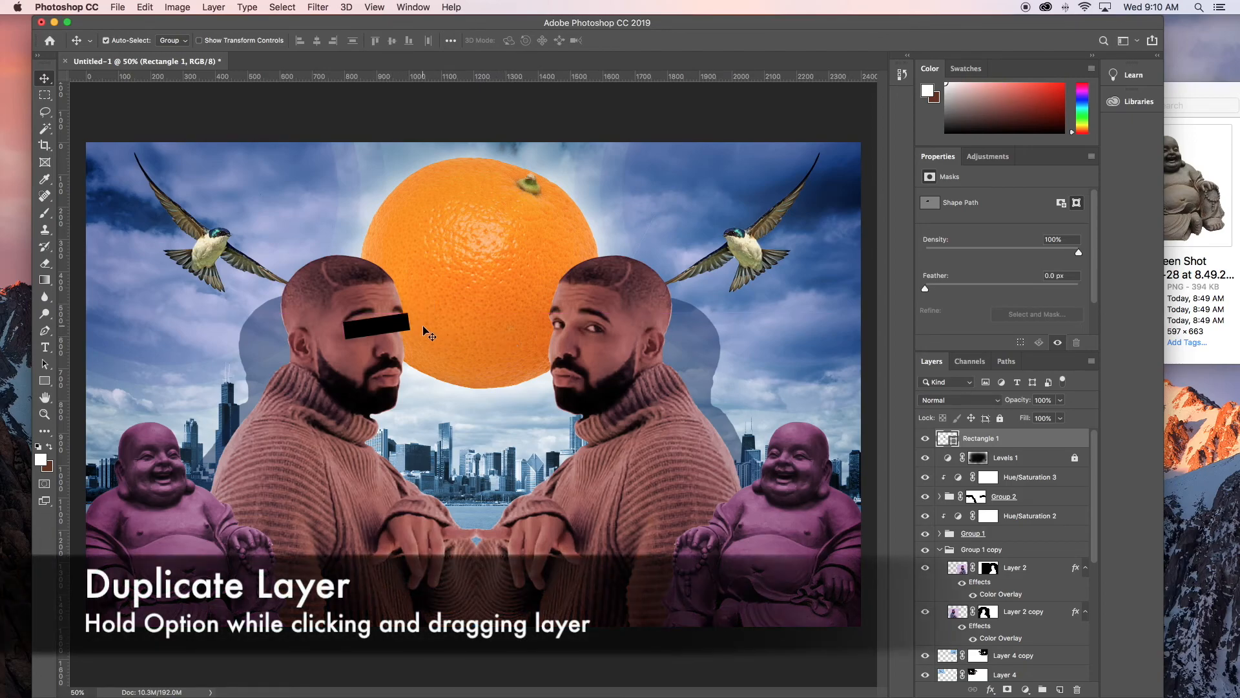
{"action": "left_click", "coordinate": [1060, 400]}
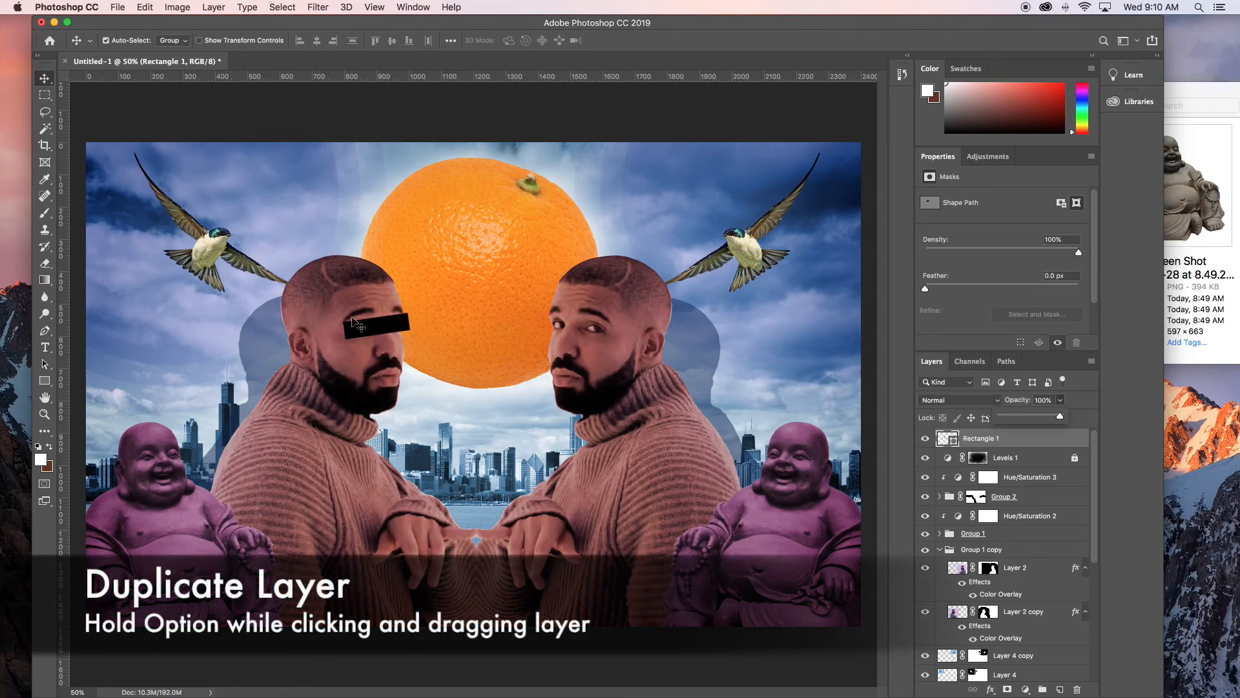
- Duplicate the black bar onto the right Drake's eyes, flip the copy horizontally, and fine-tune its position
{"action": "left_click_drag", "start_coordinate": [387, 335], "coordinate": [585, 334]}
{"action": "left_click", "coordinate": [144, 7]}
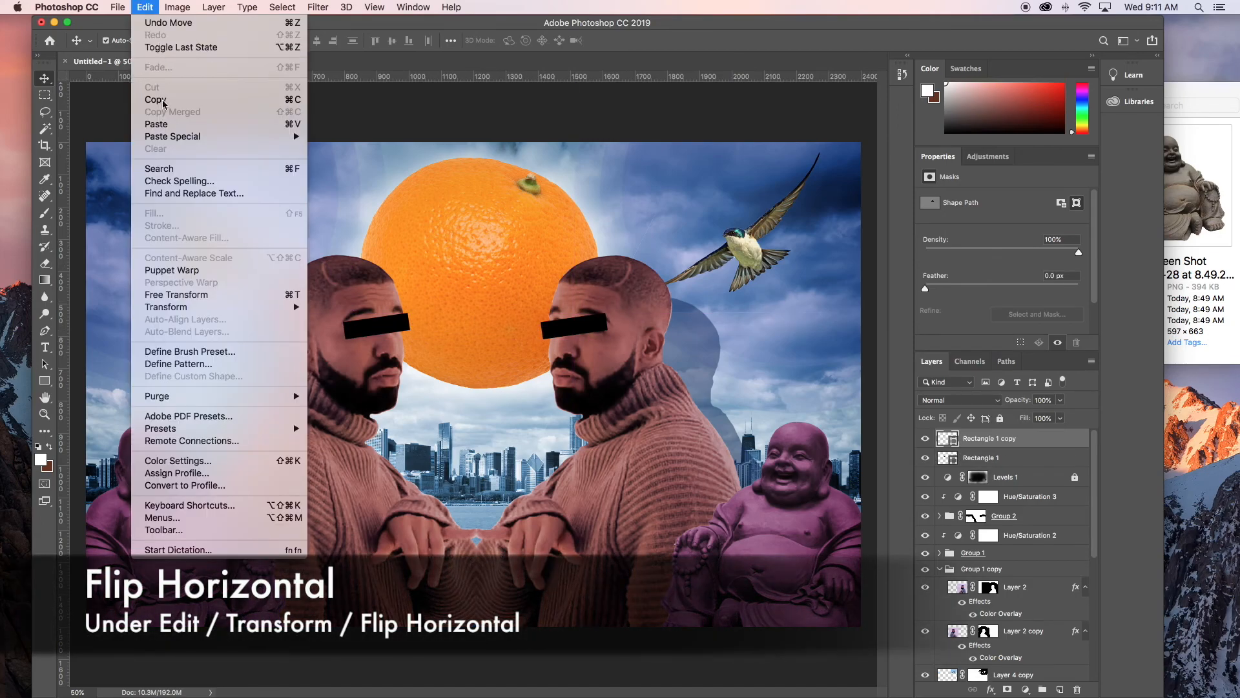
{"action": "mouse_move", "coordinate": [189, 306]}
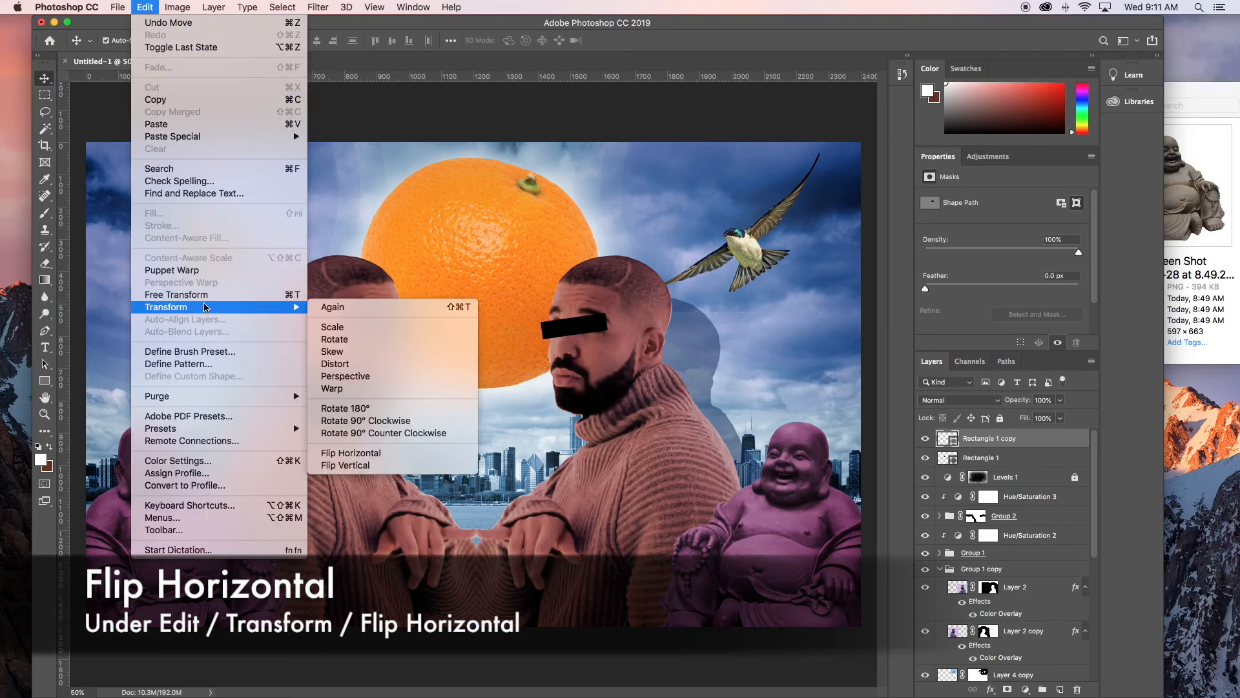
{"action": "left_click", "coordinate": [352, 454]}
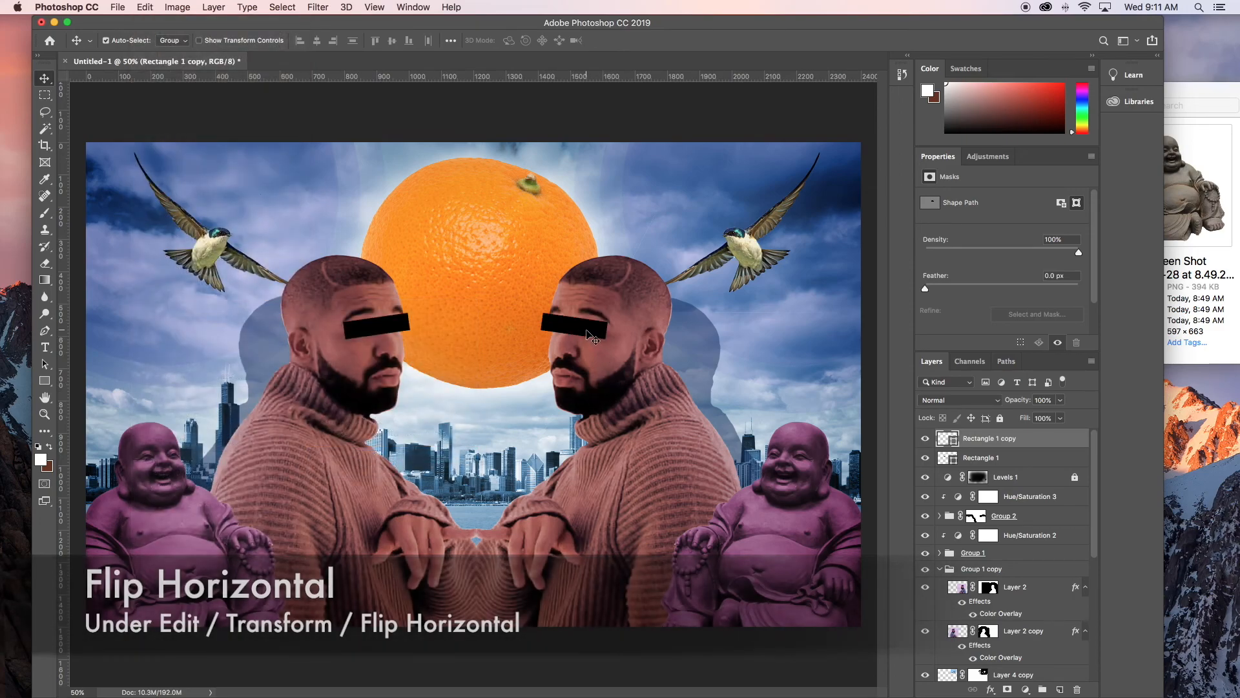
{"action": "left_click_drag", "start_coordinate": [594, 330], "coordinate": [596, 331]}
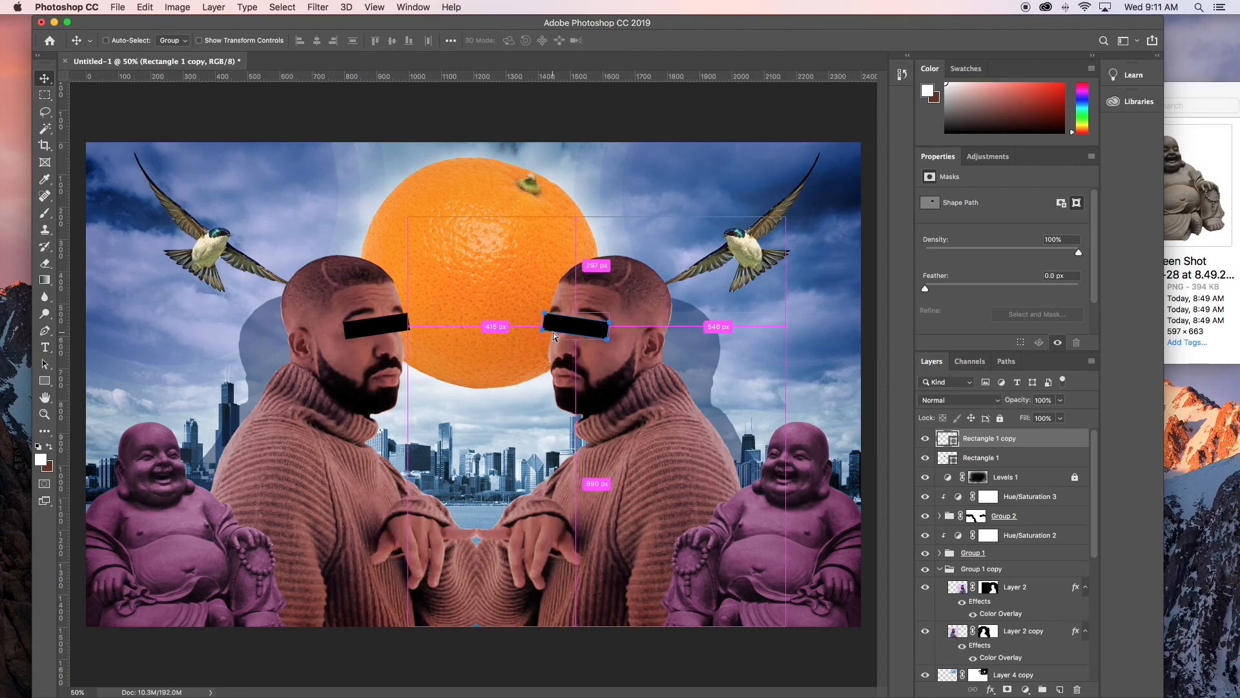
{"action": "key", "text": "super+minus"}
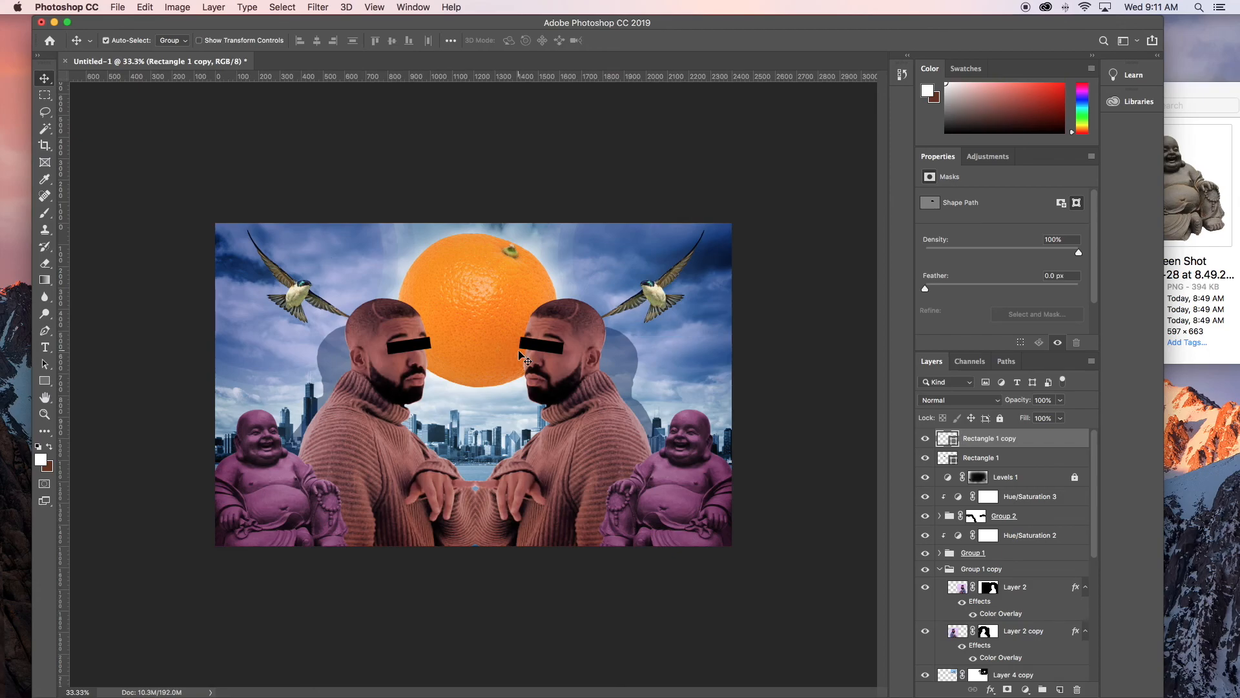
{"action": "key", "text": "super+minus"}
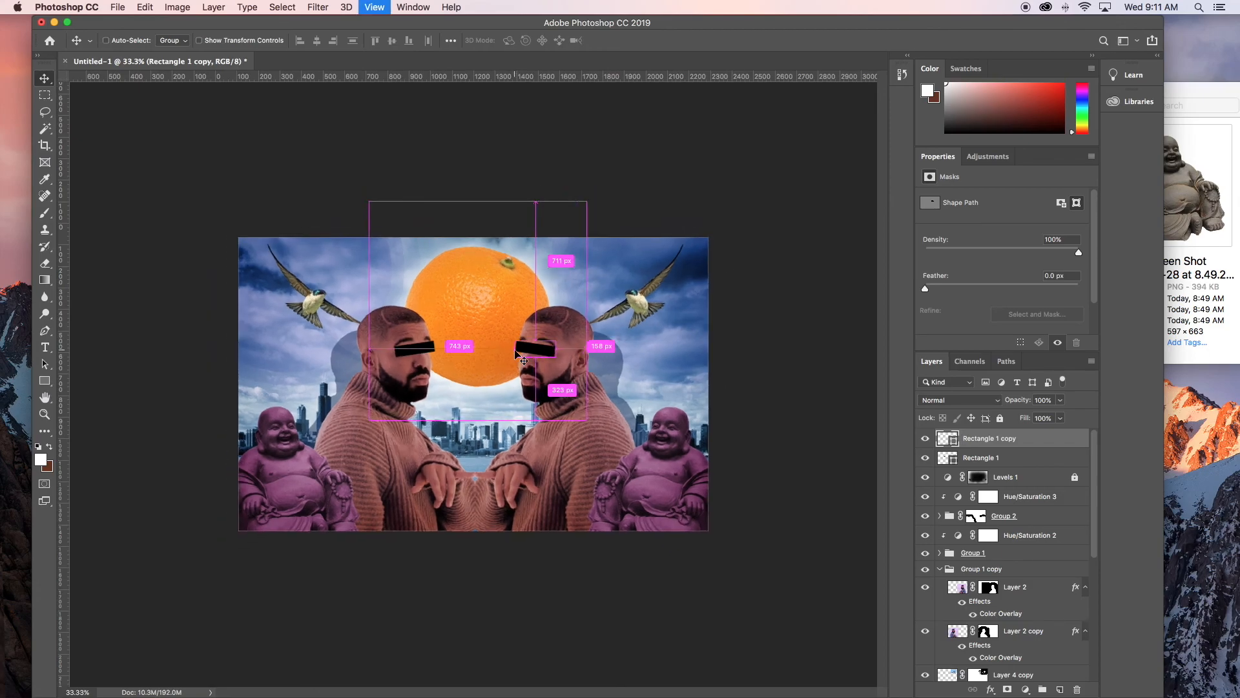
{"action": "key", "text": "super+equal"}
{"action": "key", "text": "super+equal"}
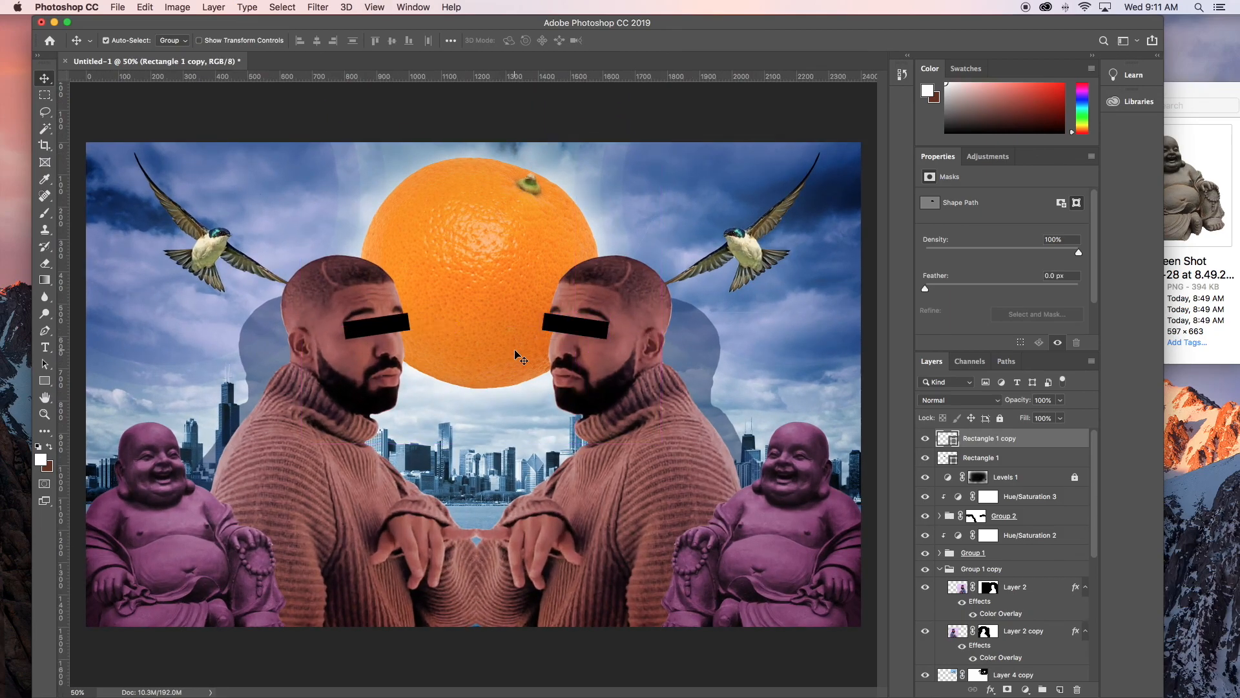